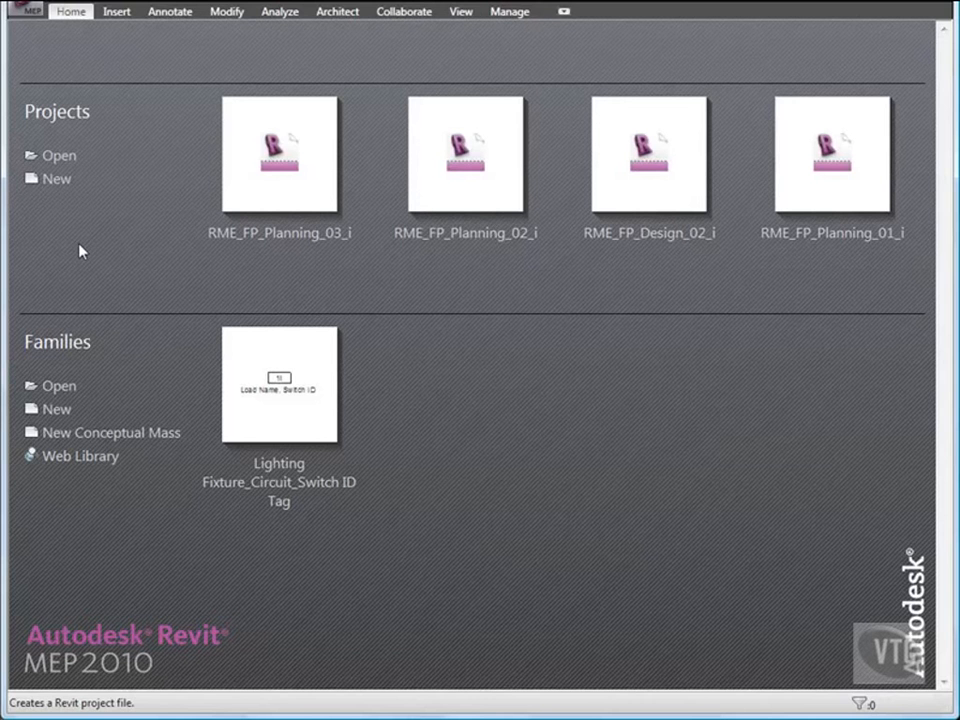
- Open the project RME_FP_Design_01_i from the 05_Fire Protection Systems training folder
left_click(18, 12)
left_click(51, 108)
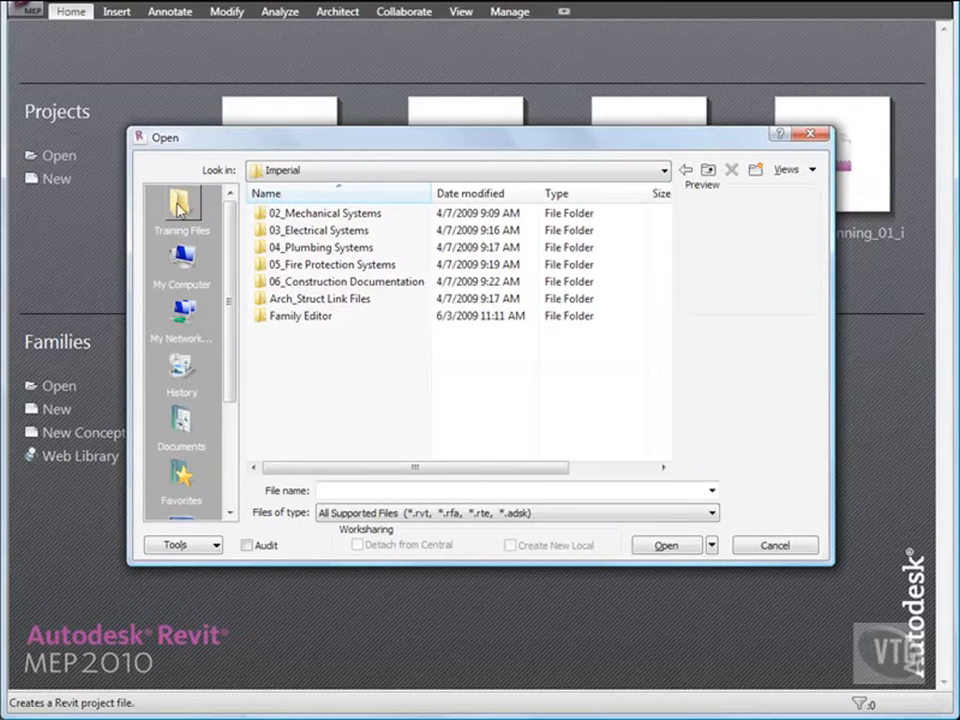
double_click(325, 264)
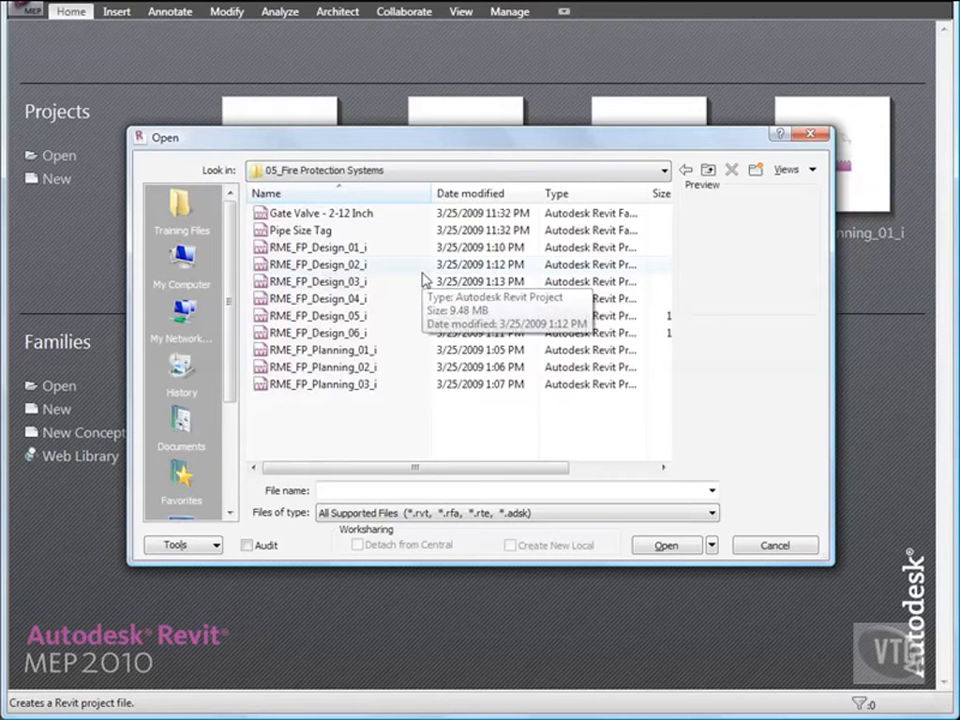
double_click(330, 248)
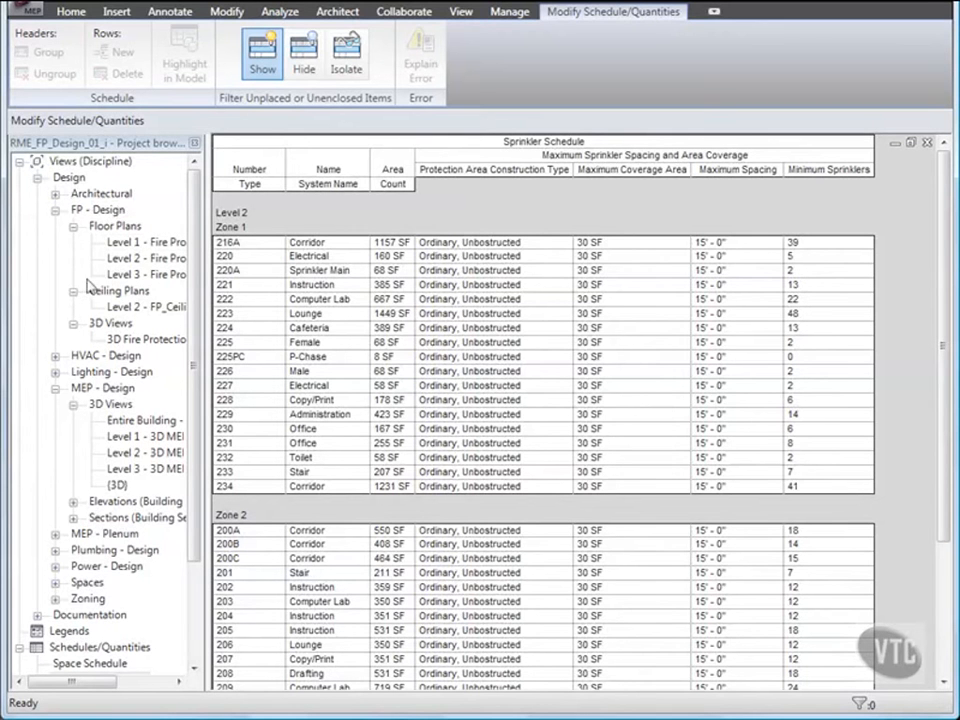
- Open the Level 2 - FP_Ceiling plan at the rooms near grid lines 8 and 9
double_click(141, 310)
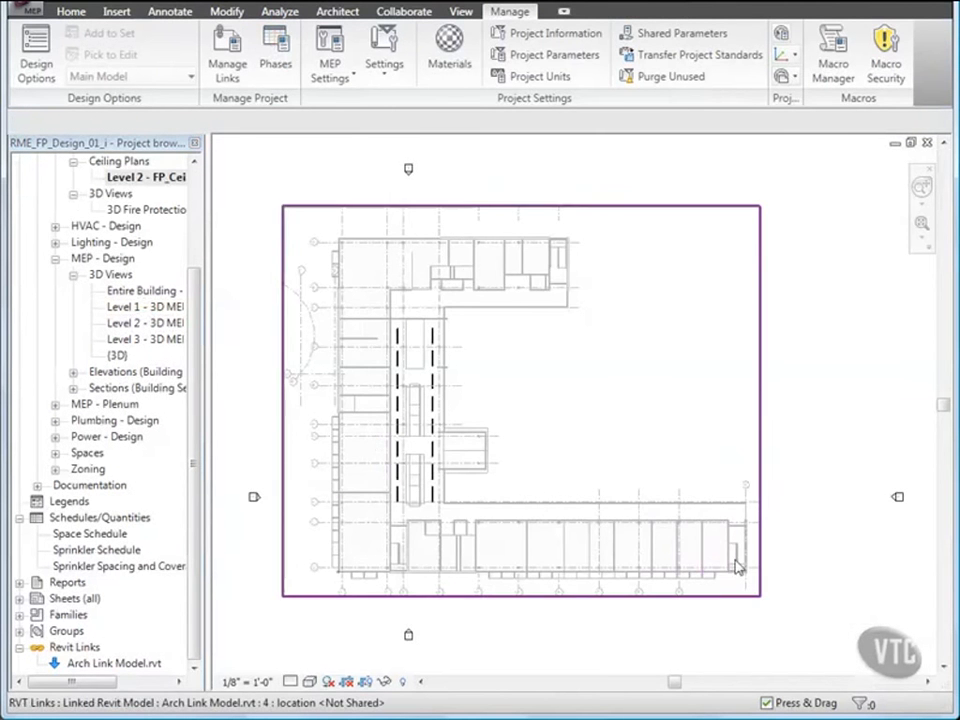
scroll(735, 566, "up", 4)
scroll(735, 560, "up", 3)
middle_click_drag(669, 557, 719, 471)
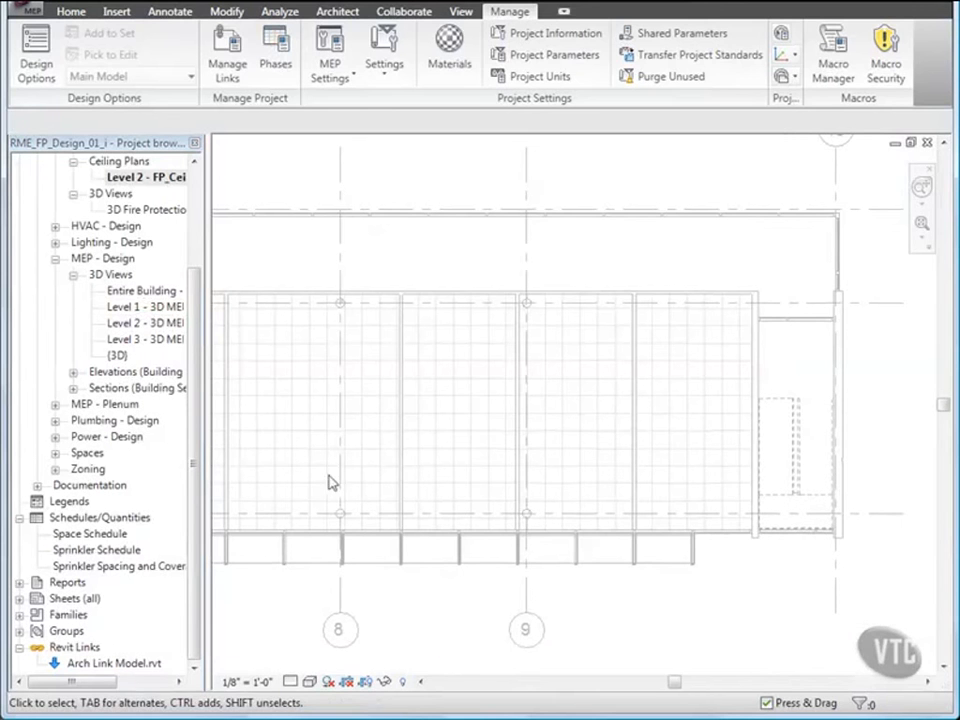
- Open the Sprinkler Schedule and tile the windows, arranging the Level 2 ceiling plan above the schedule
double_click(87, 550)
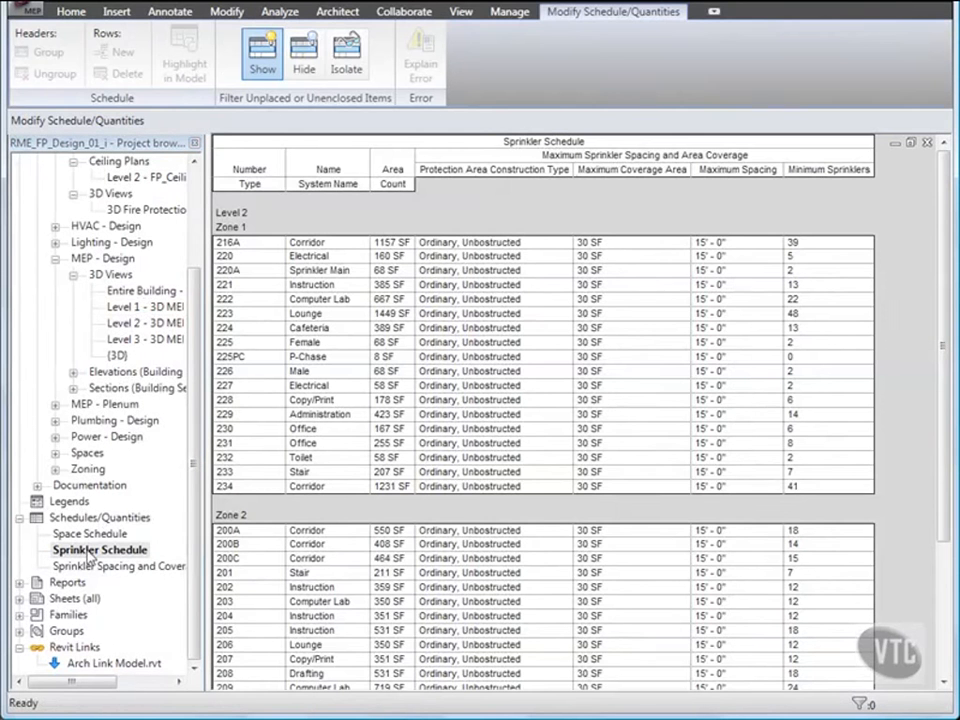
left_click(466, 13)
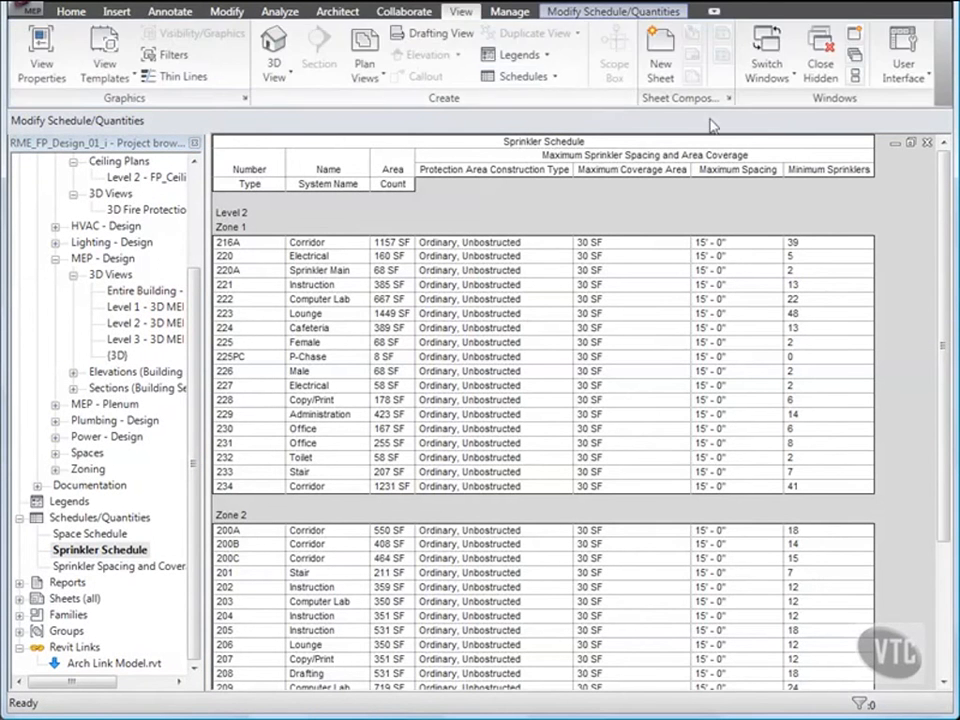
left_click(856, 77)
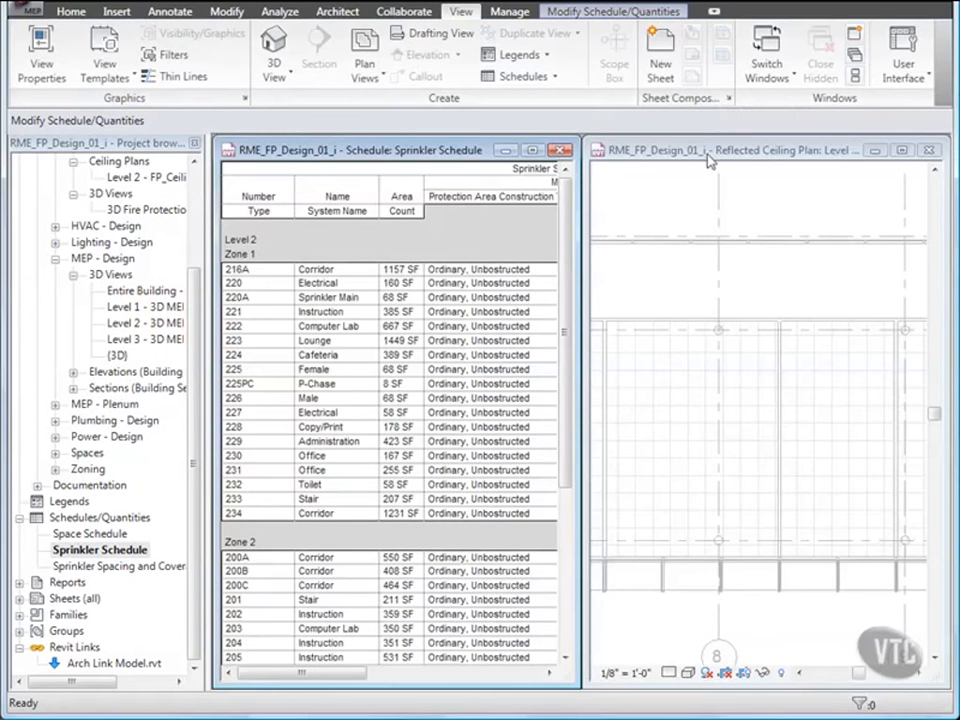
left_click_drag(716, 140, 709, 392)
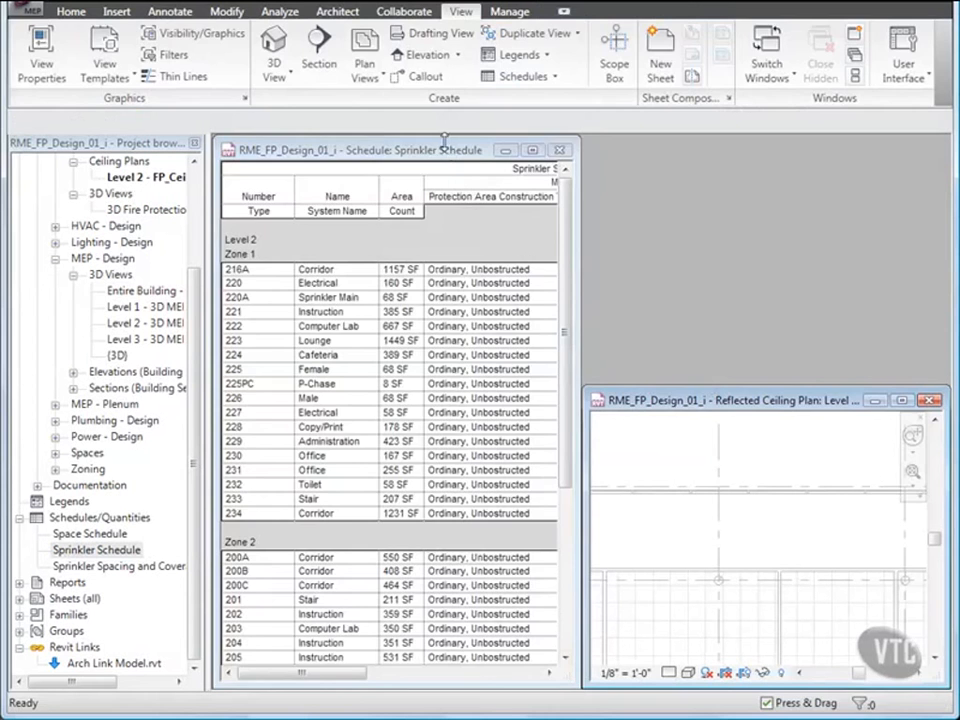
left_click_drag(440, 143, 716, 148)
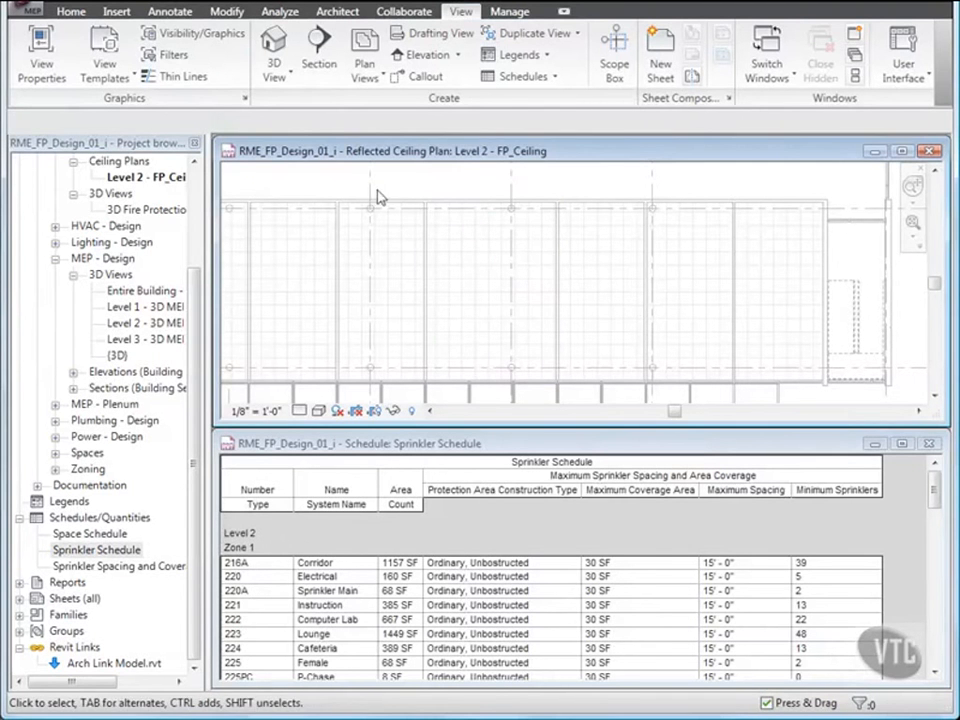
- Place three 1/2" Pendent semi-recessed hosted sprinklers on the ceiling face of the easternmost gridded room, in one evenly spaced vertical column
left_click(72, 13)
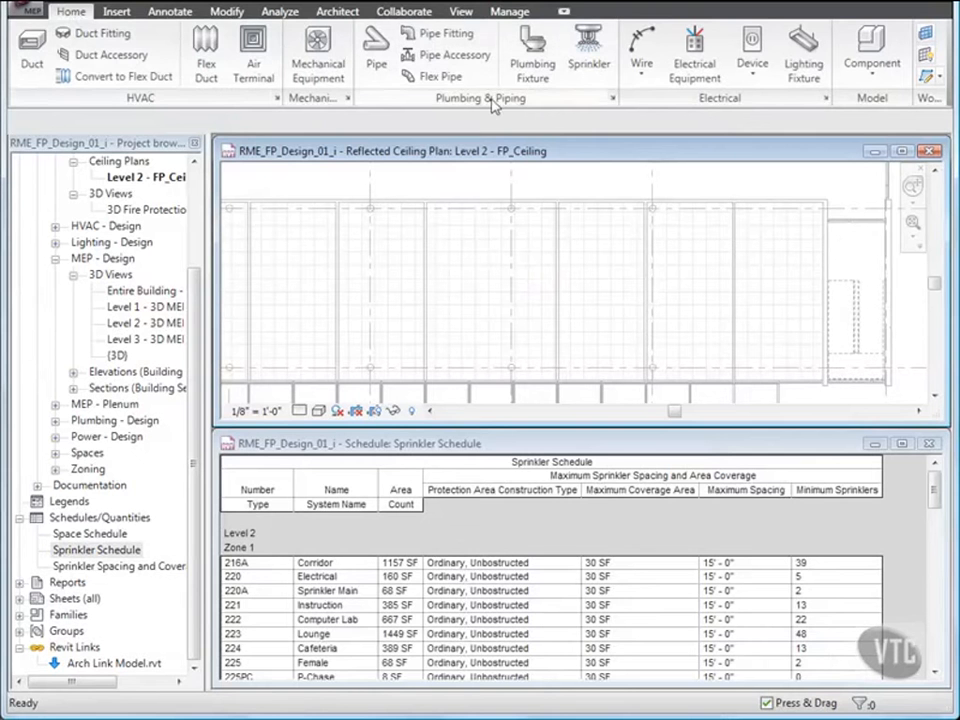
left_click(589, 52)
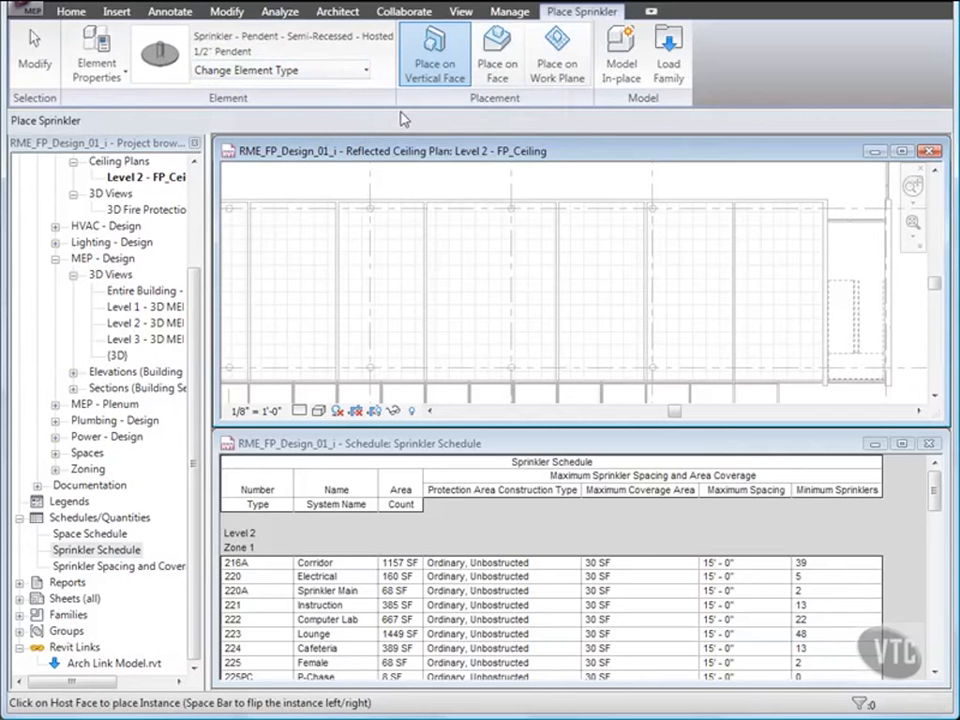
left_click(498, 68)
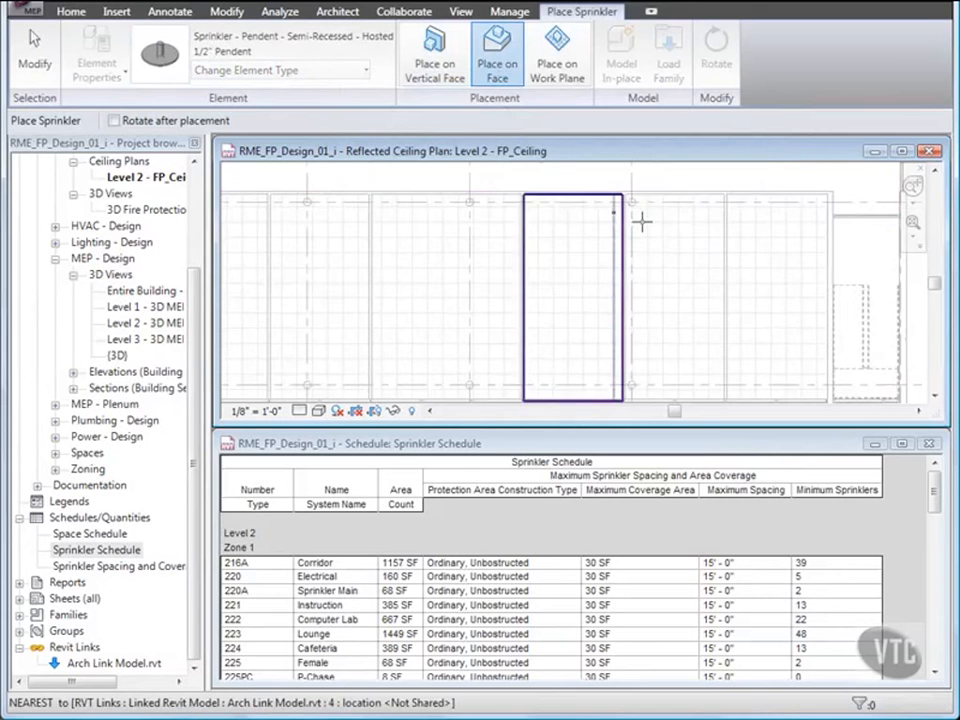
middle_click_drag(765, 268, 587, 229)
scroll(589, 286, "down", 1)
left_click(587, 229)
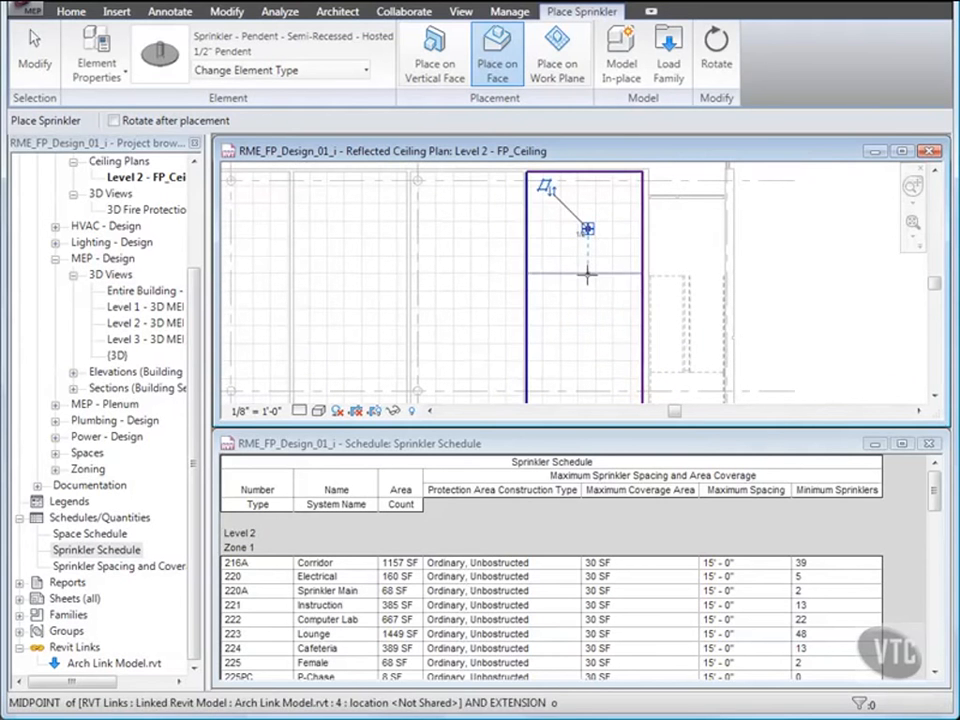
left_click(588, 298)
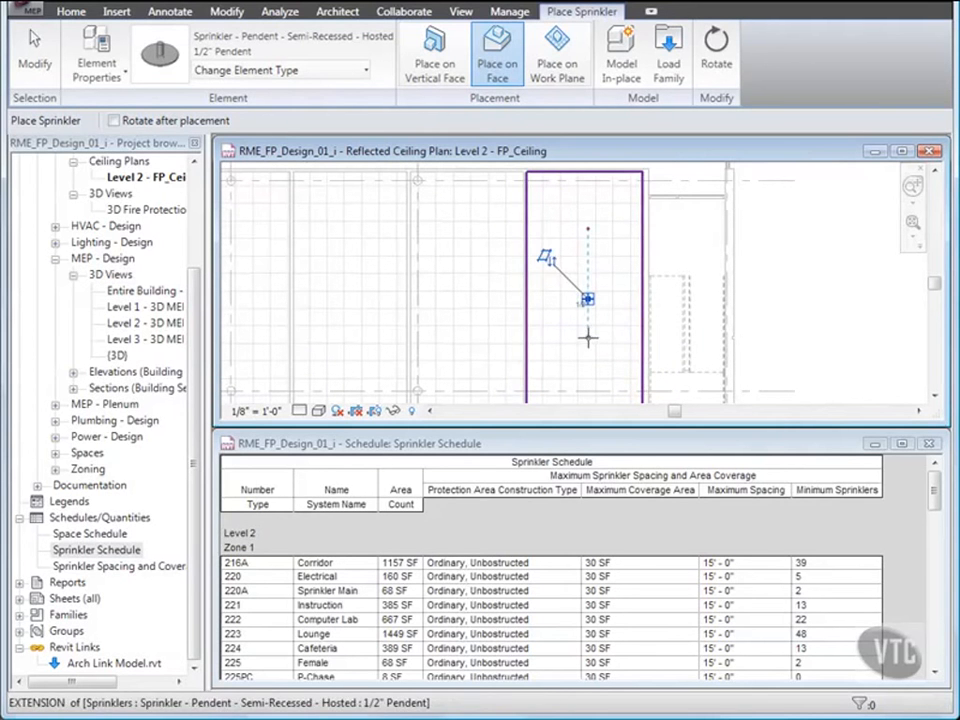
left_click(588, 370)
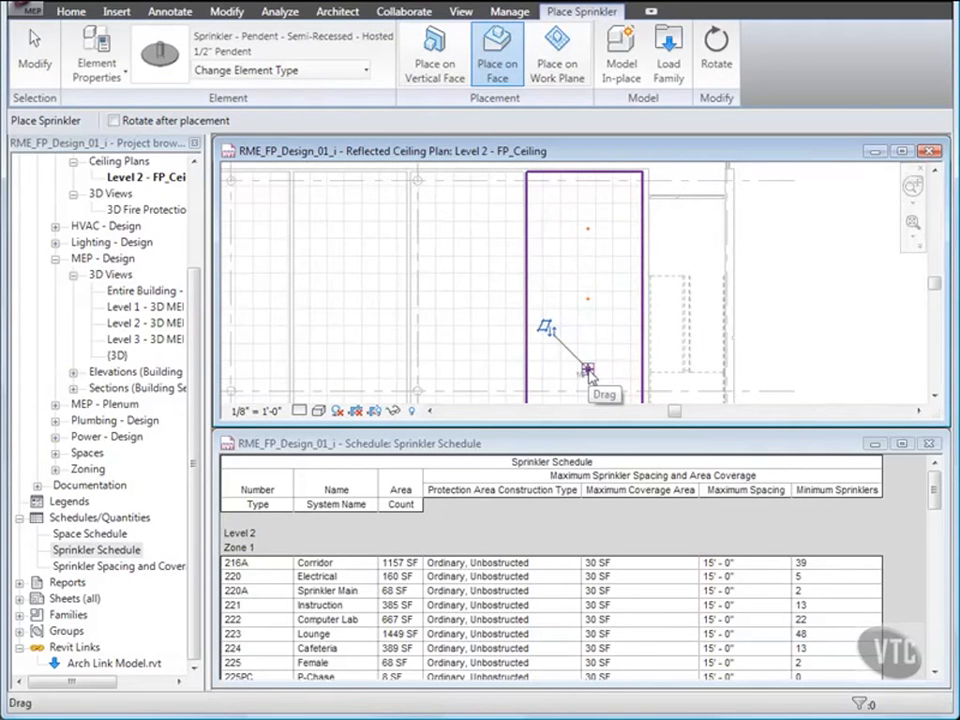
key("Escape")
key("Escape")
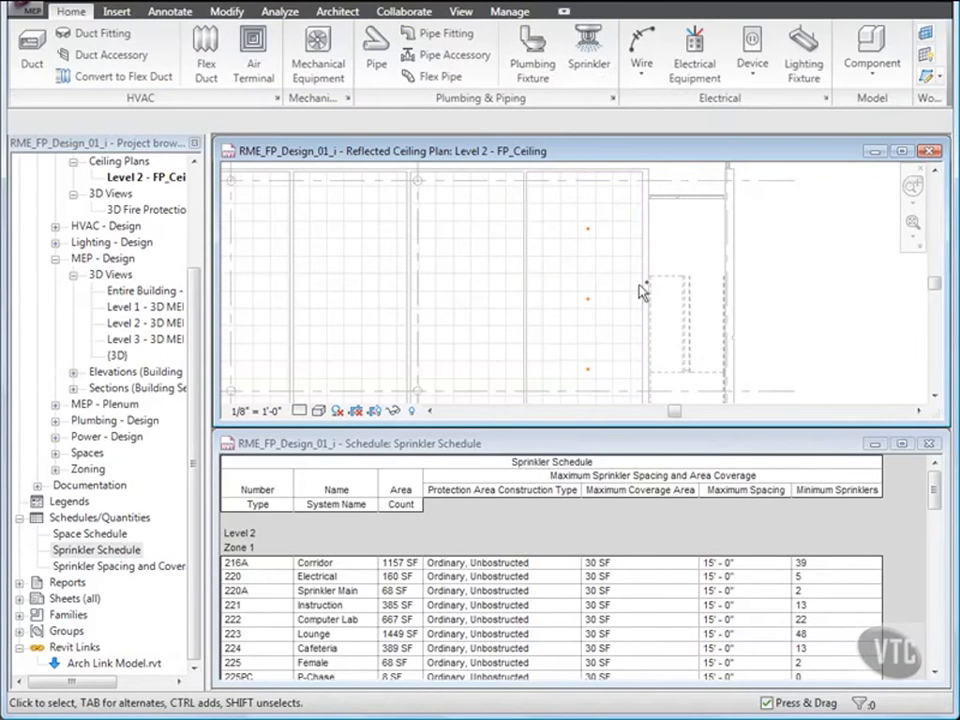
- Copy the column of three sprinklers with the Multiple option into the two neighbouring rooms to the west, snapping to ceiling grid intersections
left_click(590, 232)
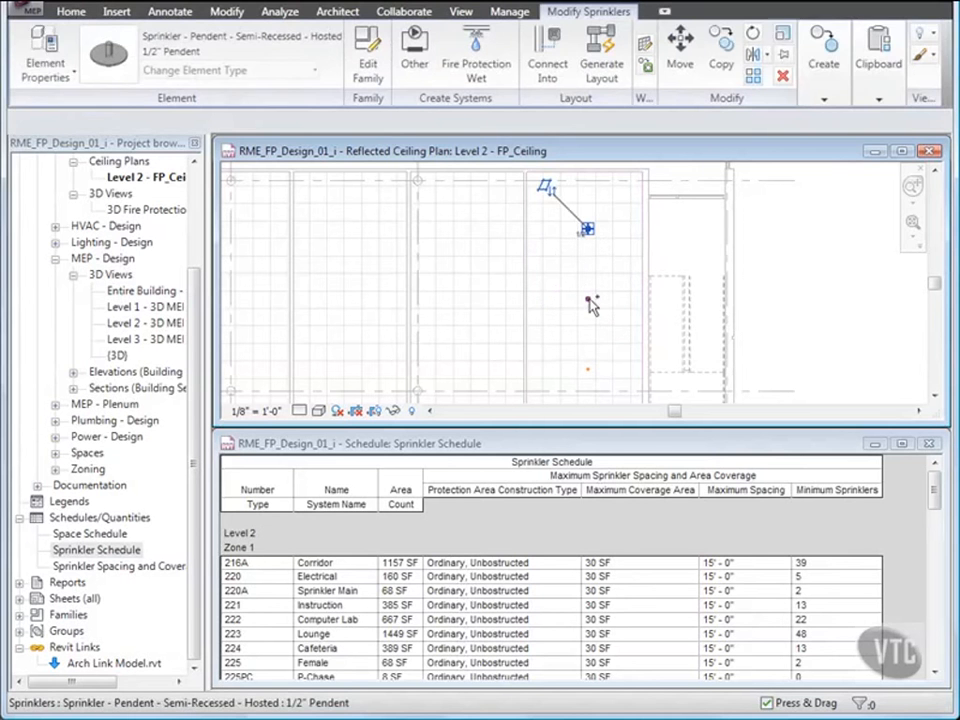
left_click(590, 302, "ctrl")
left_click(590, 373, "ctrl")
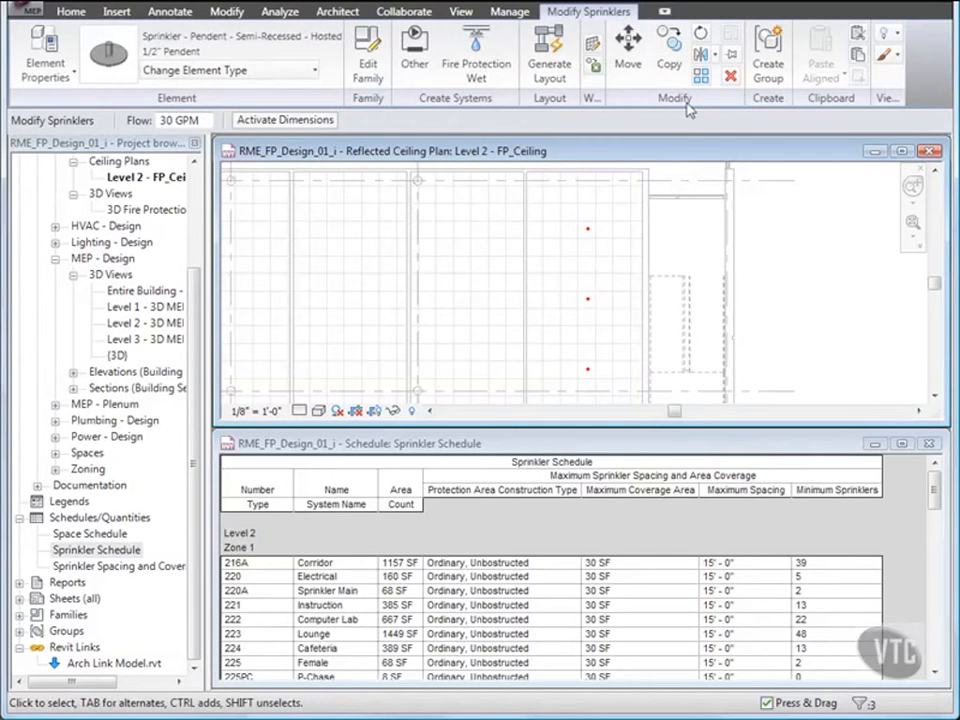
left_click(676, 62)
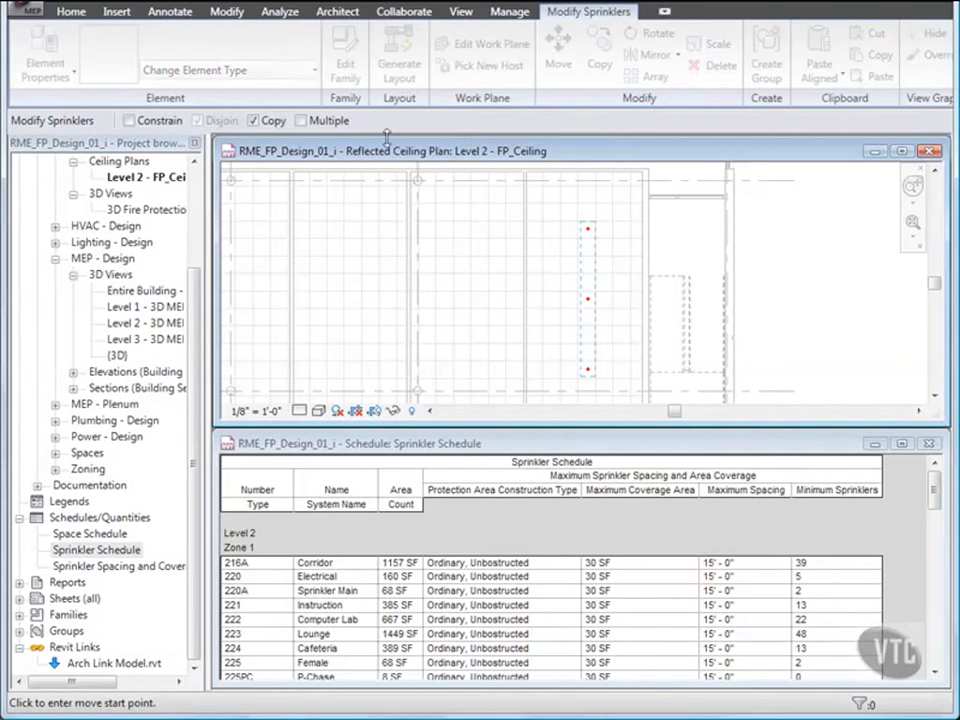
left_click(302, 120)
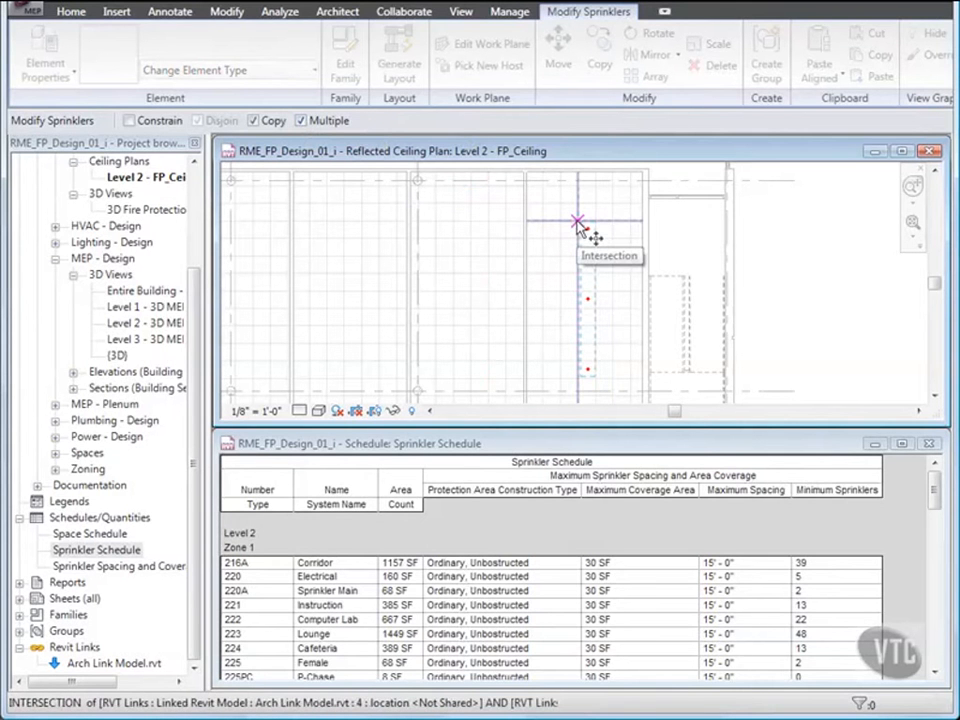
left_click(577, 221)
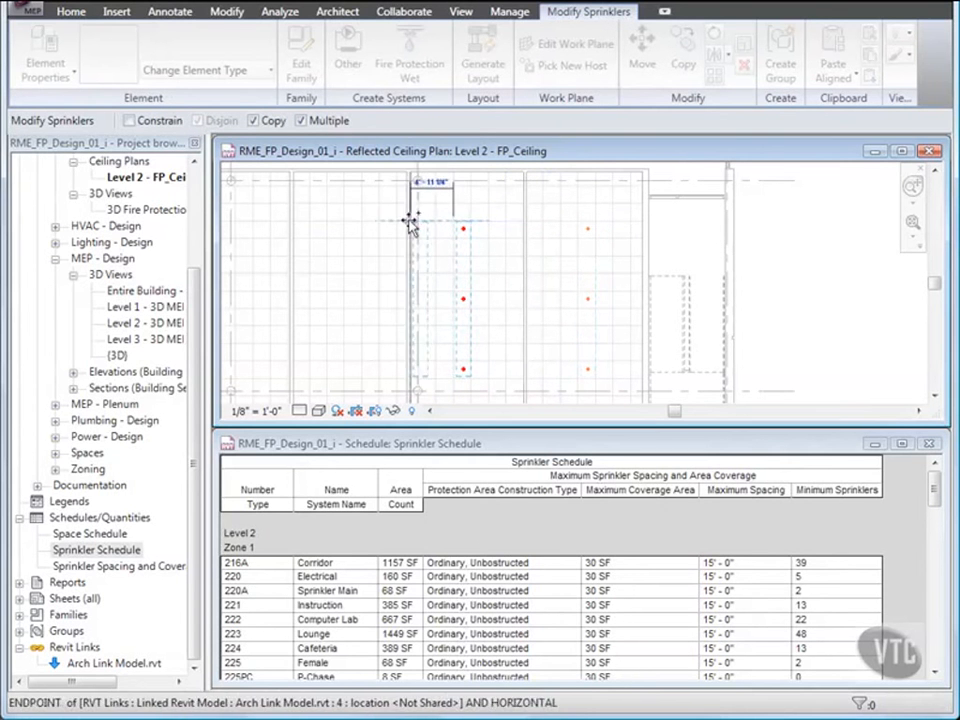
left_click(343, 220)
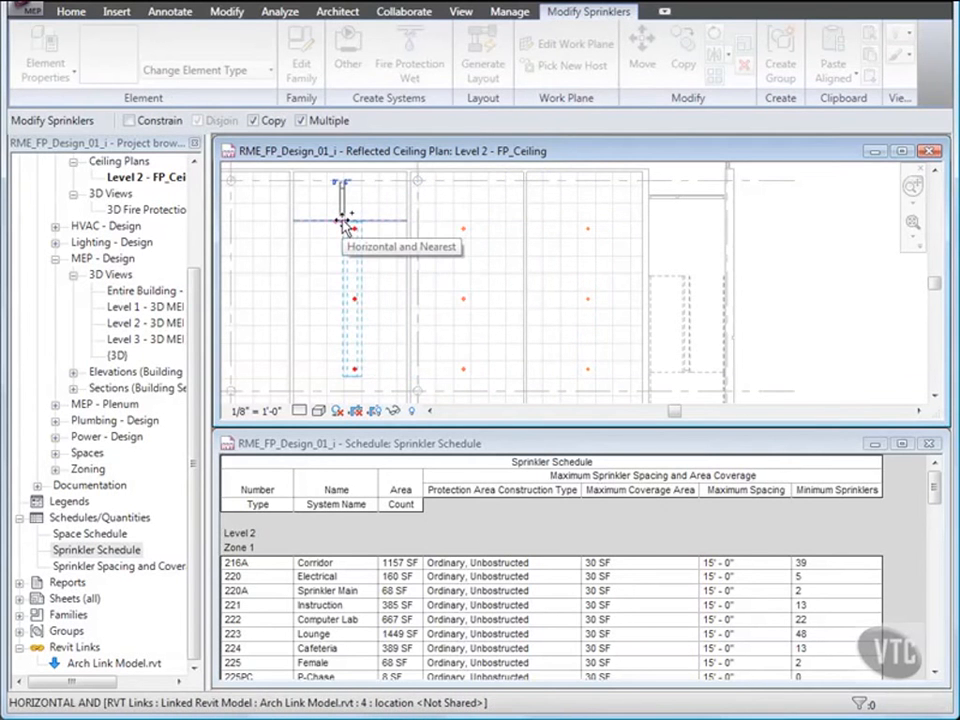
key("Escape")
key("Escape")
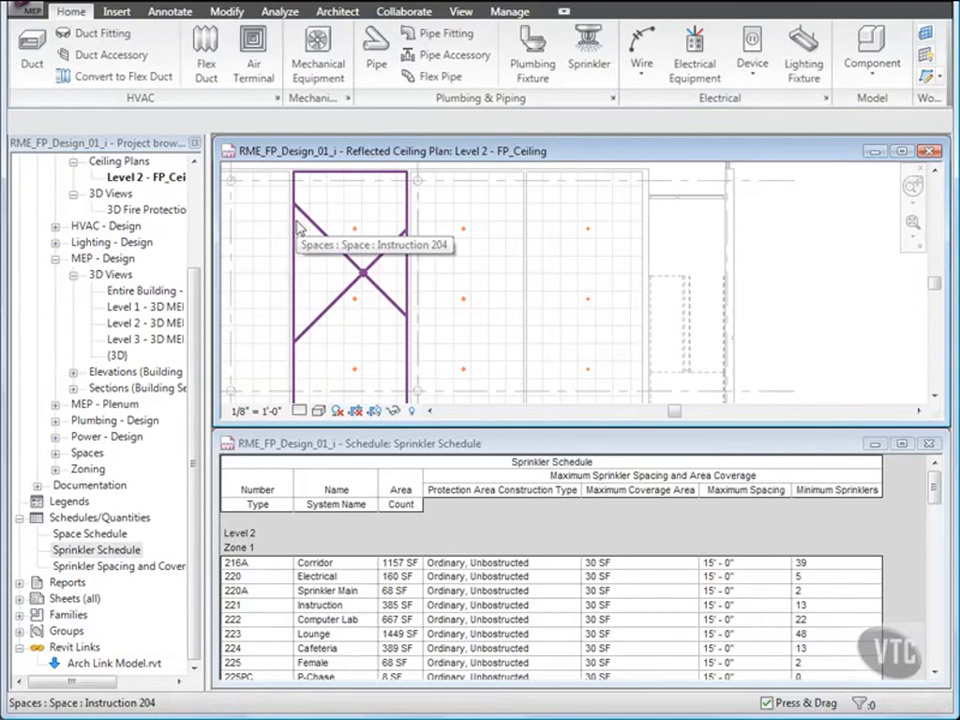
- Close the ceiling plan and open Level 2 - Fire Protection Plan - Design above the schedule, showing the south wing
left_click(930, 155)
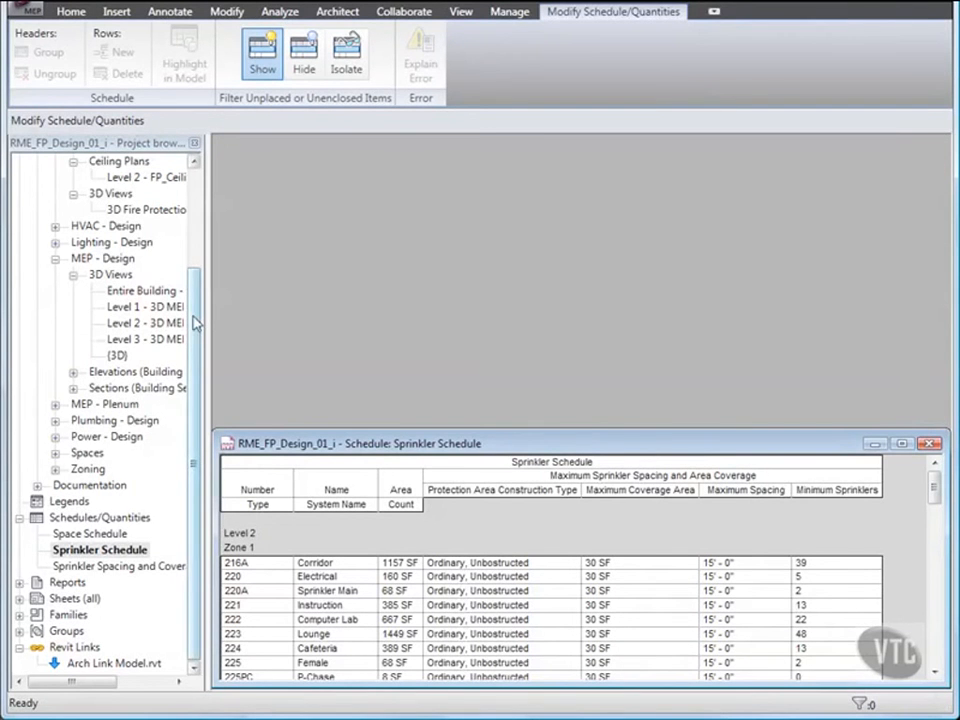
left_click_drag(195, 322, 190, 222)
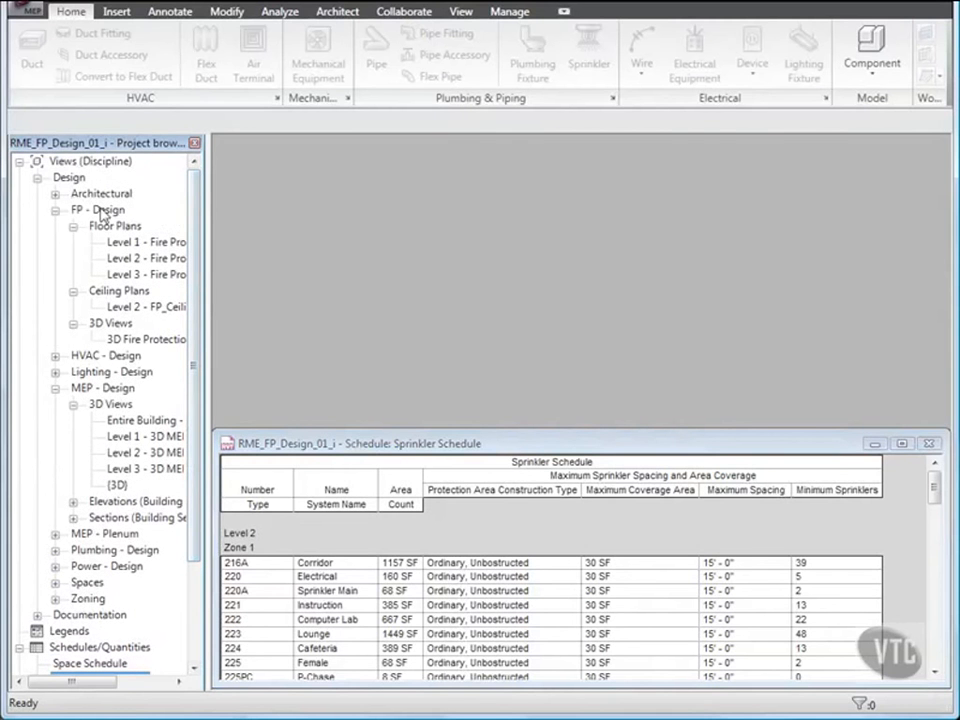
double_click(131, 263)
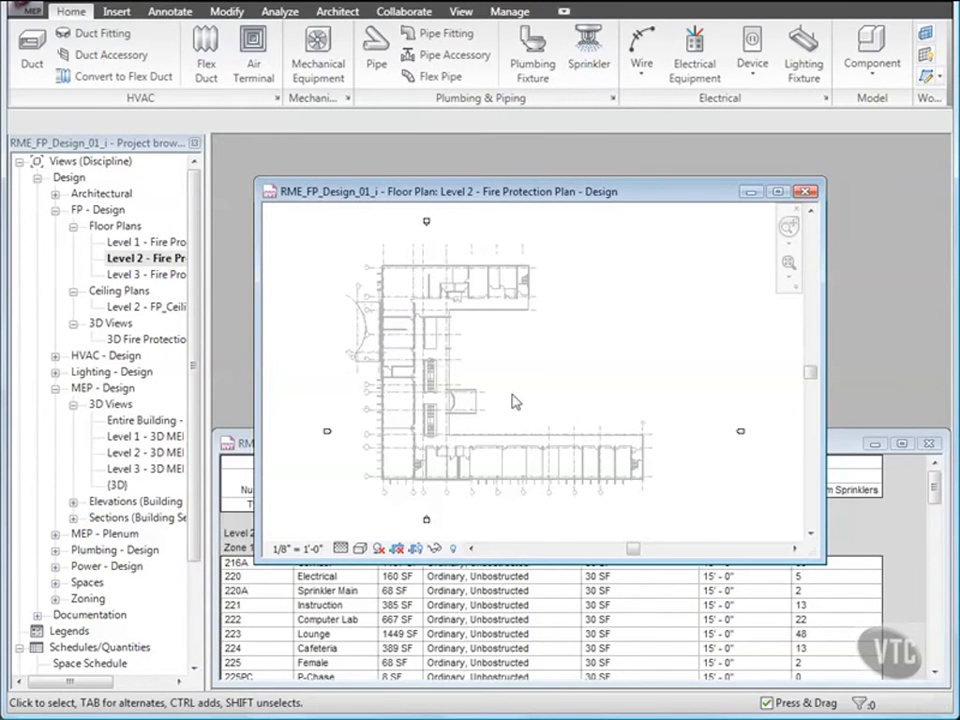
left_click_drag(566, 560, 567, 425)
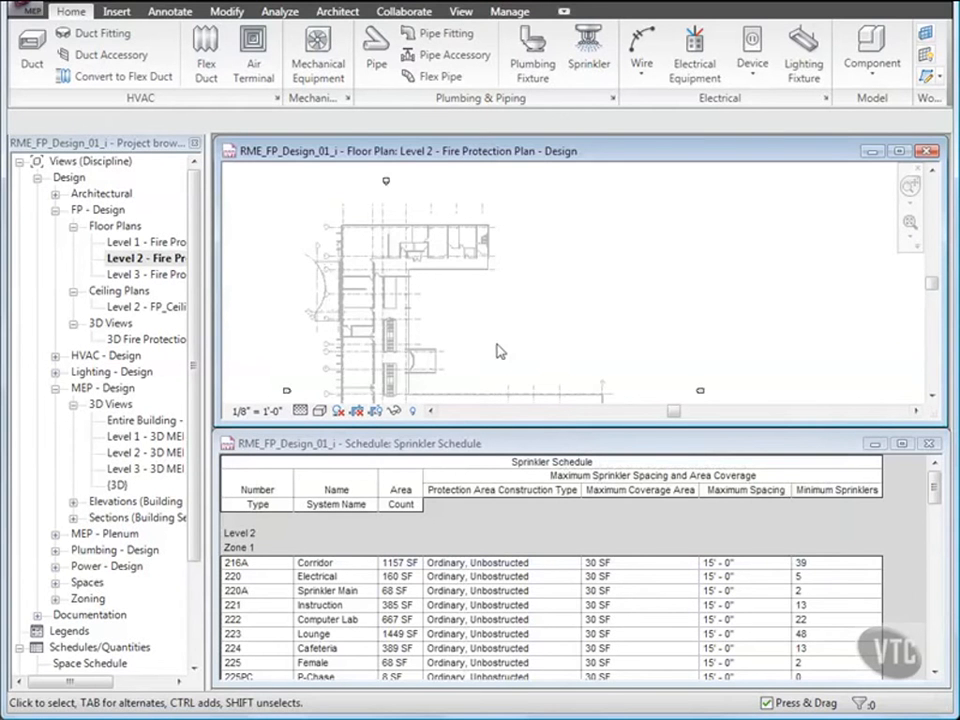
middle_click_drag(497, 347, 500, 250)
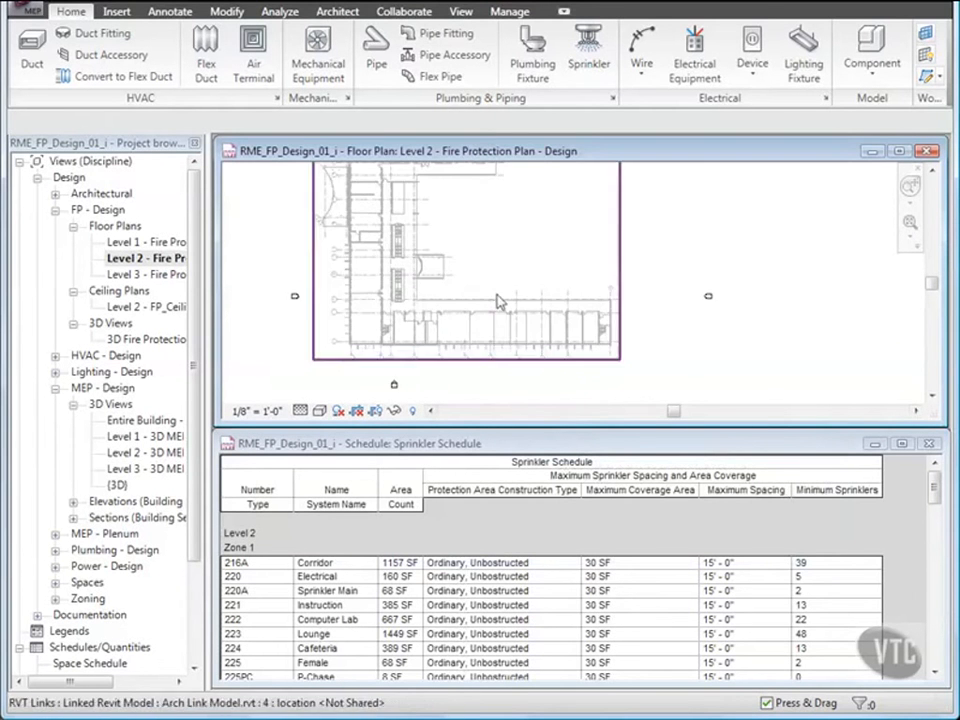
scroll(507, 322, "up", 5)
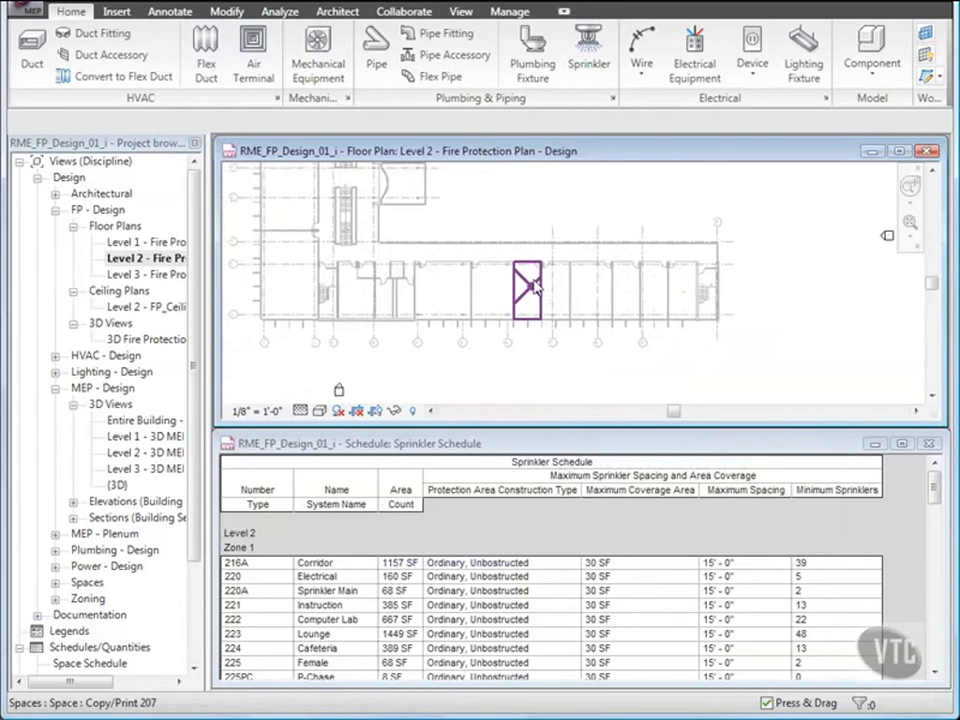
scroll(530, 290, "up", 2)
middle_click_drag(546, 293, 527, 287)
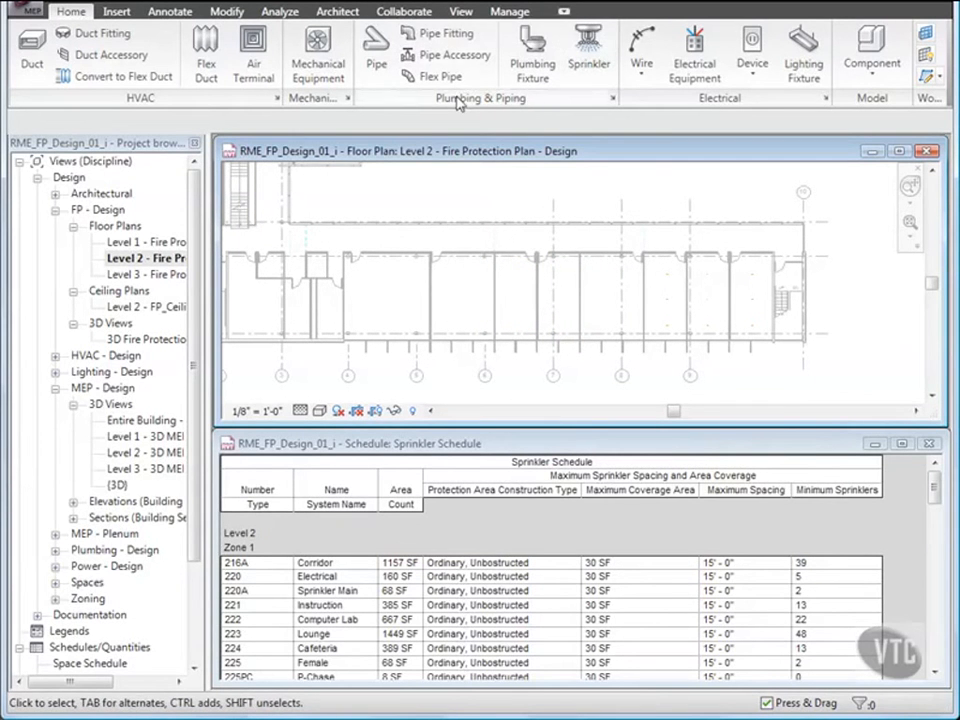
- Place a Sprinkler - Upright of type 1/2" Upright in the corridor north of the south wing's rooms, near its west end
left_click(596, 52)
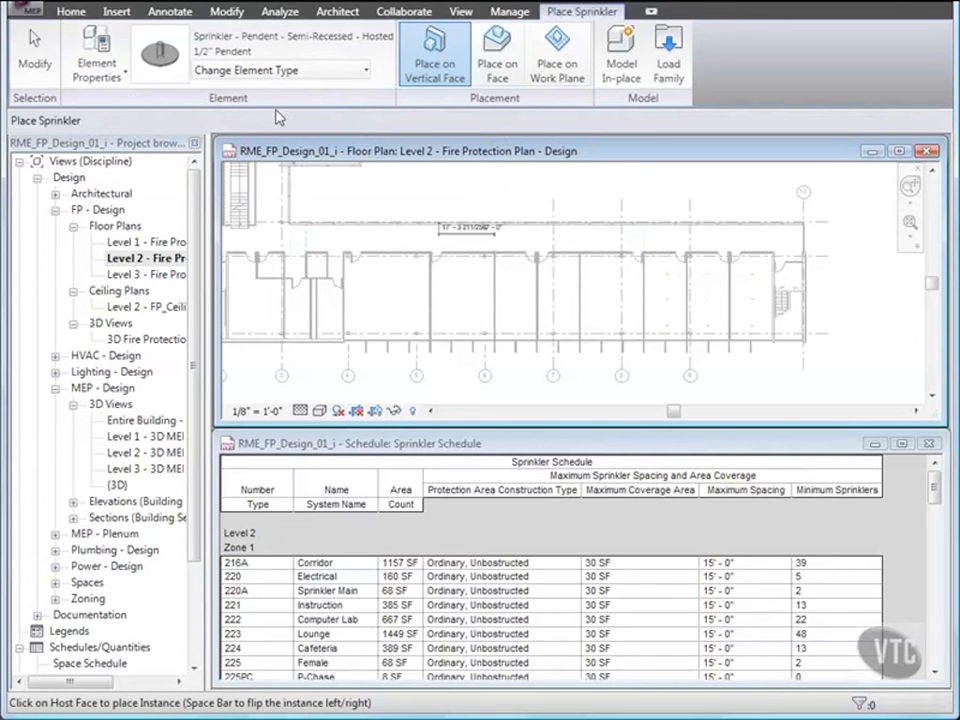
left_click(341, 72)
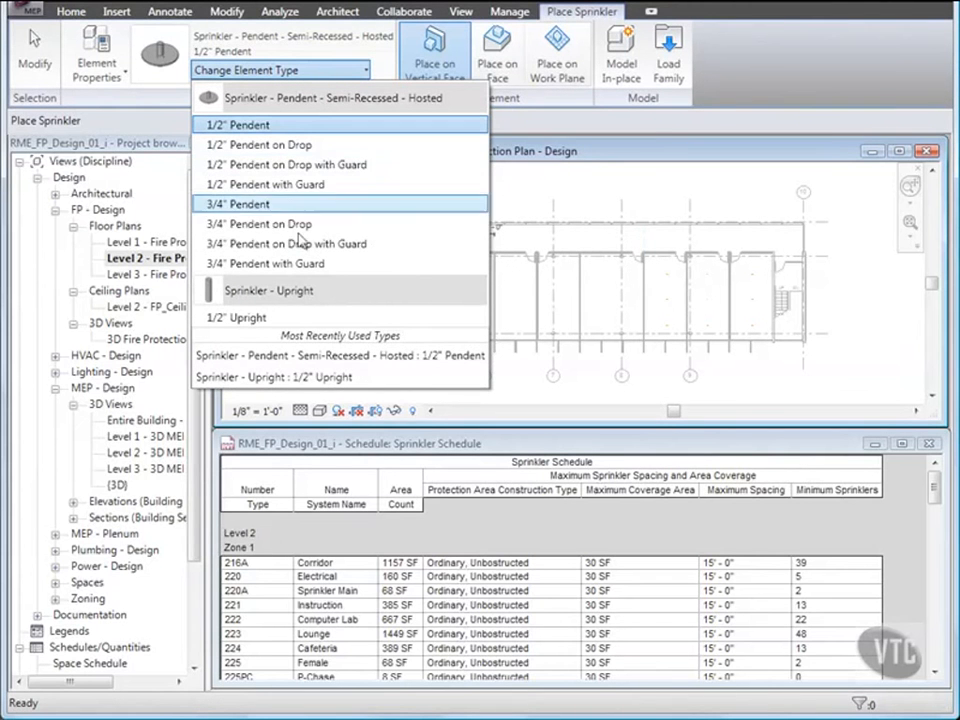
left_click(274, 318)
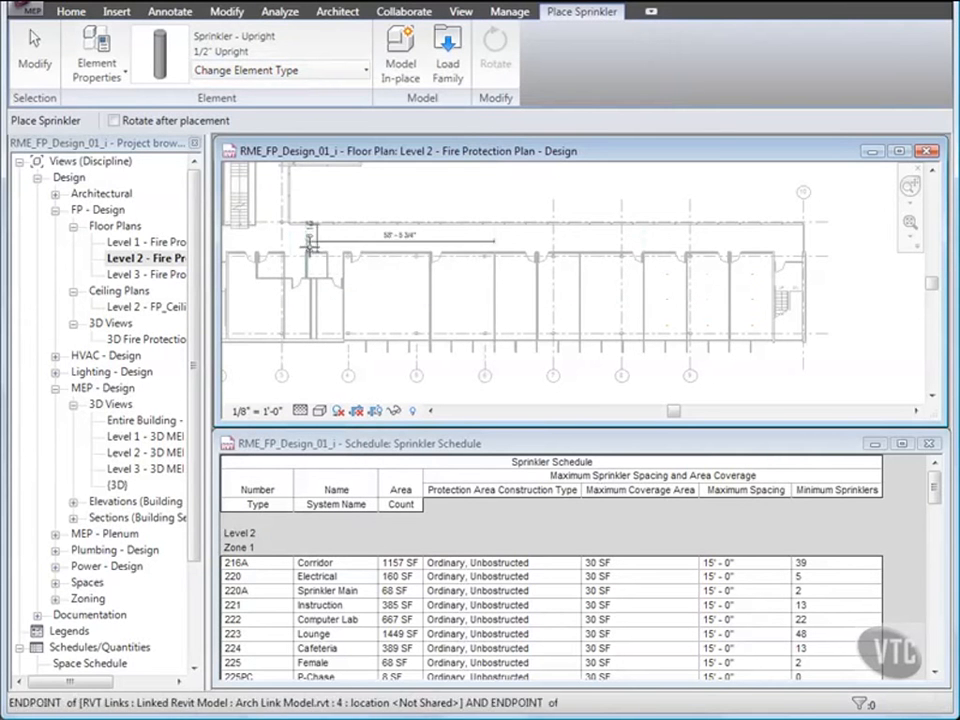
left_click(324, 234)
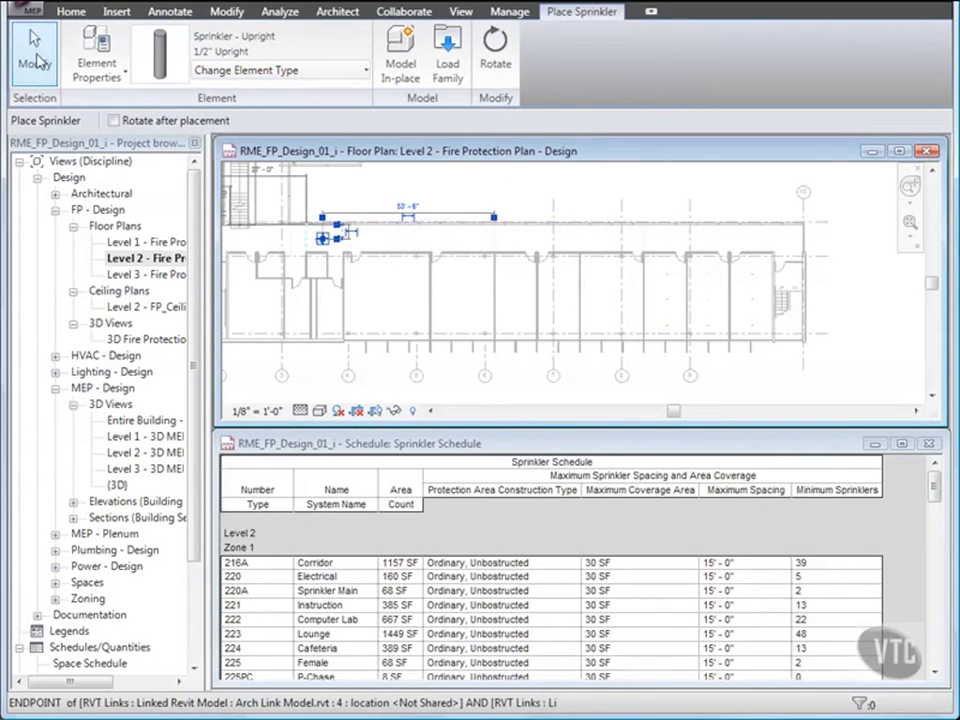
- Enter a new Offset above Level 2 for the corridor's upright sprinkler in its instance properties
left_click(34, 55)
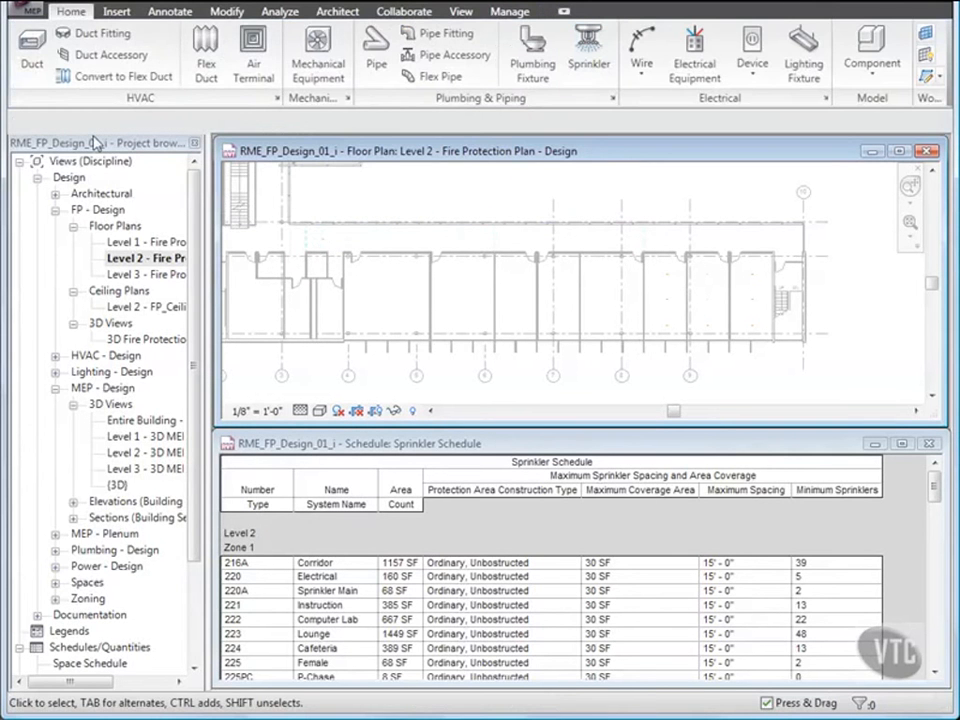
right_click(322, 241)
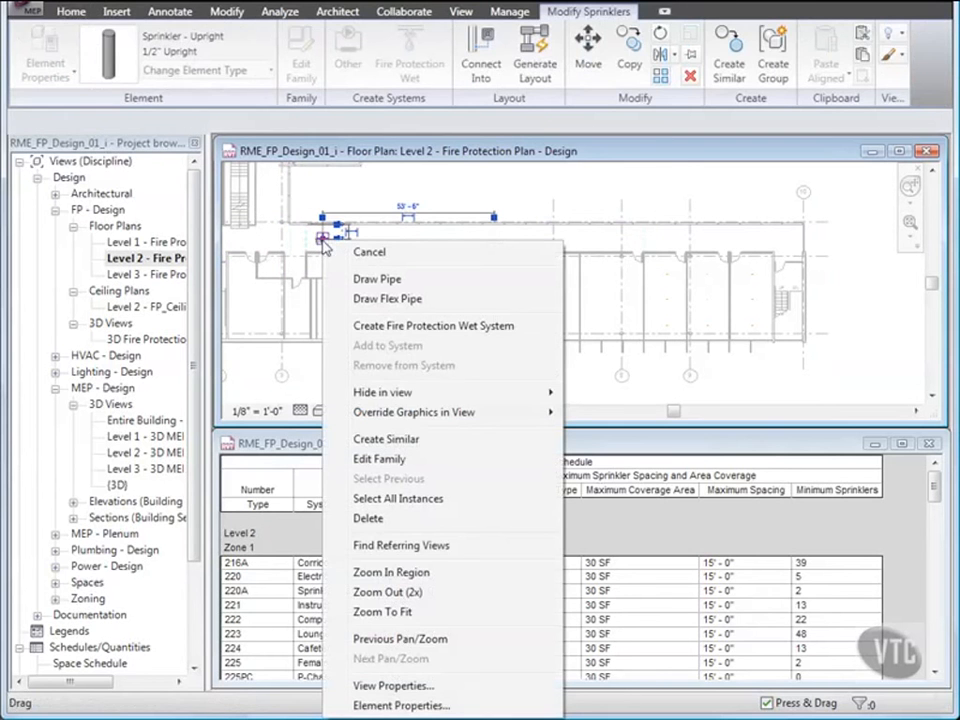
left_click(397, 705)
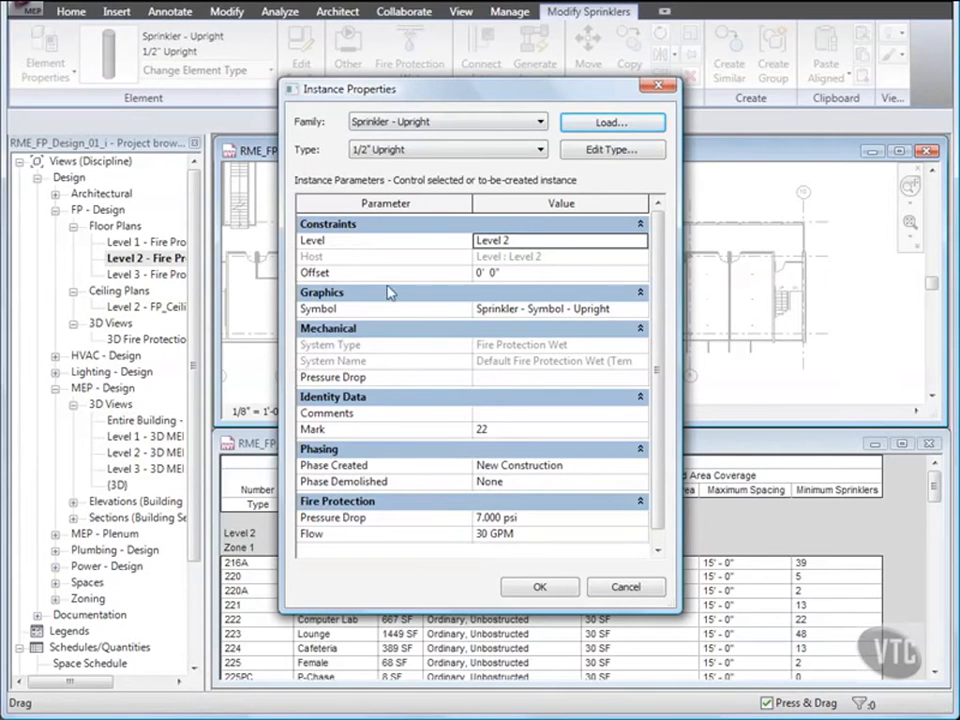
left_click(480, 274)
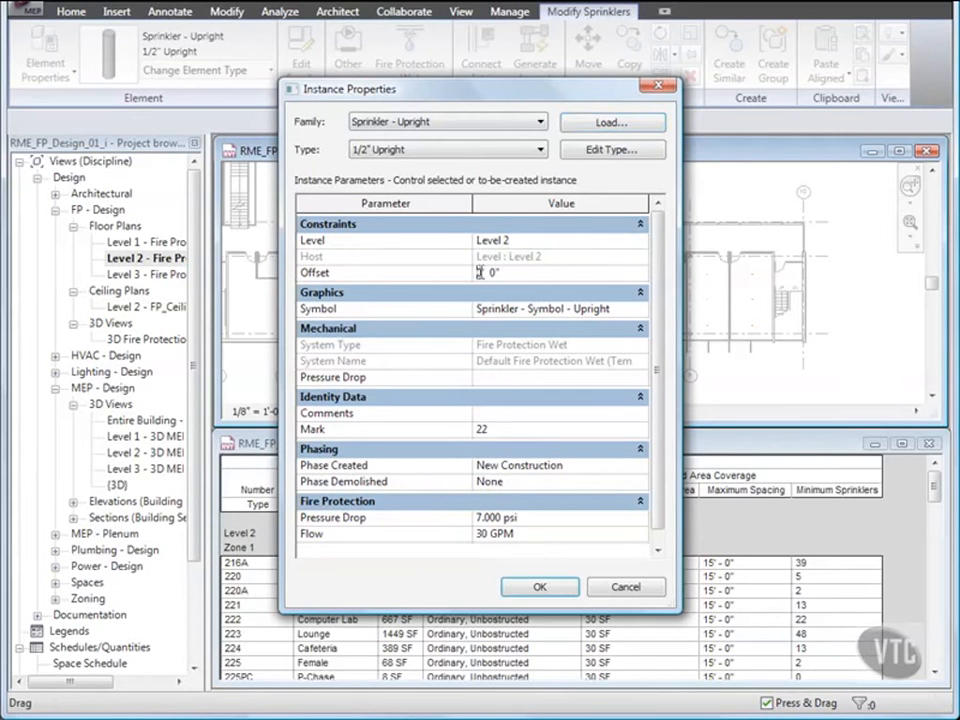
type("1")
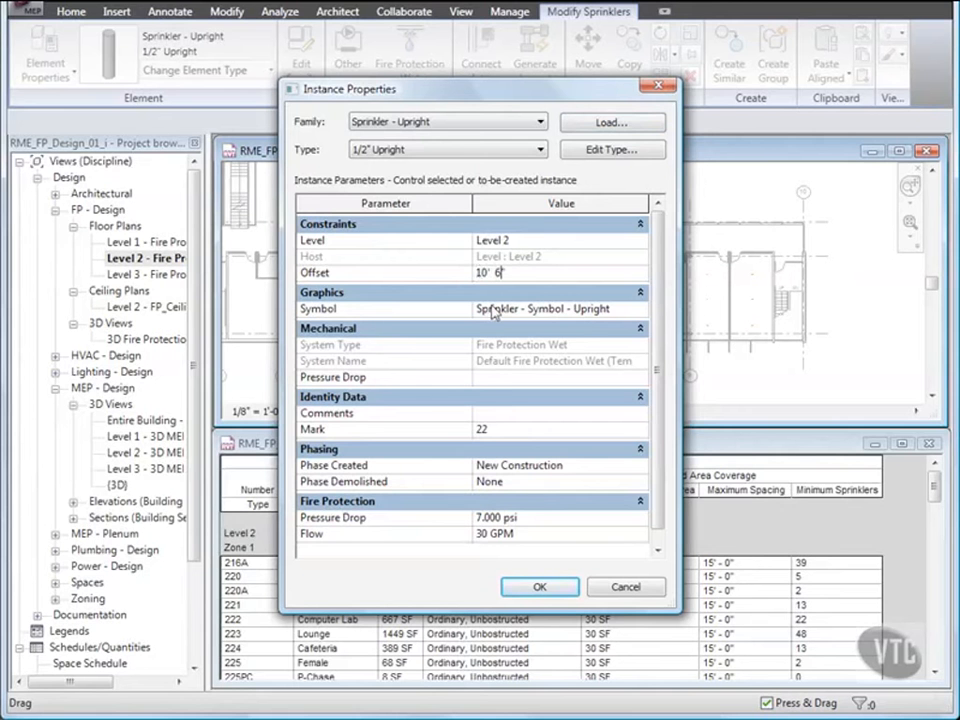
left_click(538, 588)
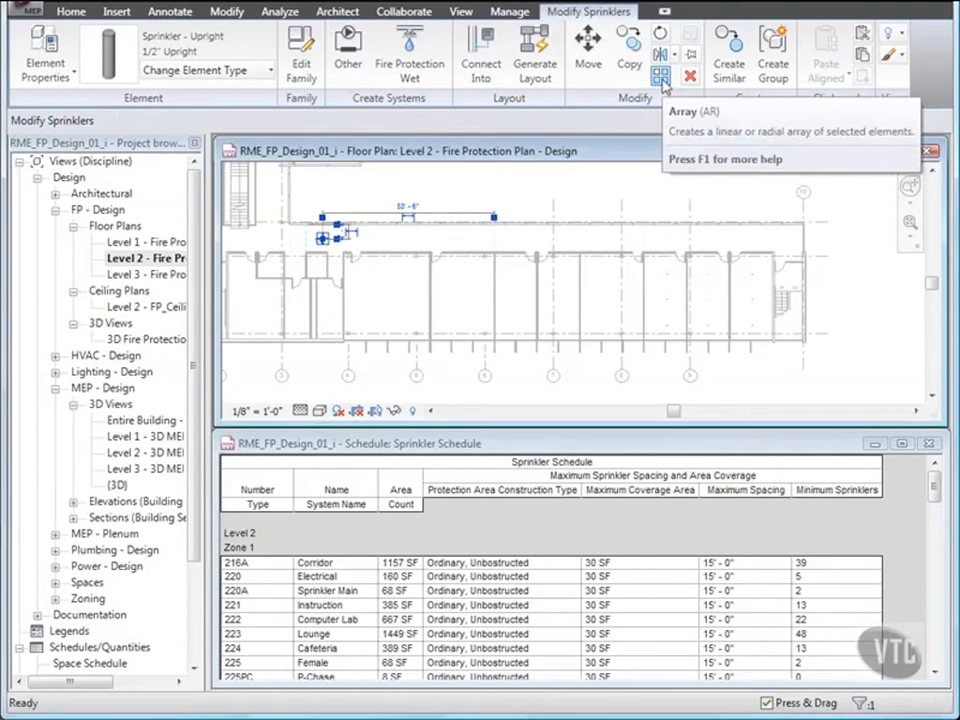
- Array the upright sprinkler eastward along the corridor as 11 ungrouped items spaced 14'6" apart, using the Move To 2nd option
left_click(661, 78)
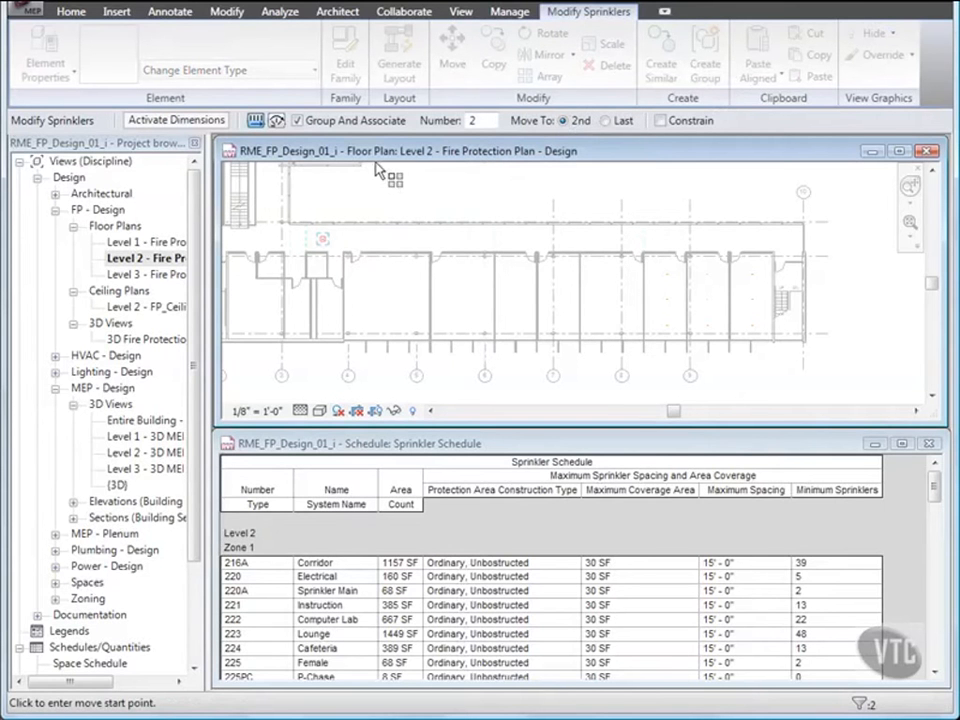
left_click(297, 120)
double_click(472, 120)
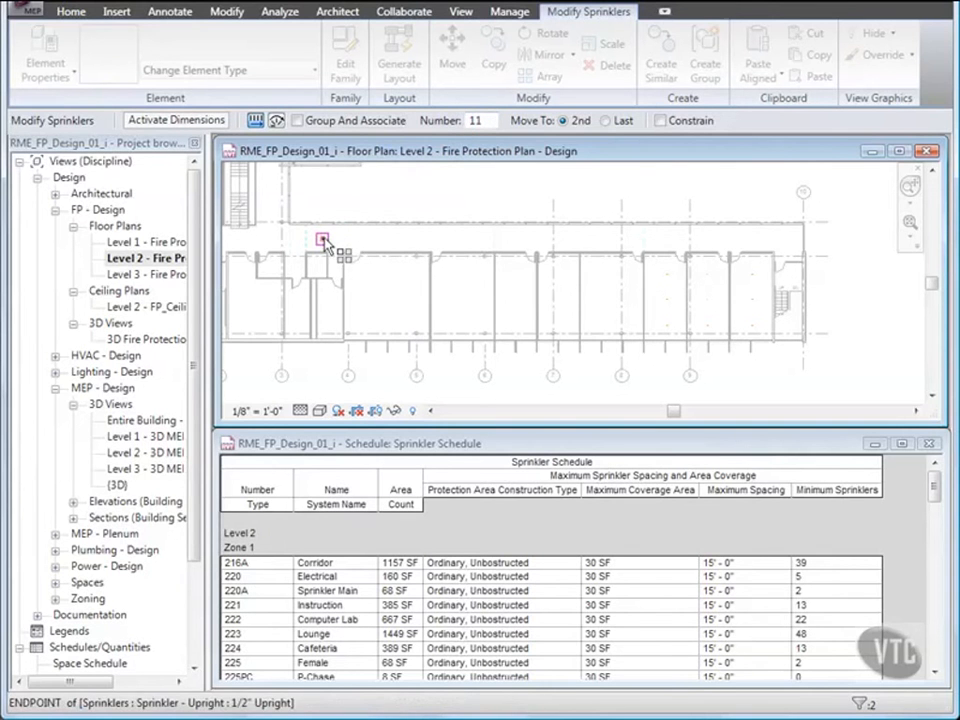
scroll(323, 244, "up", 5)
scroll(318, 248, "up", 2)
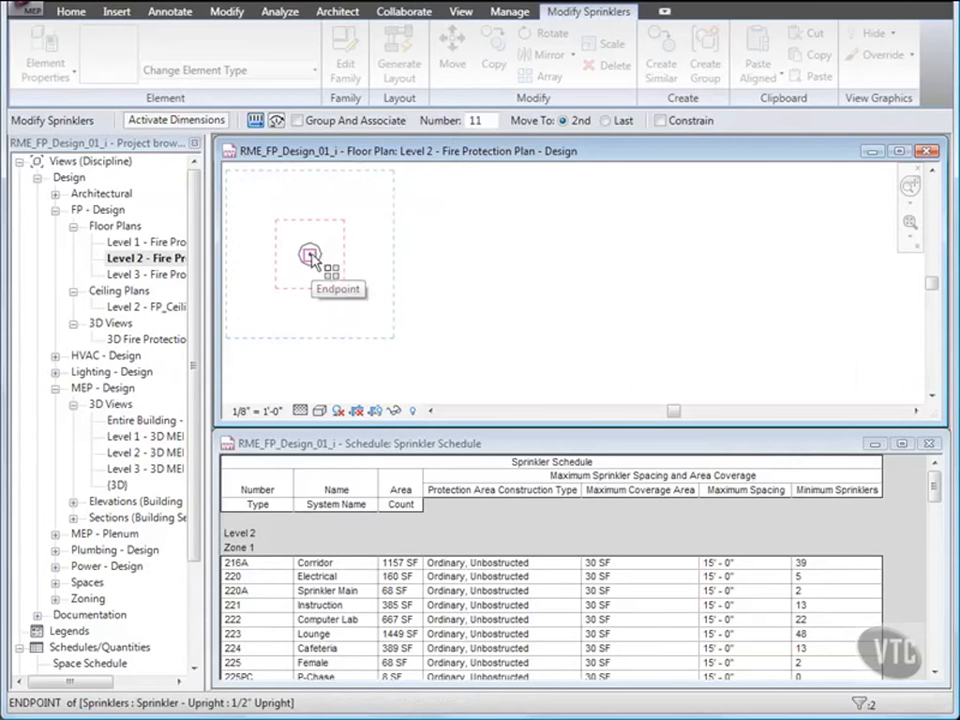
left_click(310, 254)
scroll(311, 255, "down", 4)
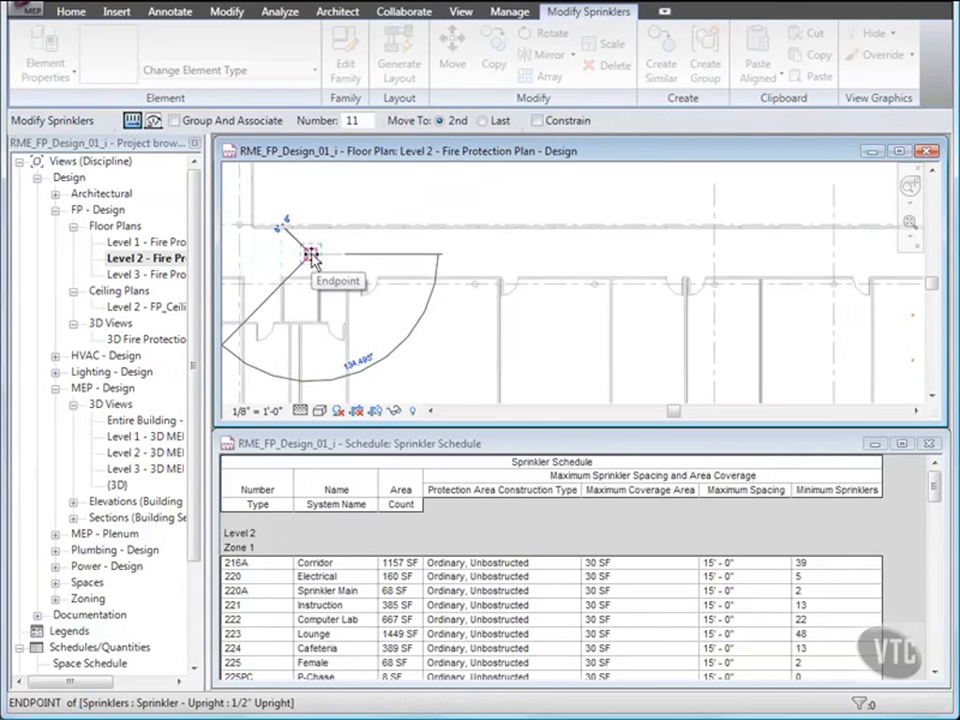
scroll(311, 255, "down", 3)
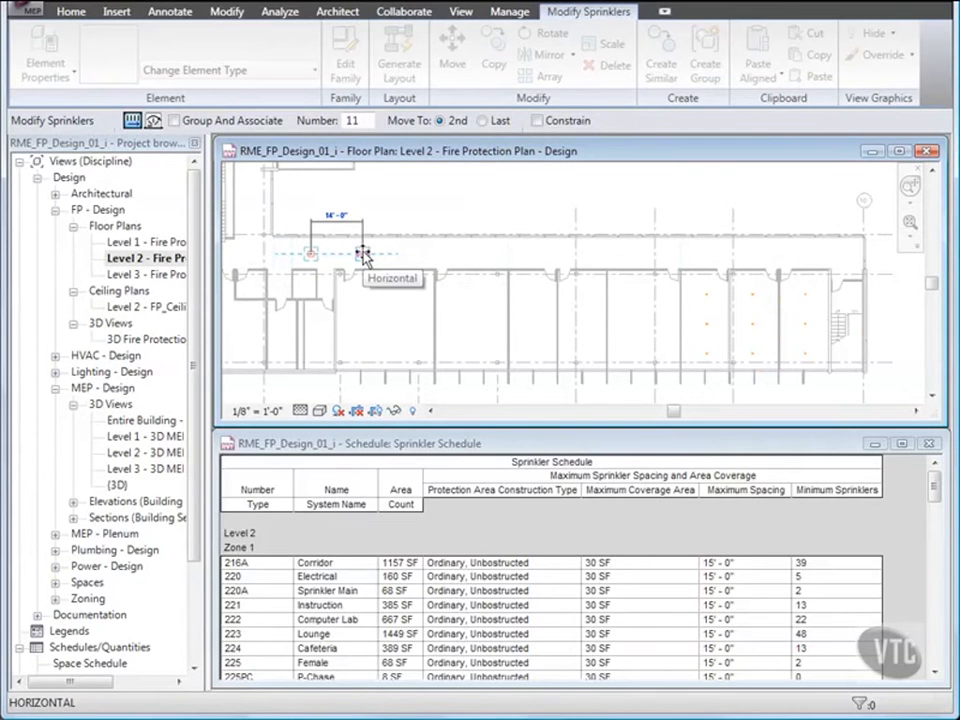
type("14'6")
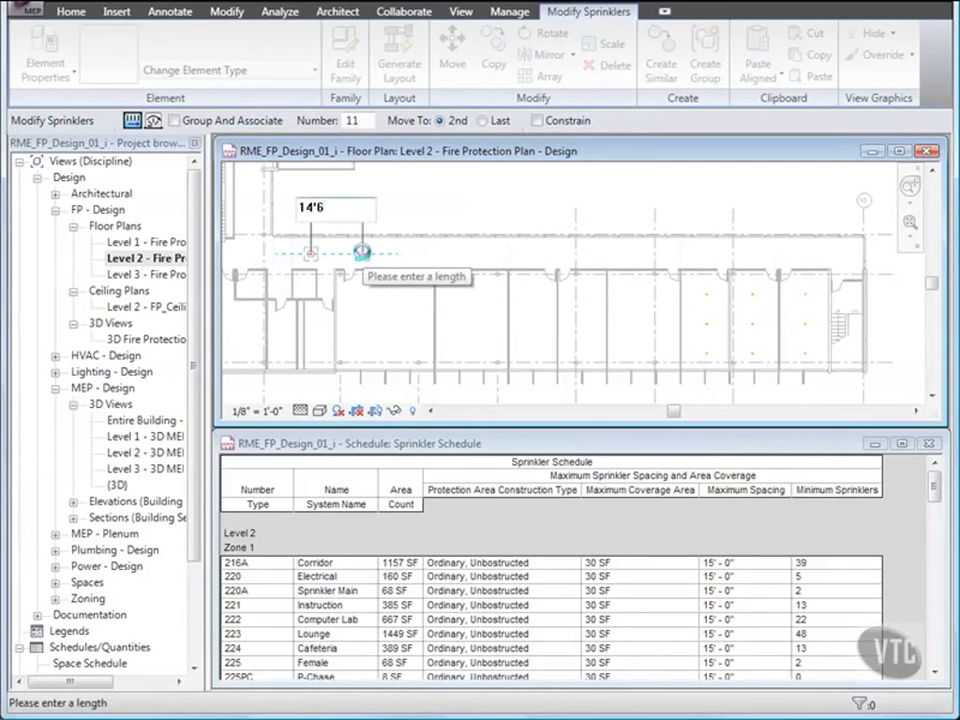
key("Return")
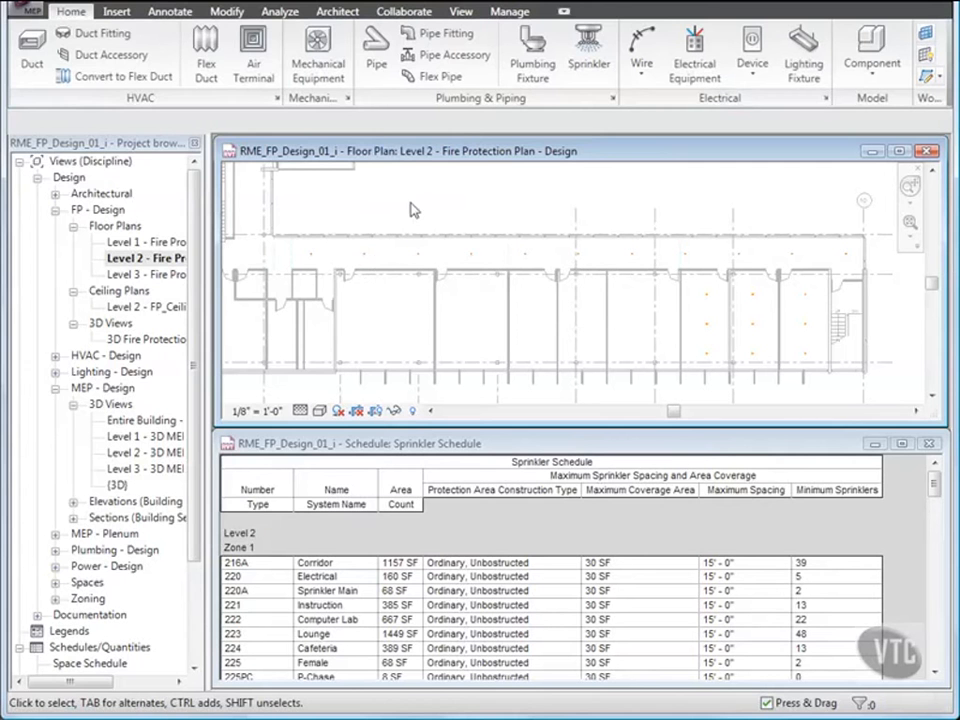
- Close the current project and open RME_FP_Design_02_i from the 05_Fire Protection Systems folder
left_click(18, 14)
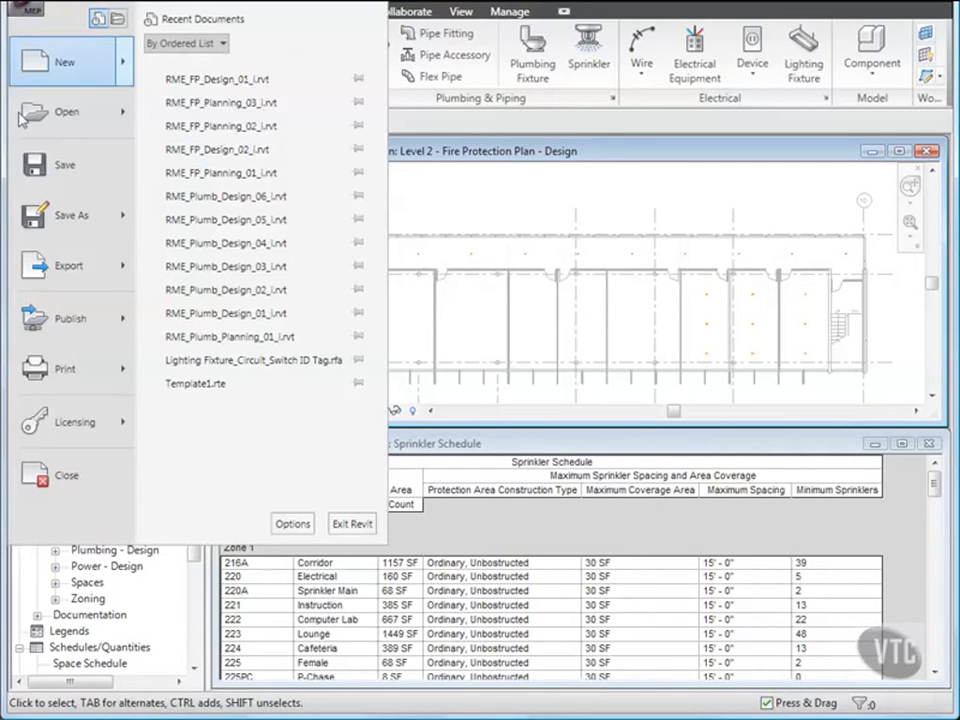
left_click(70, 477)
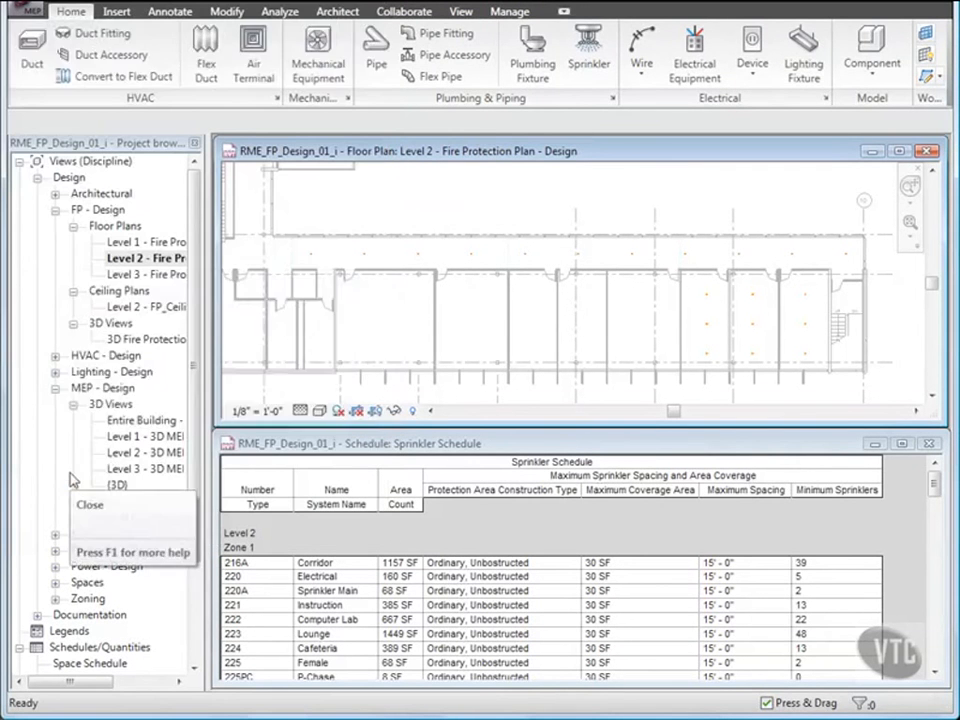
left_click(300, 396)
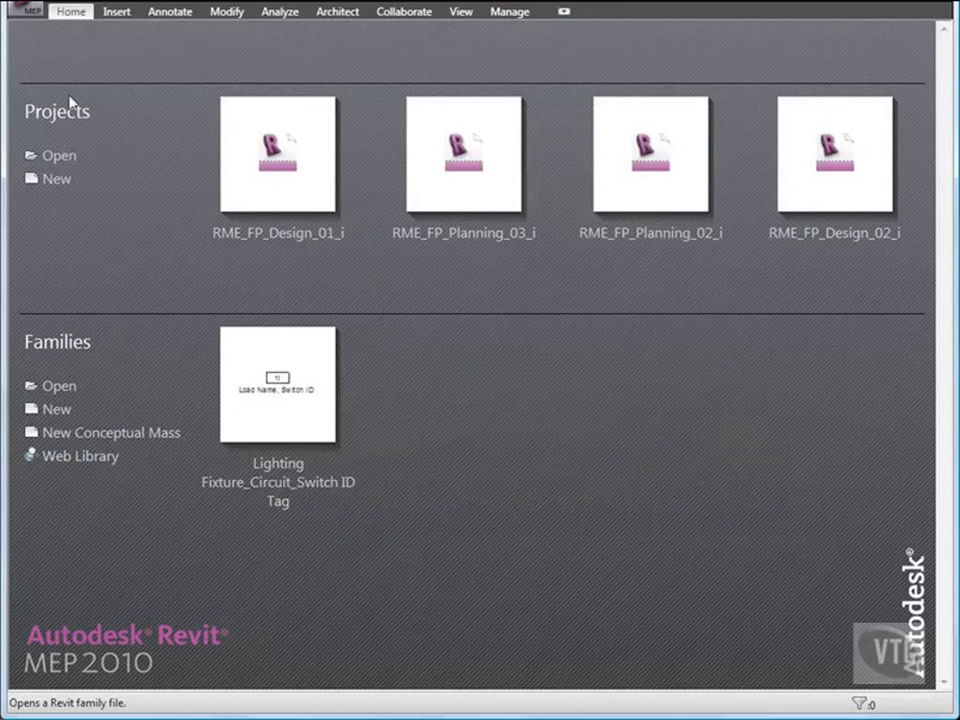
left_click(29, 21)
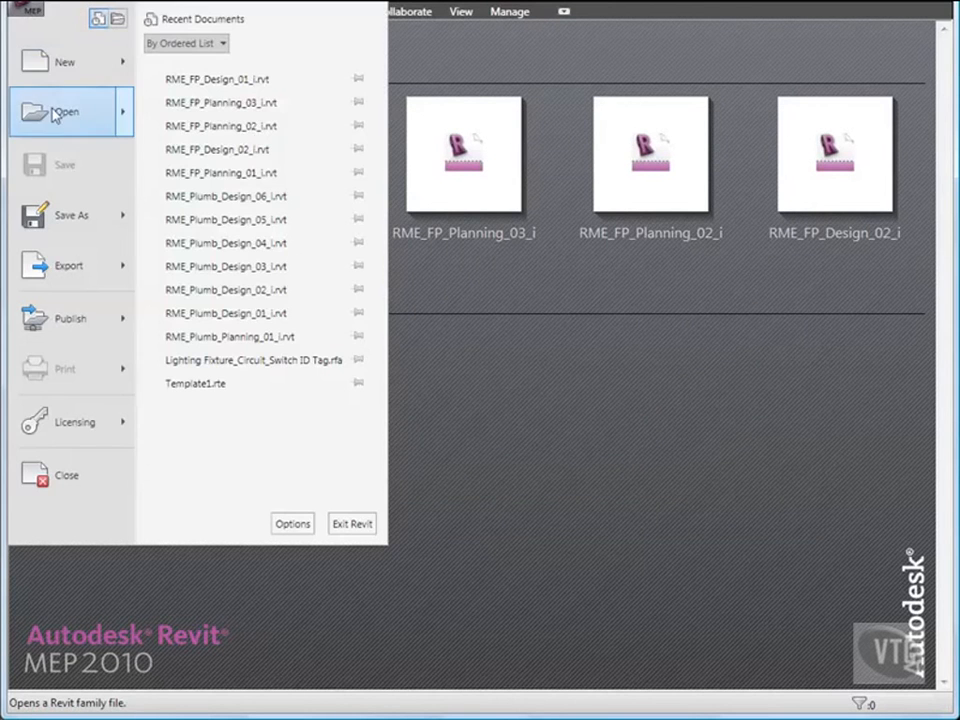
key("Escape")
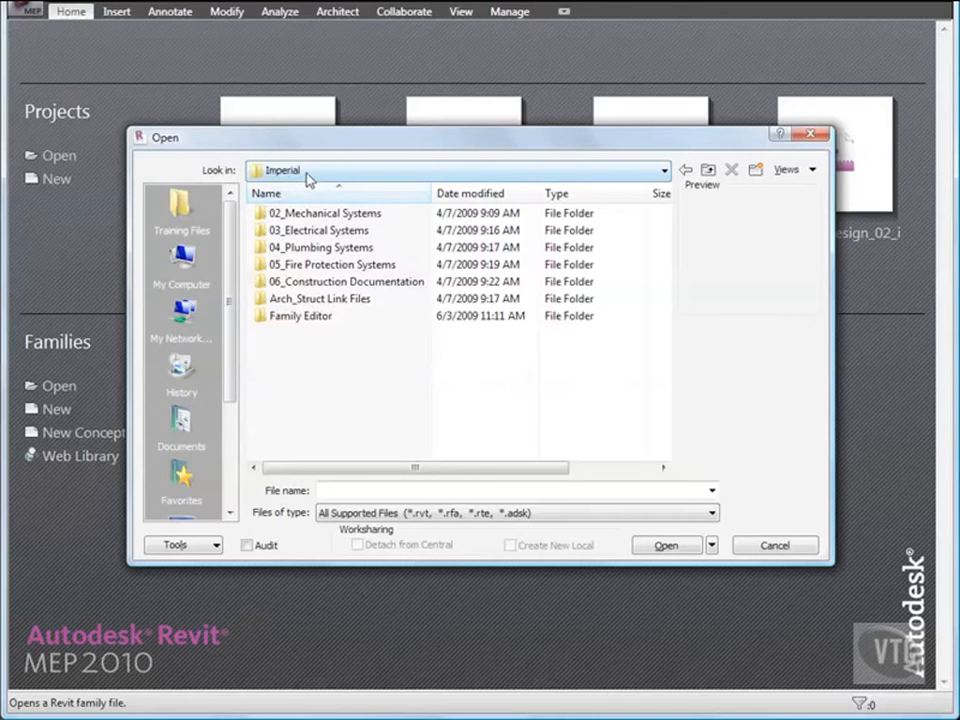
double_click(334, 264)
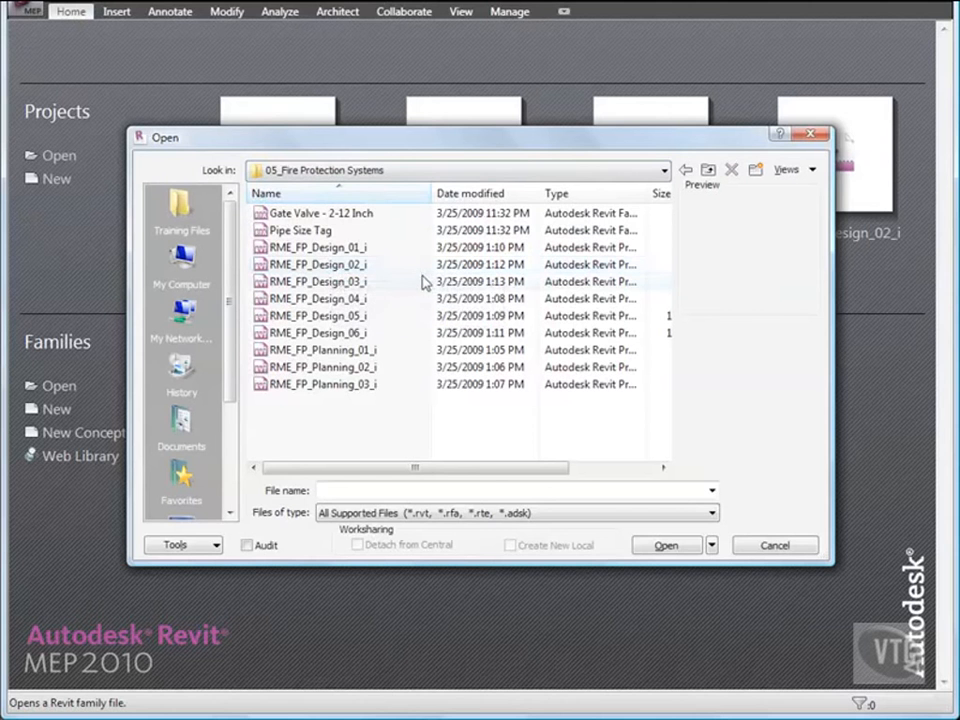
double_click(334, 266)
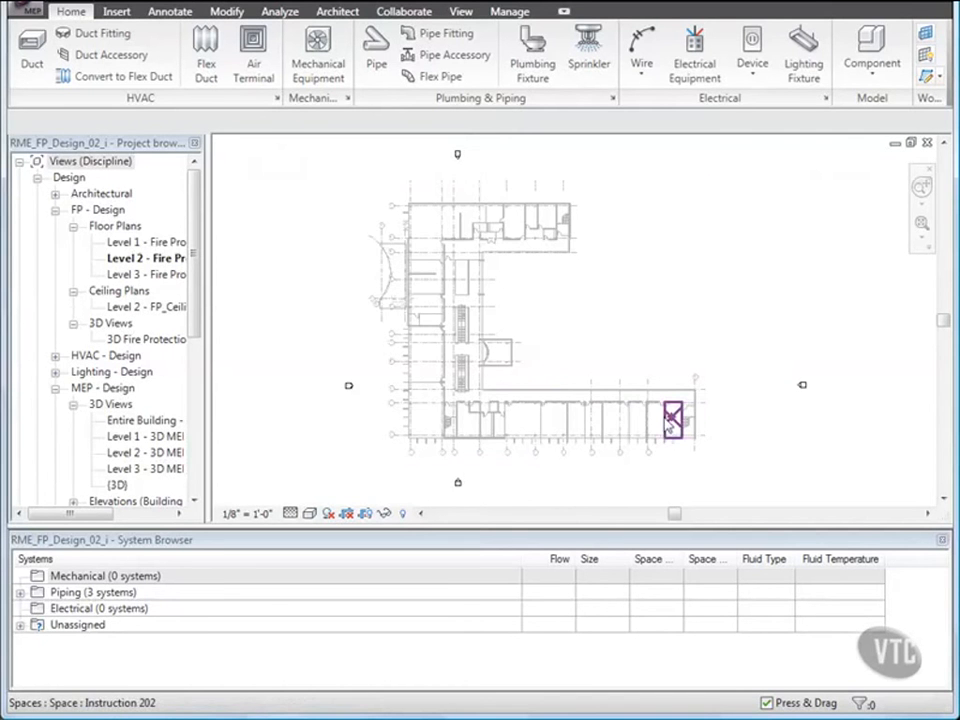
- Limit the System Browser to Piping systems and expand the unassigned Default Fire Protection Wet 1 group to review its sprinklers
scroll(670, 422, "up", 5)
middle_click_drag(664, 424, 636, 322)
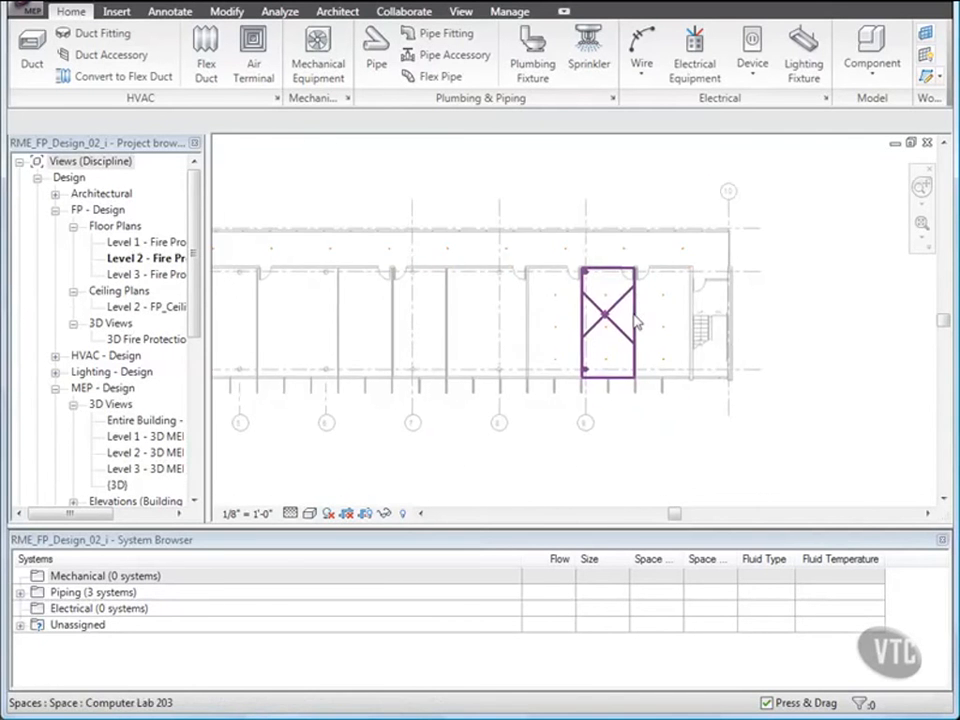
scroll(636, 322, "up", 4)
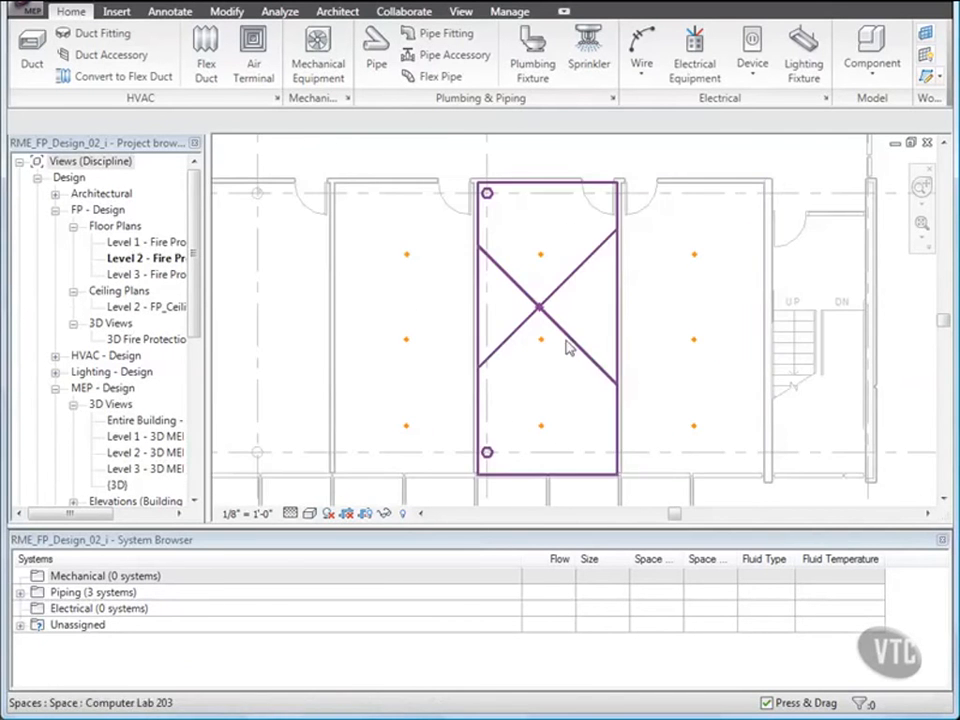
right_click(85, 568)
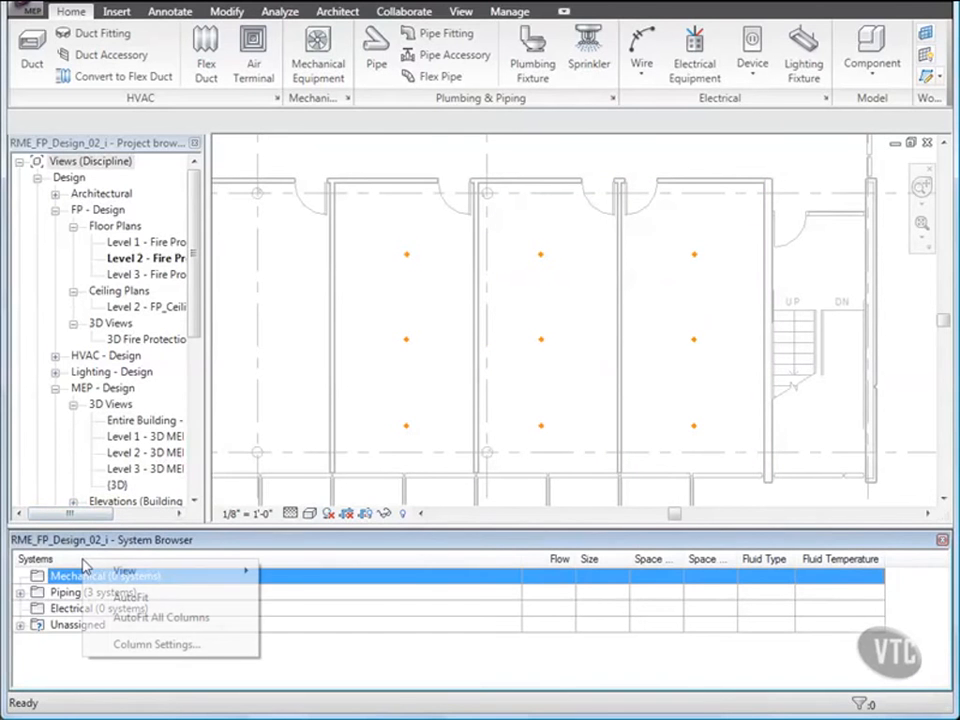
mouse_move(160, 571)
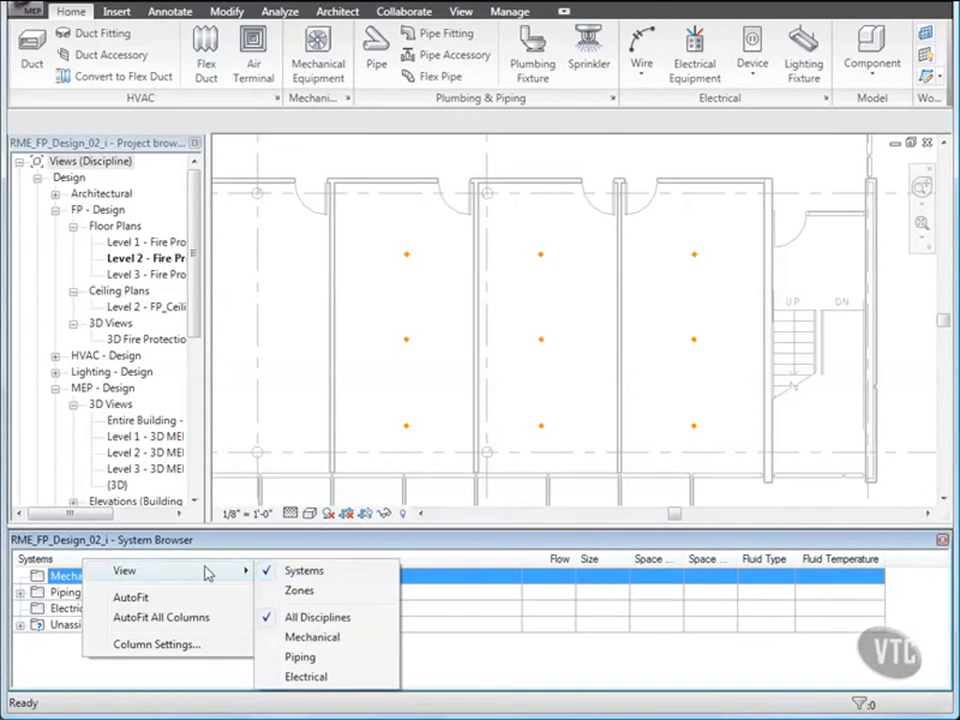
left_click(300, 657)
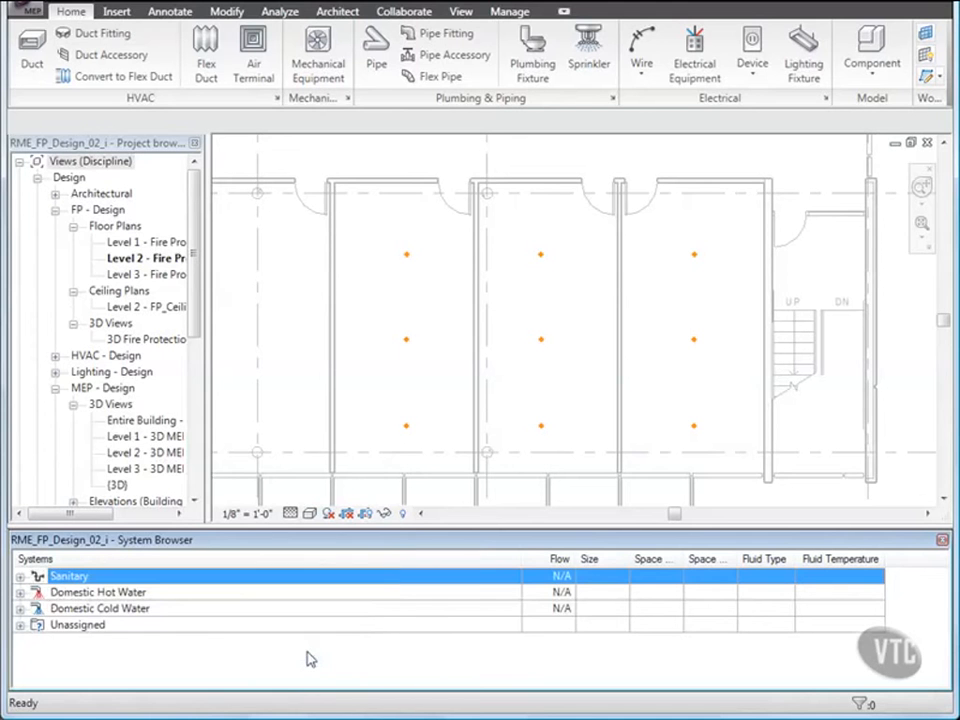
left_click(20, 626)
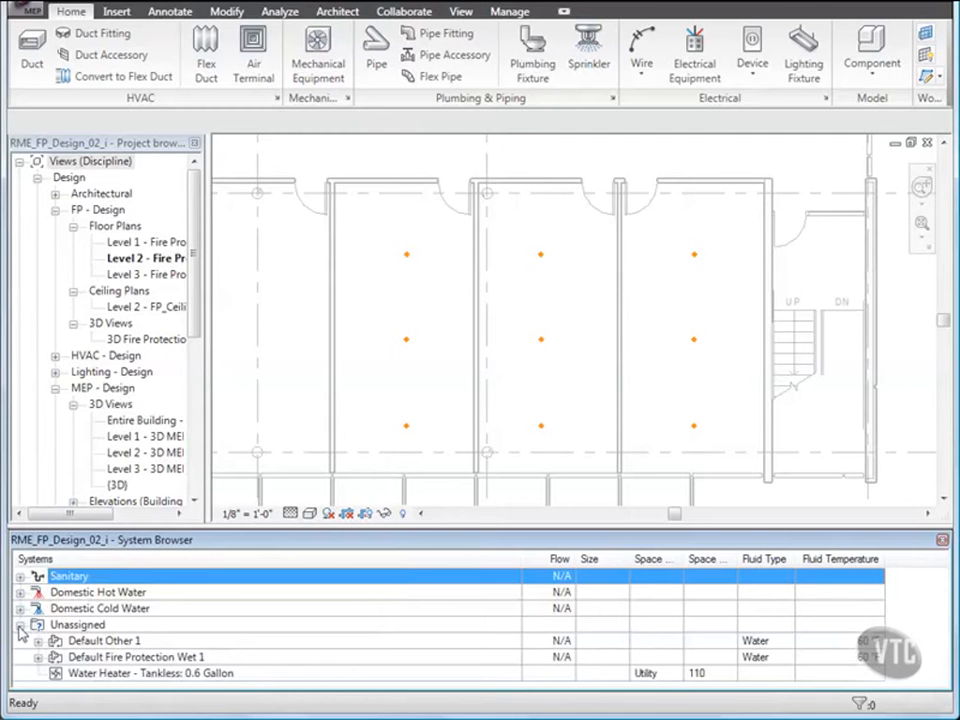
left_click(38, 657)
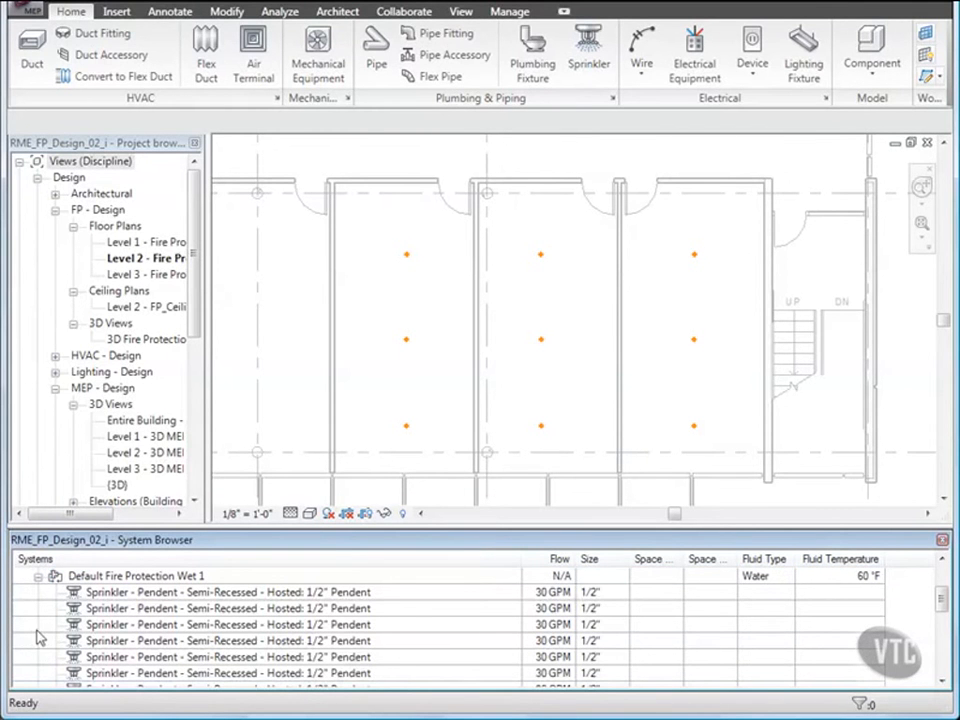
scroll(37, 630, "down", 1)
scroll(37, 630, "up", 1)
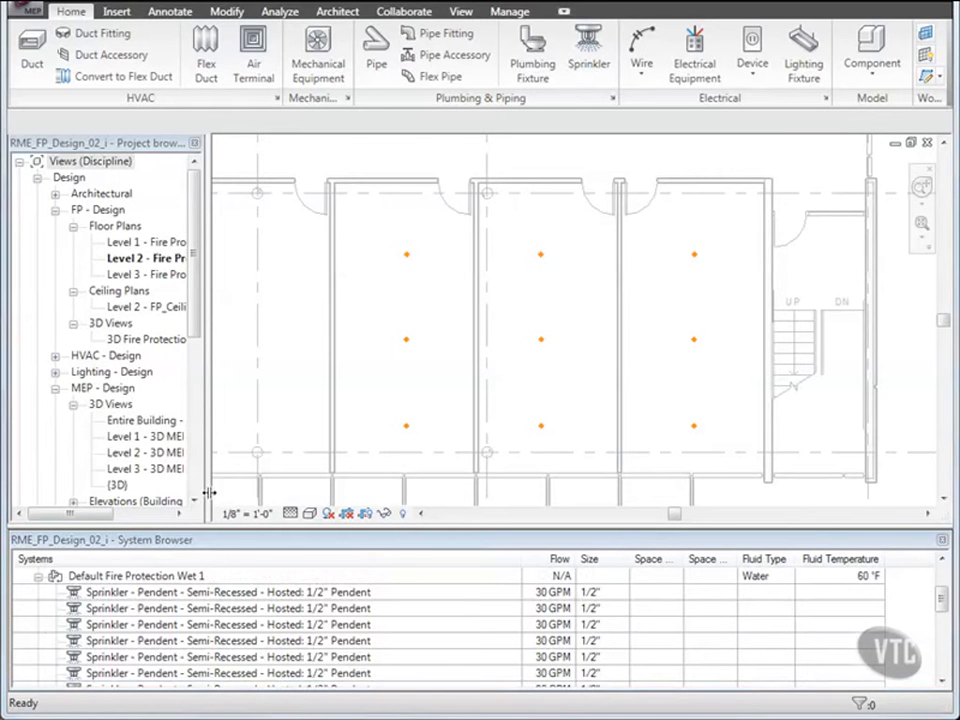
- Create a Fire Protection Wet system from the nine pendent sprinklers in the three easternmost gridded rooms
left_click(367, 236)
left_click_drag(370, 237, 720, 444)
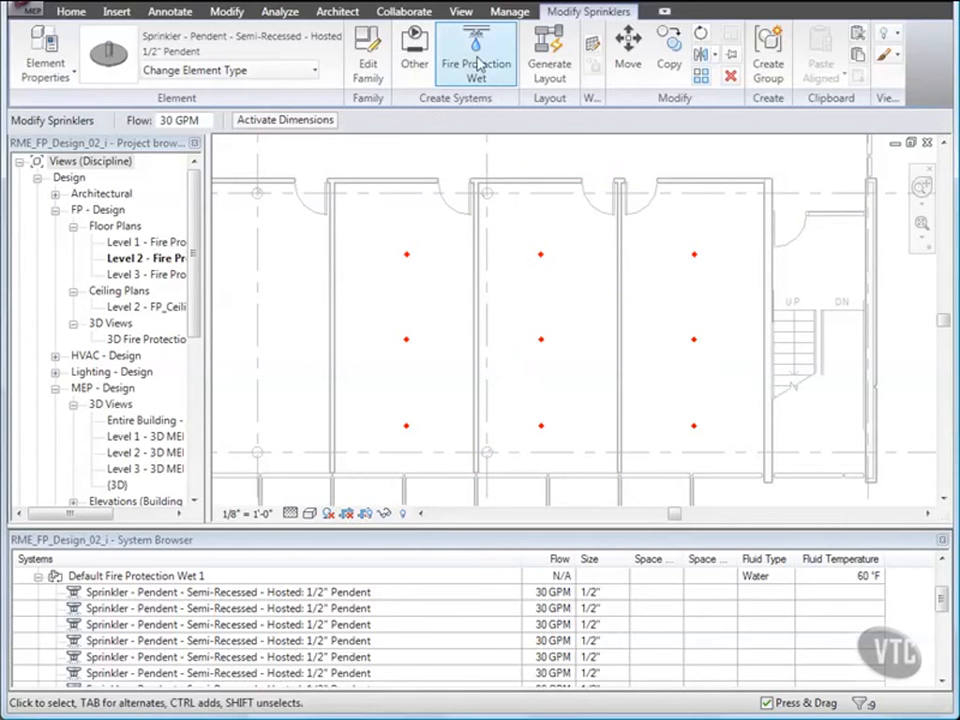
left_click(477, 45)
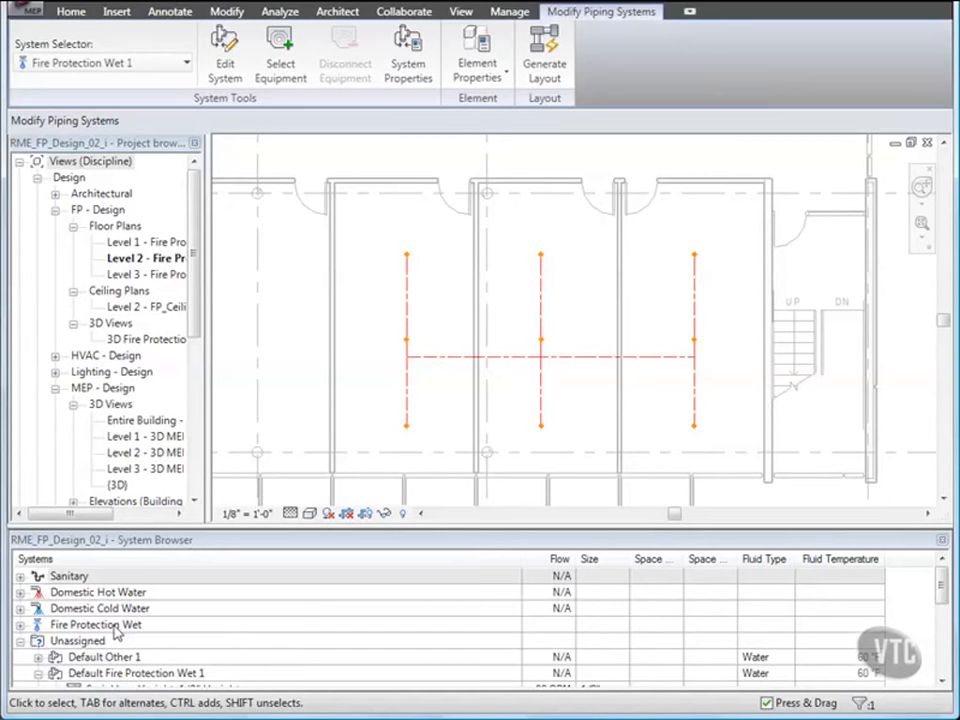
- Rename the Fire Protection Wet 1 piping system as FP Wet_Zone2 and finish editing the system
left_click(20, 625)
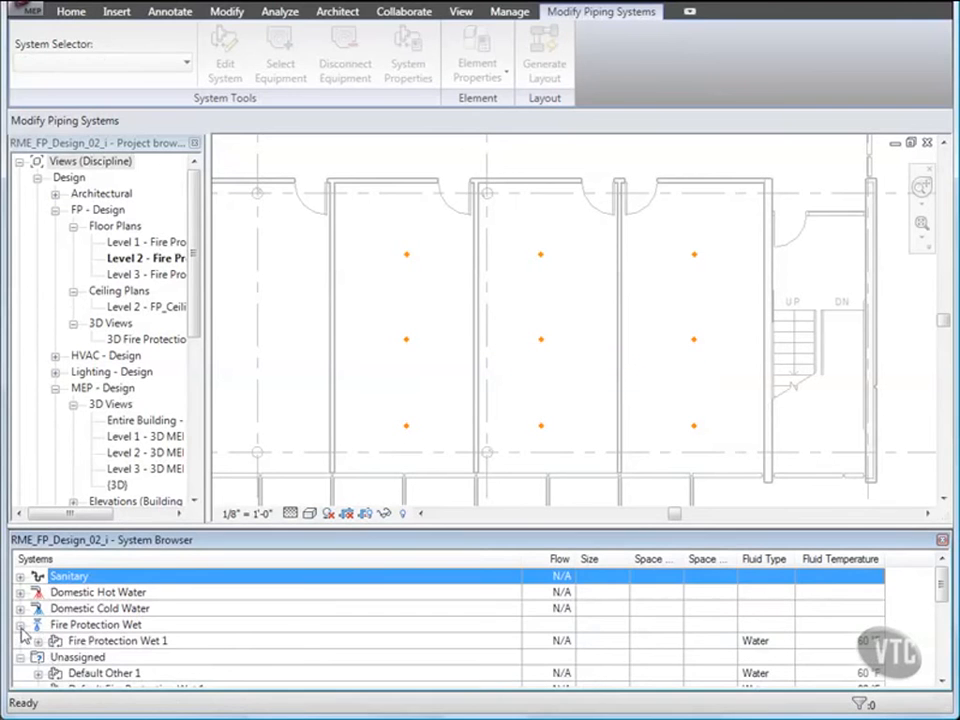
left_click(37, 641)
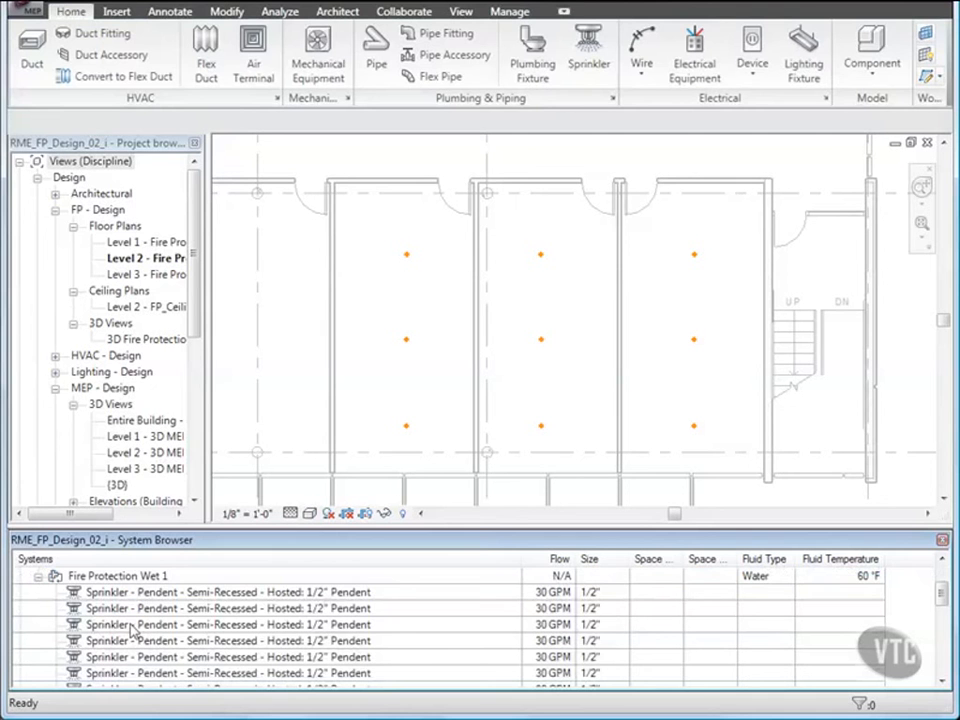
right_click(103, 580)
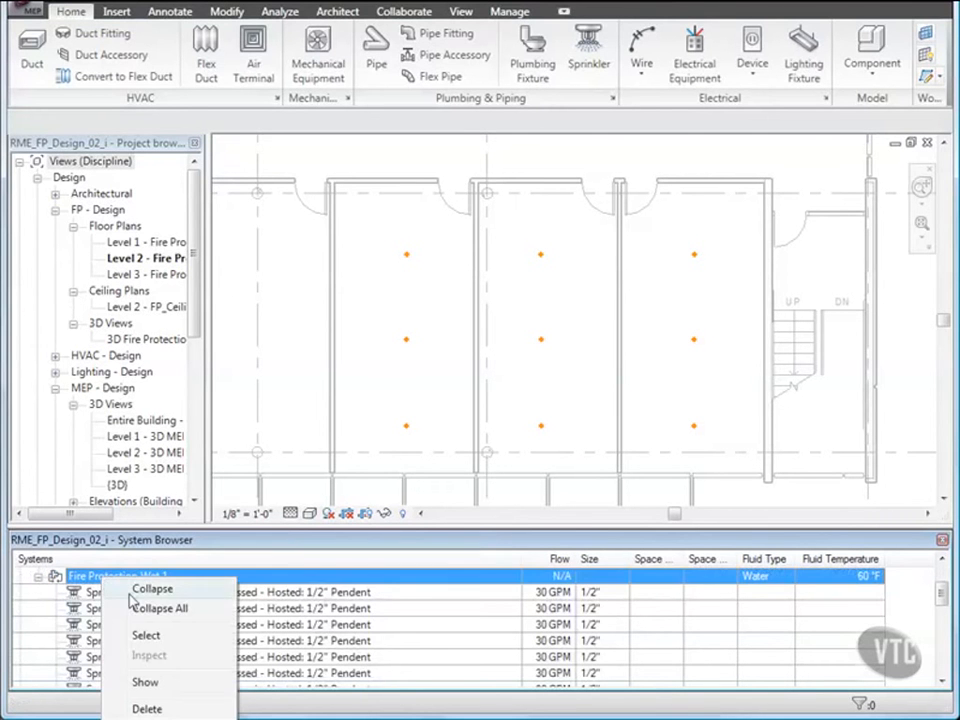
left_click(131, 637)
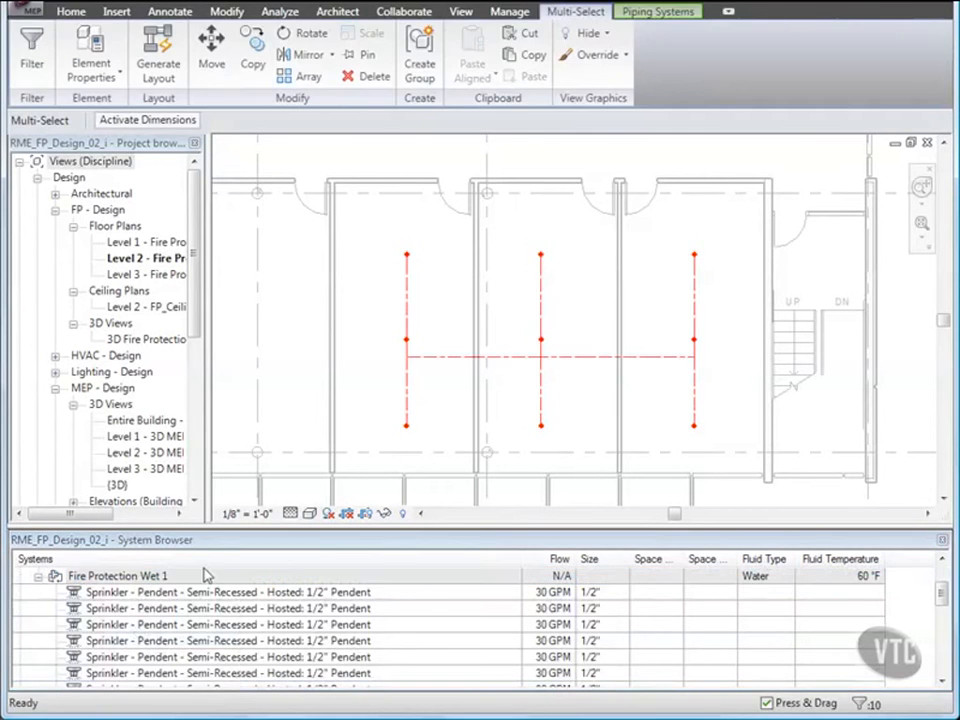
left_click(657, 12)
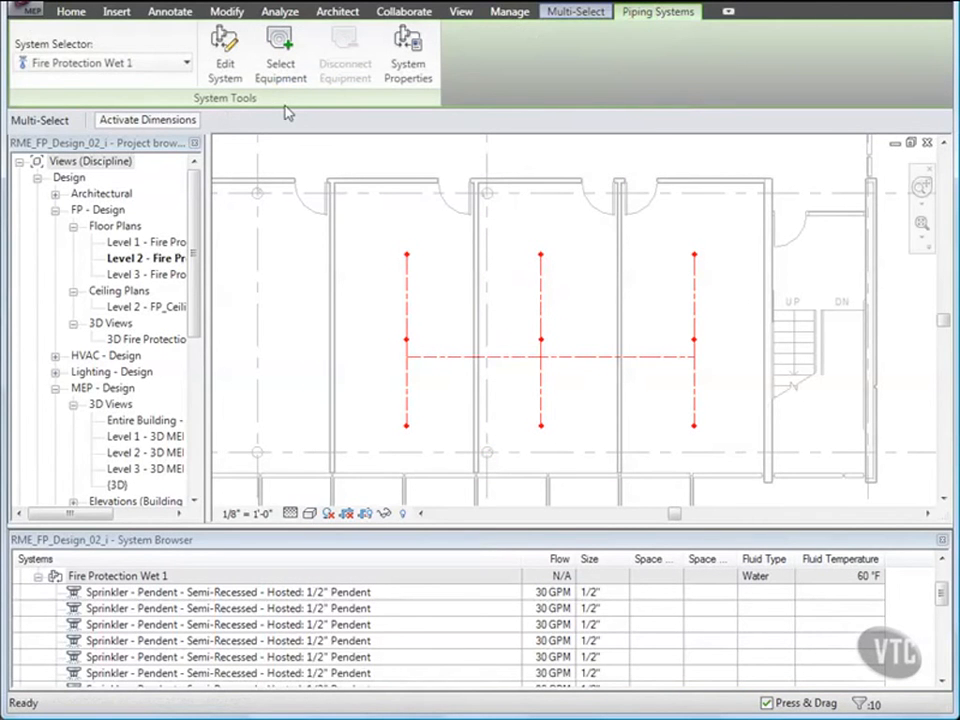
left_click(222, 55)
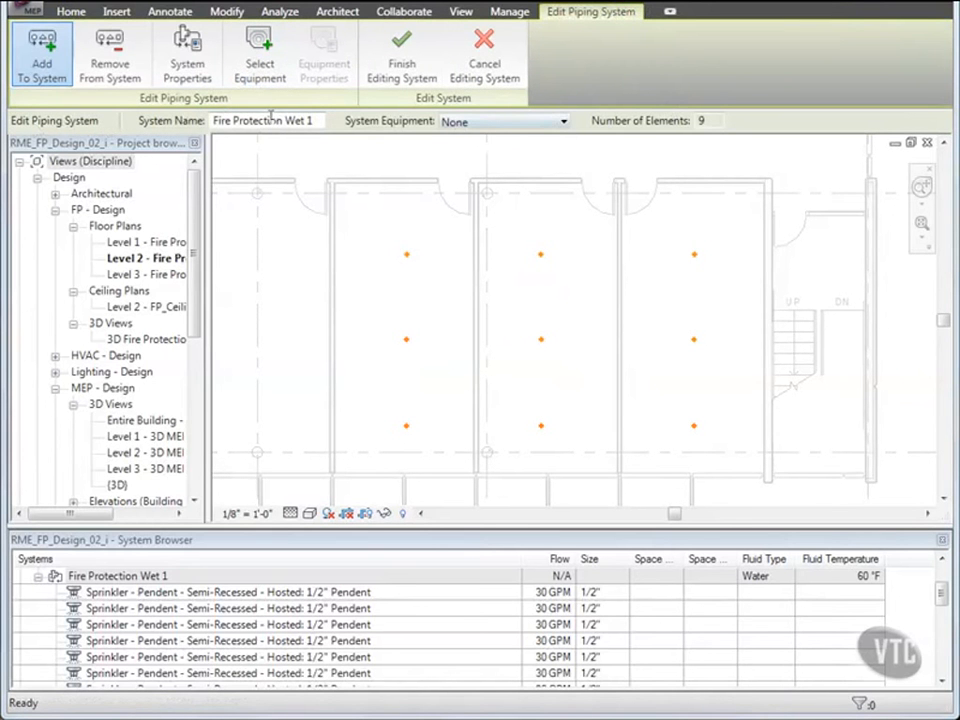
left_click_drag(315, 120, 186, 124)
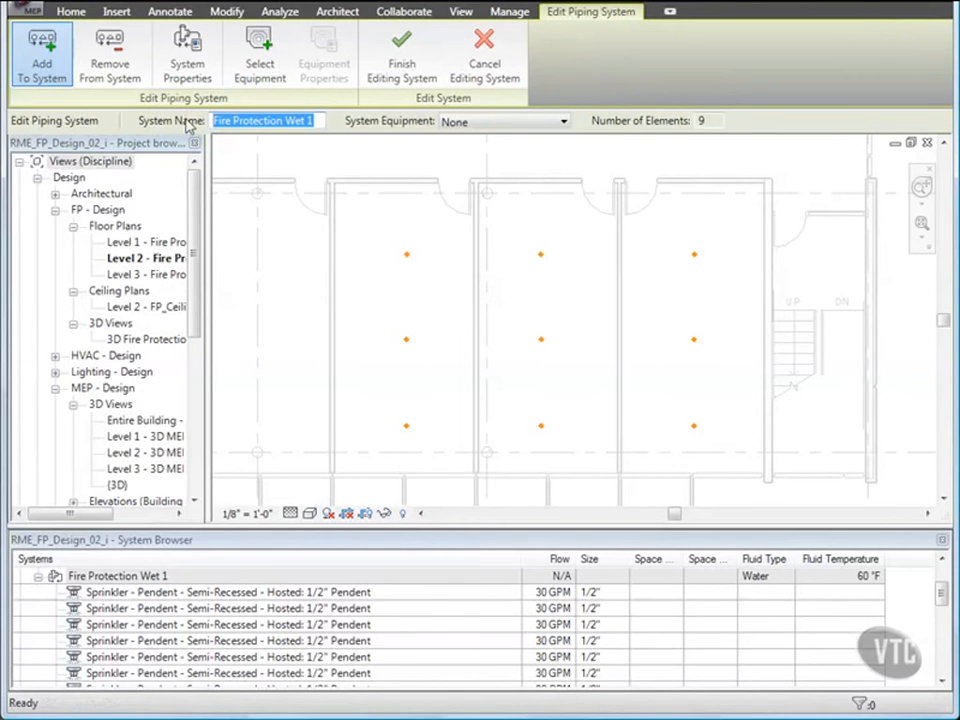
type("FP")
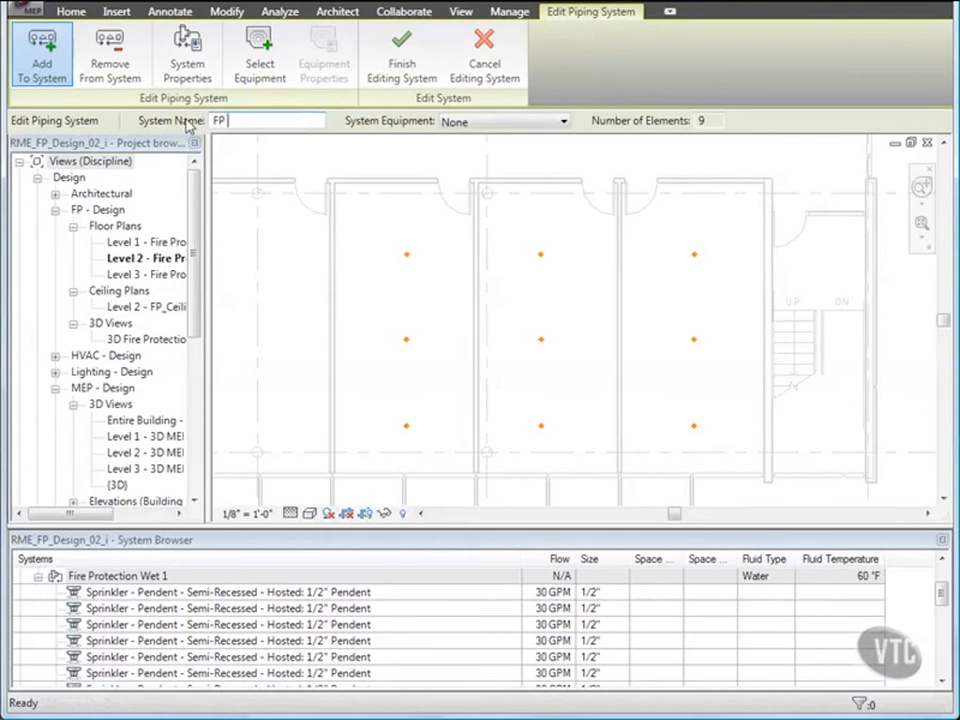
type(" Wet_Zone")
key("Return")
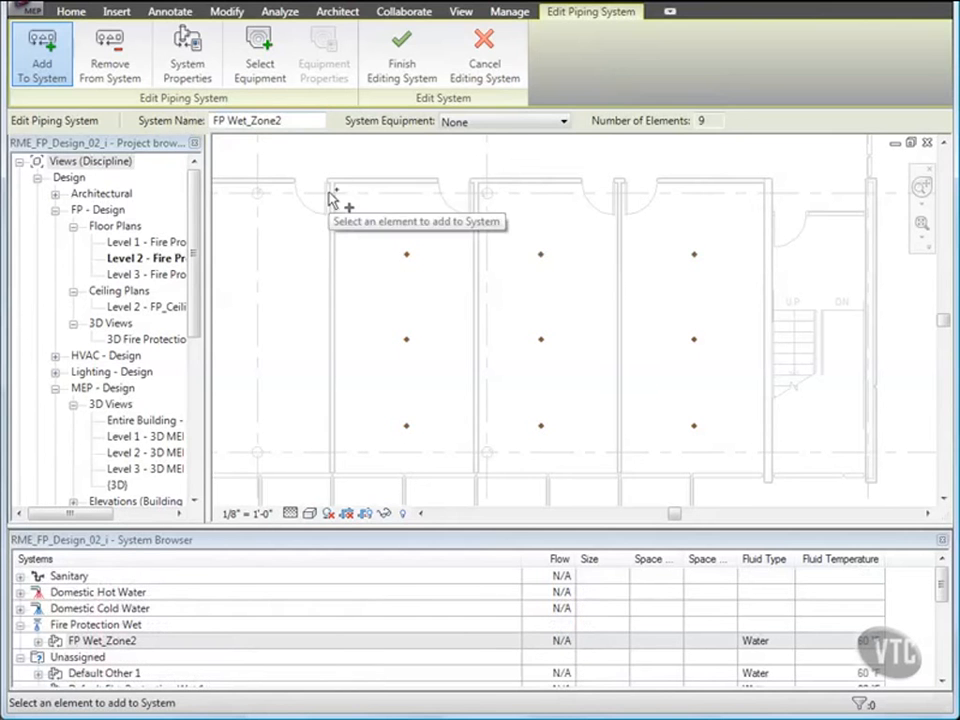
left_click(402, 60)
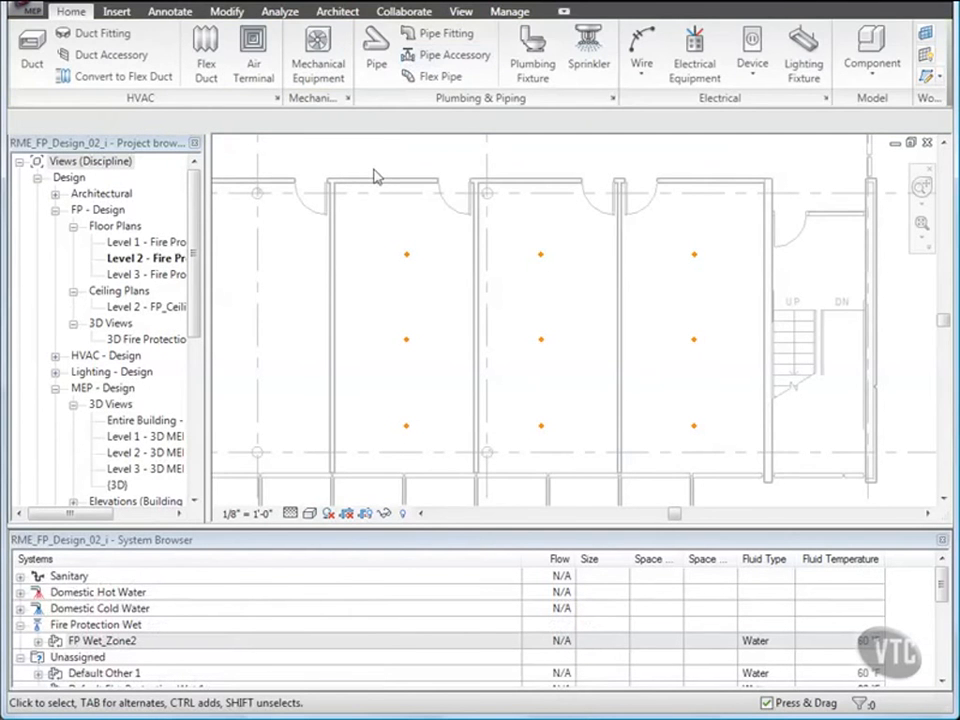
- Start generating a pipe layout from the westernmost room's north sprinkler and place the layout base in the stairwell, just inside its north wall
left_click(408, 262)
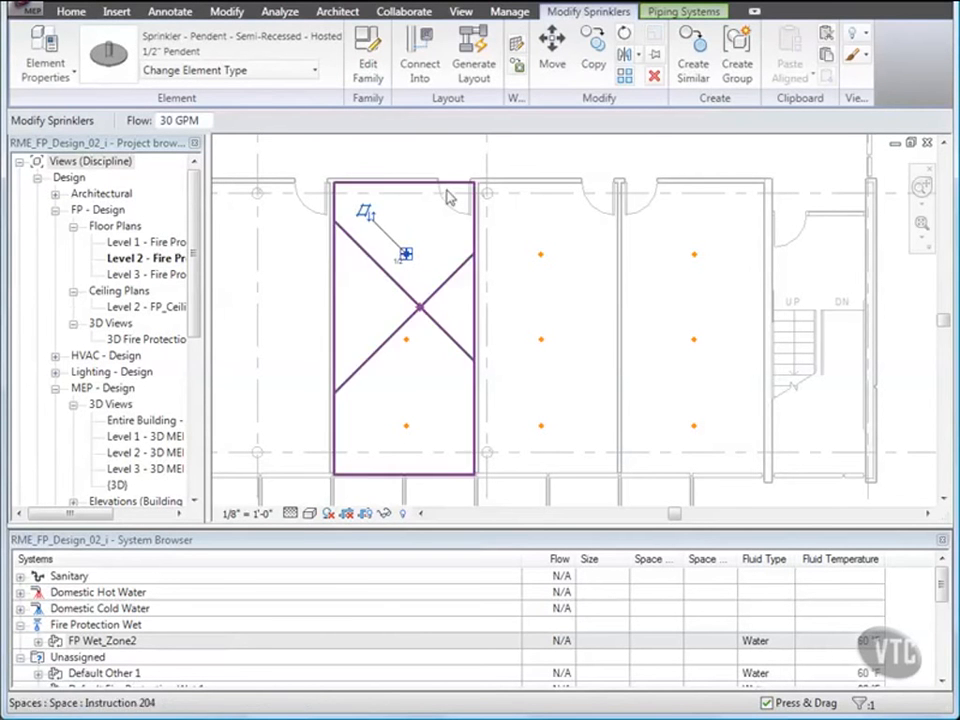
left_click(474, 63)
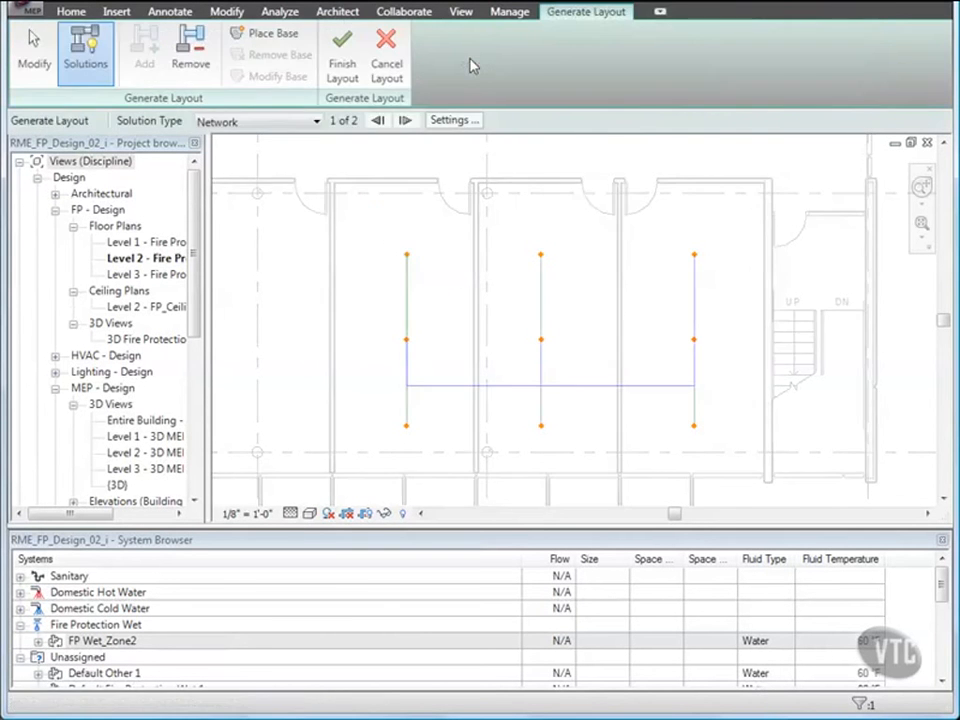
left_click(266, 33)
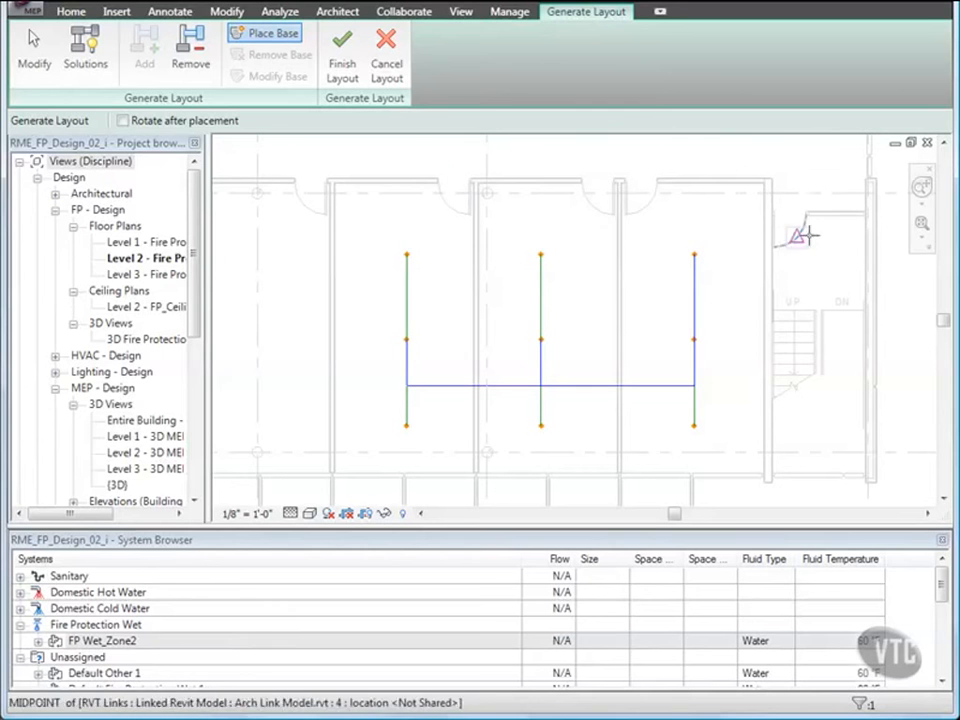
left_click(848, 232)
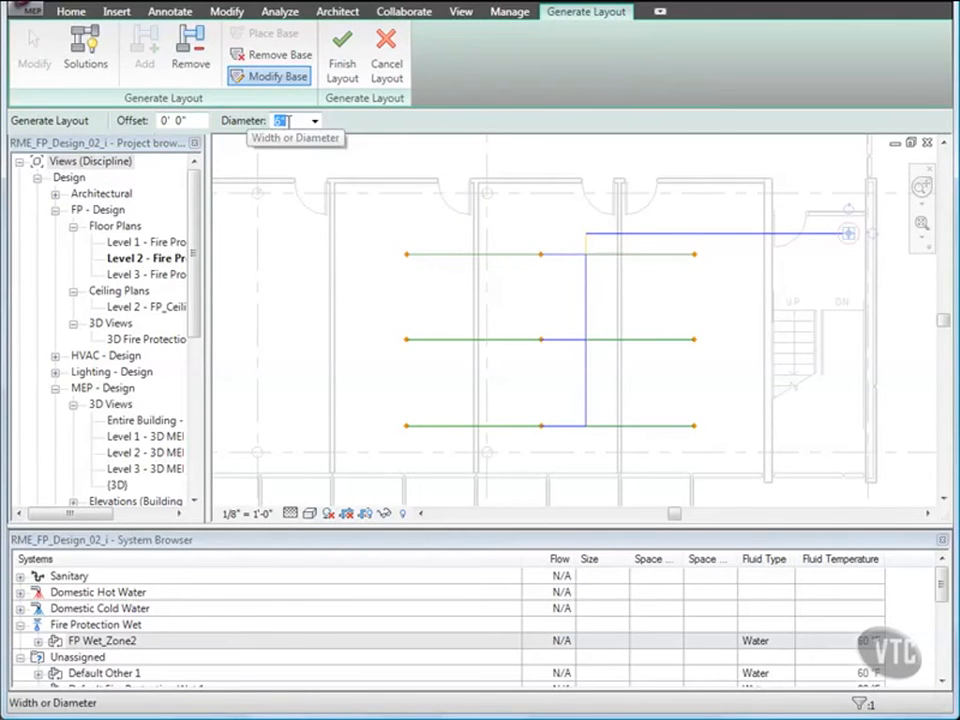
- Set the layout base's diameter to 2" and its offset to -12' 0"
left_click(314, 121)
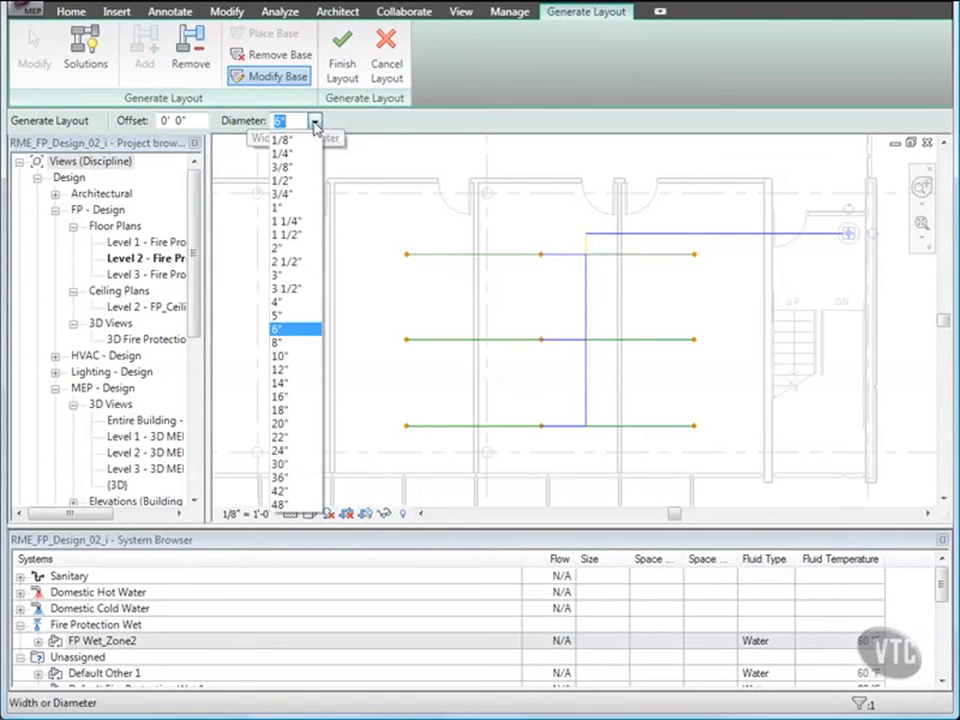
left_click(288, 247)
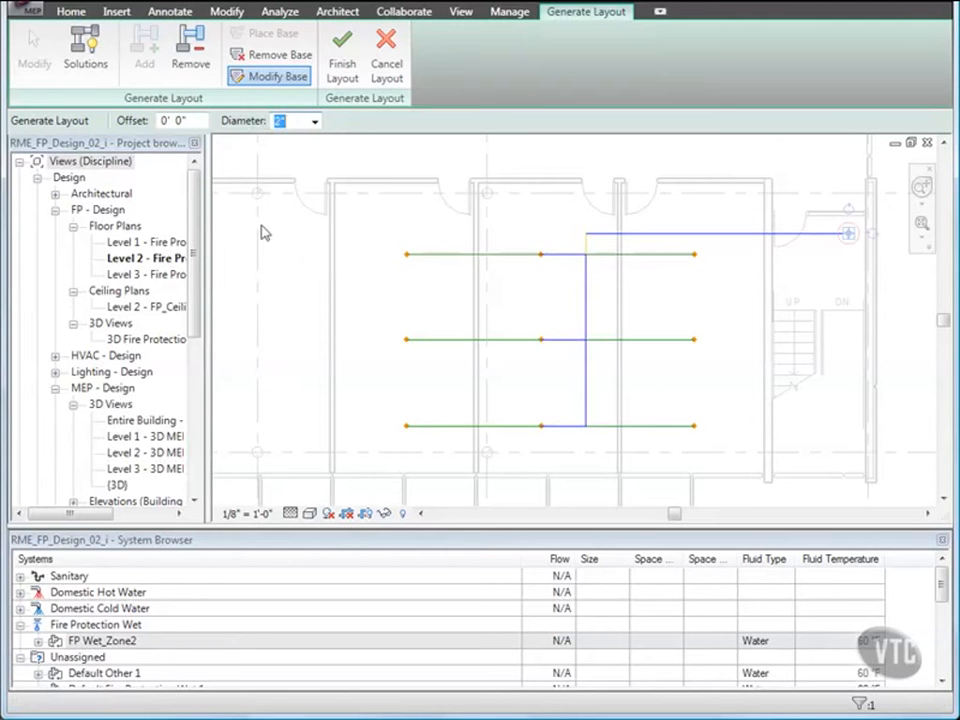
left_click(165, 121)
left_click_drag(165, 121, 152, 125)
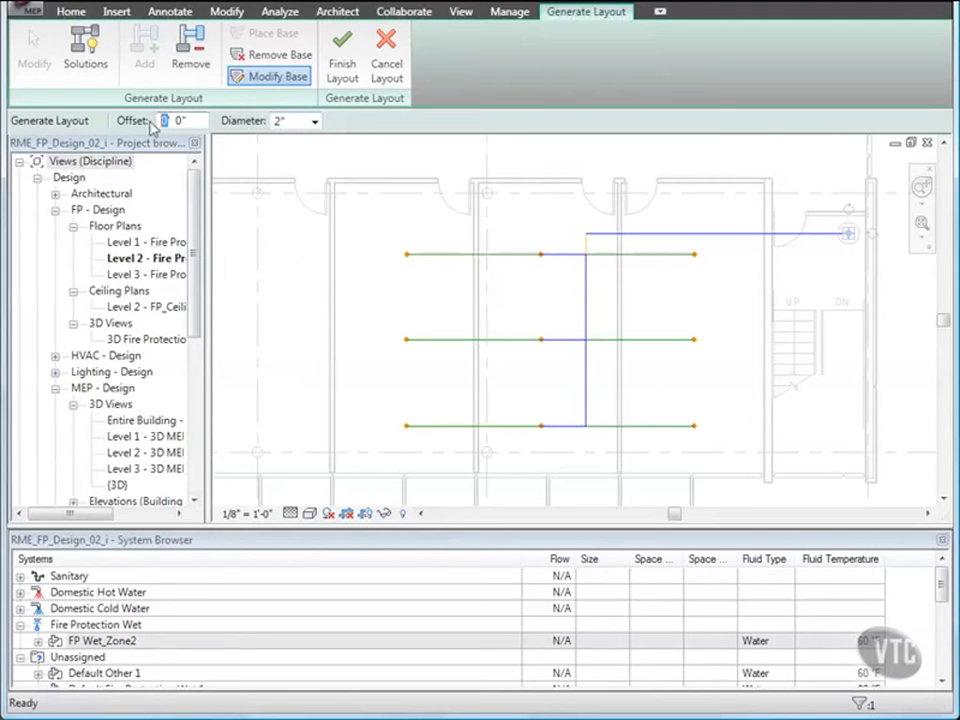
type("-12")
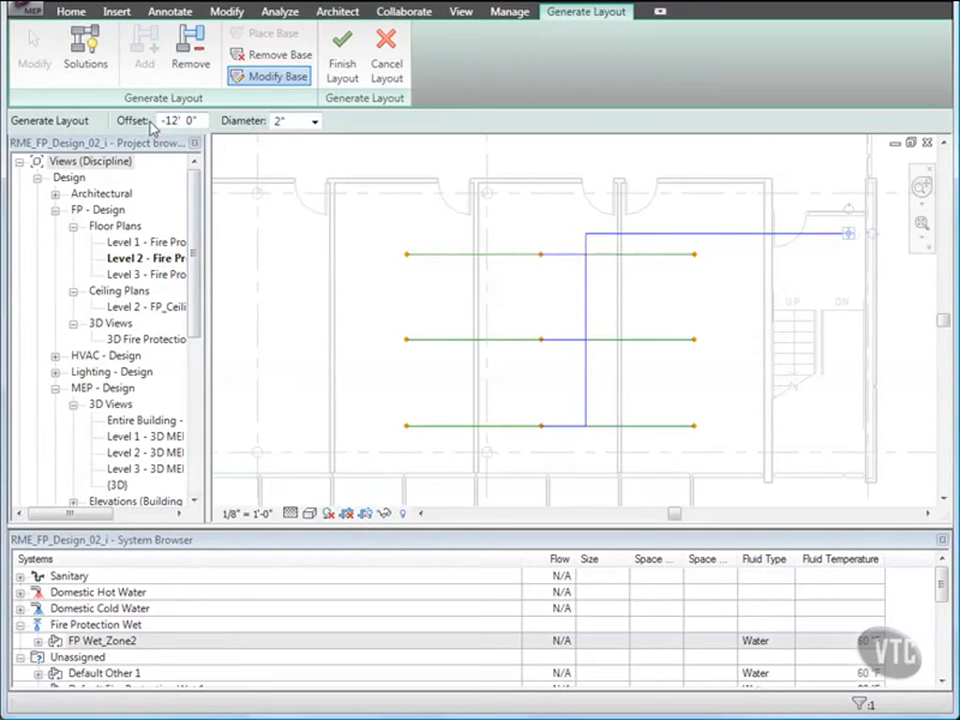
- Choose Network layout solution 5 of 6 for the sprinkler piping
left_click(93, 64)
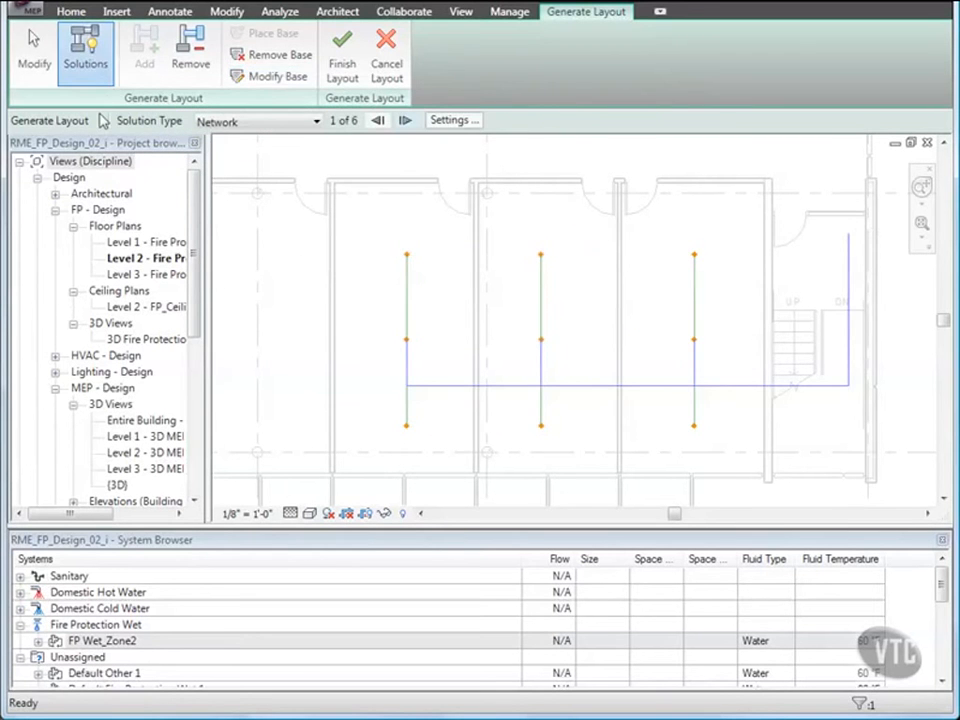
left_click(405, 120)
left_click(406, 120)
left_click(405, 120)
left_click(405, 120)
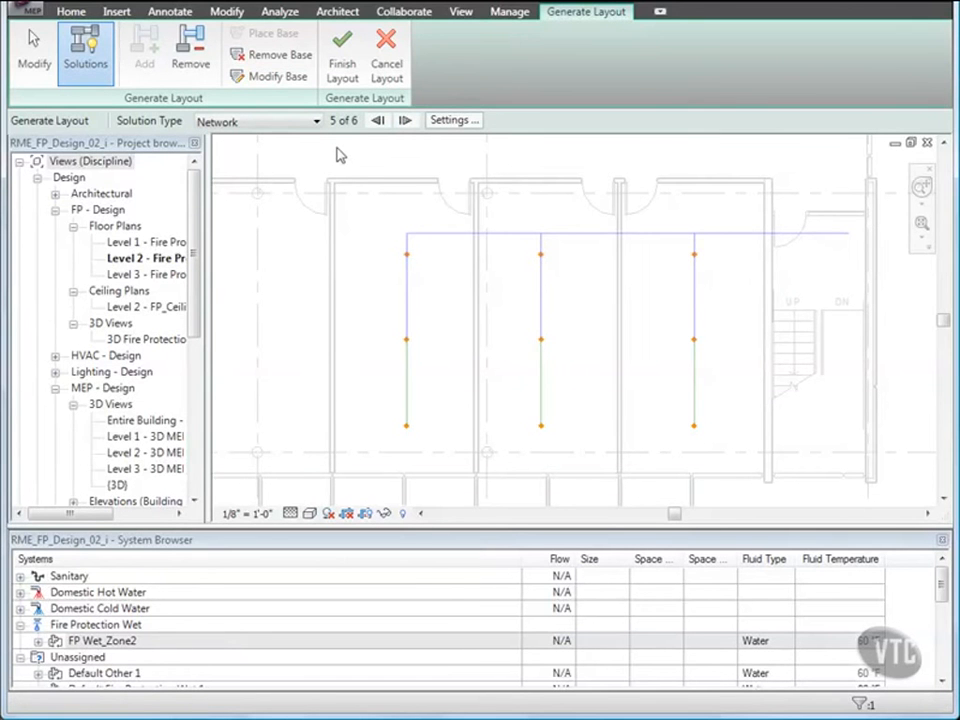
- Move the main route path north out of the rooms into the corridor and finish the layout to create the pipes
left_click(30, 58)
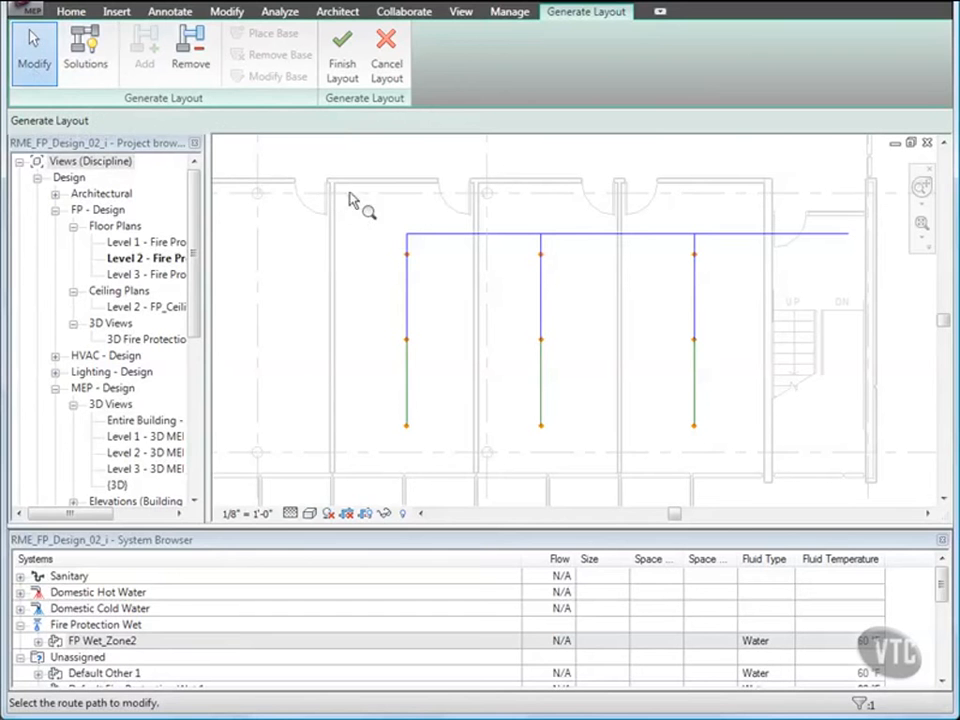
left_click(586, 236)
middle_click_drag(600, 272, 588, 305)
left_click_drag(594, 306, 594, 231)
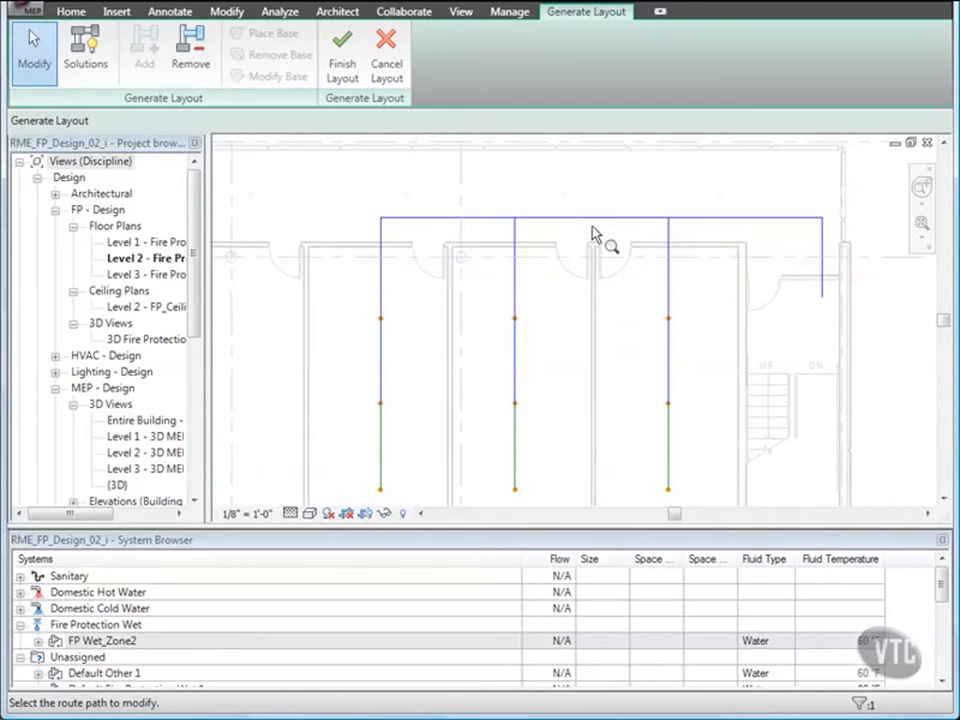
left_click(342, 66)
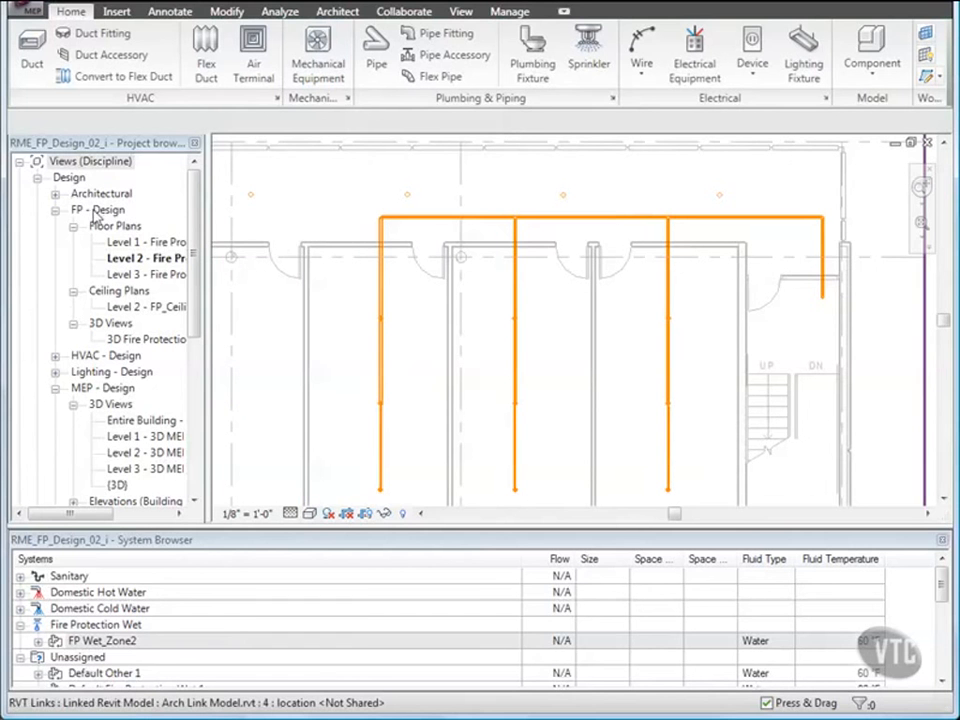
- Open the 3D Fire Protection view, examine the sprinkler piping and riser at the stairwell end, and turn on Thin Lines
double_click(147, 340)
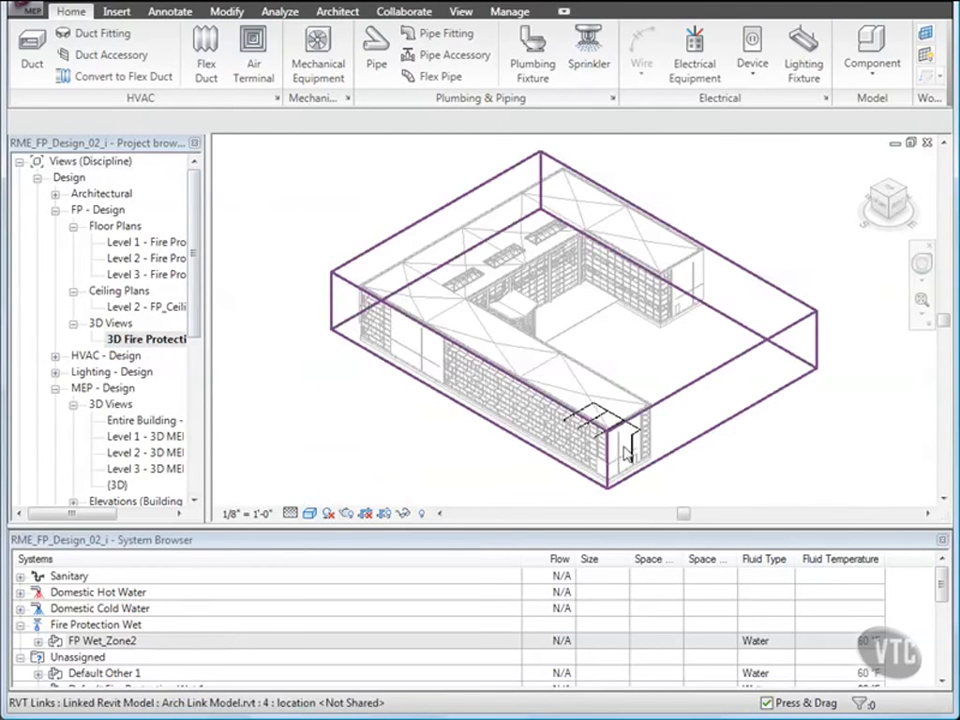
scroll(621, 447, "up", 3)
scroll(621, 454, "up", 3)
middle_click_drag(619, 452, 624, 399)
scroll(621, 401, "down", 2)
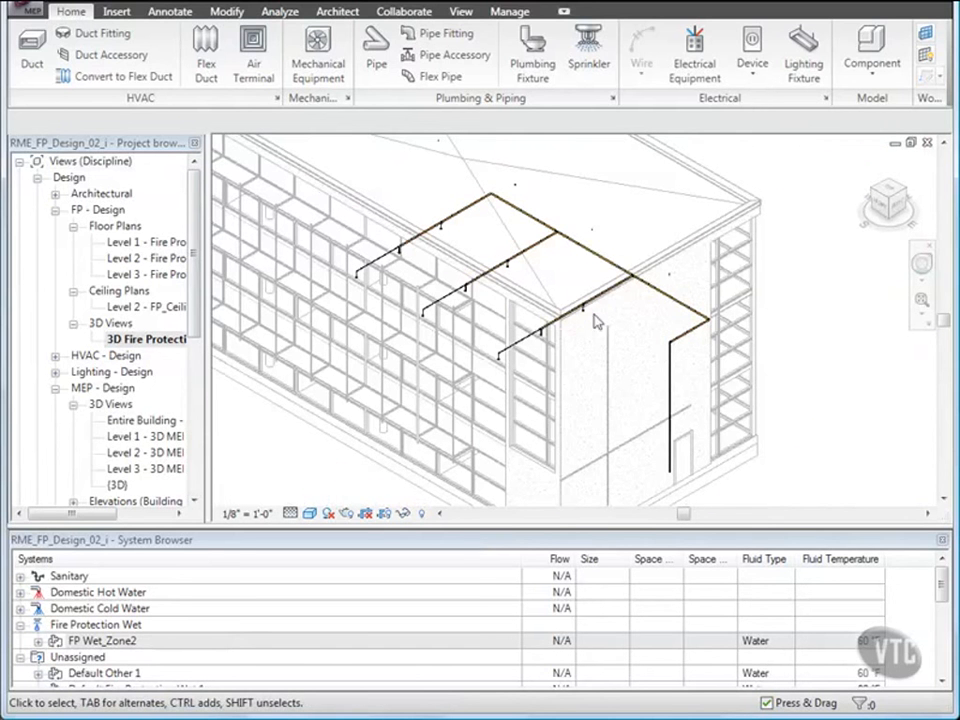
left_click(459, 13)
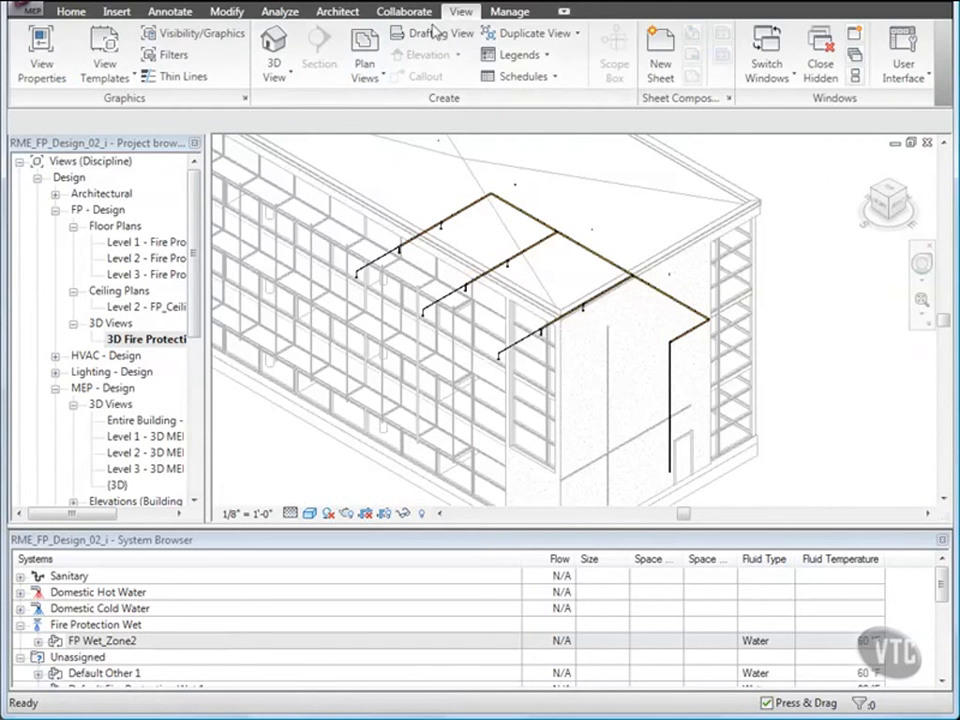
left_click(180, 77)
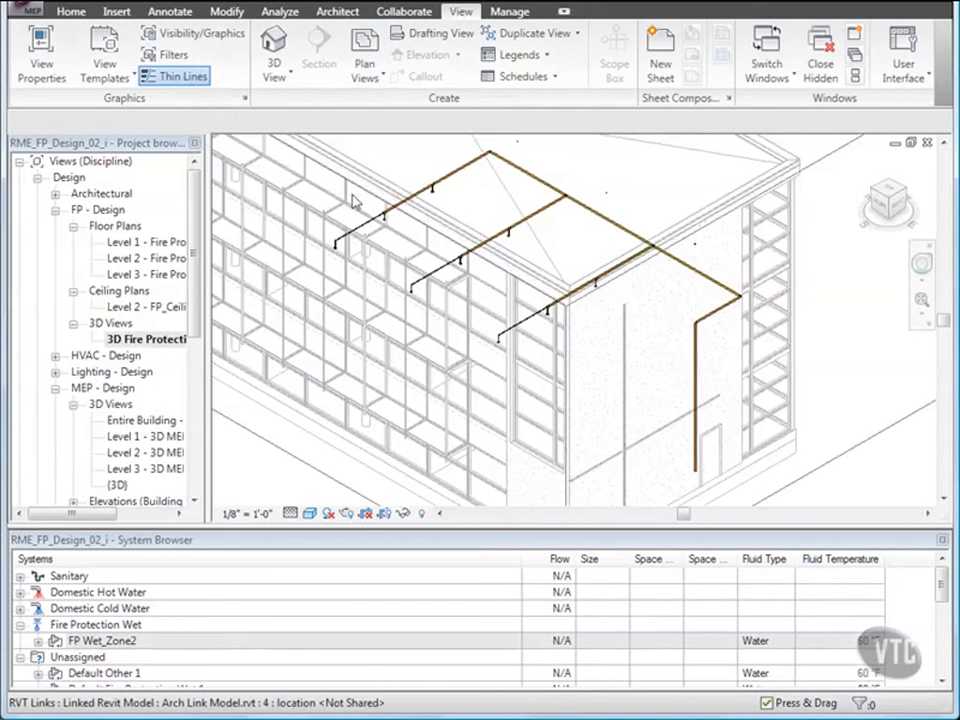
- Close the current project and open RME_FP_Design_03_i from the 05_Fire Protection Systems folder
left_click(28, 14)
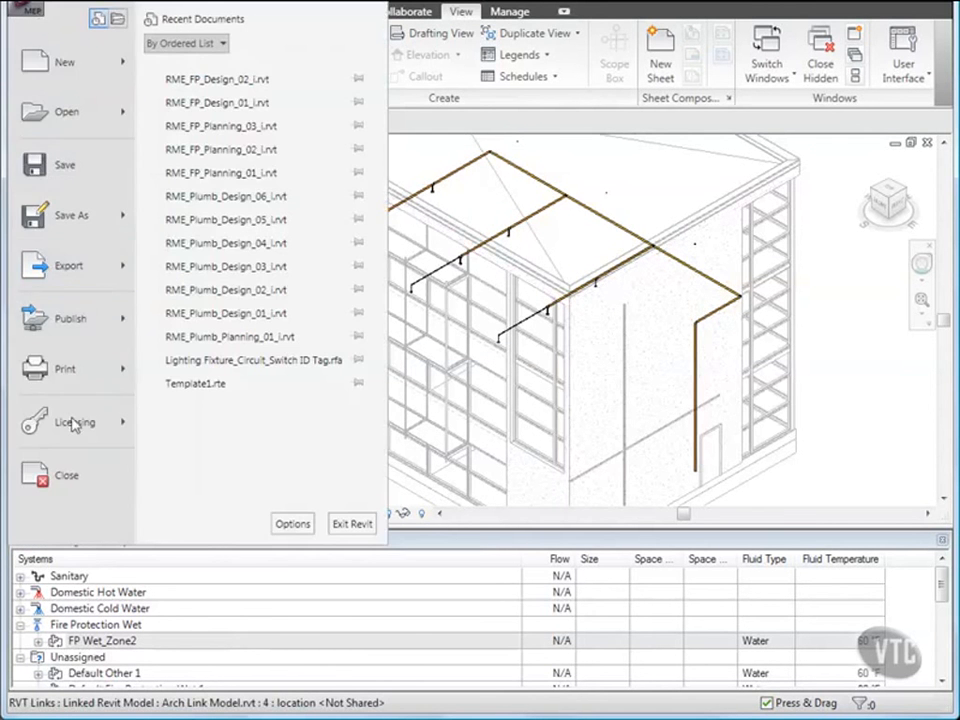
left_click(62, 475)
left_click(302, 396)
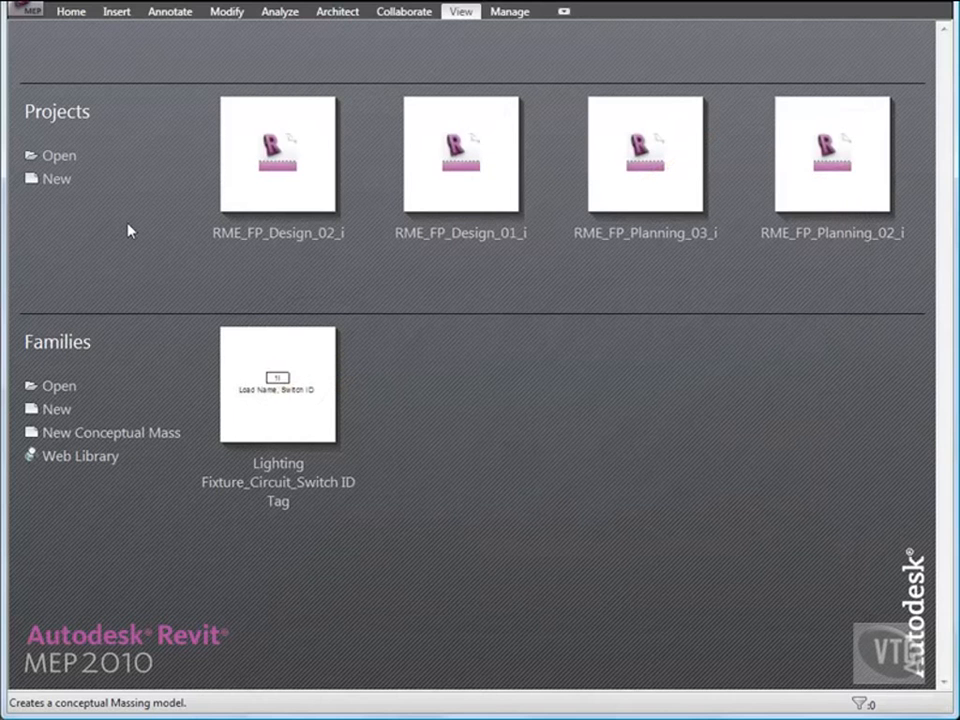
left_click(22, 10)
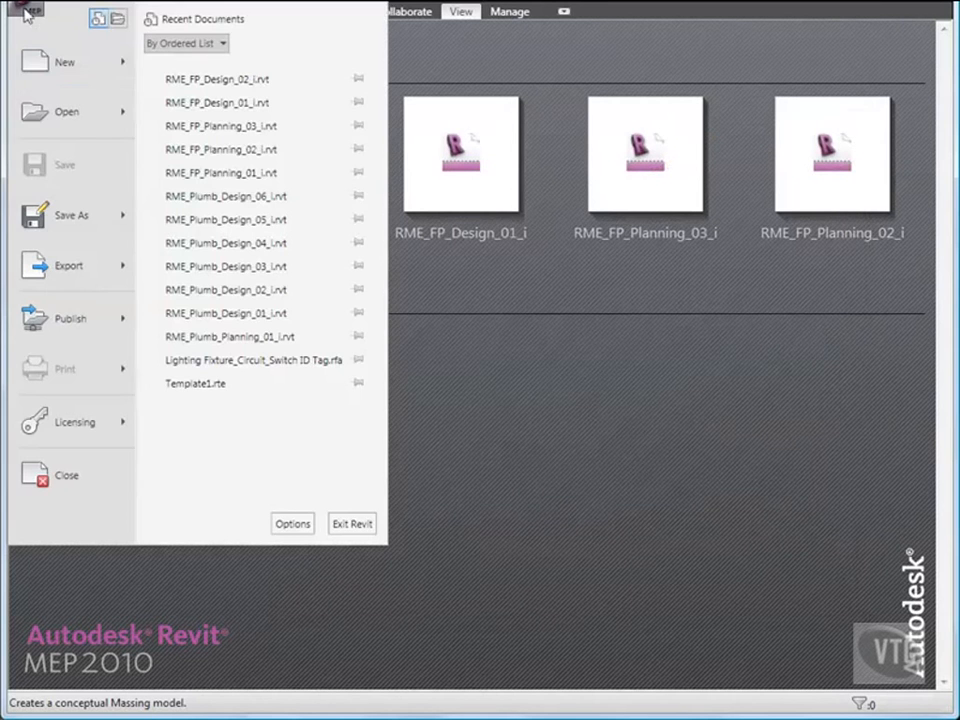
left_click(64, 113)
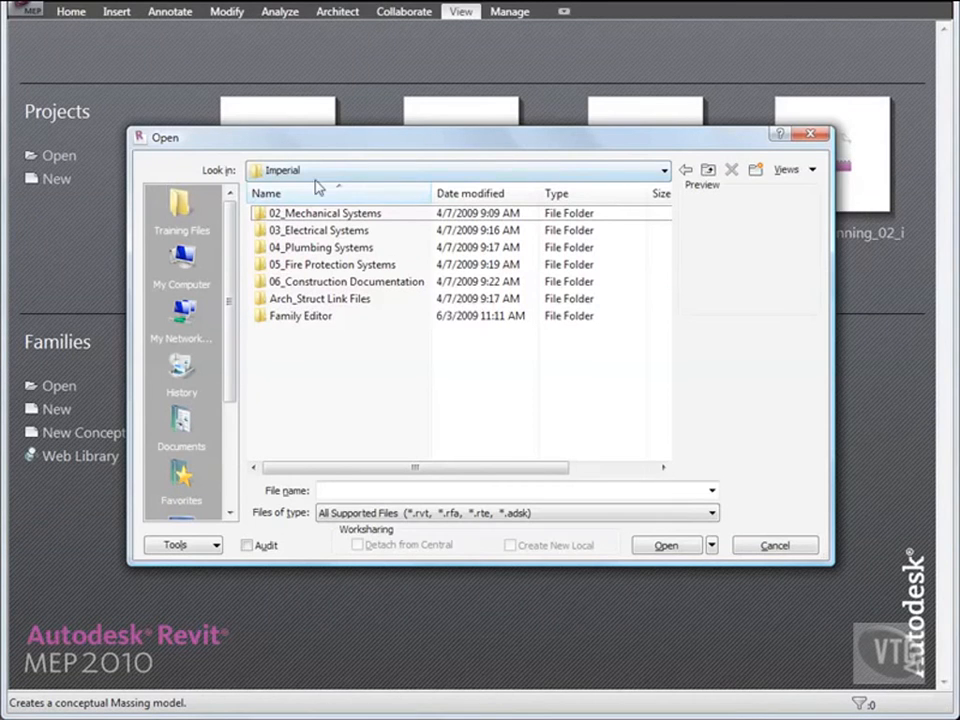
double_click(331, 266)
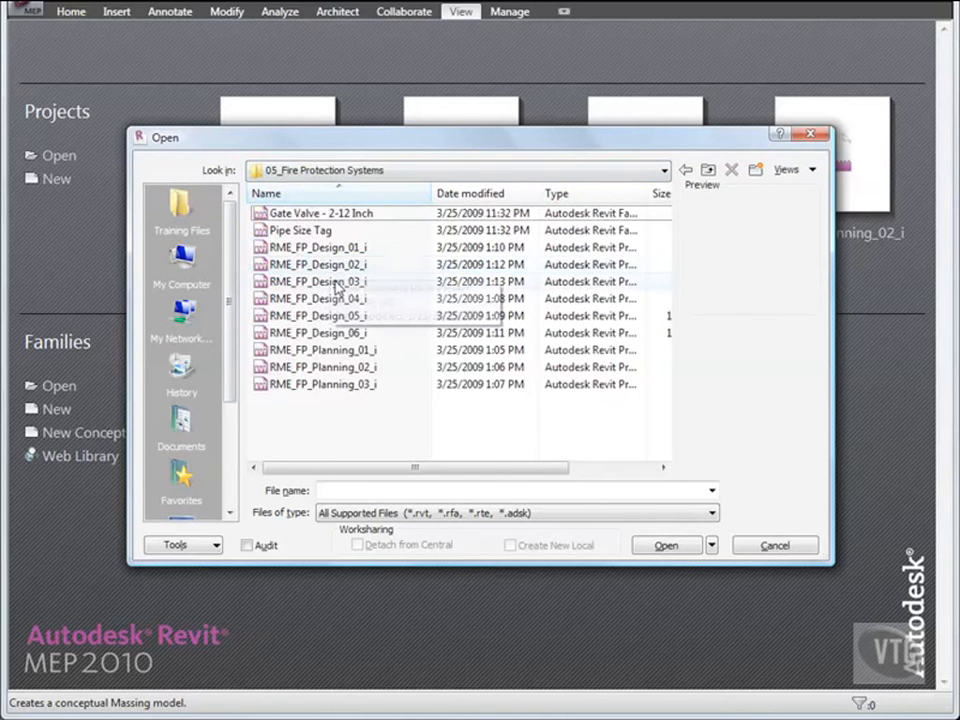
double_click(336, 283)
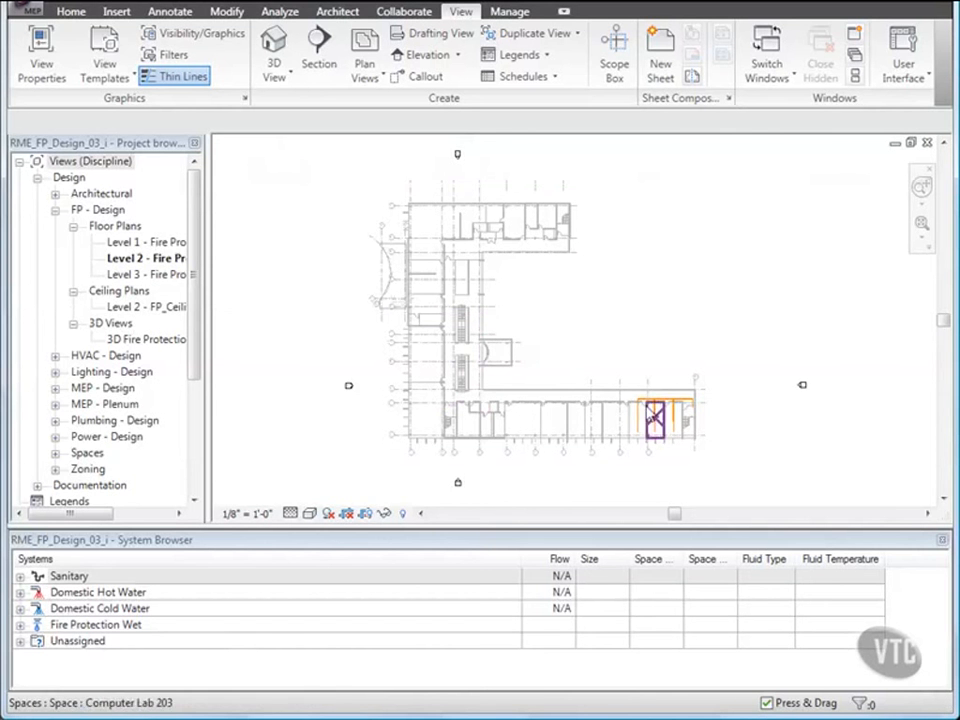
- Convert the pipe elbow at the west end of the main run into a tee
scroll(643, 402, "up", 3)
scroll(641, 406, "up", 6)
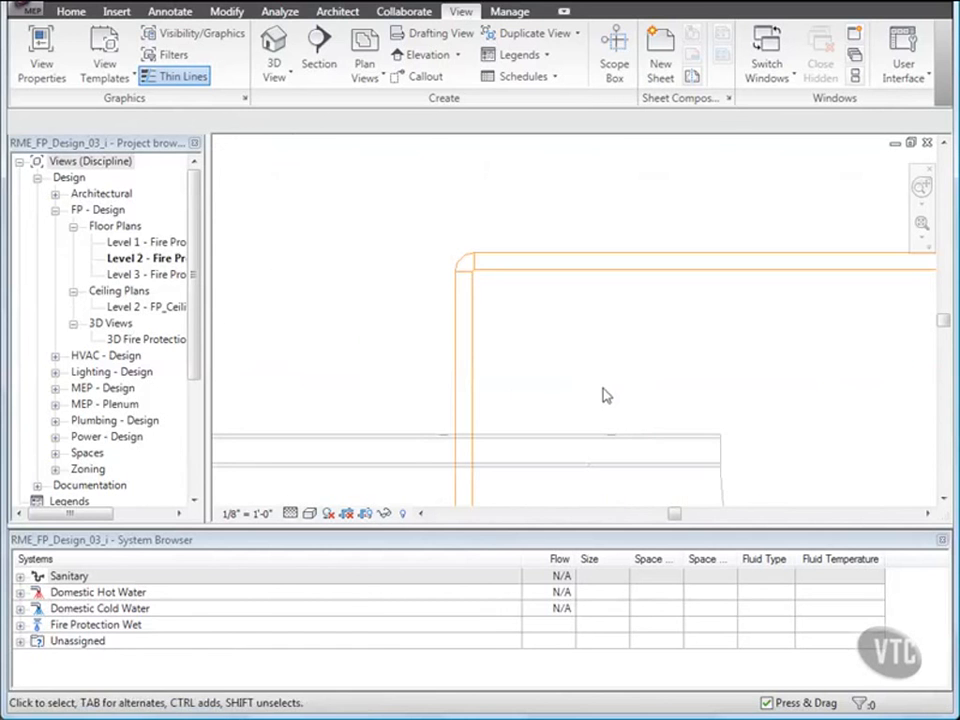
left_click(463, 265)
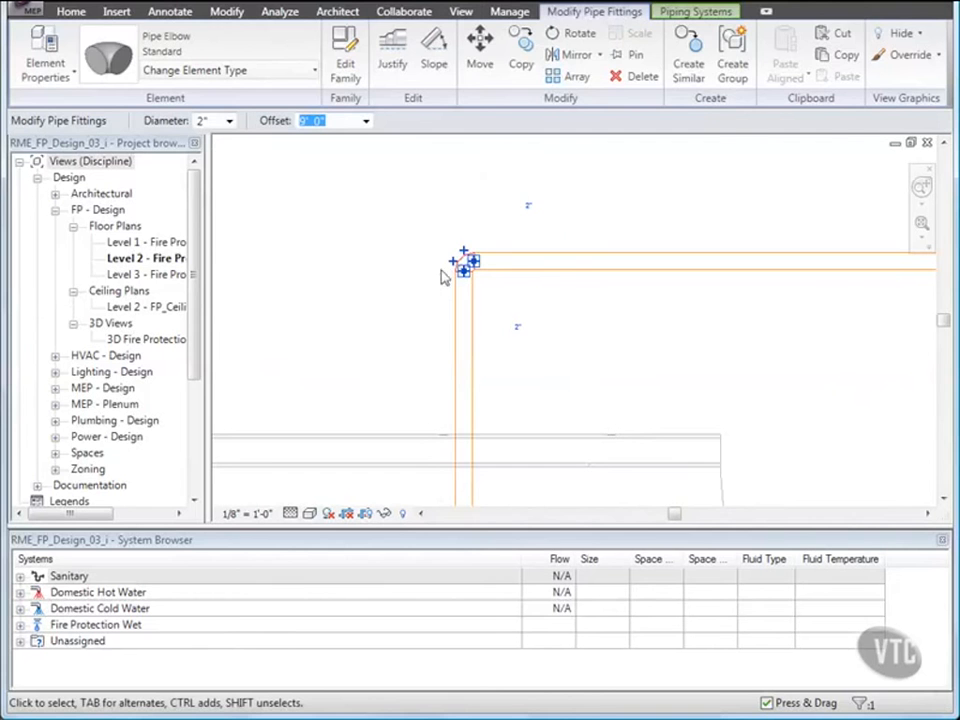
left_click(454, 264)
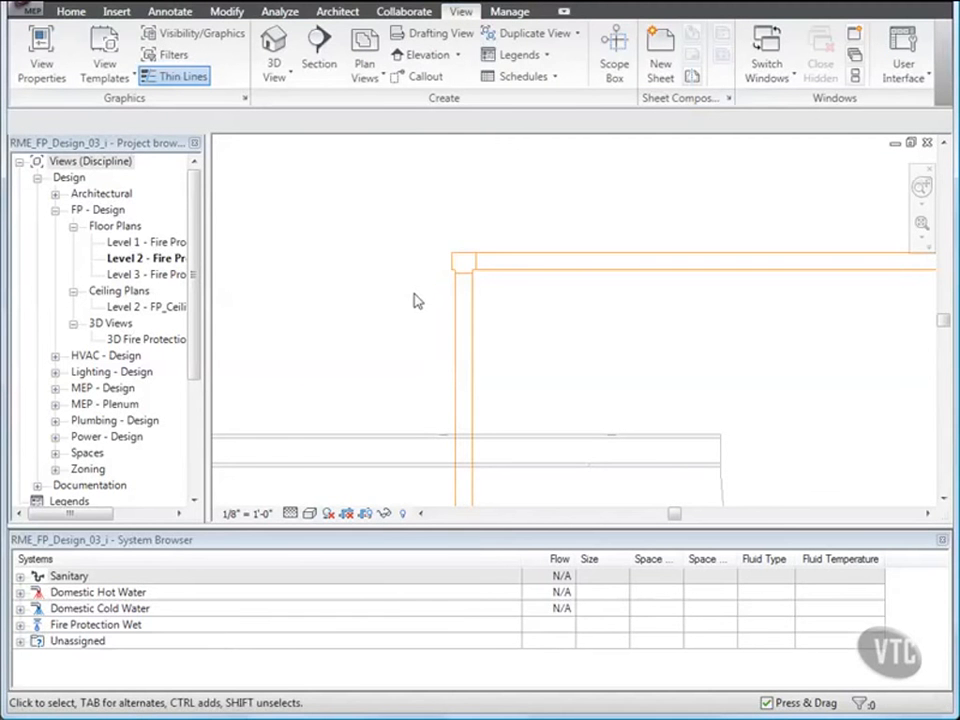
- Open the FP Wet_Zone 2 piping system for editing from a tee on the westernmost branch pipe
scroll(417, 301, "down", 3)
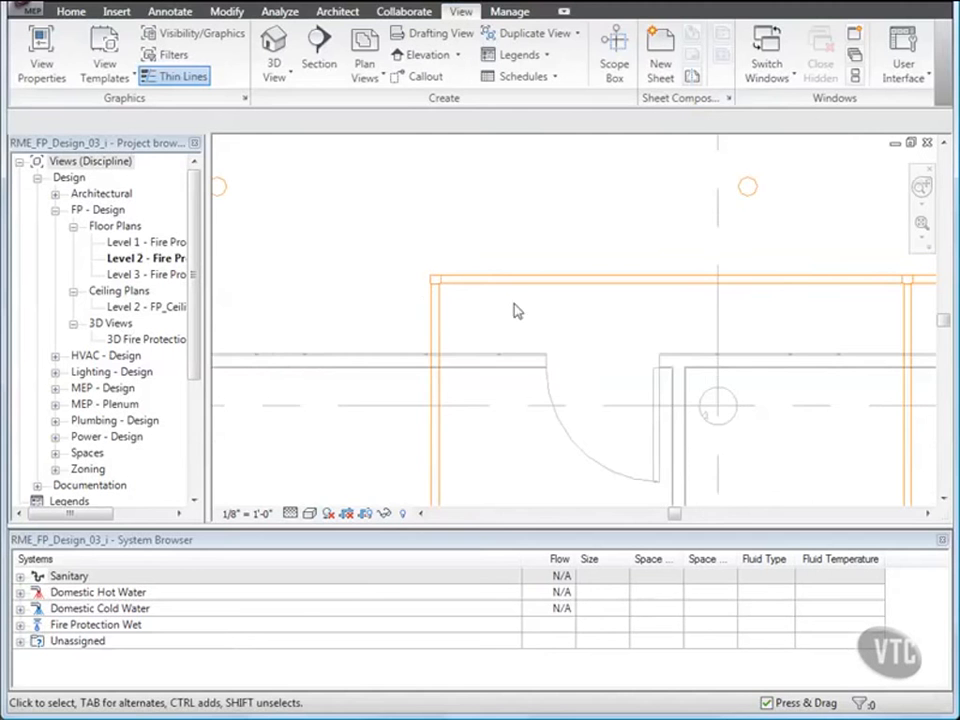
middle_click_drag(563, 322, 437, 284)
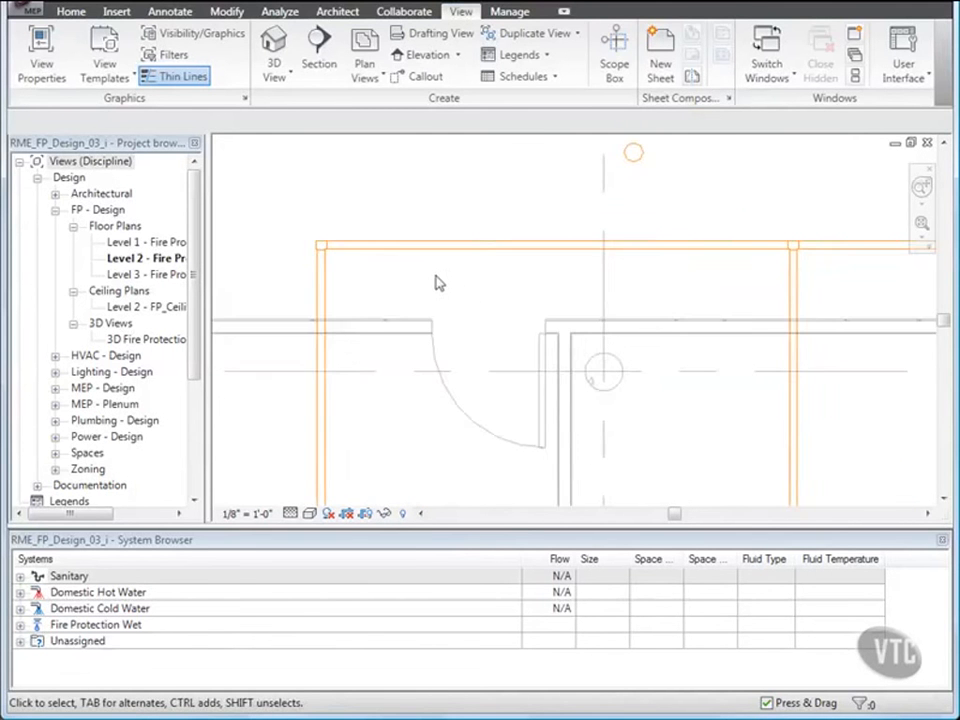
scroll(437, 284, "down", 2)
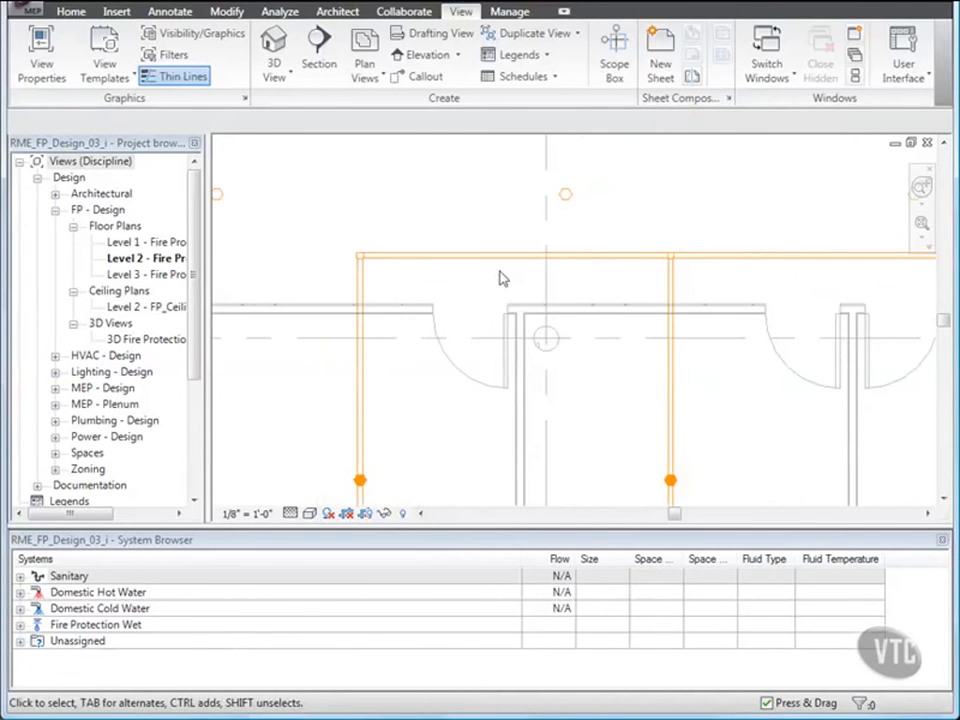
left_click(360, 481)
scroll(564, 381, "down", 3)
middle_click_drag(564, 381, 534, 324)
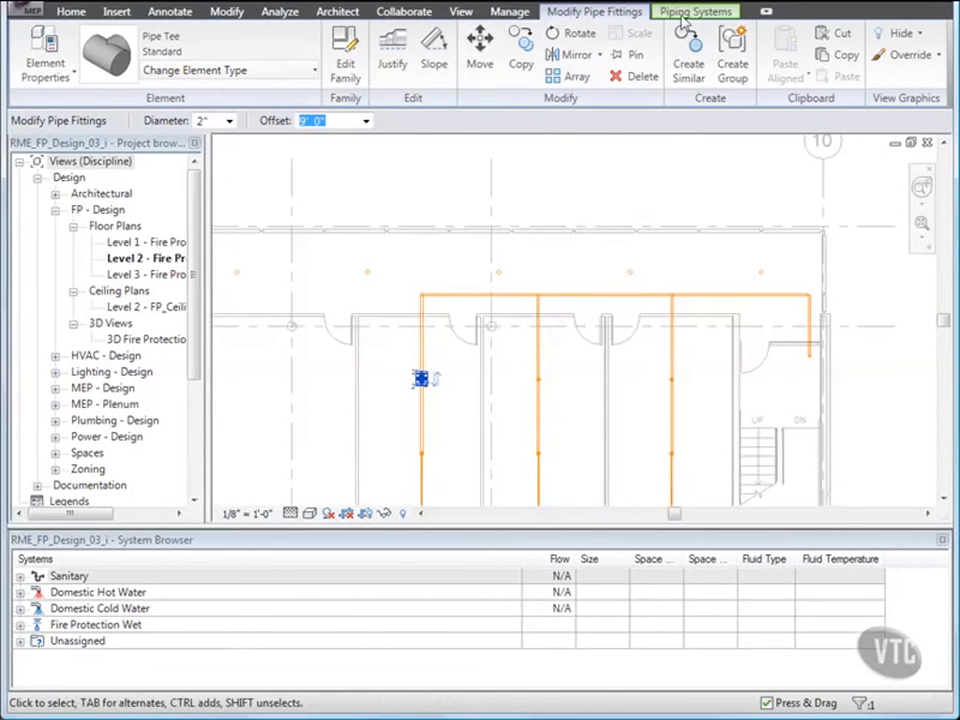
left_click(680, 15)
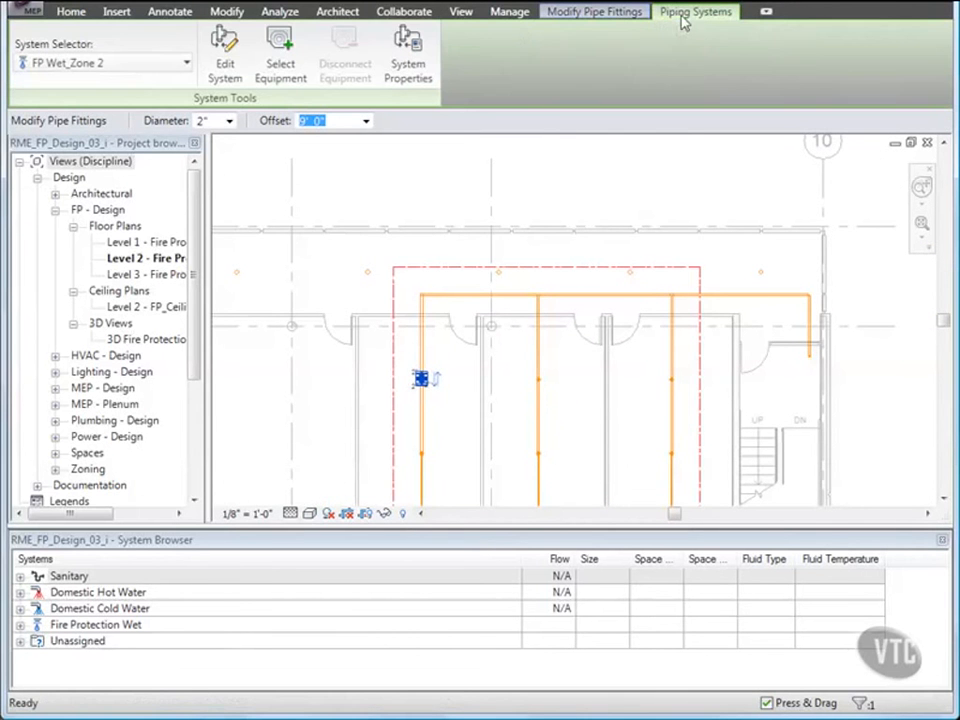
left_click(222, 60)
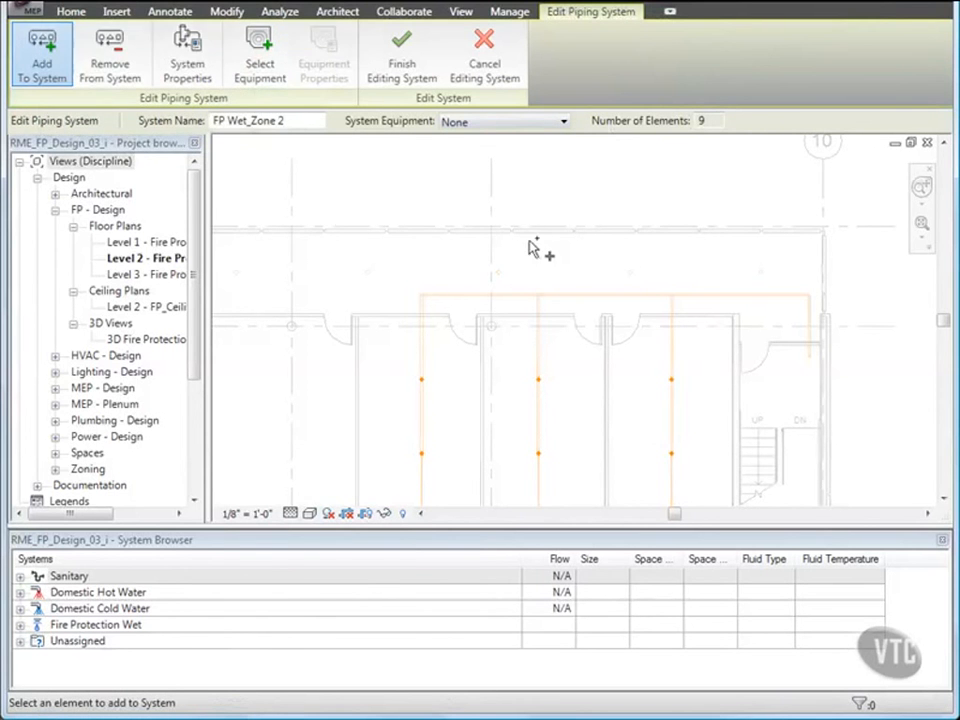
- Add the nine corridor sprinklers west of the existing main to FP Wet_Zone 2 and finish editing the system
scroll(531, 246, "down", 2)
middle_click_drag(520, 265, 748, 250)
scroll(572, 252, "down", 1)
scroll(606, 258, "down", 1)
scroll(645, 257, "down", 1)
scroll(748, 250, "down", 1)
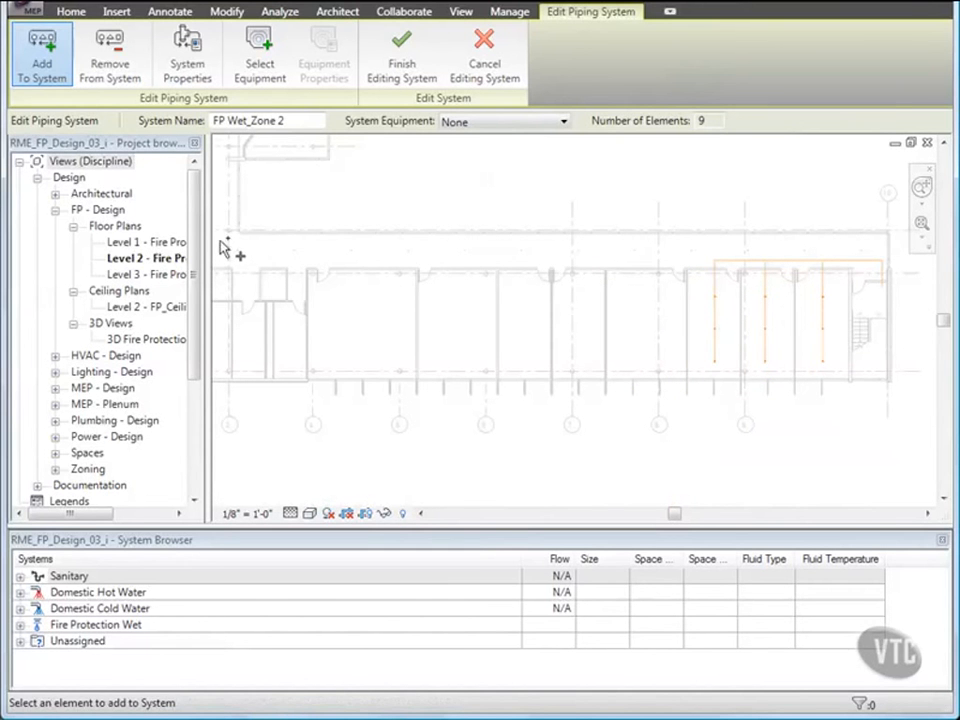
left_click_drag(547, 239, 708, 264)
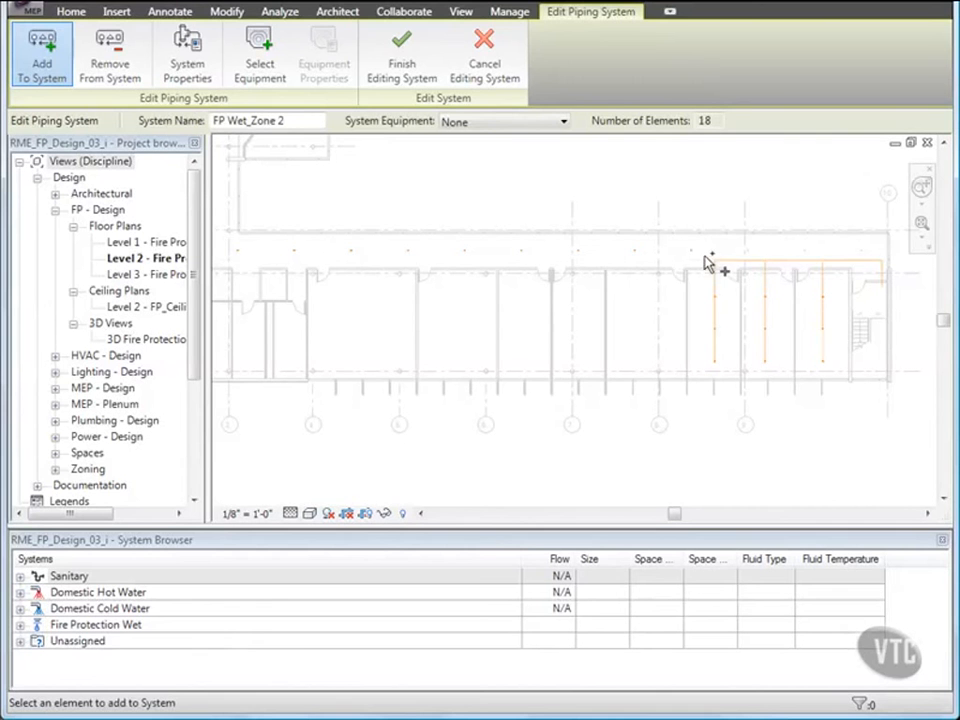
left_click(405, 67)
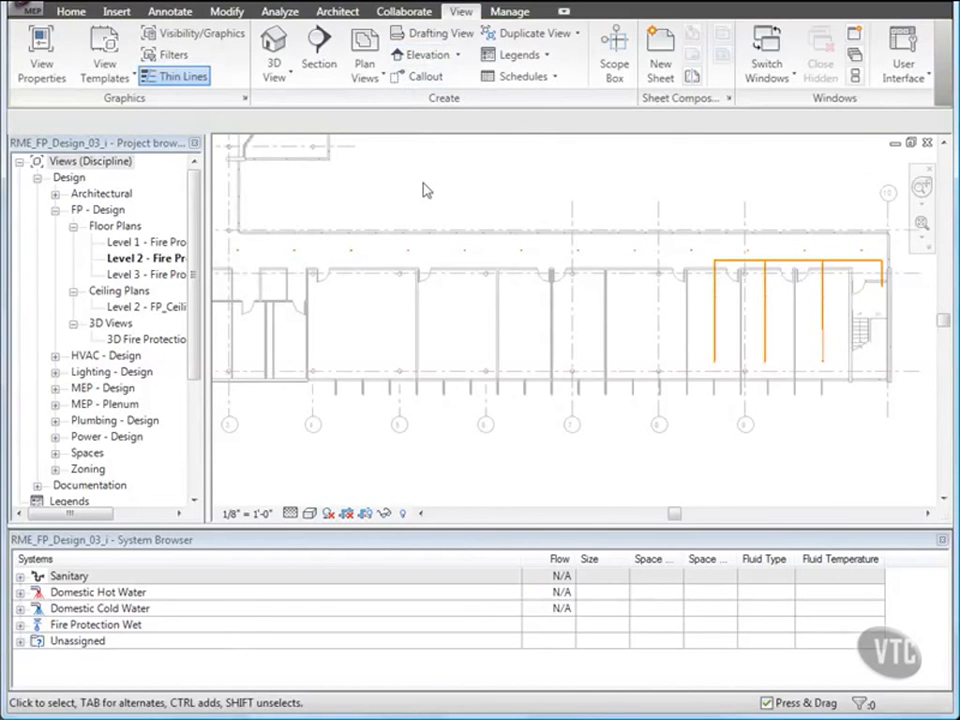
- Generate a pipe layout for the newly added corridor sprinklers using Network solution 5 of 5 and finish the layout
left_click(295, 252)
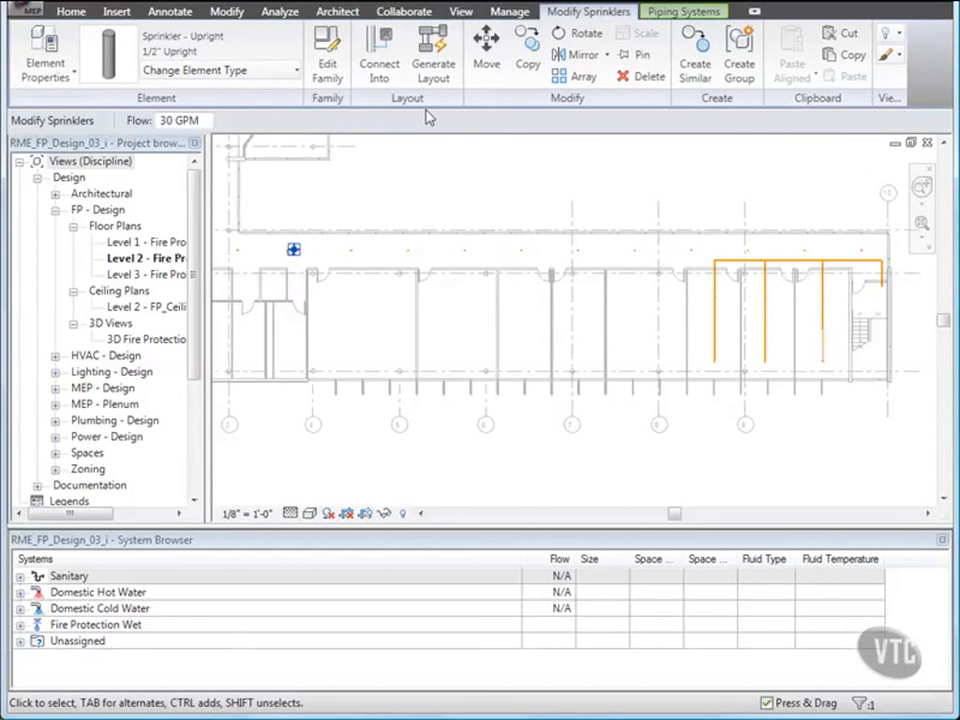
left_click(434, 62)
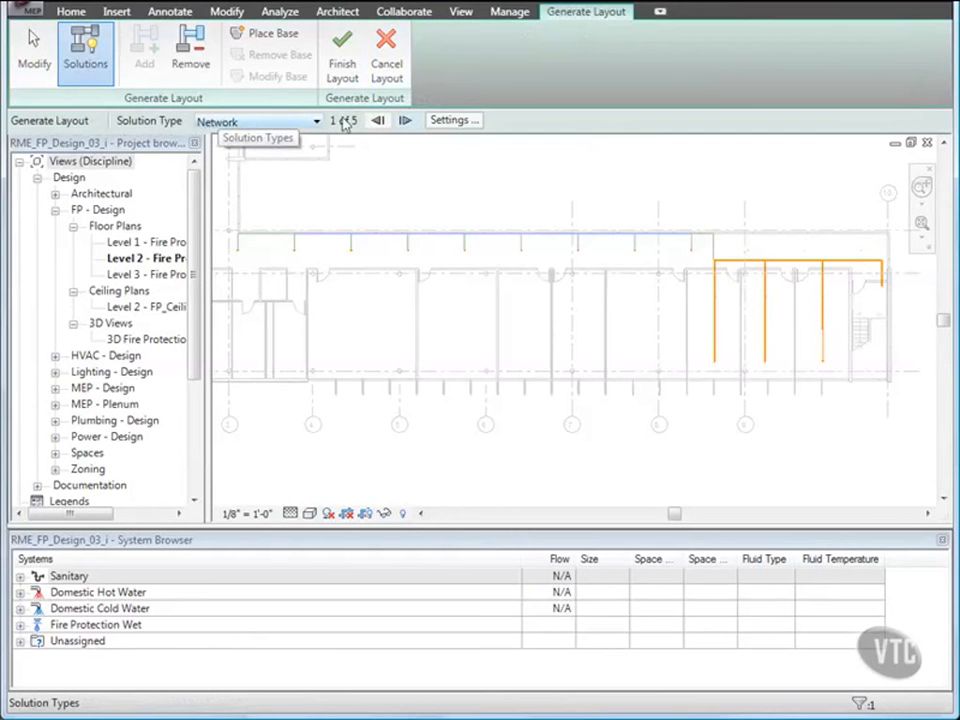
left_click(405, 121)
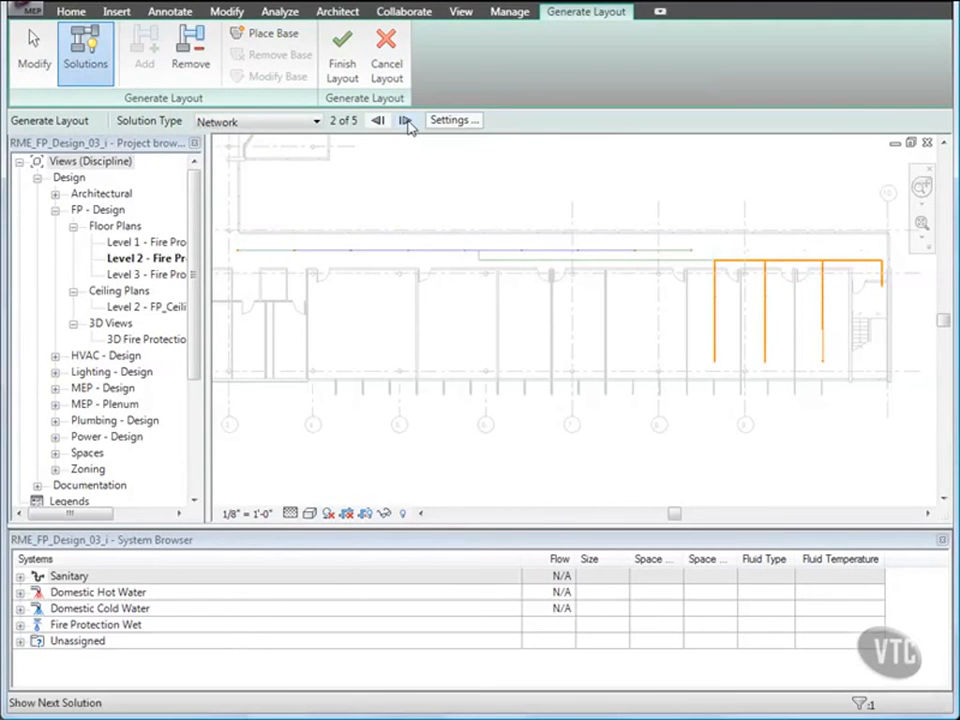
left_click(405, 121)
left_click(405, 121)
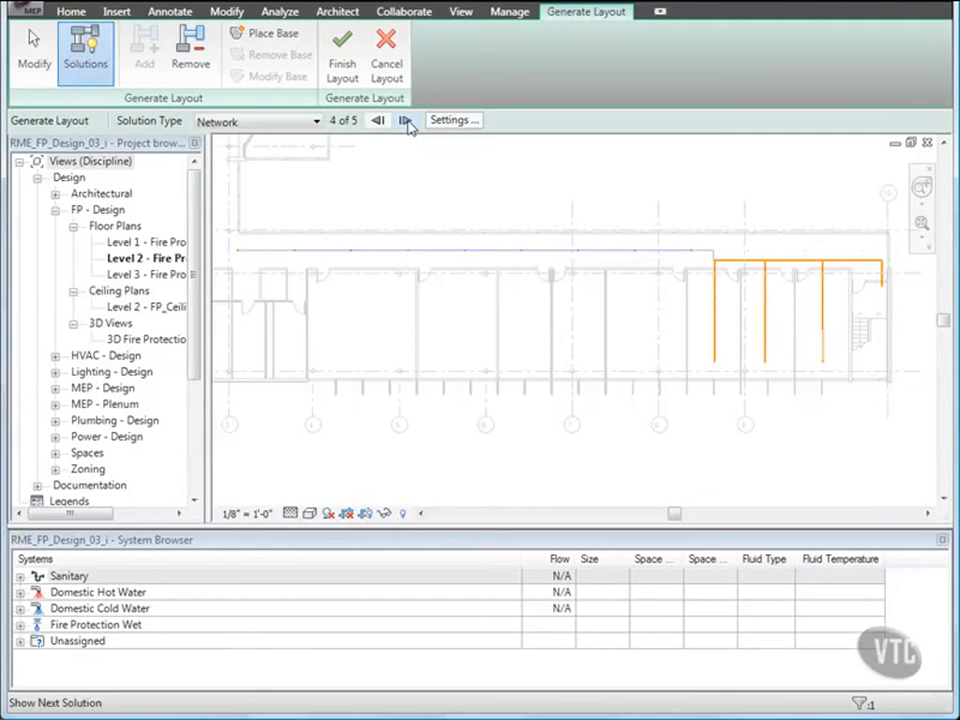
left_click(405, 121)
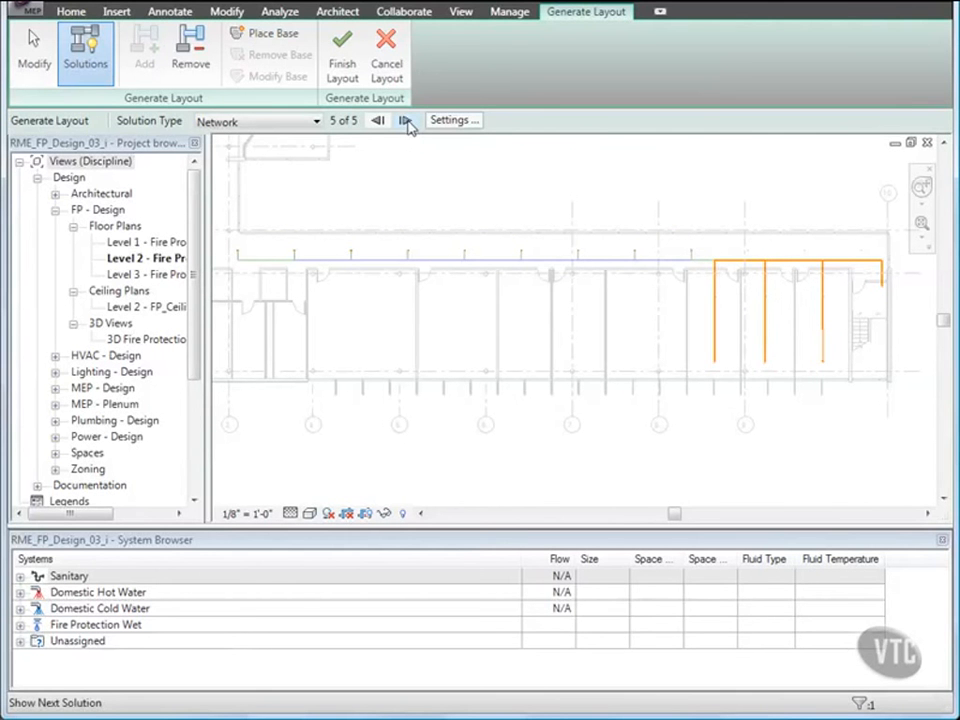
left_click(340, 62)
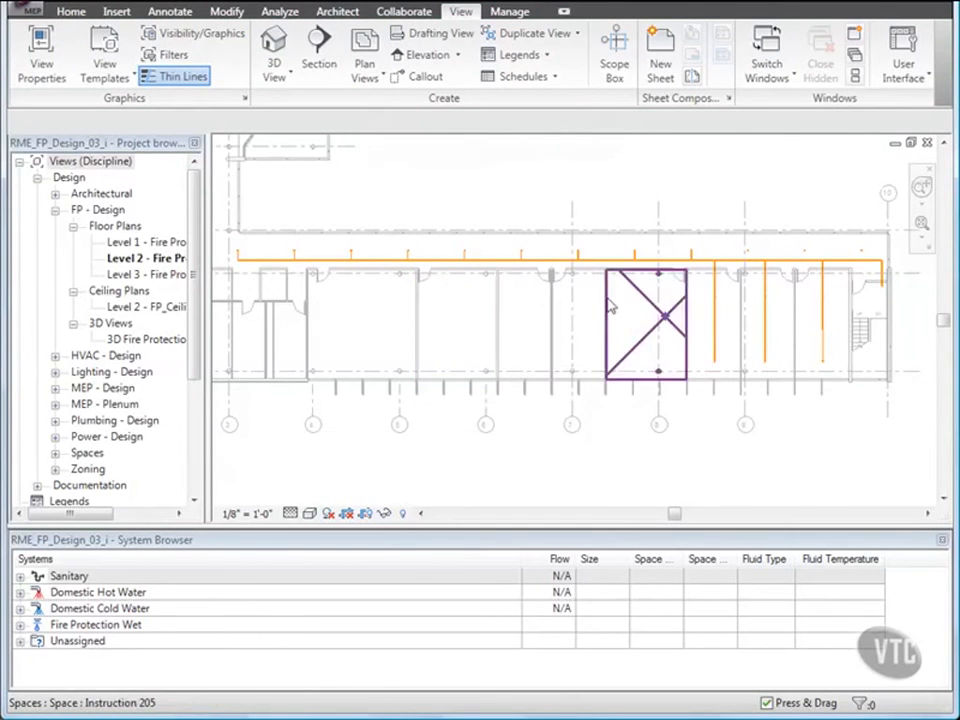
- Add the three remaining corridor sprinklers at the east end to FP Wet_Zone 2 and finish editing the system
scroll(662, 276, "up", 3)
middle_click_drag(716, 250, 396, 291)
scroll(518, 274, "down", 2)
scroll(518, 274, "up", 3)
left_click(338, 320)
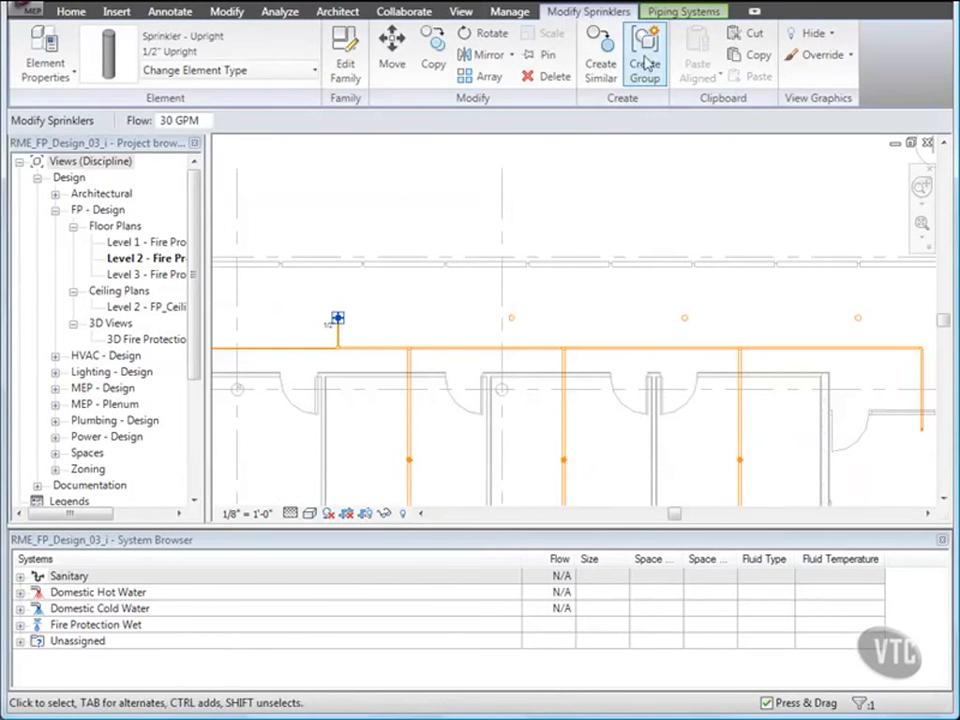
left_click(685, 14)
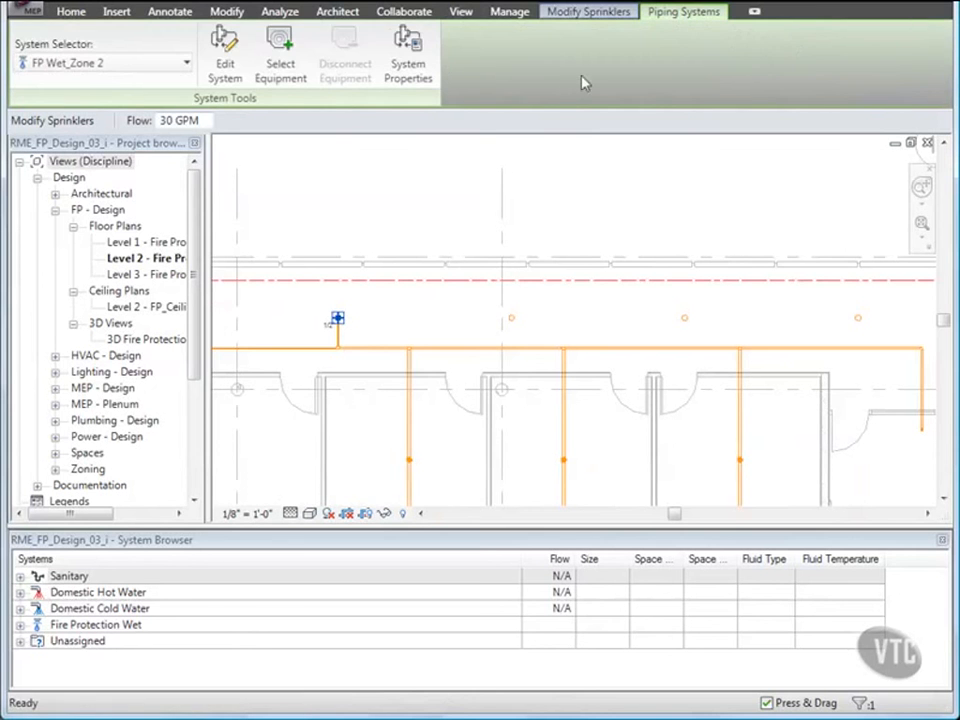
left_click(226, 66)
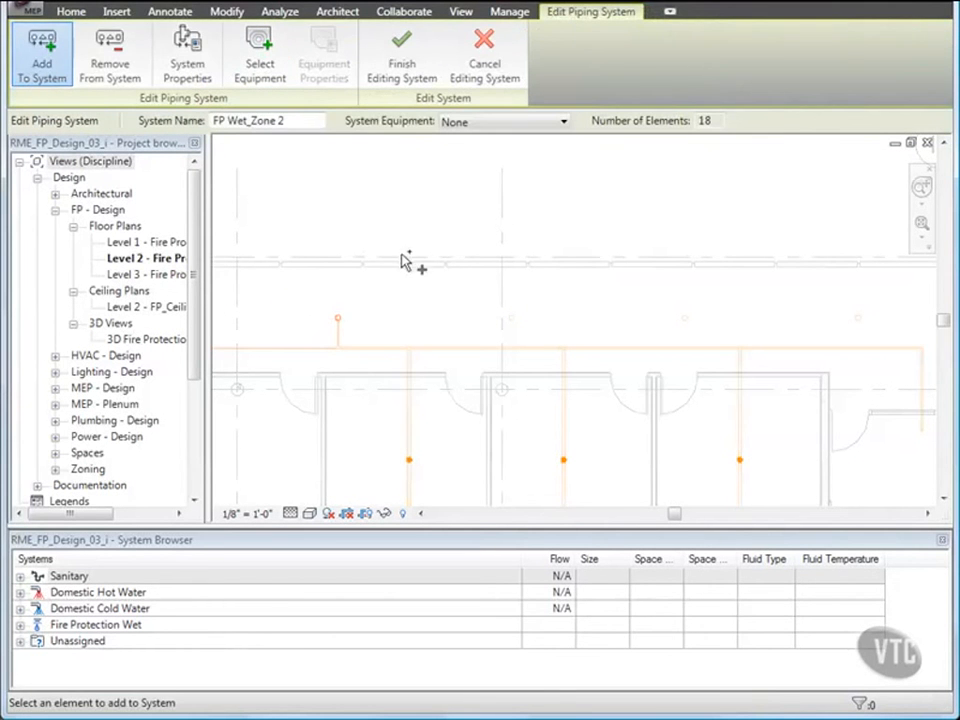
left_click_drag(477, 298, 891, 336)
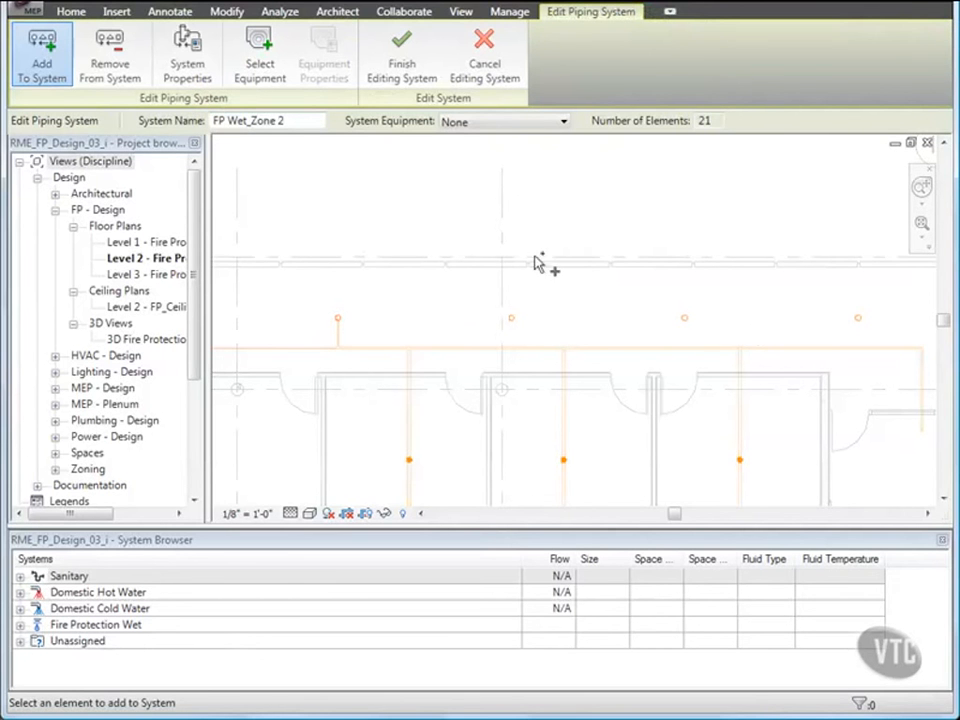
left_click(404, 72)
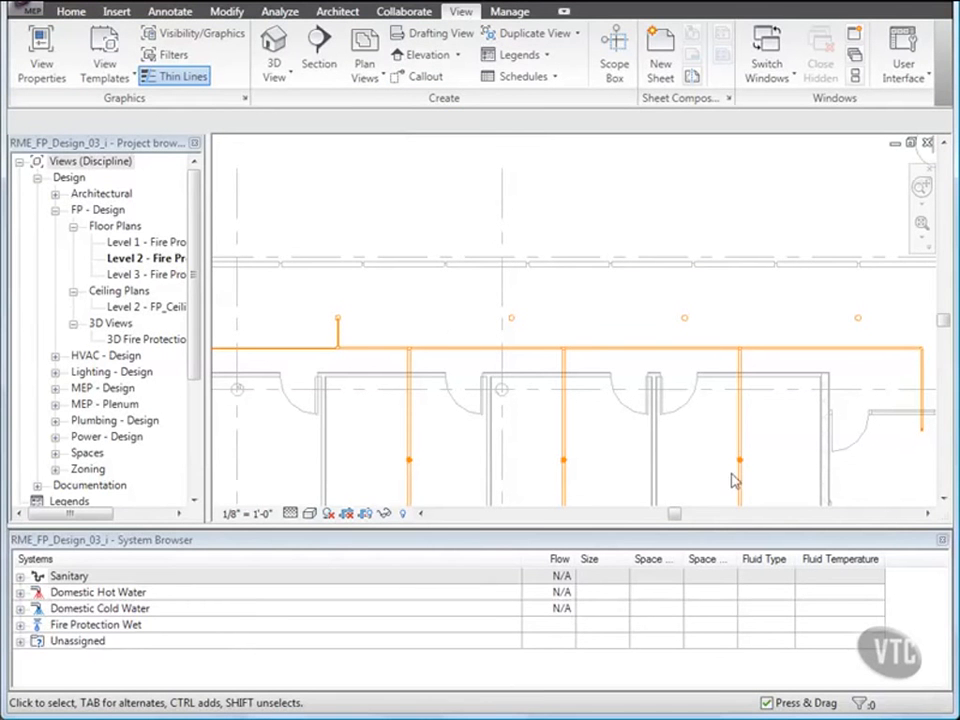
- Close the System Browser, open the 3D Fire Protection view, and tile it beside the Level 2 floor plan
left_click(943, 543)
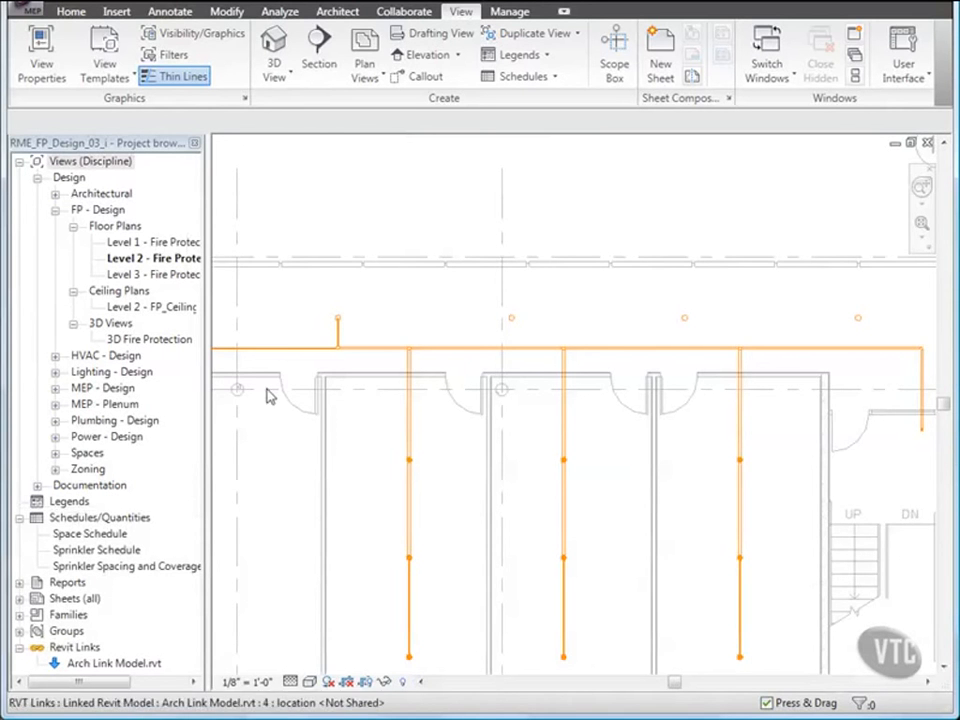
left_click(133, 343)
double_click(133, 343)
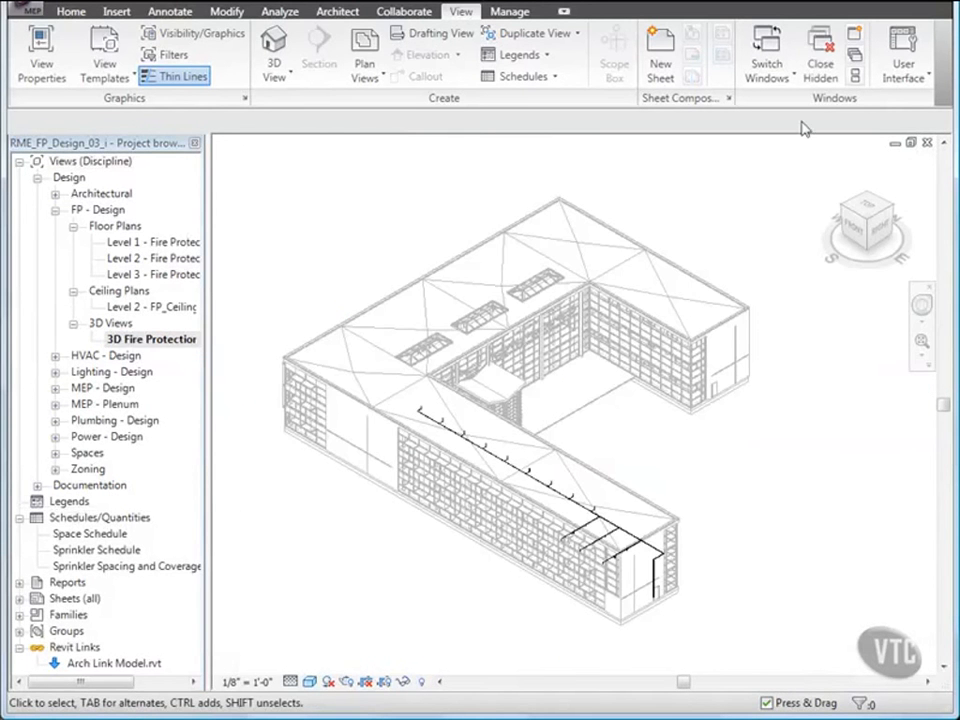
left_click(856, 78)
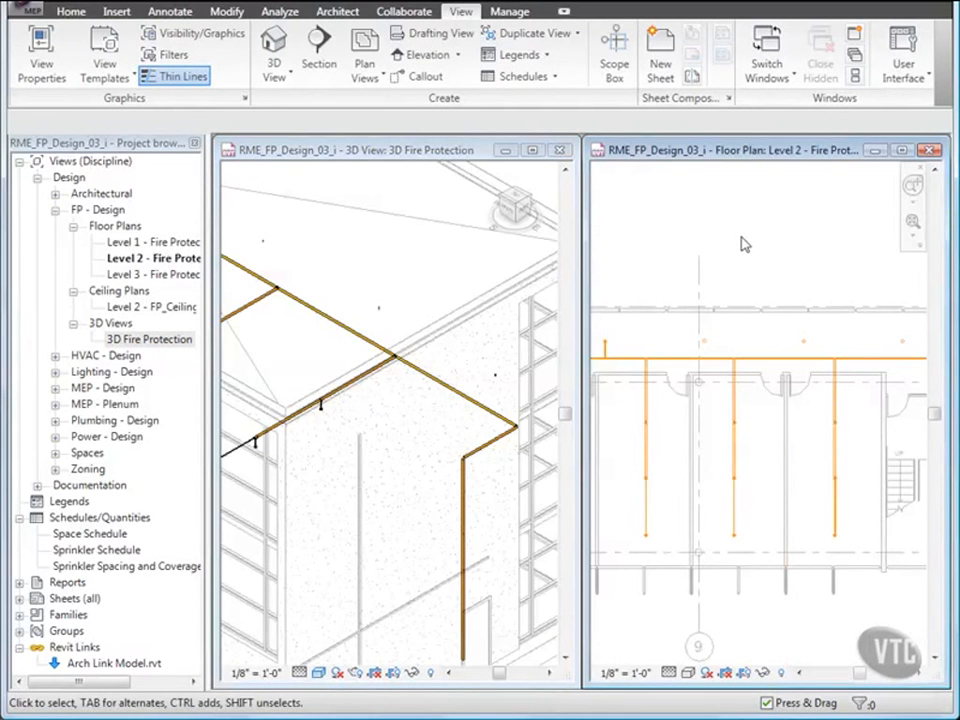
- Connect the westernmost unconnected corridor sprinkler into the main pipe directly south of it with Connect Into
left_click(705, 341)
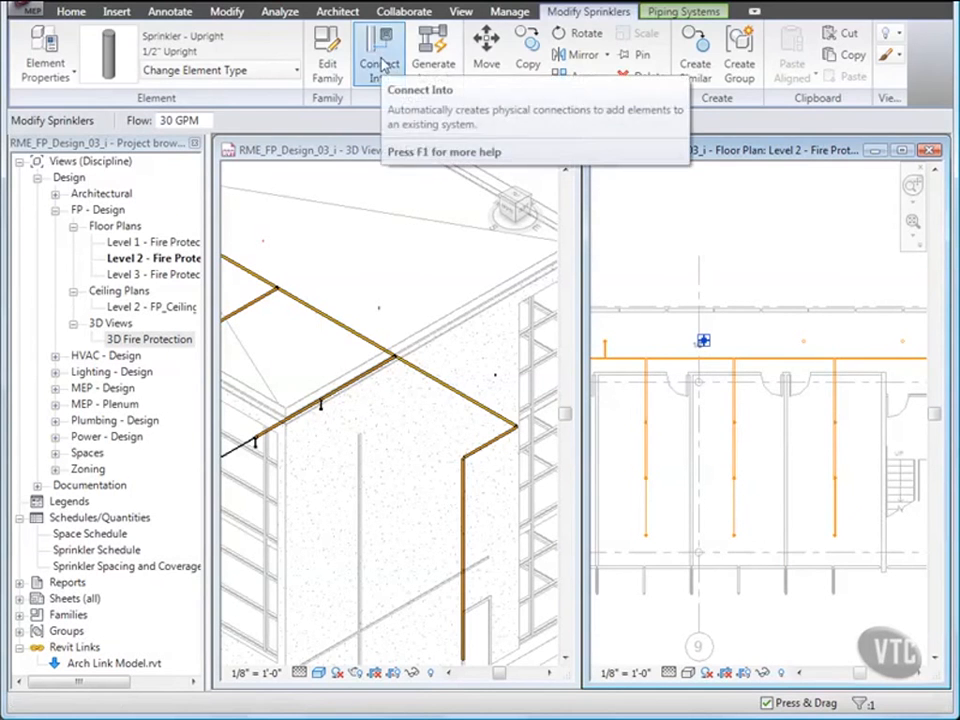
key("Escape")
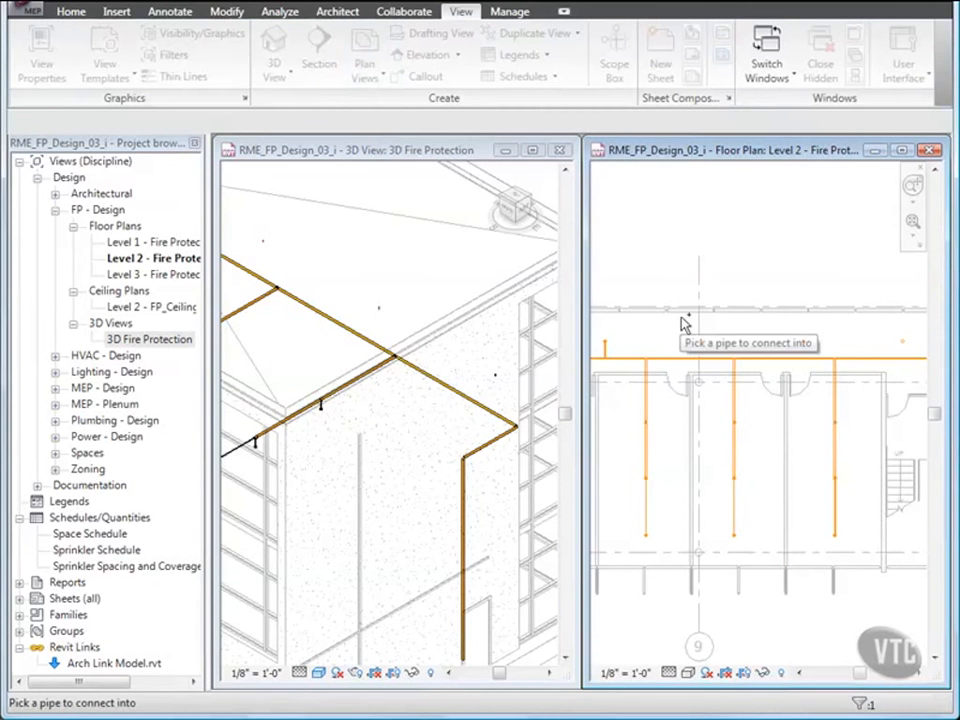
left_click(716, 365)
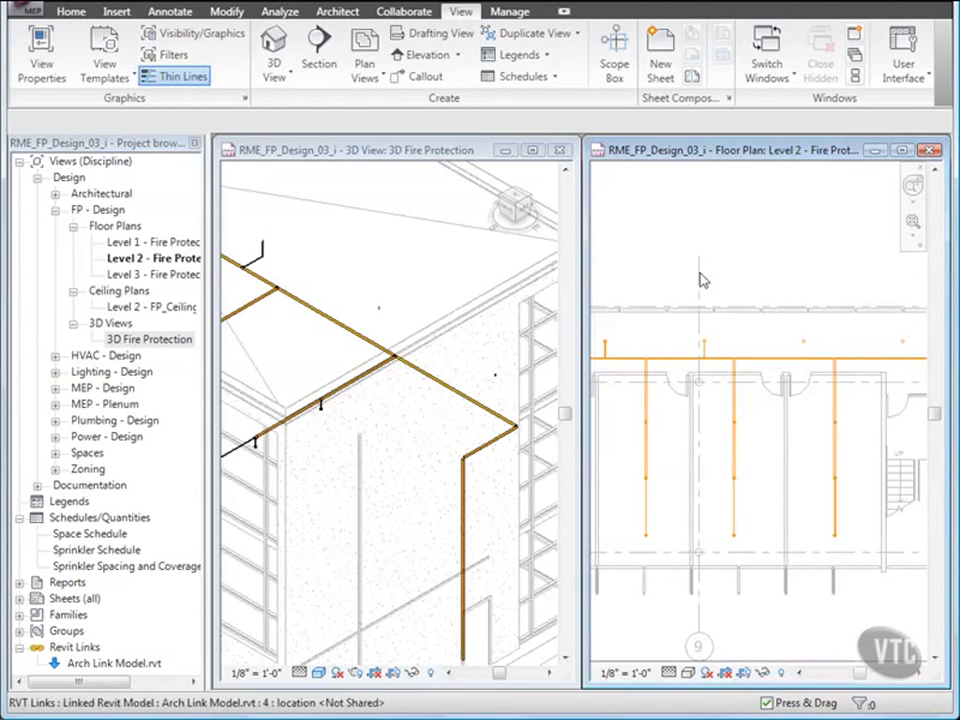
- Draw a Fire Protection - Wet pipe at 9' 0" offset from the corridor sprinkler east of grid 9 to the main pipe directly south
left_click(804, 343)
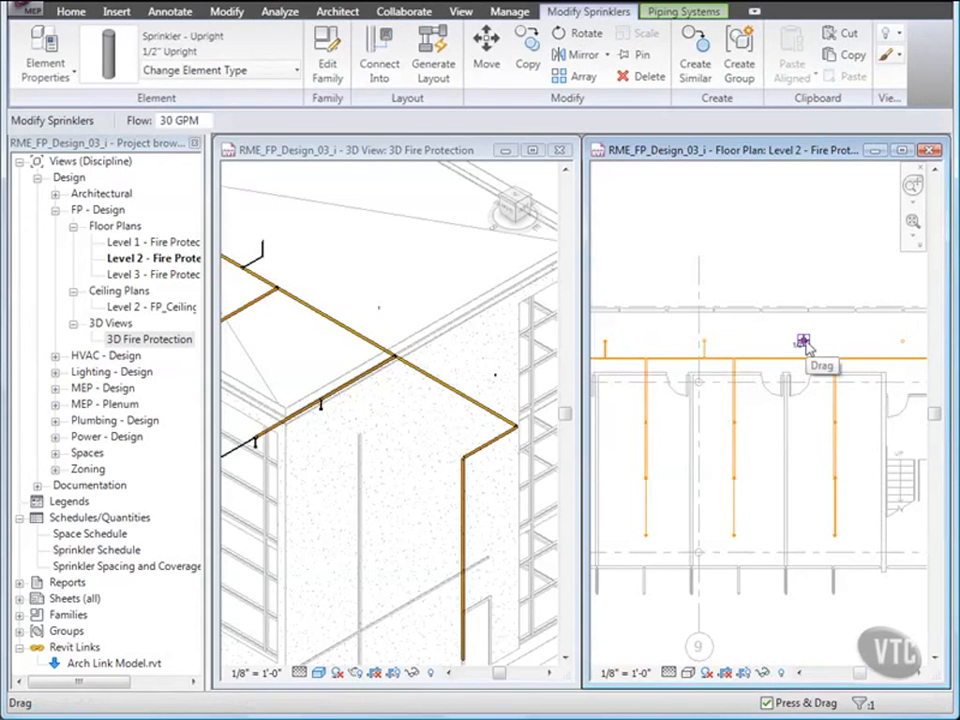
right_click(805, 343)
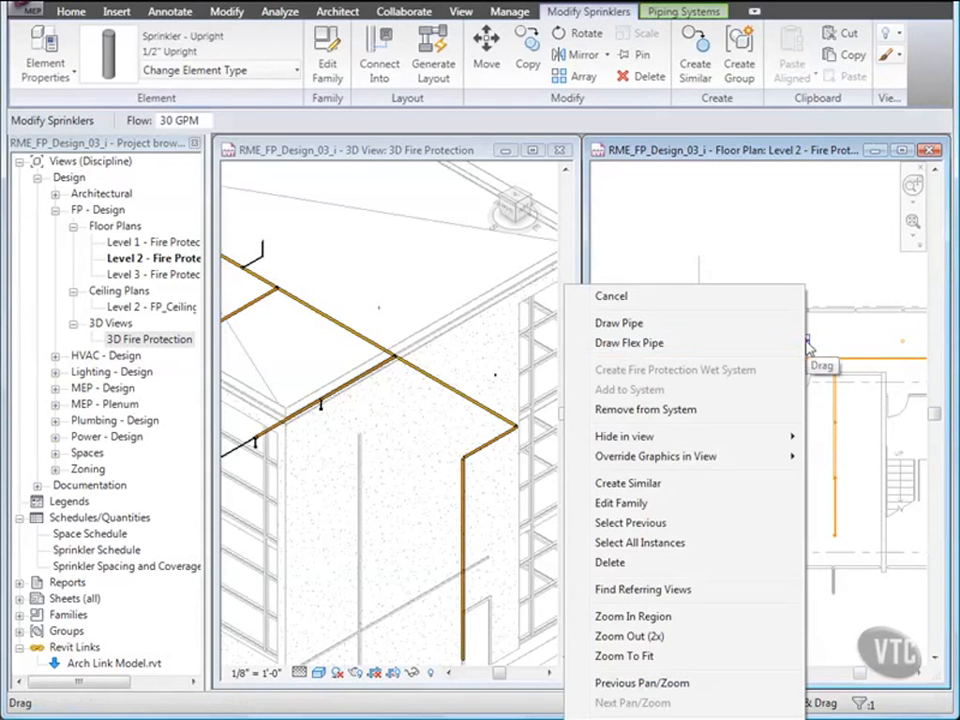
left_click(666, 326)
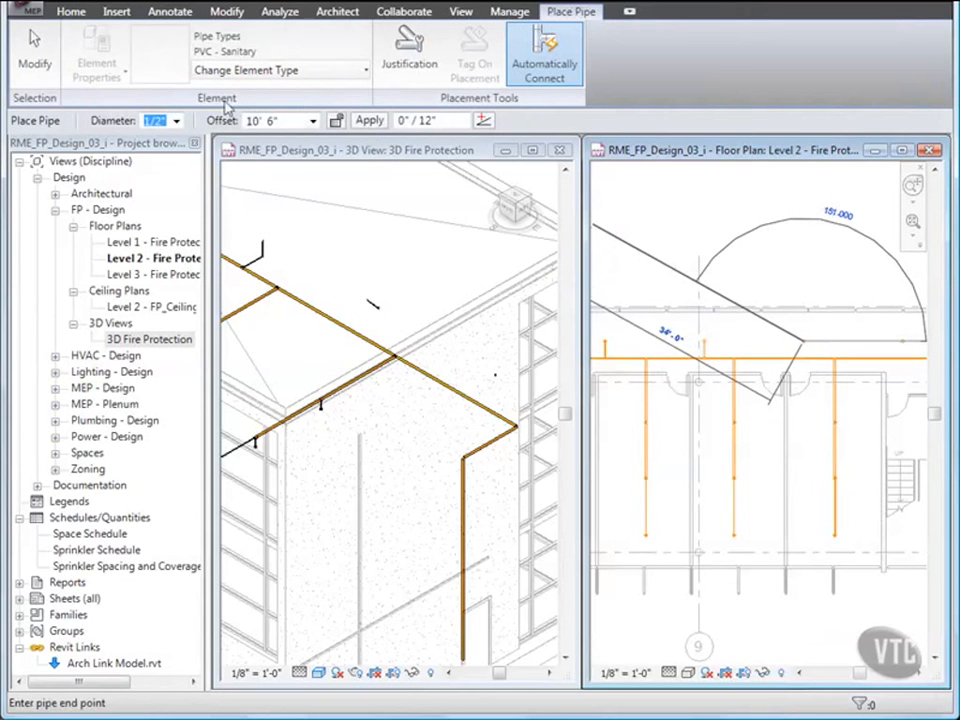
left_click(345, 78)
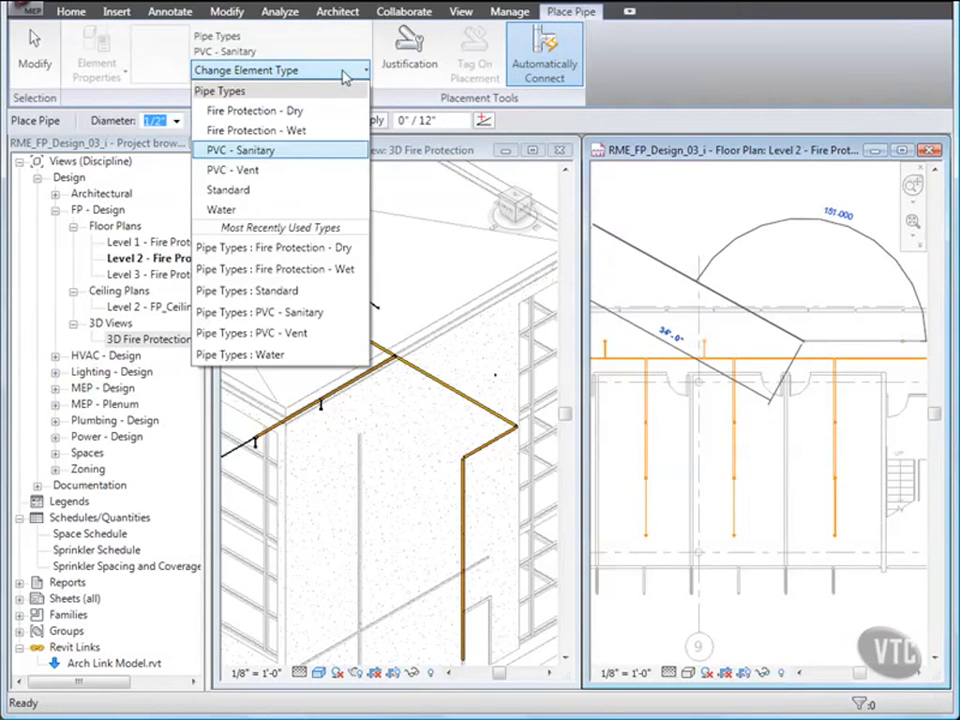
left_click(266, 131)
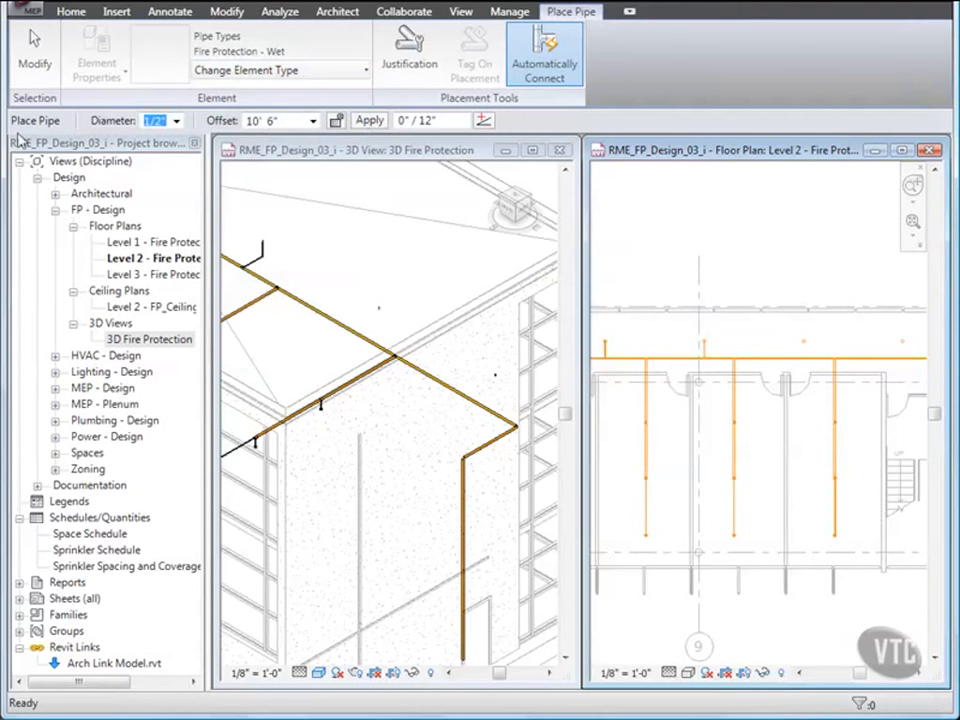
left_click(284, 121)
type("9")
key("Return")
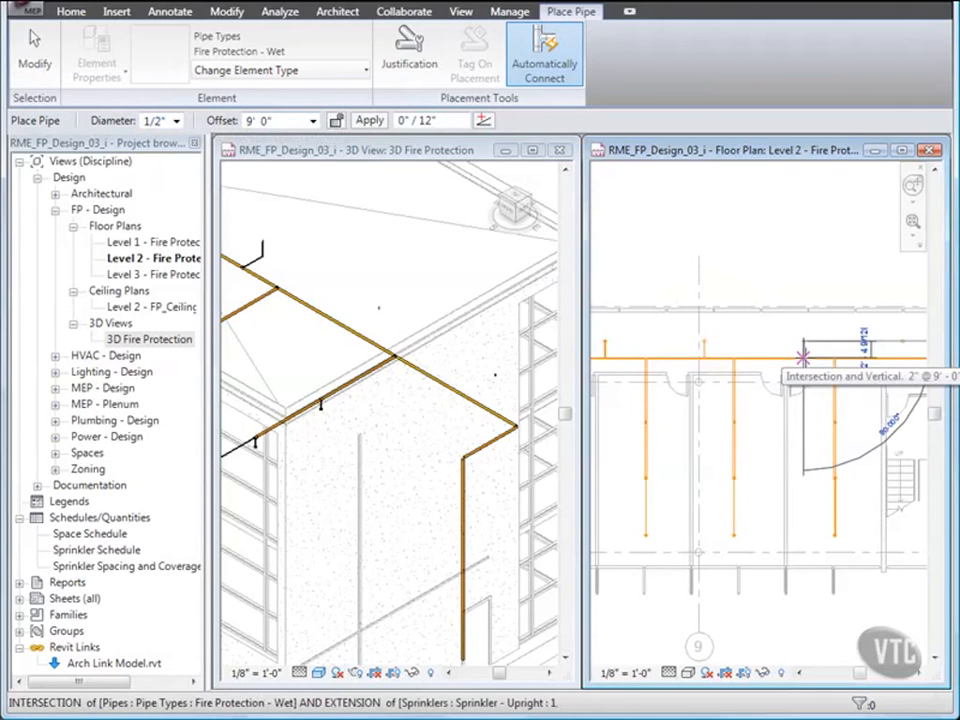
left_click(803, 357)
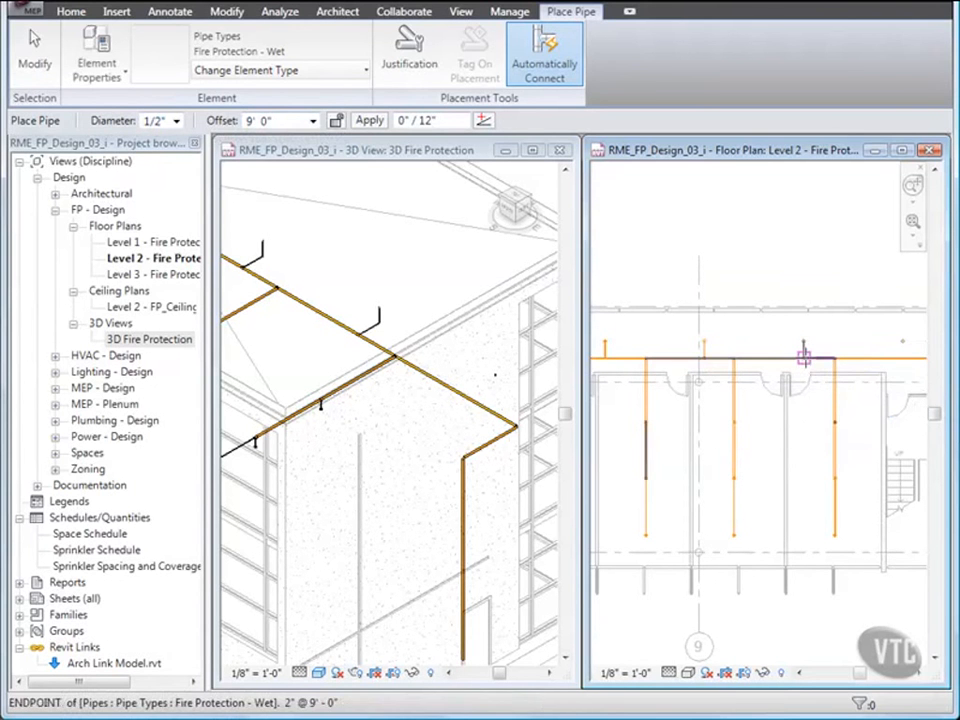
key("Escape")
key("Escape")
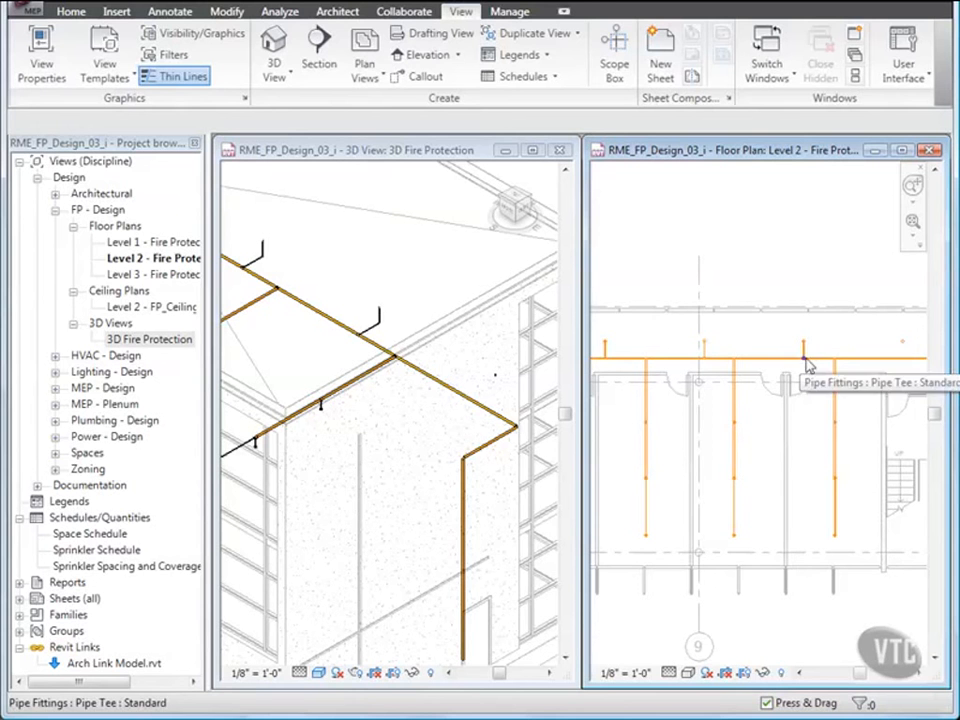
- Connect the remaining easternmost corridor sprinkler into the main pipe directly south of it
left_click(903, 346)
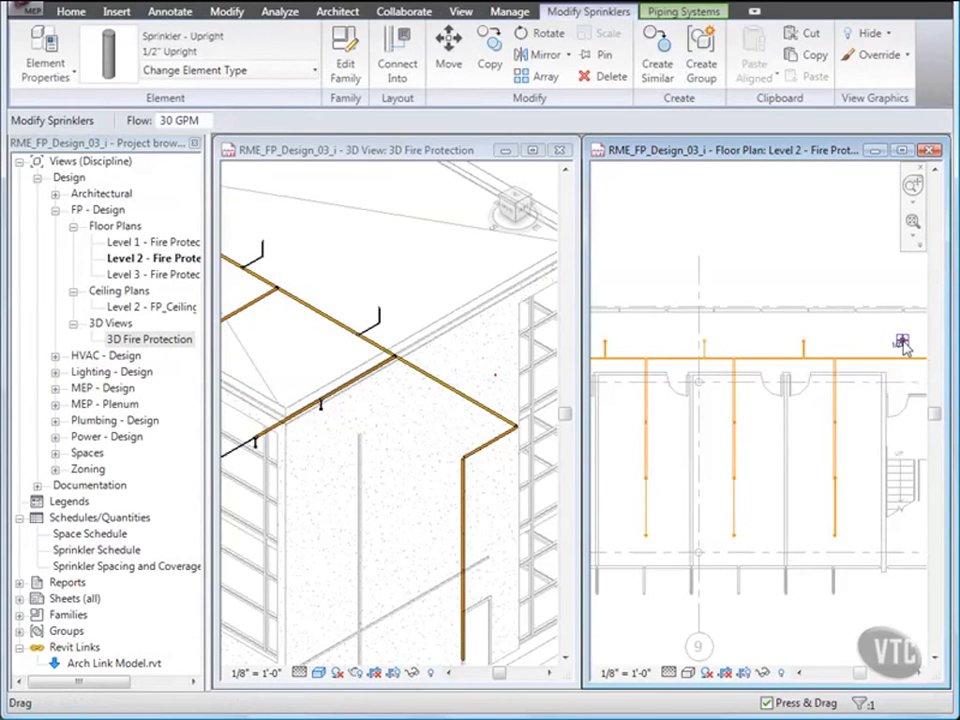
key("Escape")
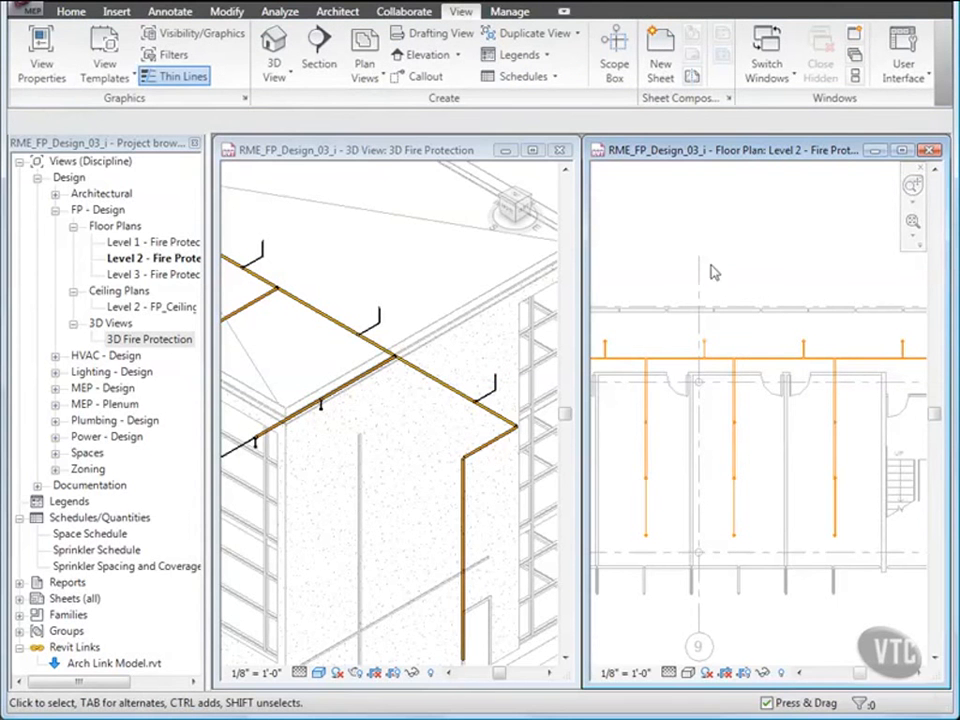
- Close the 3D Fire Protection view and maximize the Level 2 floor plan
left_click(559, 150)
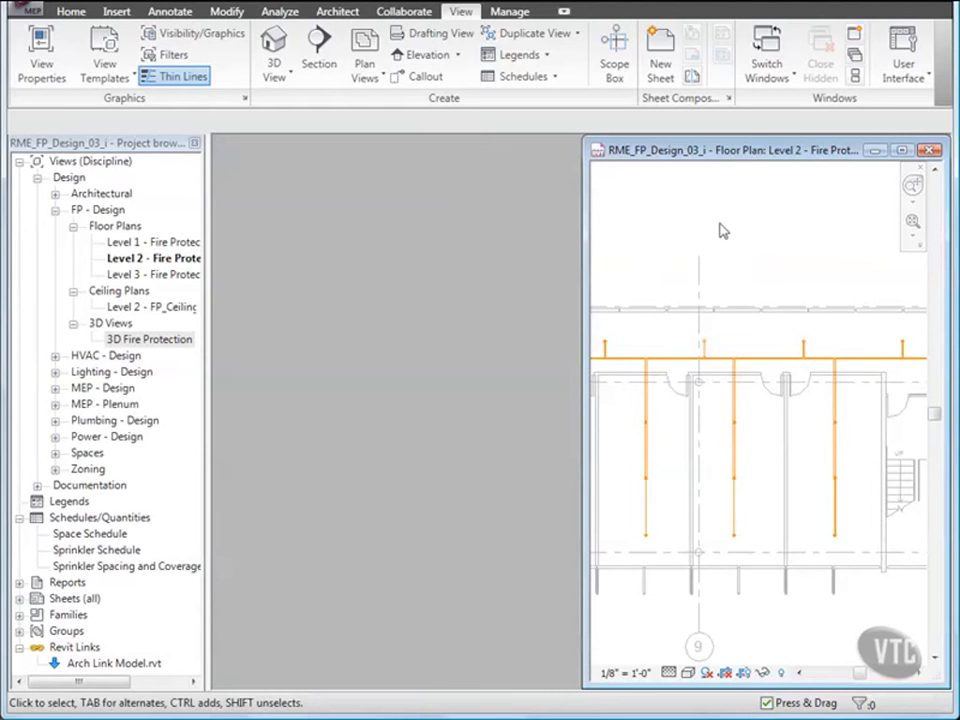
left_click(902, 152)
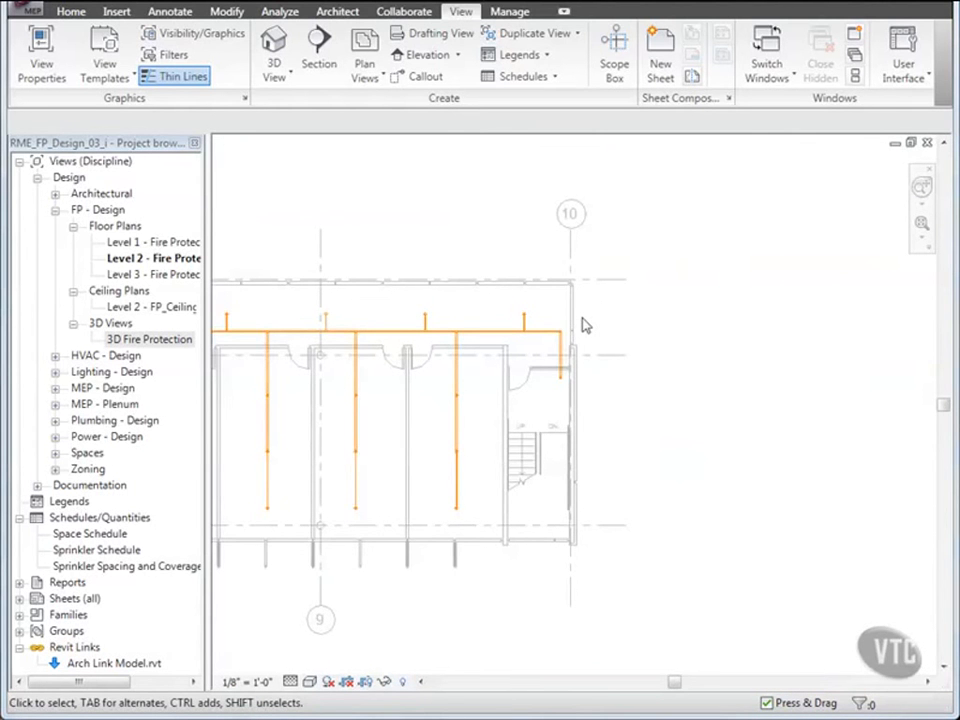
- Select the entire pipe network connected to the corridor main to check that all sprinklers are joined
scroll(584, 325, "down", 4)
middle_click_drag(466, 322, 579, 320)
scroll(575, 296, "up", 4)
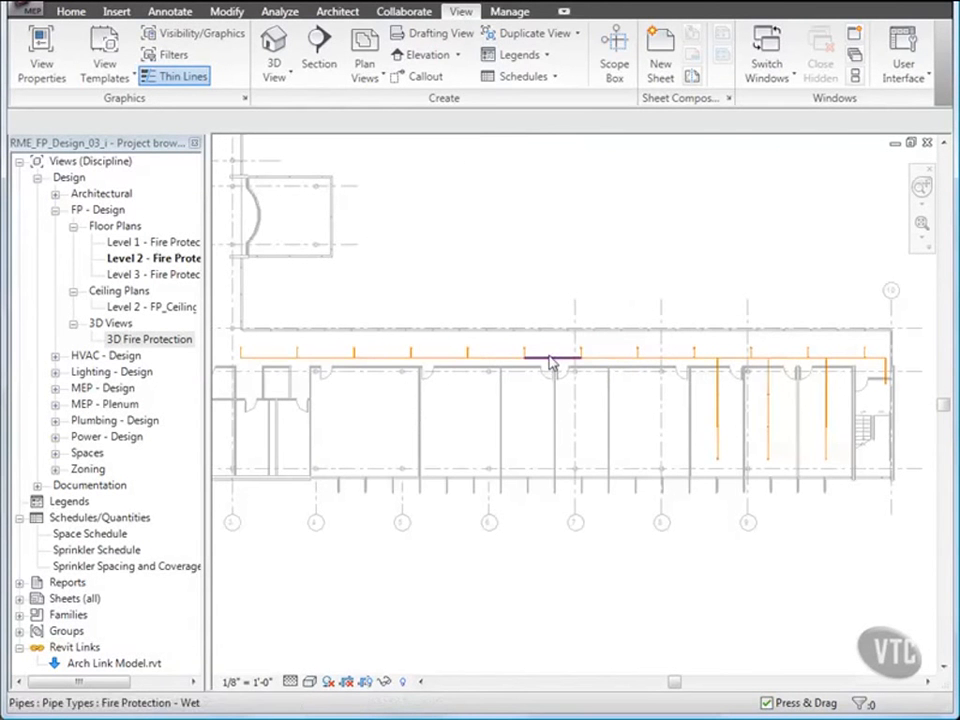
key("Tab")
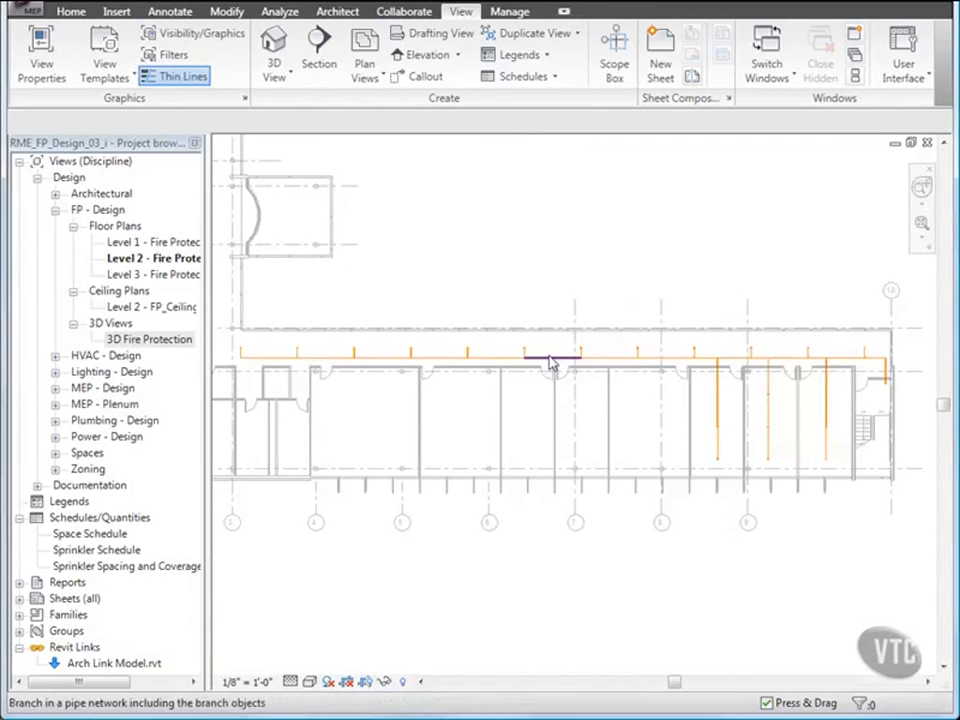
key("Tab")
left_click(549, 363)
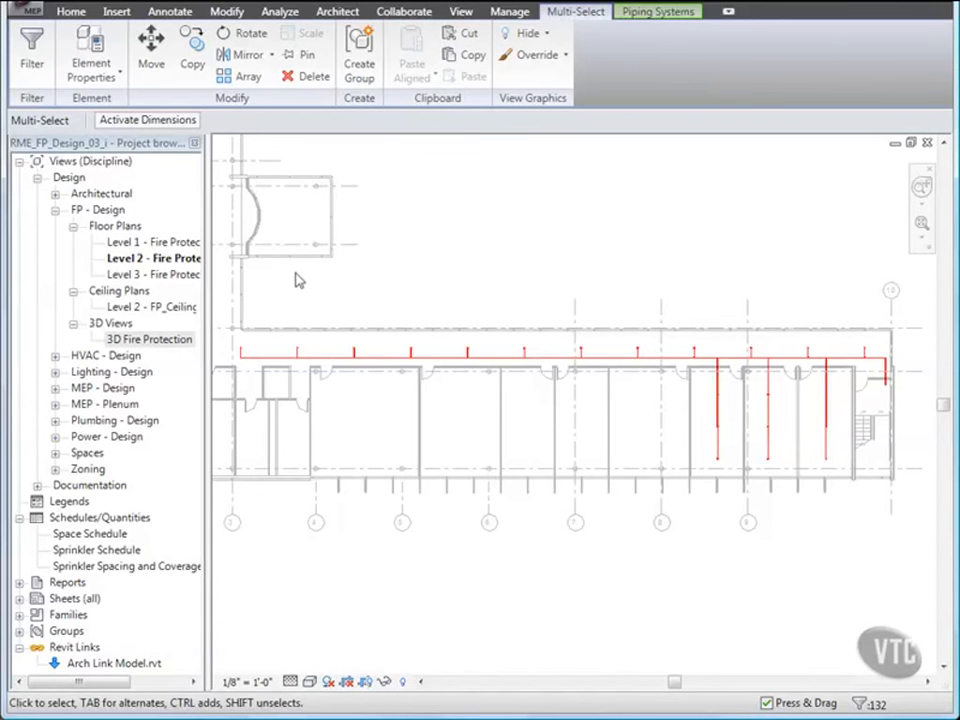
- Close the RME_FP_Design_03_i project
left_click(22, 10)
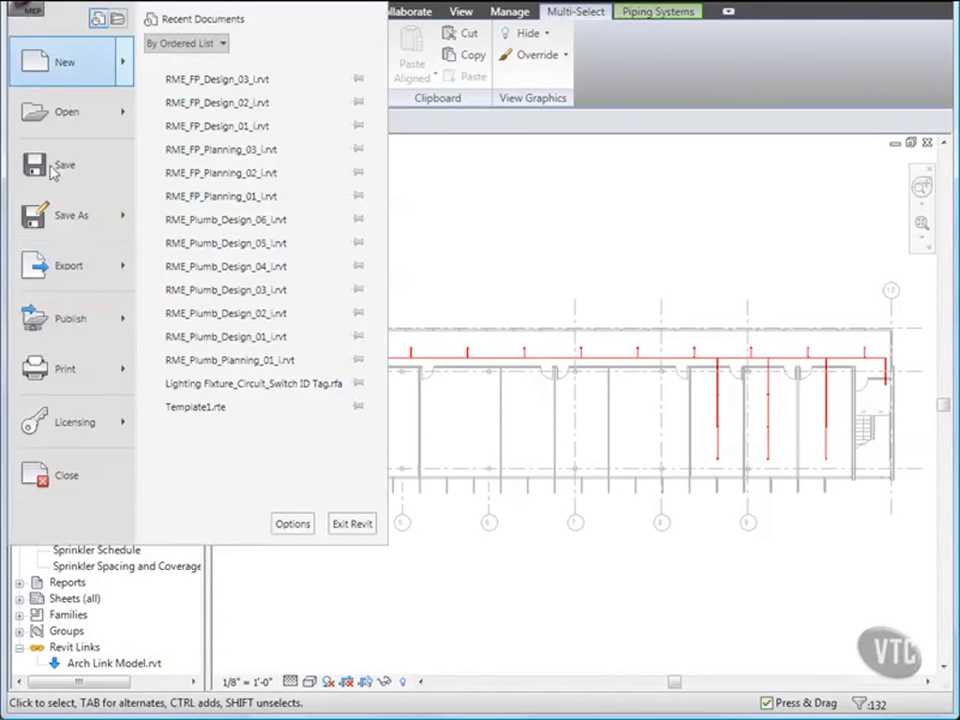
left_click(66, 476)
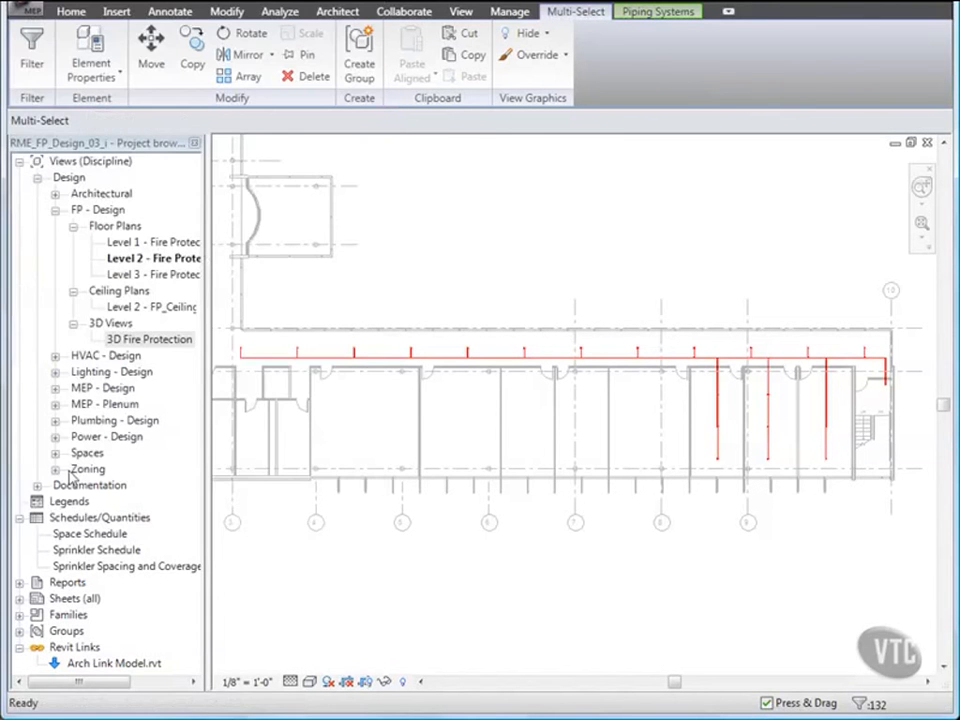
left_click(312, 399)
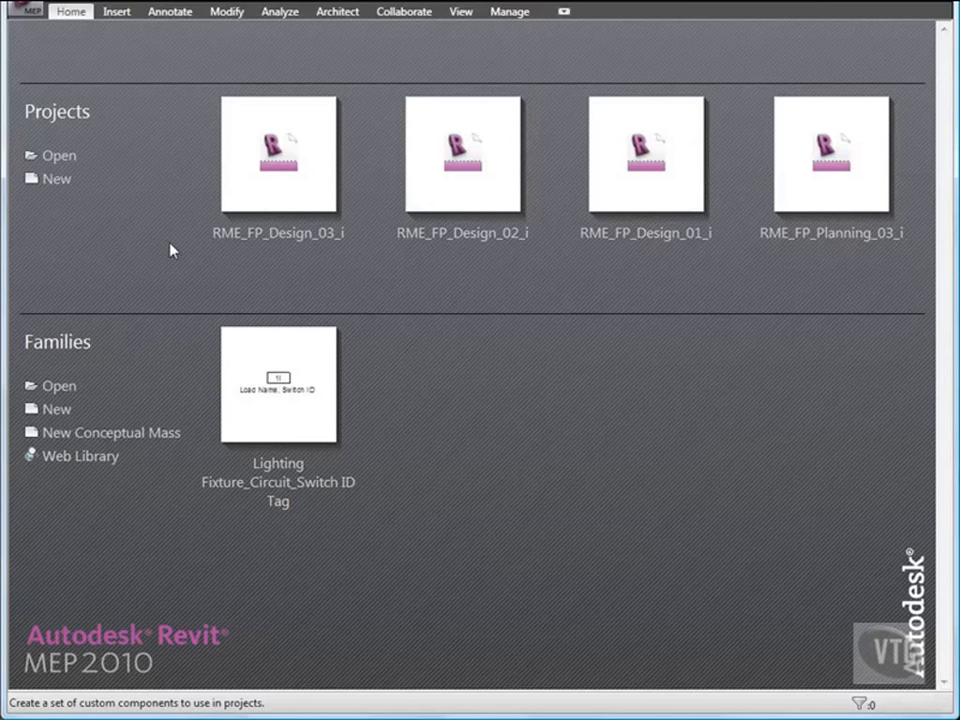
- Open the RME_FP_Design_04_i project from the 05_Fire Protection Systems folder
left_click(24, 10)
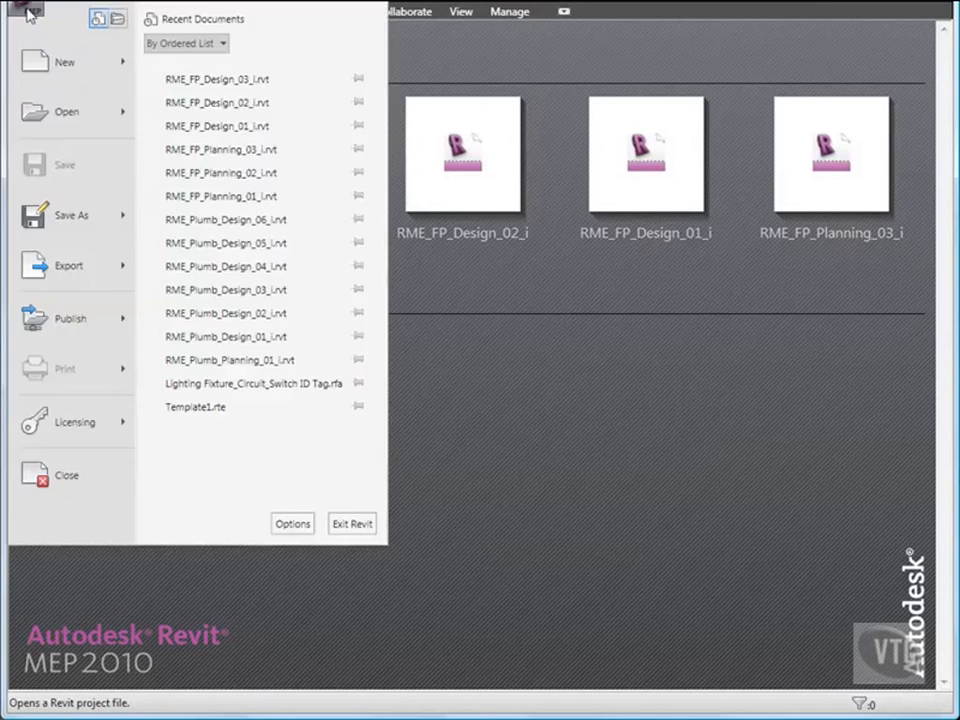
left_click(48, 118)
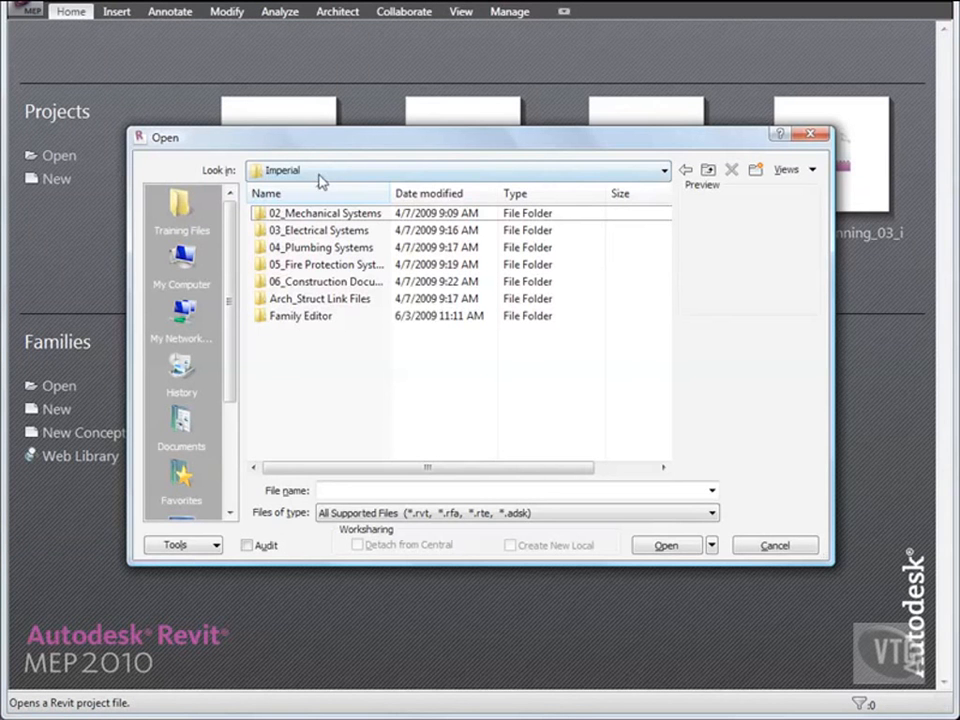
double_click(331, 266)
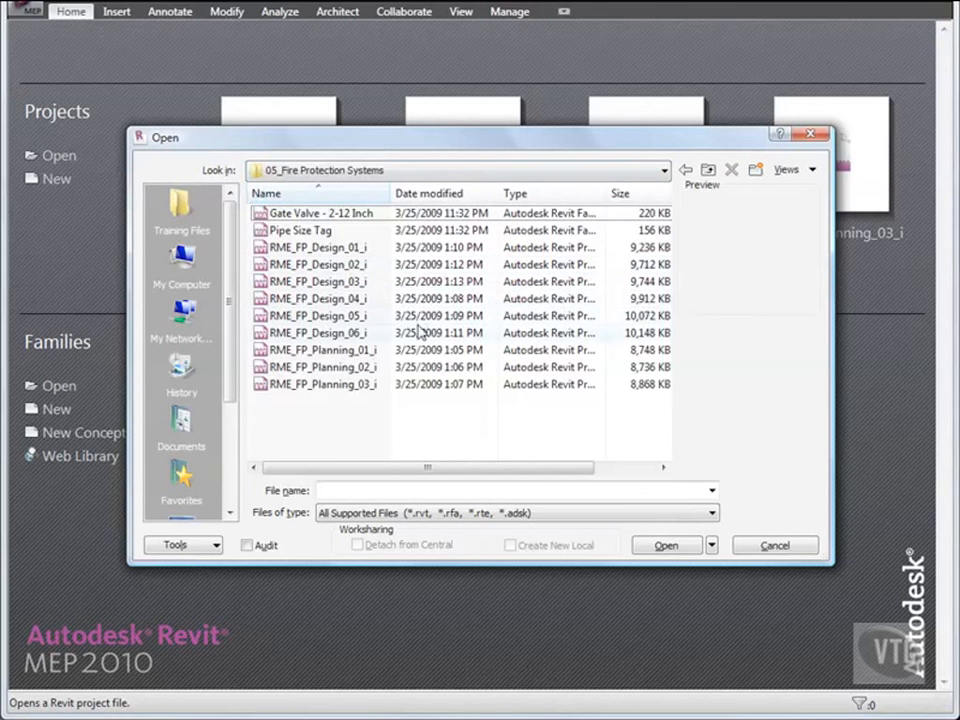
double_click(332, 302)
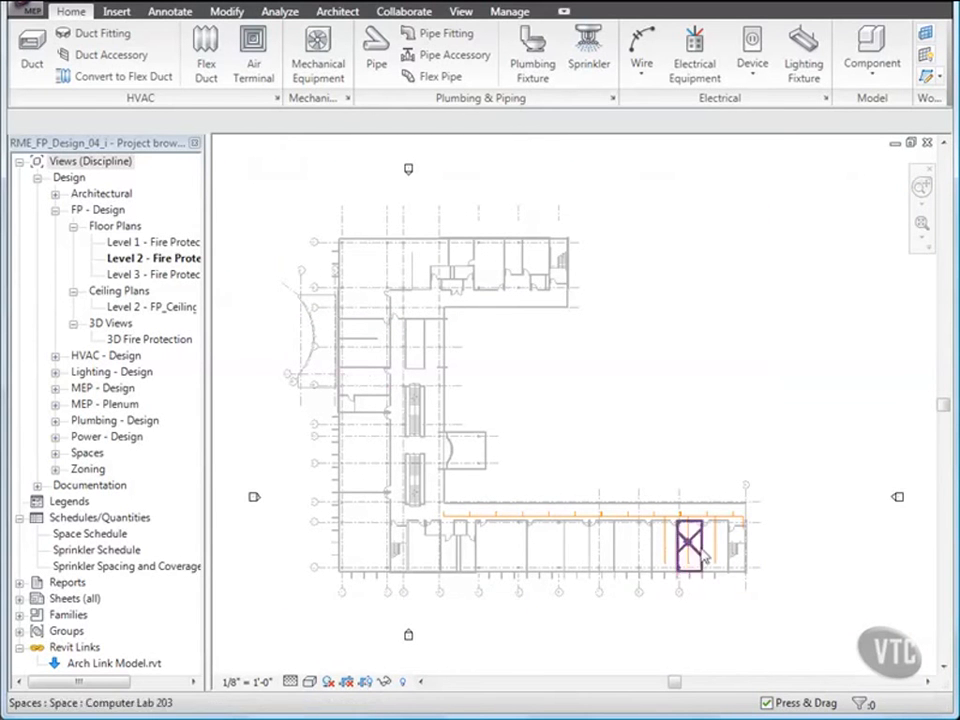
- Create a 1/4" = 1'-0" building section running north to south through the corridor's east end and stairwell, looking east at the pipe riser
scroll(705, 558, "up", 5)
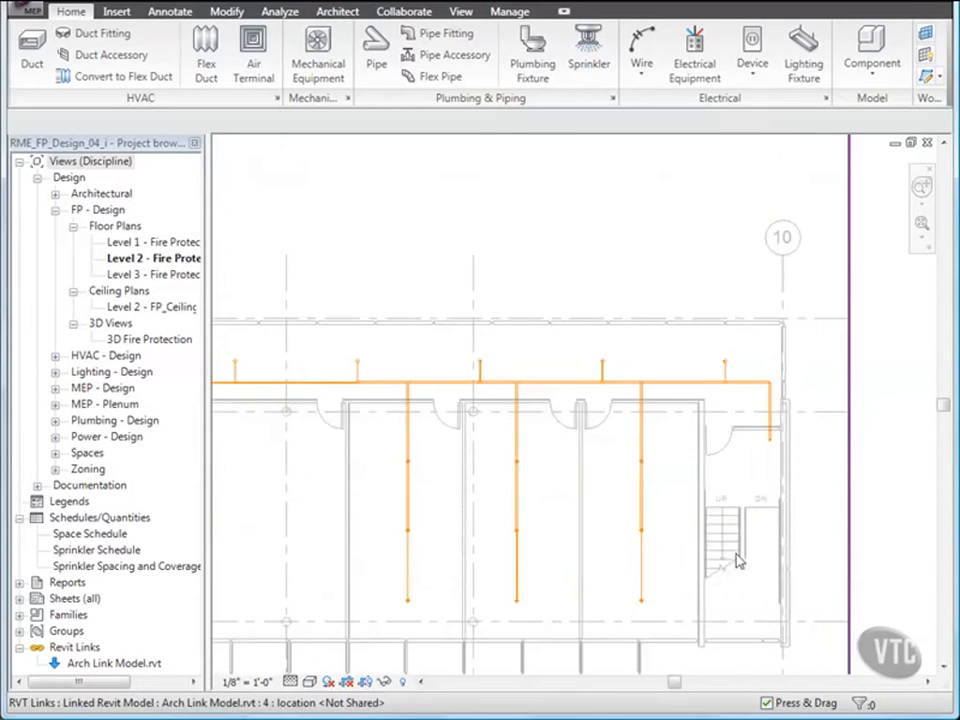
scroll(736, 562, "up", 3)
middle_click_drag(729, 561, 716, 457)
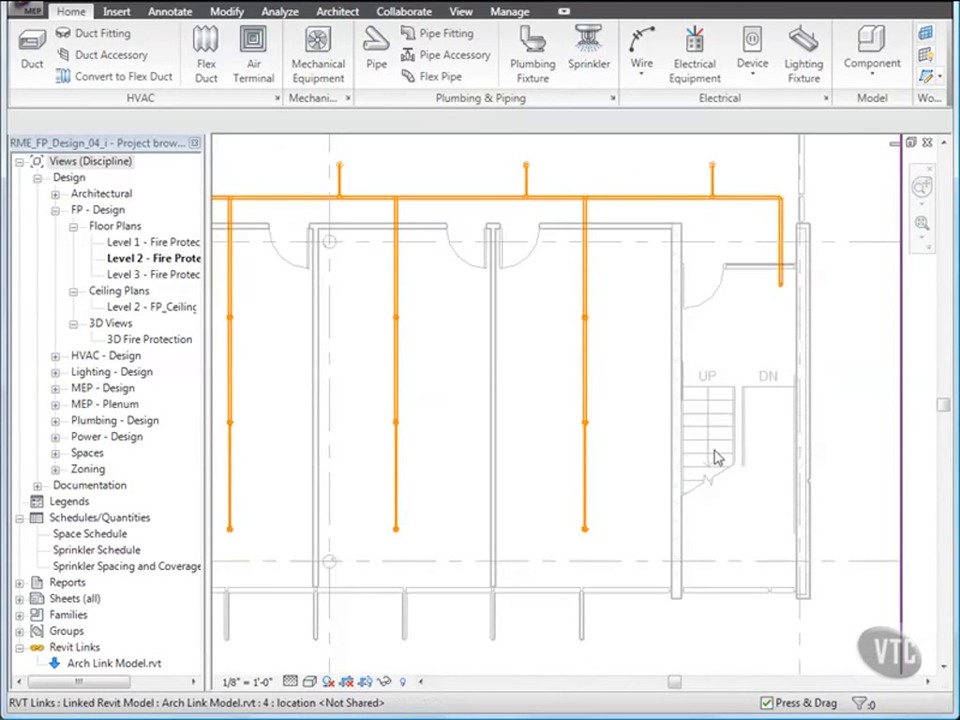
left_click(462, 12)
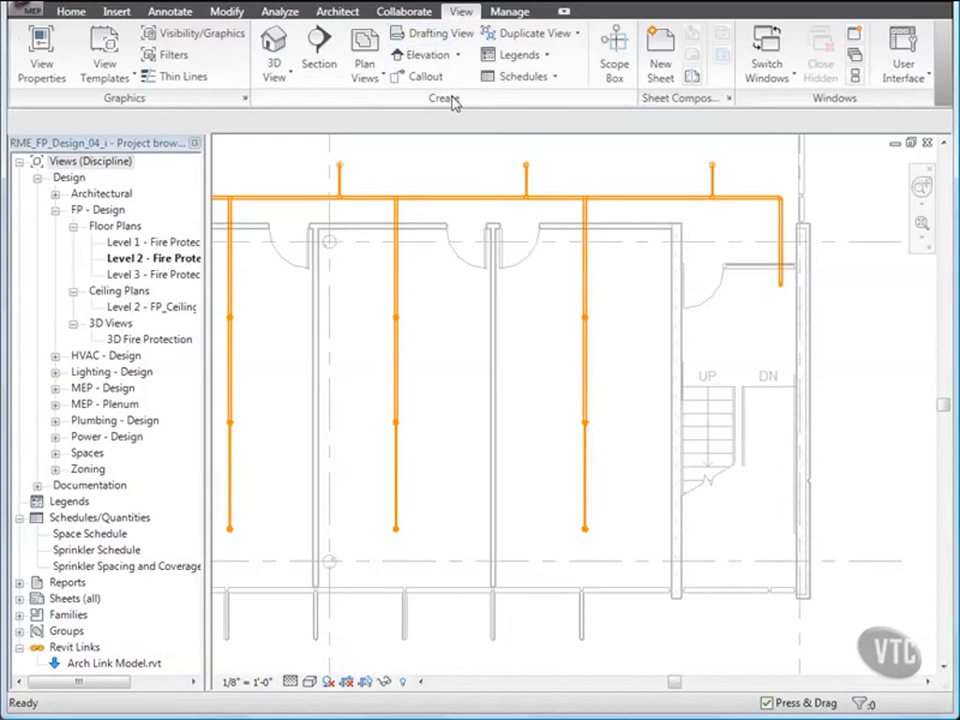
left_click(318, 50)
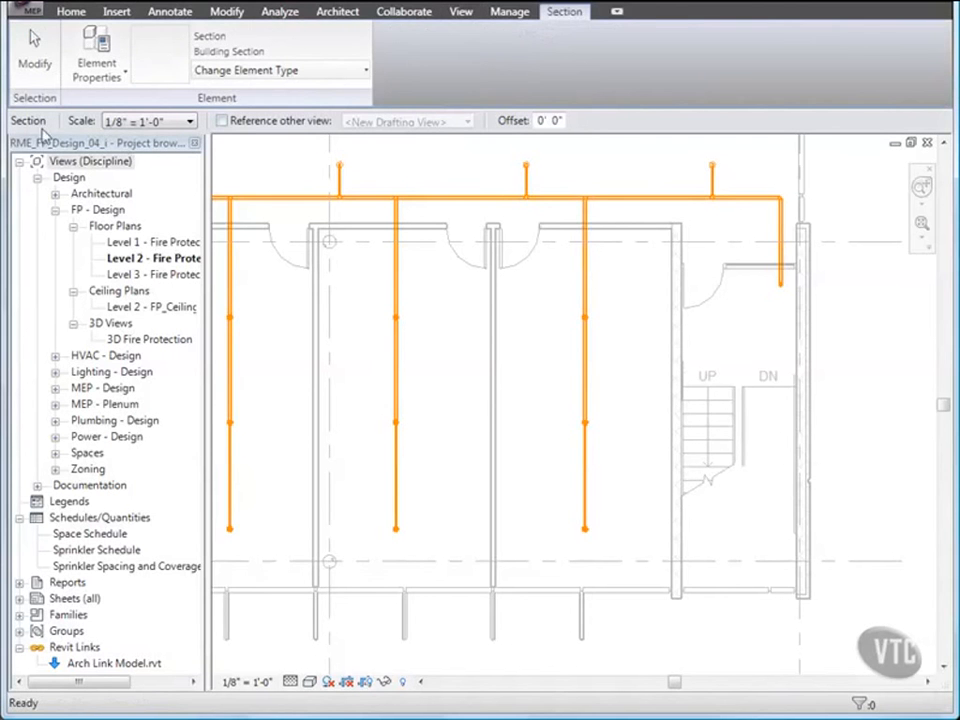
left_click(182, 123)
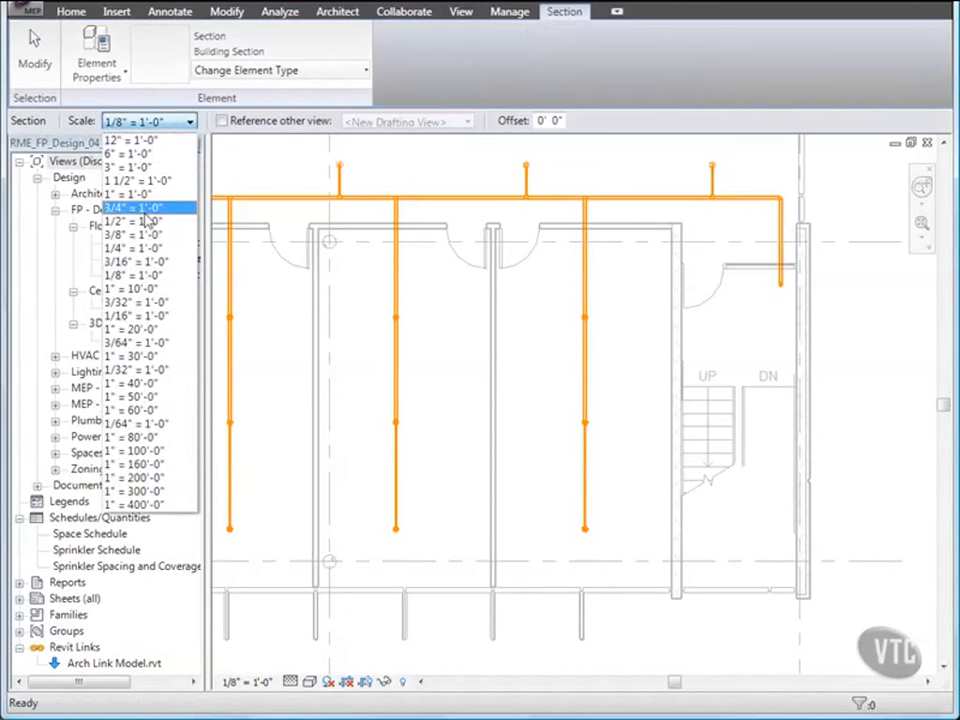
left_click(160, 249)
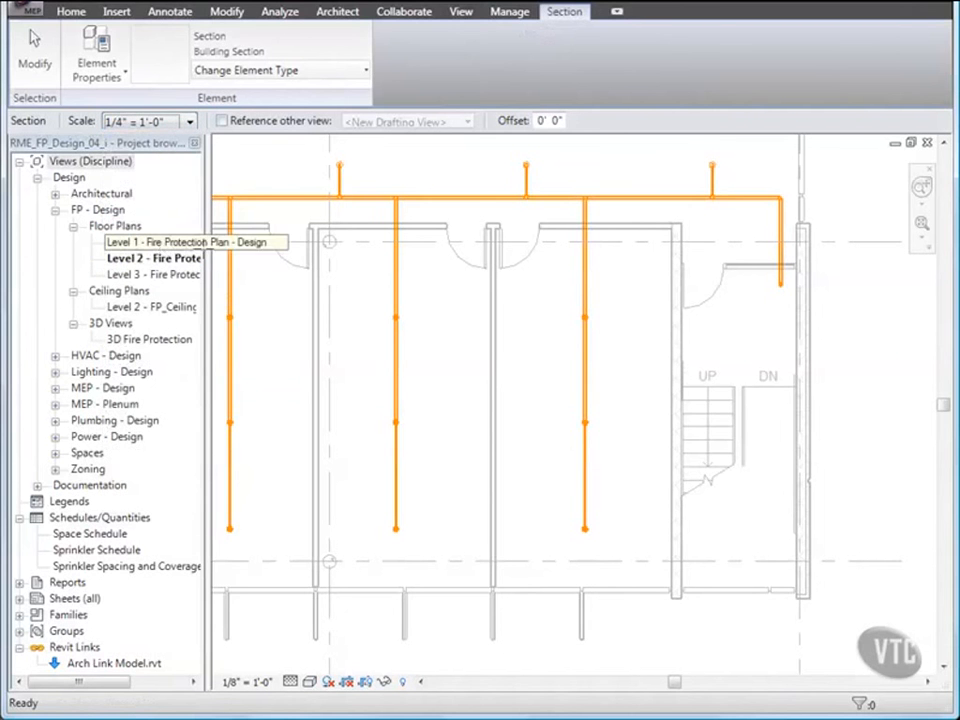
mouse_move(679, 236)
middle_mouse_down()
mouse_move(624, 307)
mouse_move(583, 325)
middle_mouse_up()
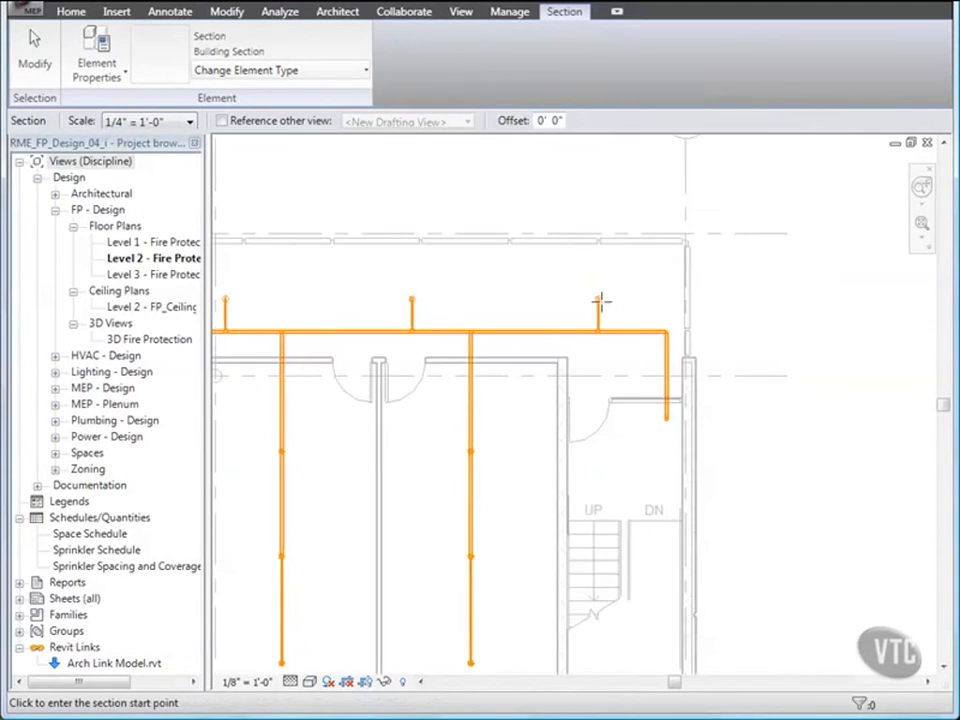
left_click(637, 193)
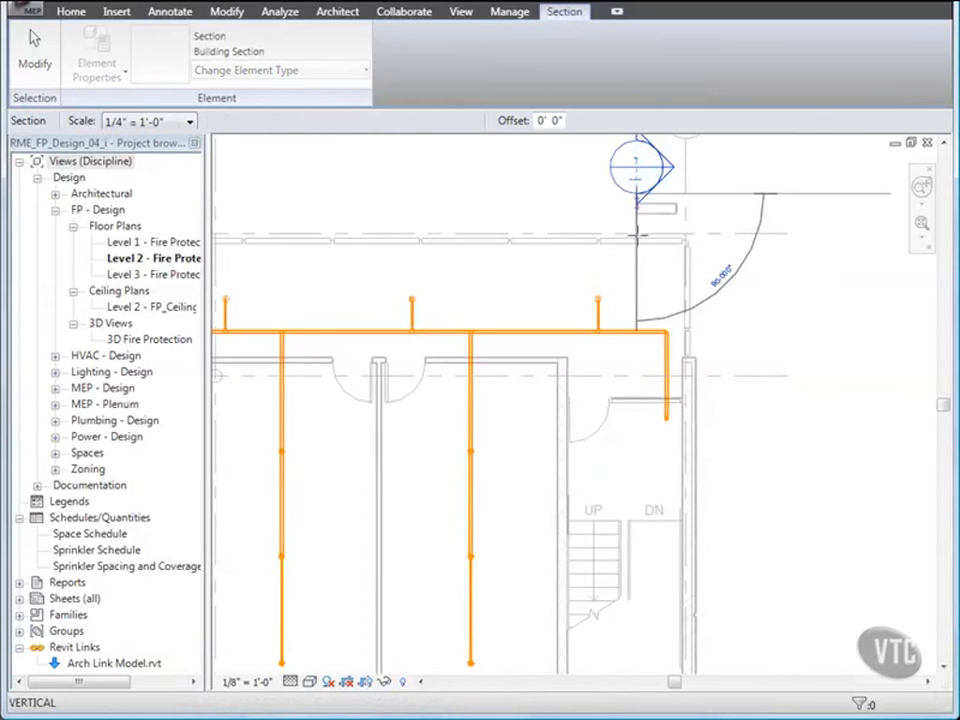
left_click(637, 568)
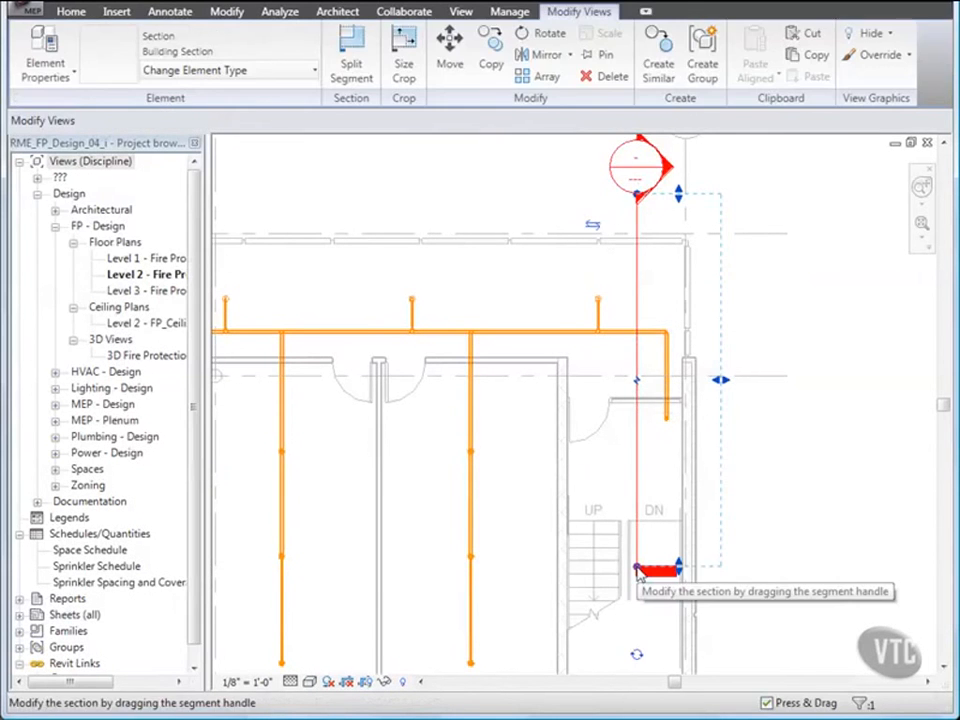
key("Escape")
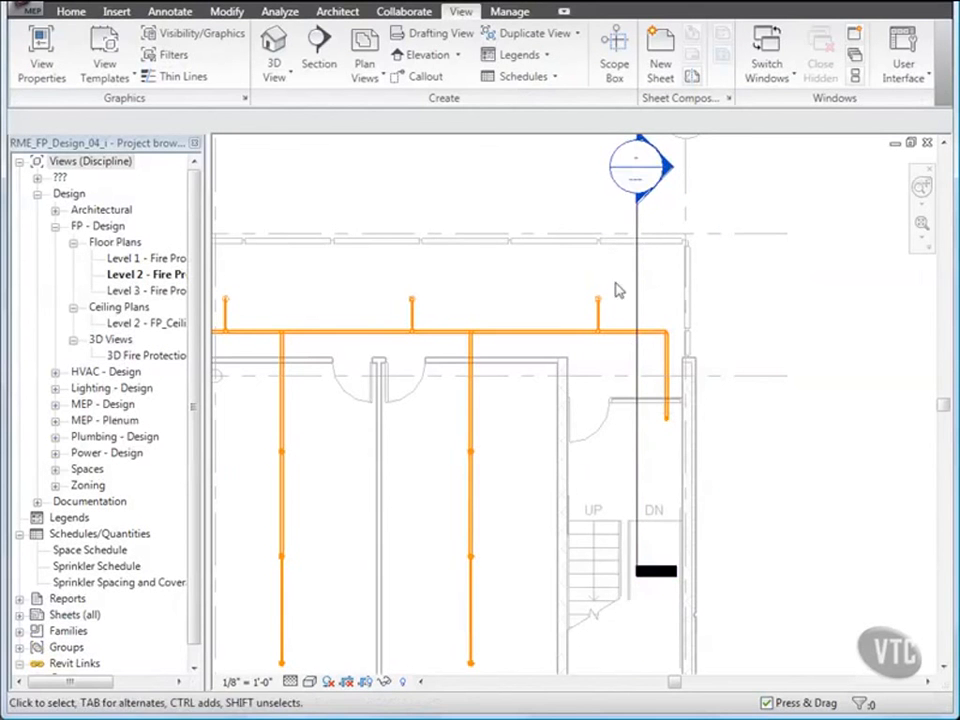
- Open the new stair section view and set its Sub-Discipline to FP - Design and View Classification to Design
double_click(658, 196)
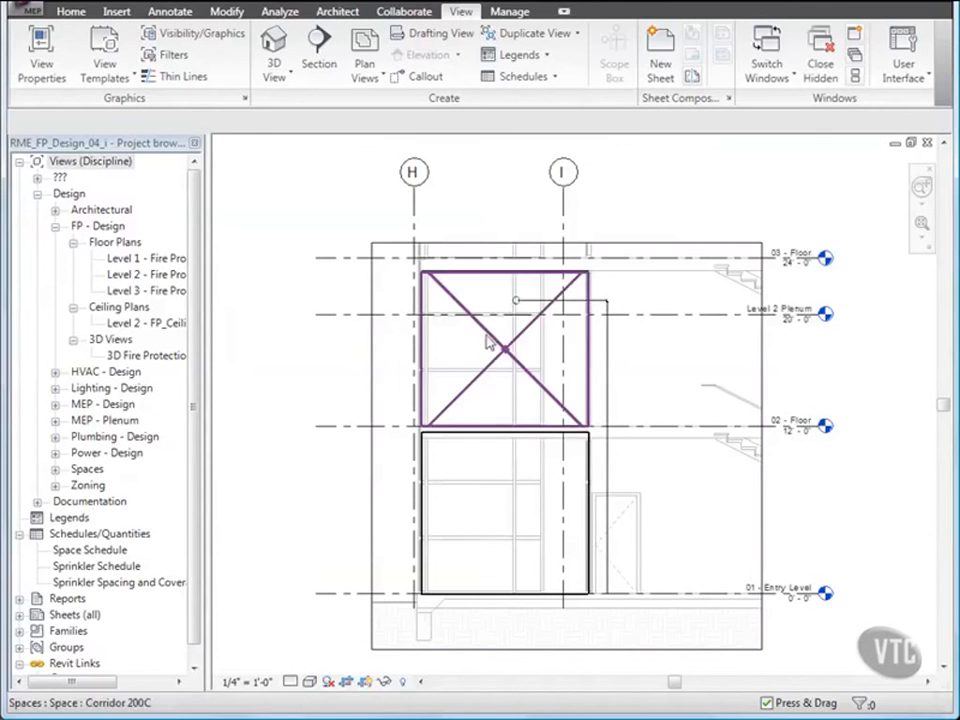
right_click(360, 219)
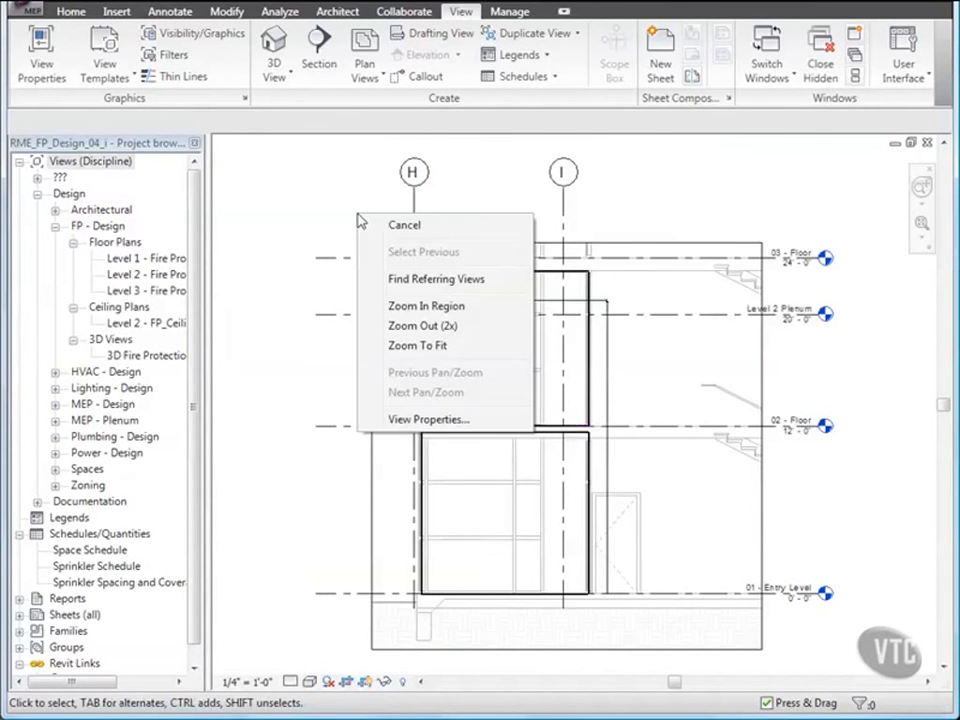
left_click(392, 420)
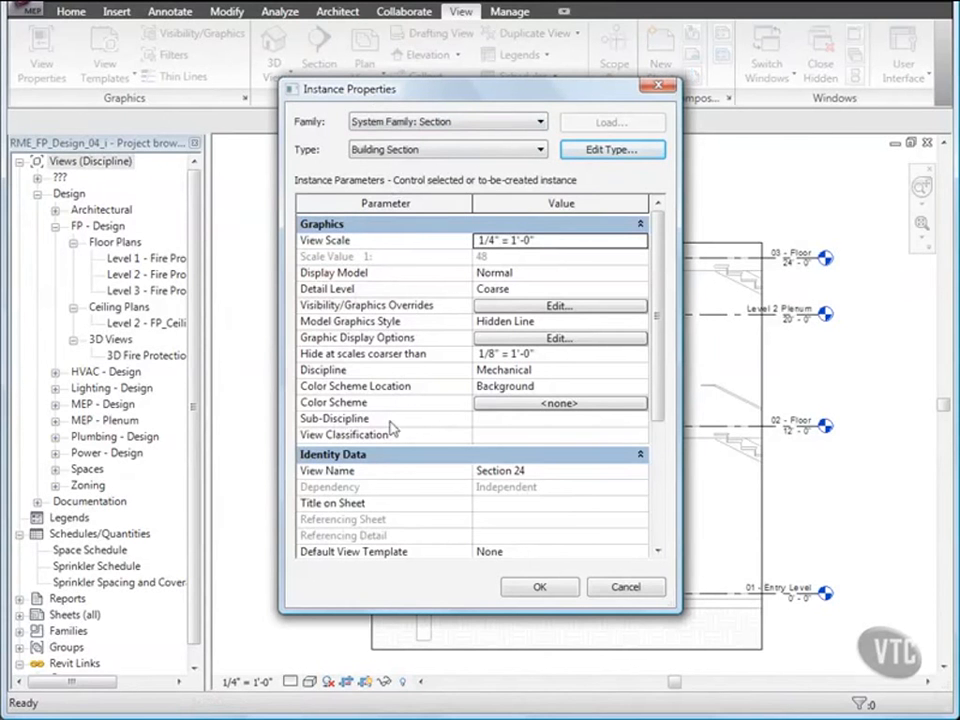
left_click(562, 420)
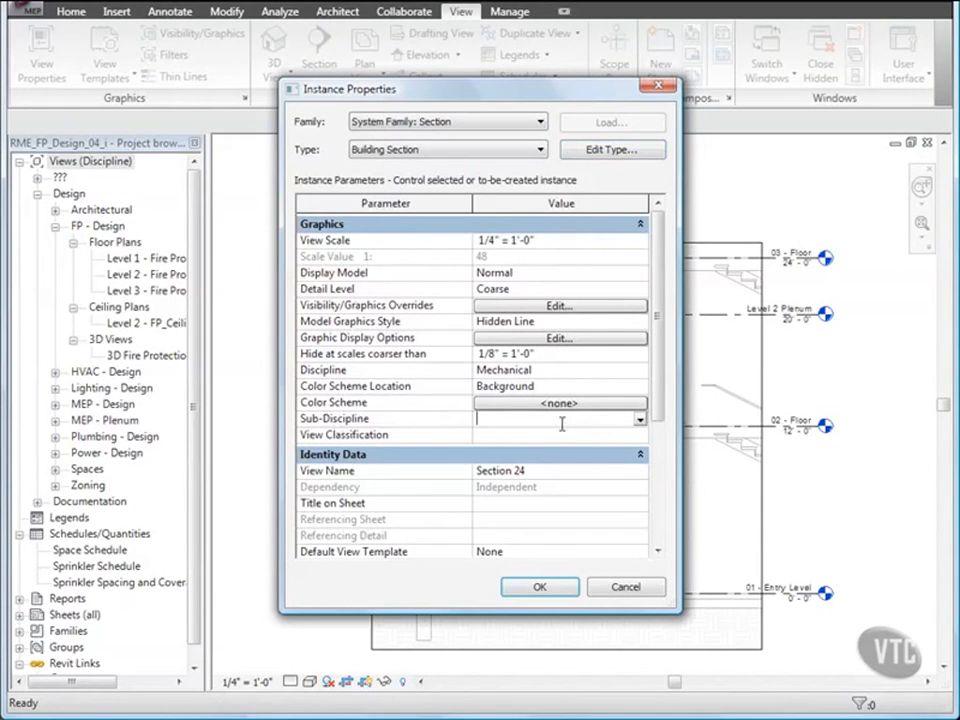
left_click(640, 421)
left_click(522, 476)
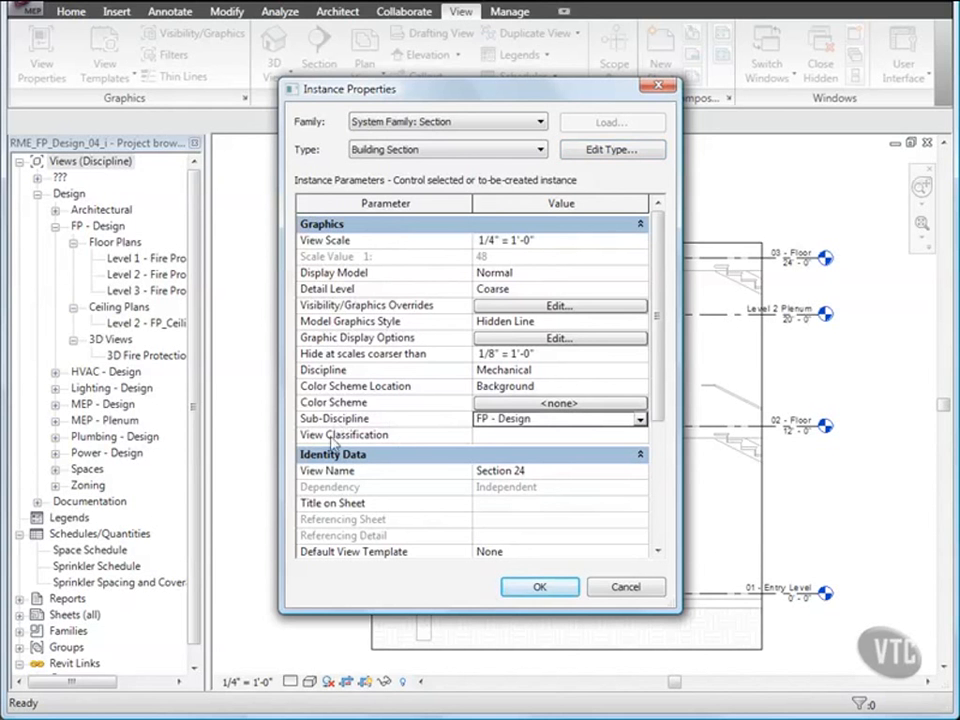
left_click(490, 436)
left_click(641, 440)
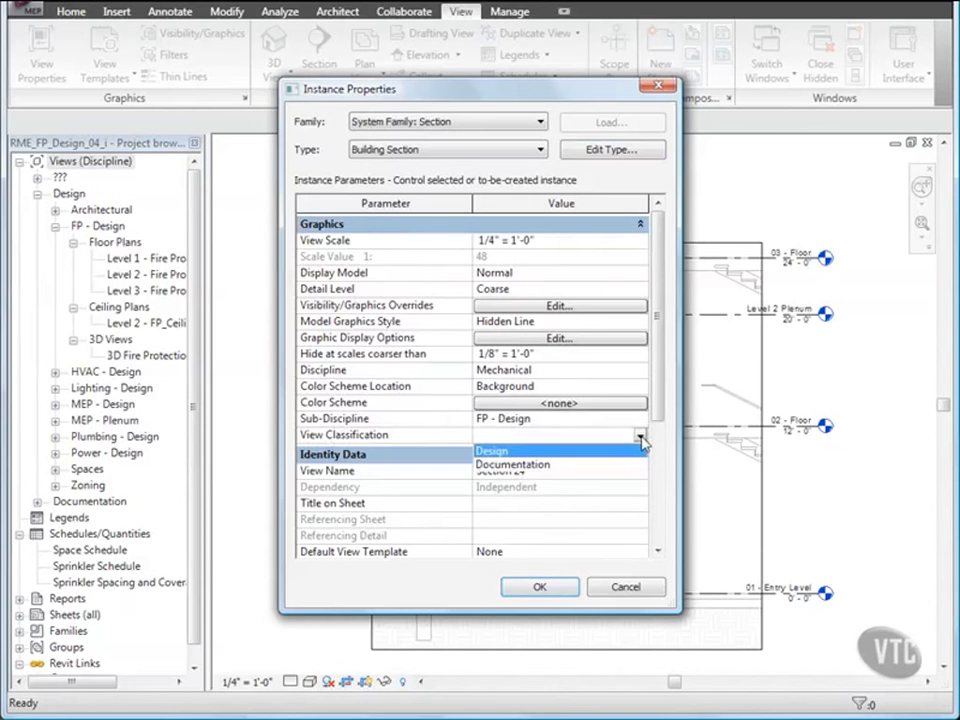
left_click(487, 450)
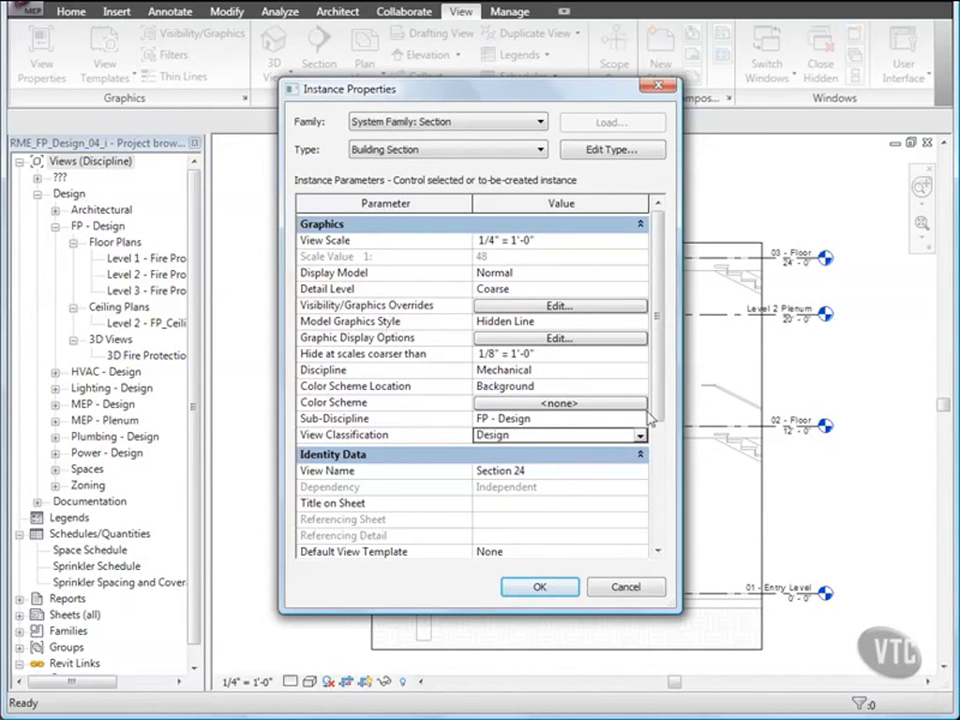
- Rename the section view as FP Section_Stair
left_click_drag(658, 401, 660, 440)
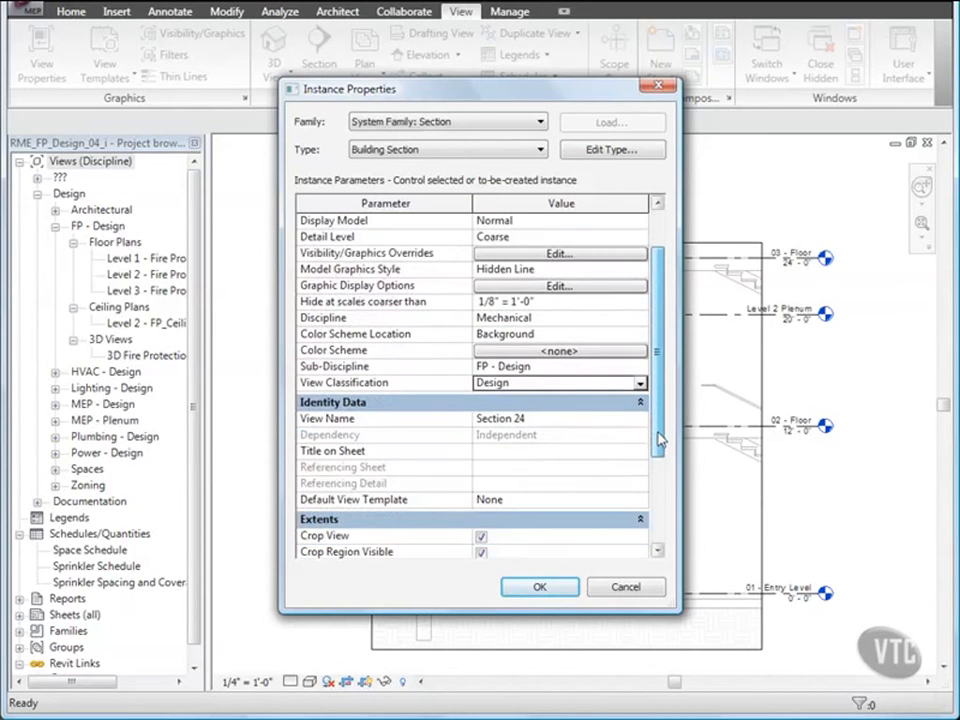
left_click(510, 418)
left_click_drag(522, 418, 432, 426)
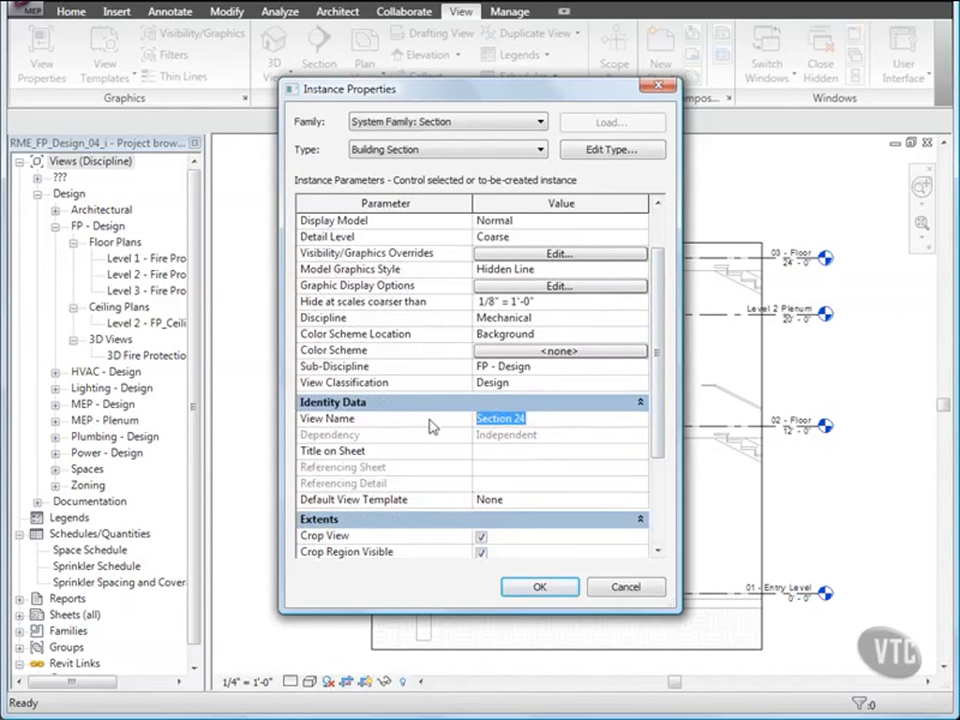
type("FP")
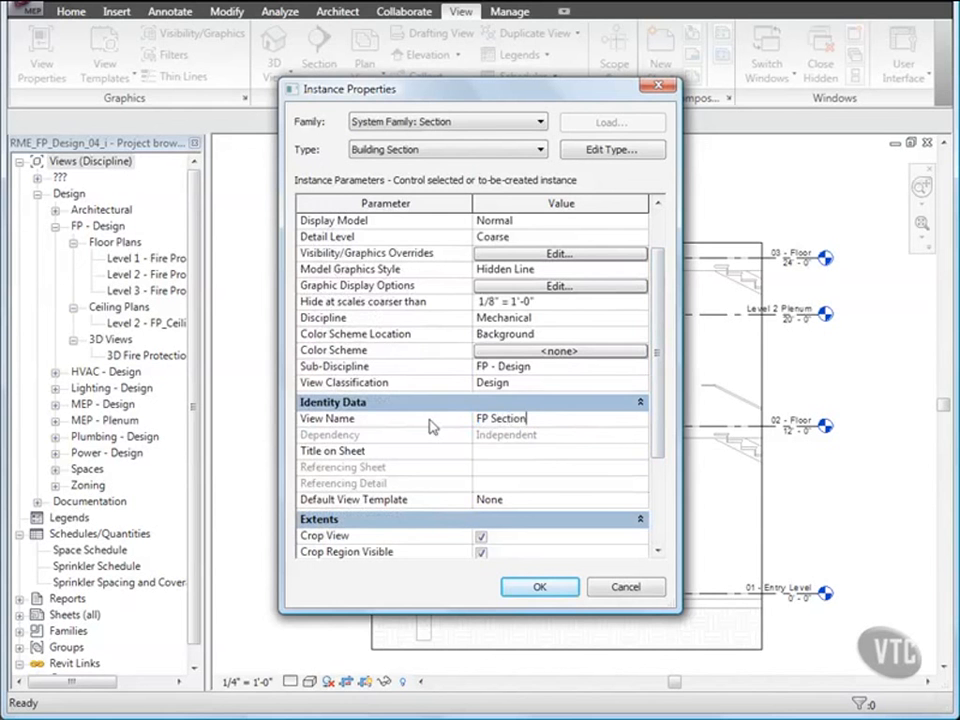
type(" Section Stair")
- Set the section's Default View Template to MEP Section and accept the view properties
left_click(591, 500)
left_click(640, 500)
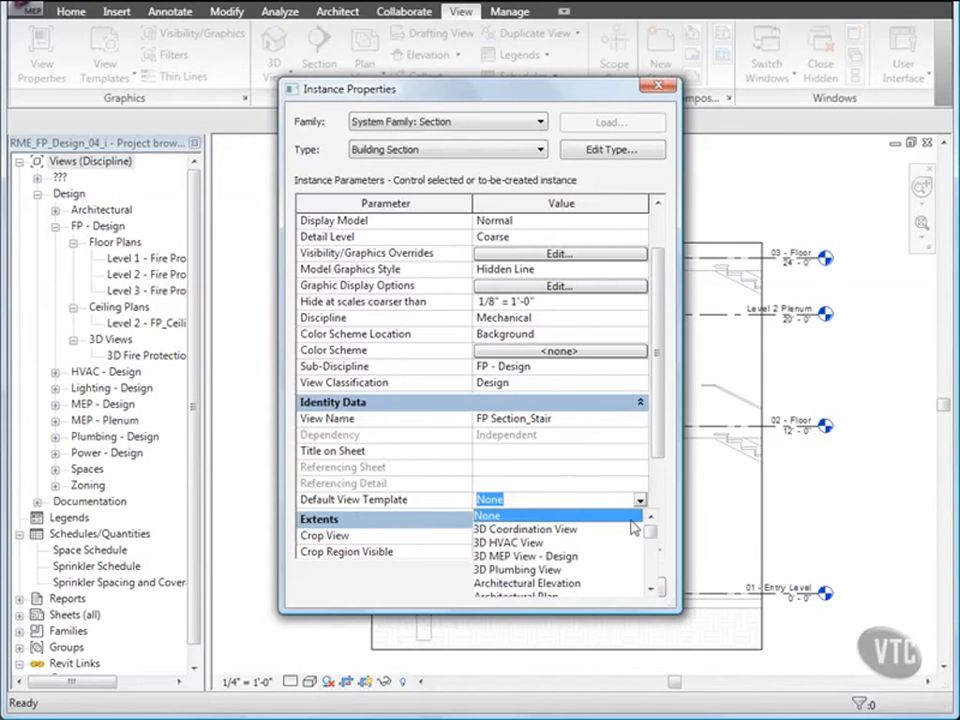
left_click_drag(648, 536, 648, 563)
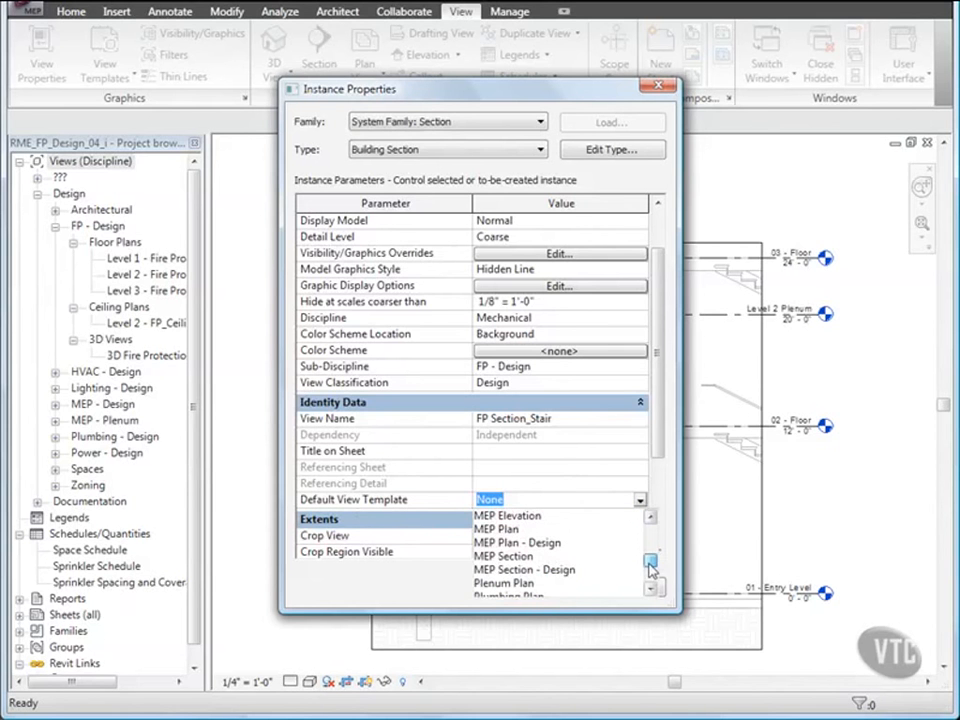
left_click(514, 567)
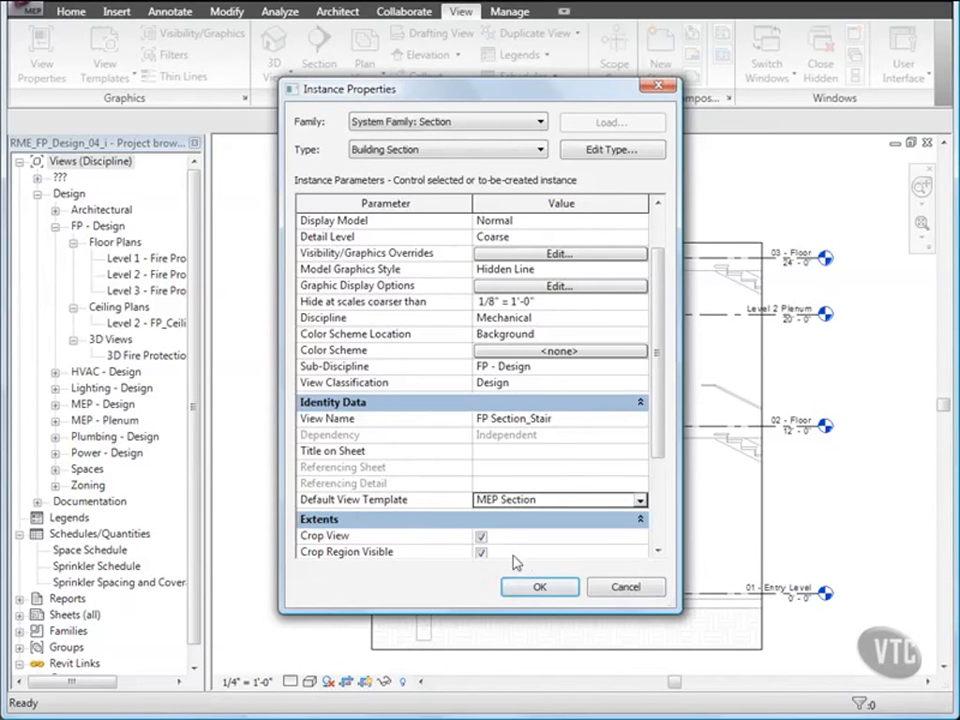
left_click(537, 586)
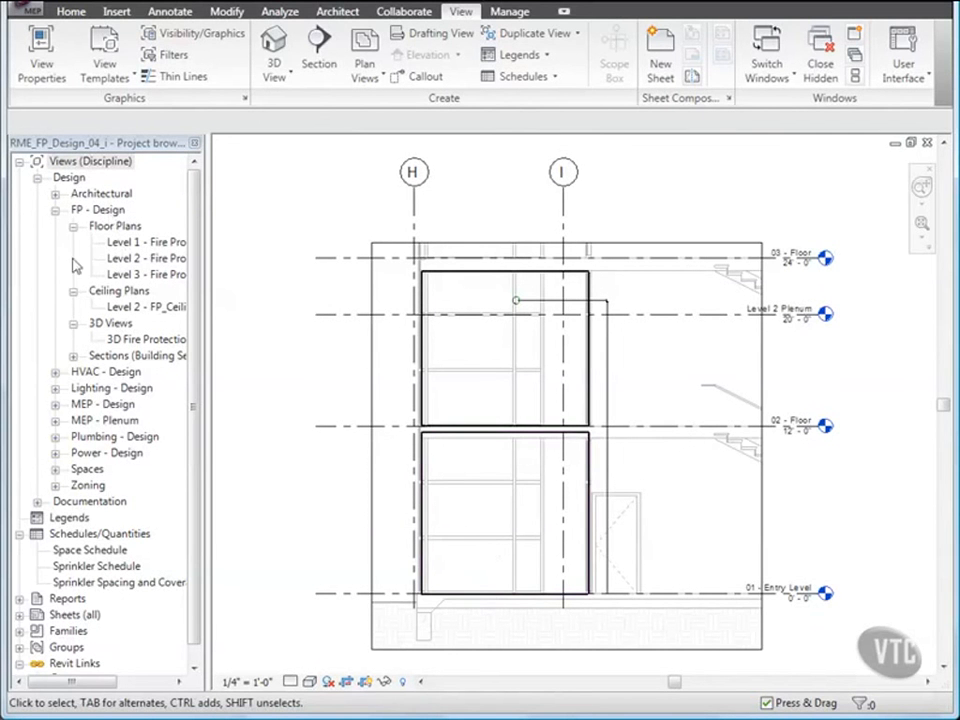
- Apply the default view template to the FP Section_Stair view
left_click(74, 357)
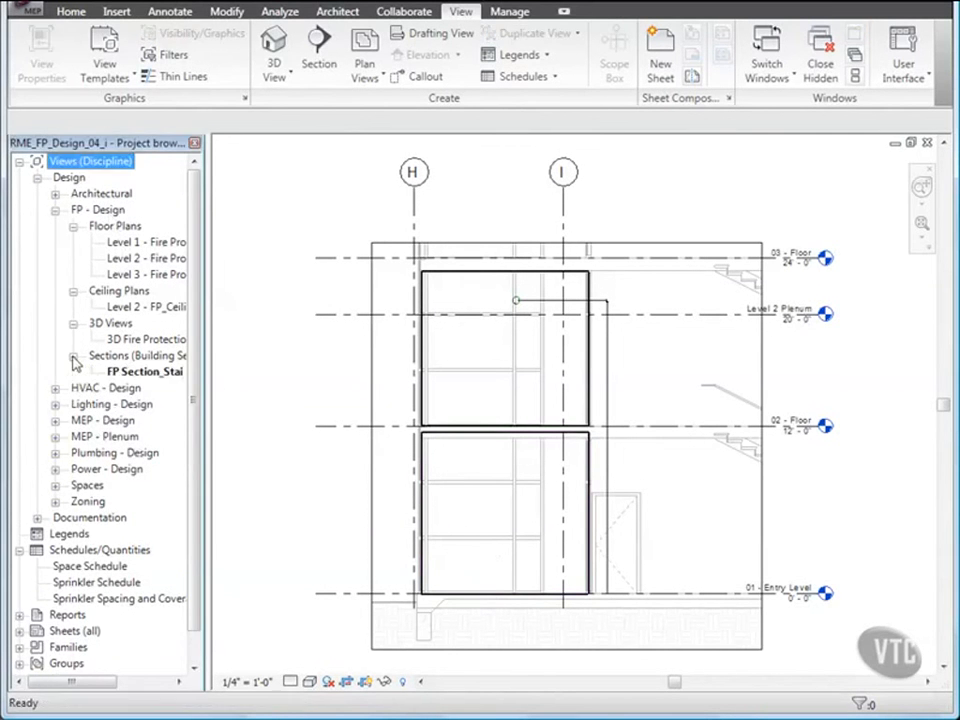
right_click(133, 374)
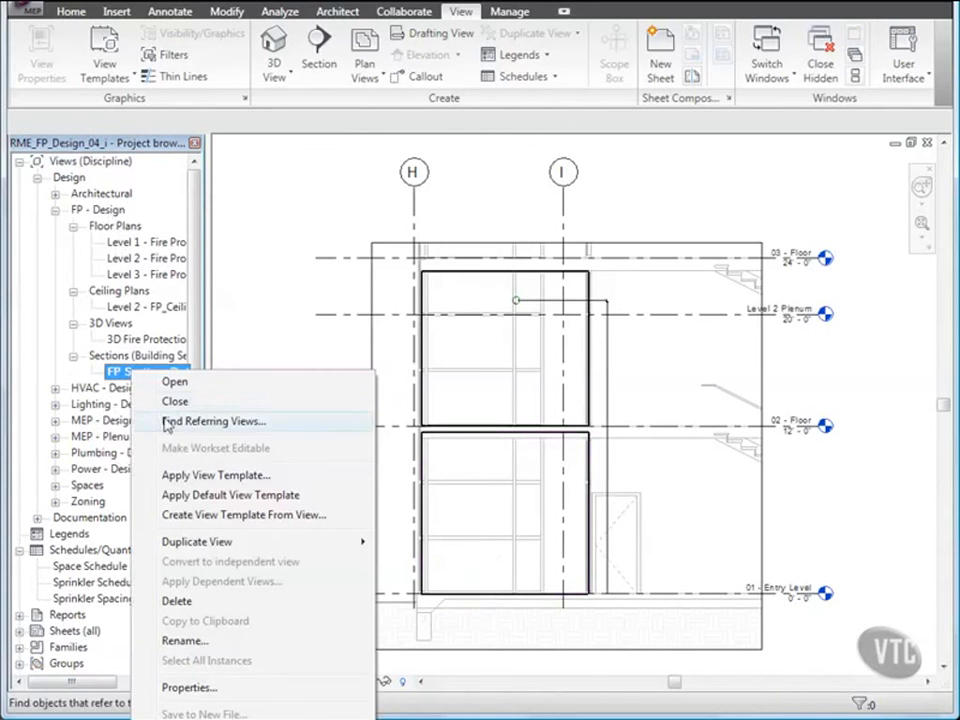
left_click(192, 496)
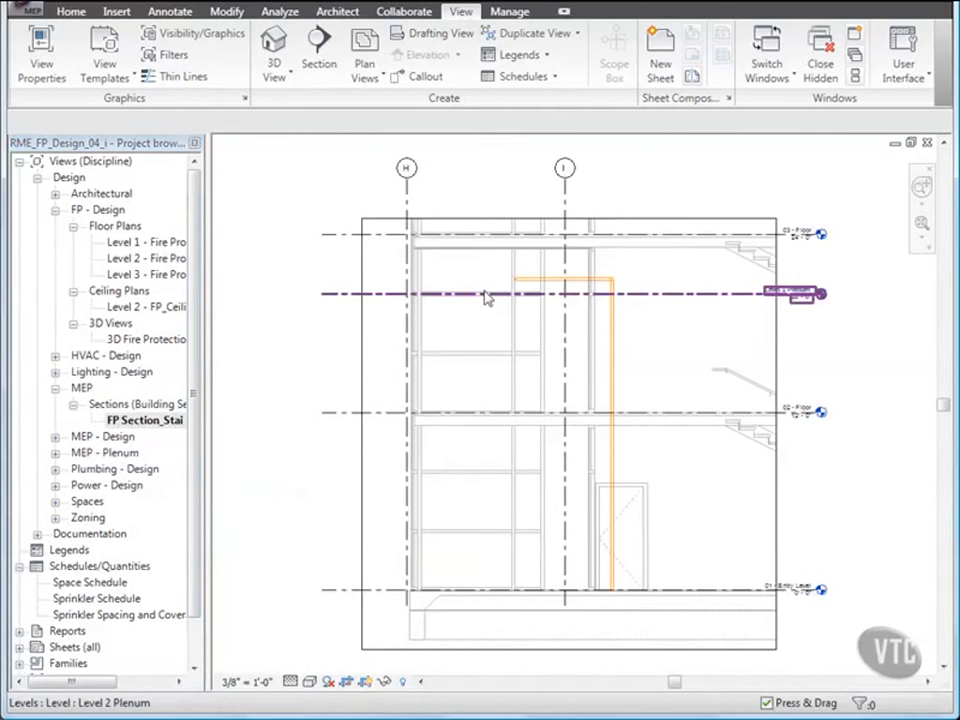
- Extend the section's upper crop boundary farther above the third-floor slab to make room for the riser
scroll(608, 280, "up", 2)
scroll(608, 280, "up", 2)
middle_click_drag(618, 276, 636, 414)
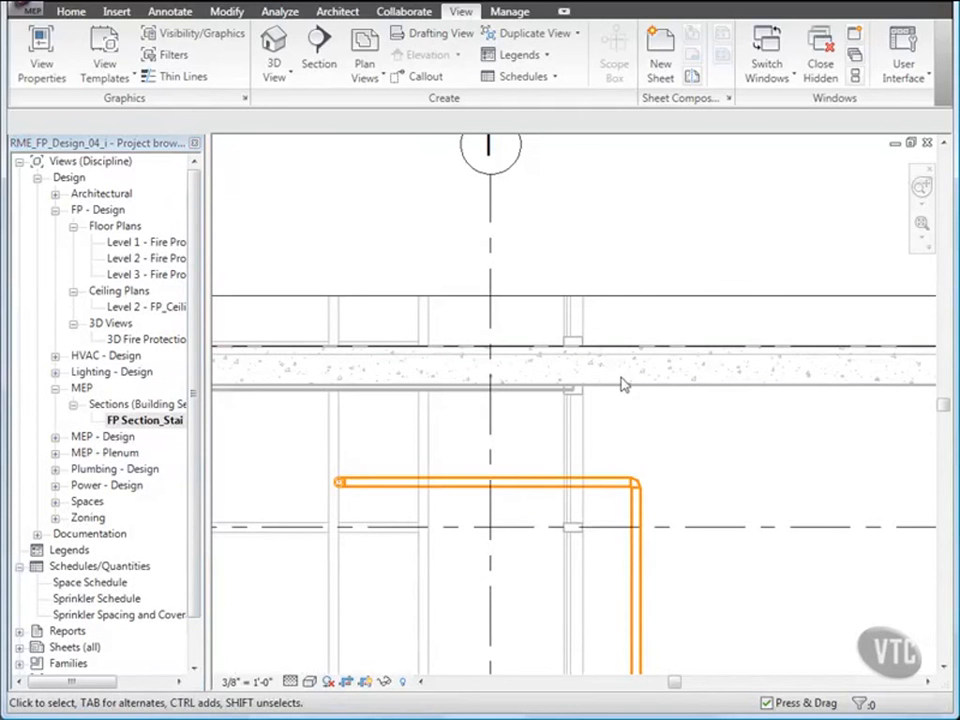
left_click(637, 298)
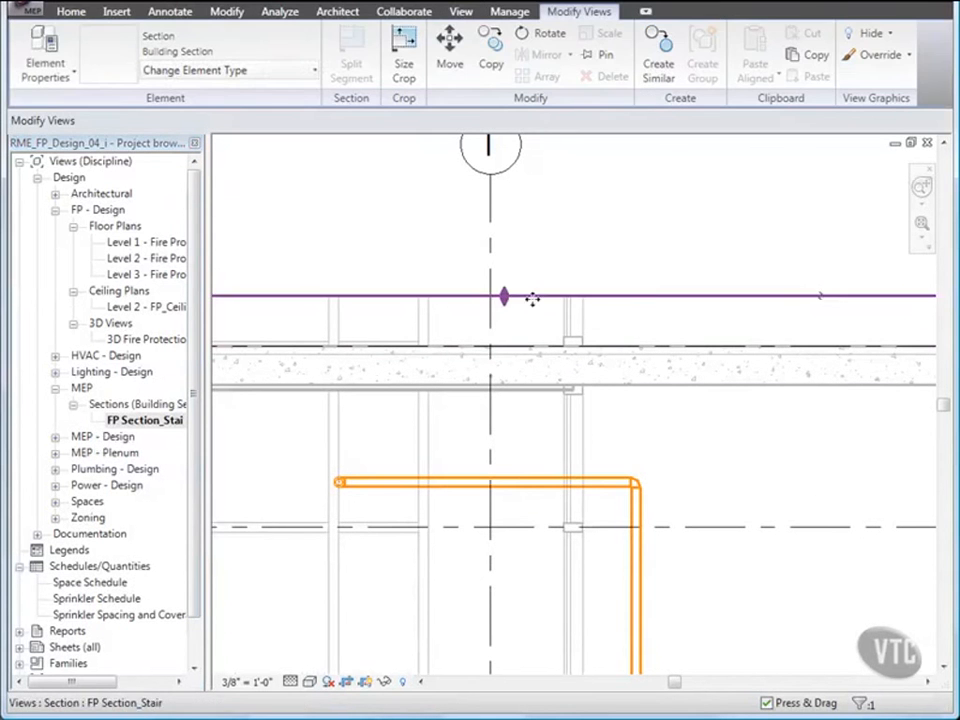
left_click_drag(504, 296, 505, 161)
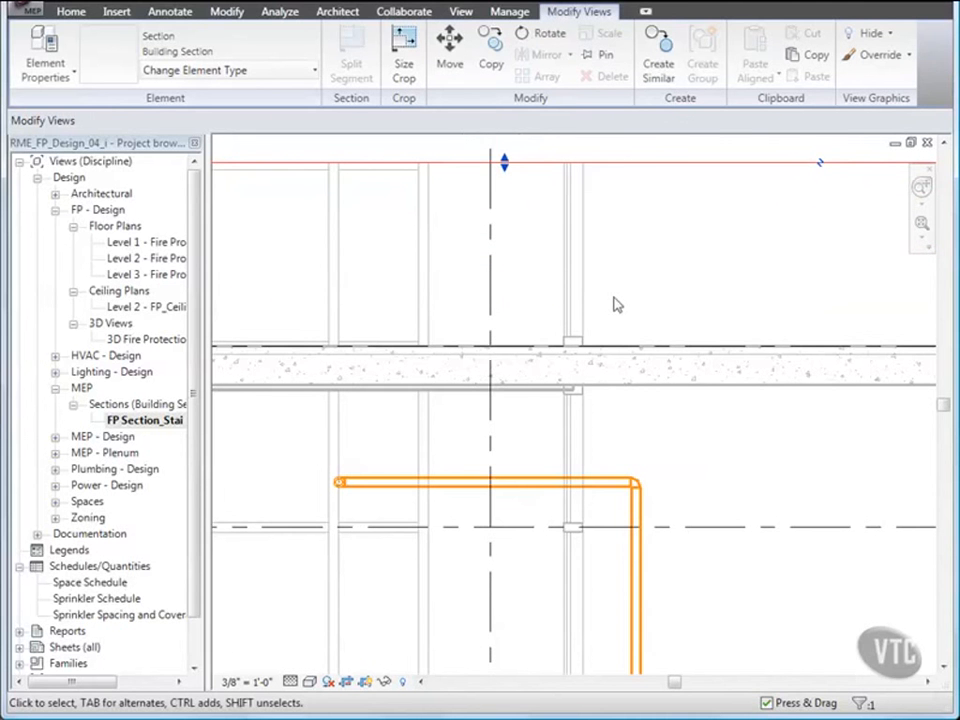
- Convert the pipe elbow at the top of the riser into a tee with an upward opening
left_click(634, 483)
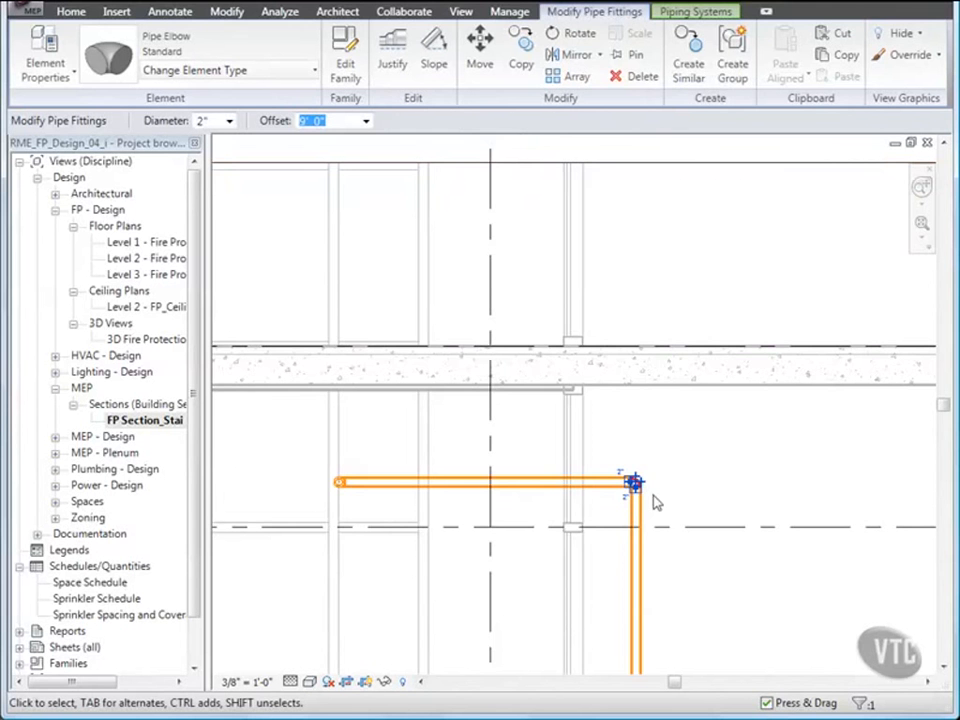
scroll(655, 503, "up", 5)
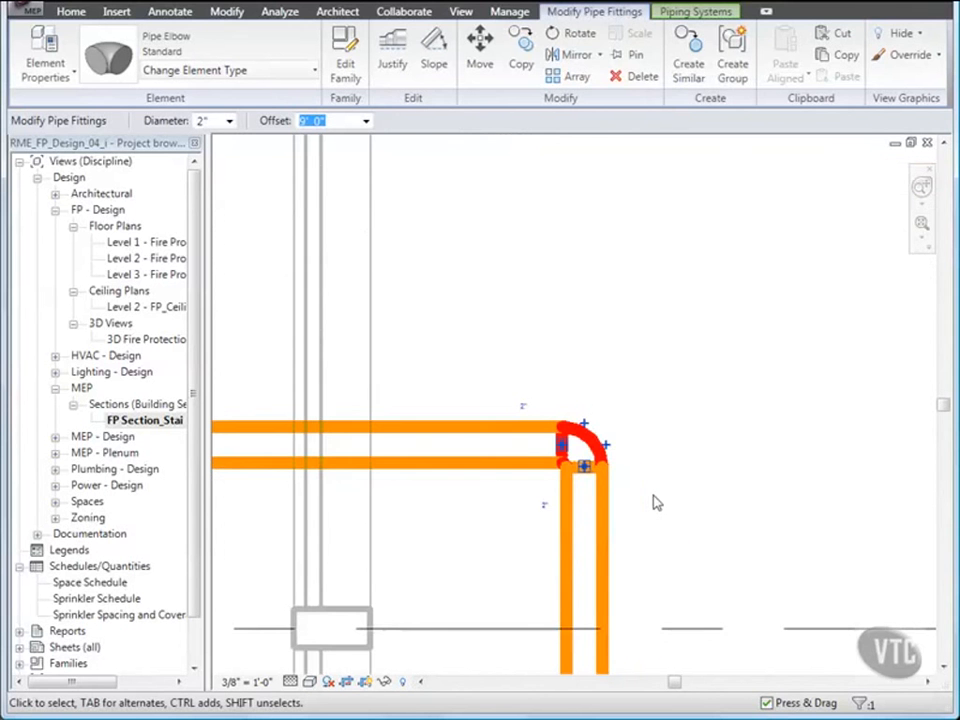
left_click(603, 401)
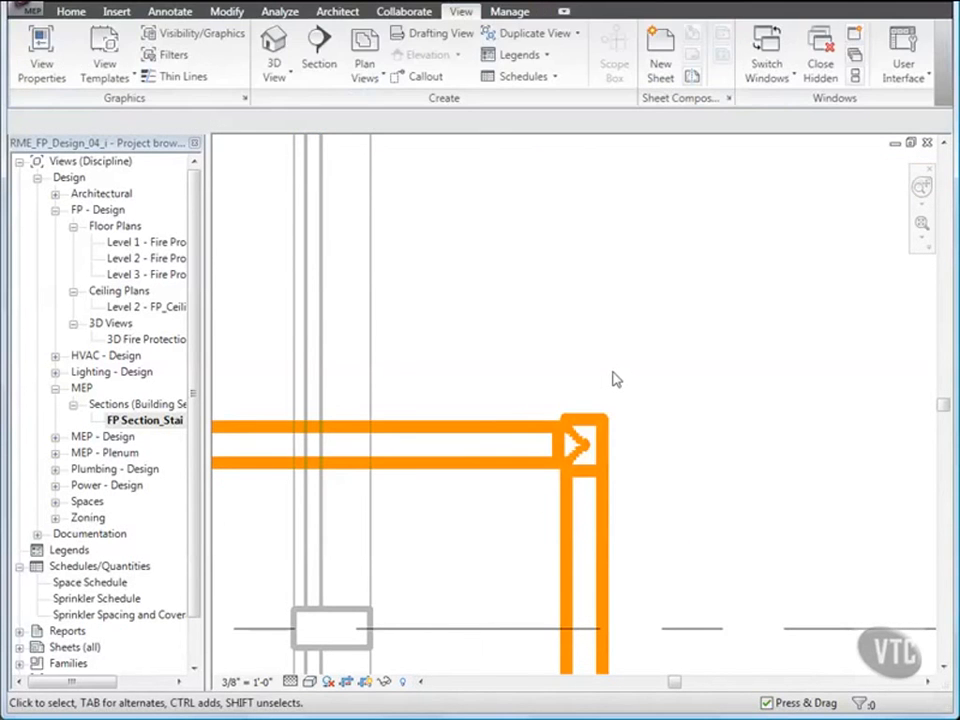
- Draw a 2" Fire Protection - Wet pipe 7' straight up from the riser tee through the third-floor slab
left_click(598, 427)
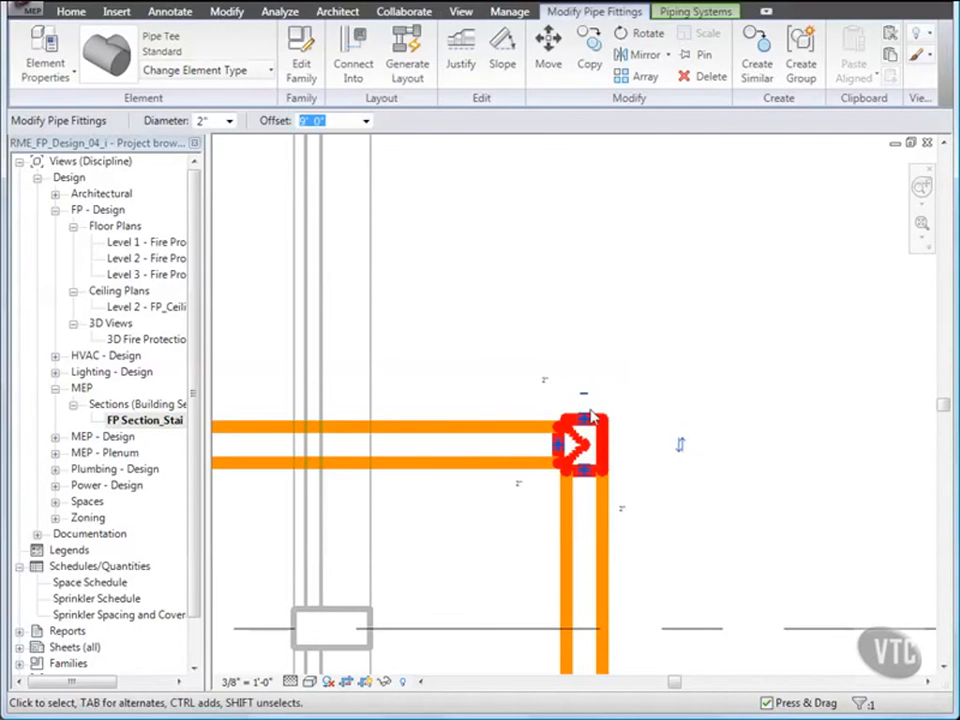
right_click(585, 425)
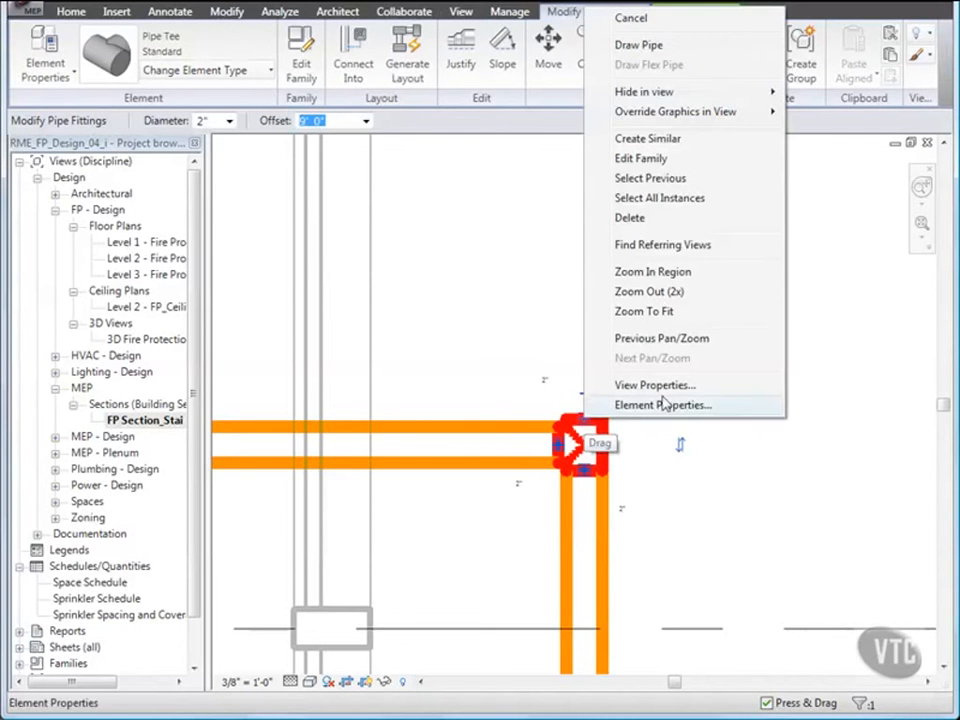
left_click(638, 45)
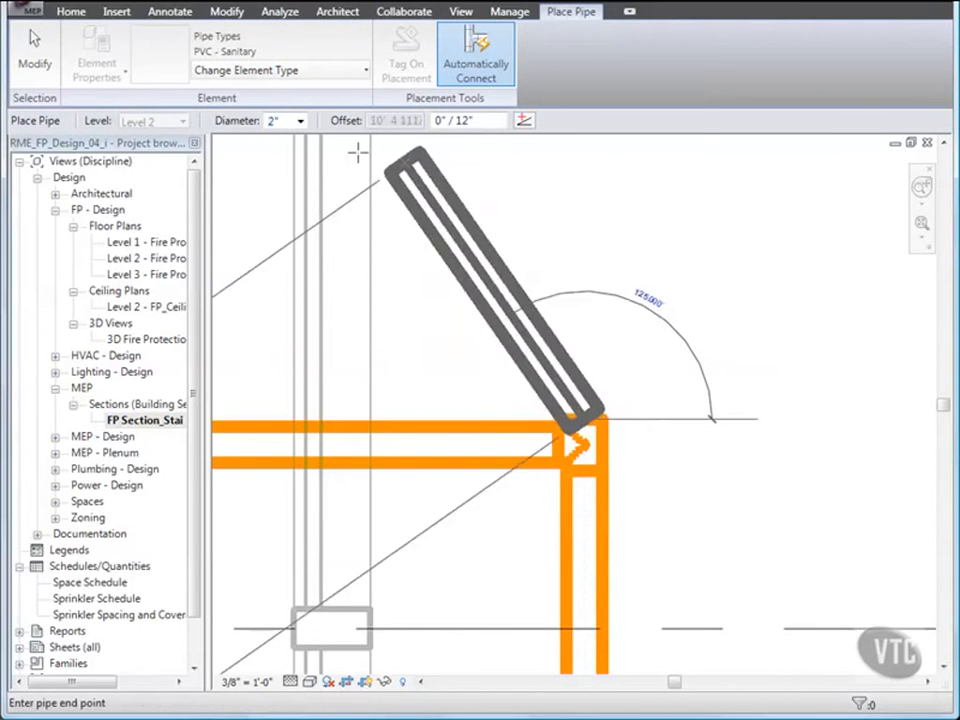
left_click(327, 77)
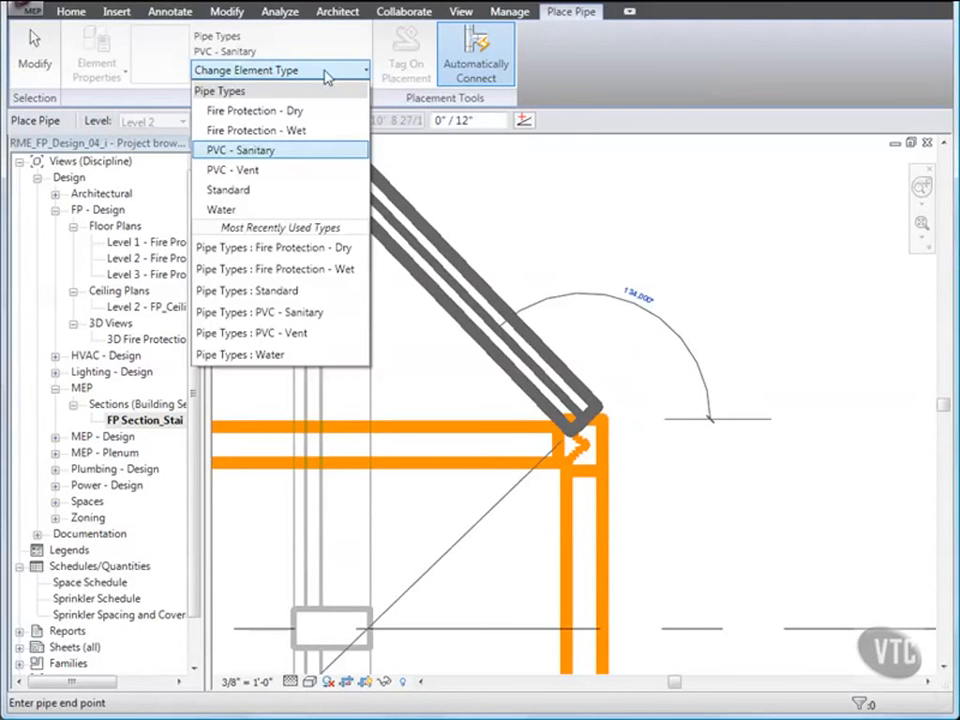
left_click(279, 131)
scroll(531, 241, "down", 1)
middle_click_drag(549, 257, 541, 313)
scroll(531, 288, "down", 2)
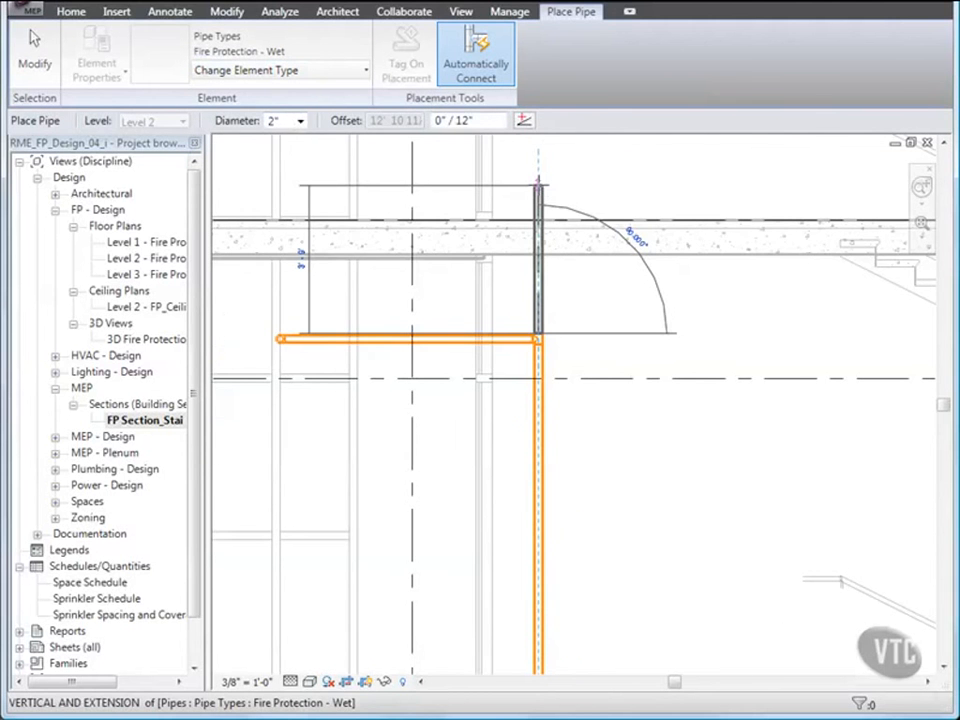
left_click(537, 184)
scroll(531, 369, "down", 2)
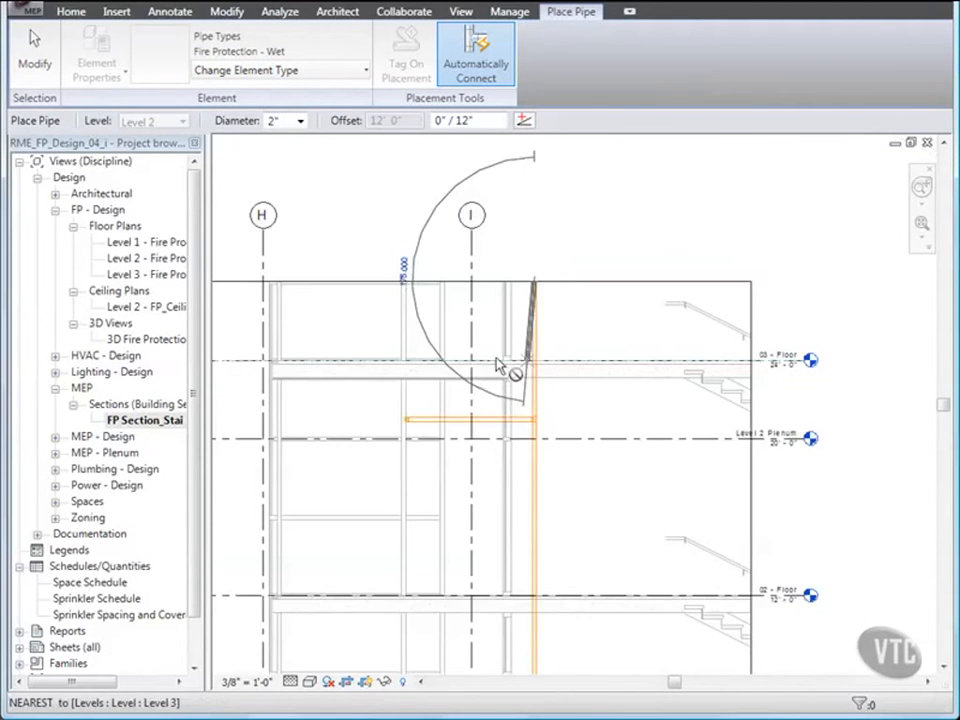
left_click(43, 59)
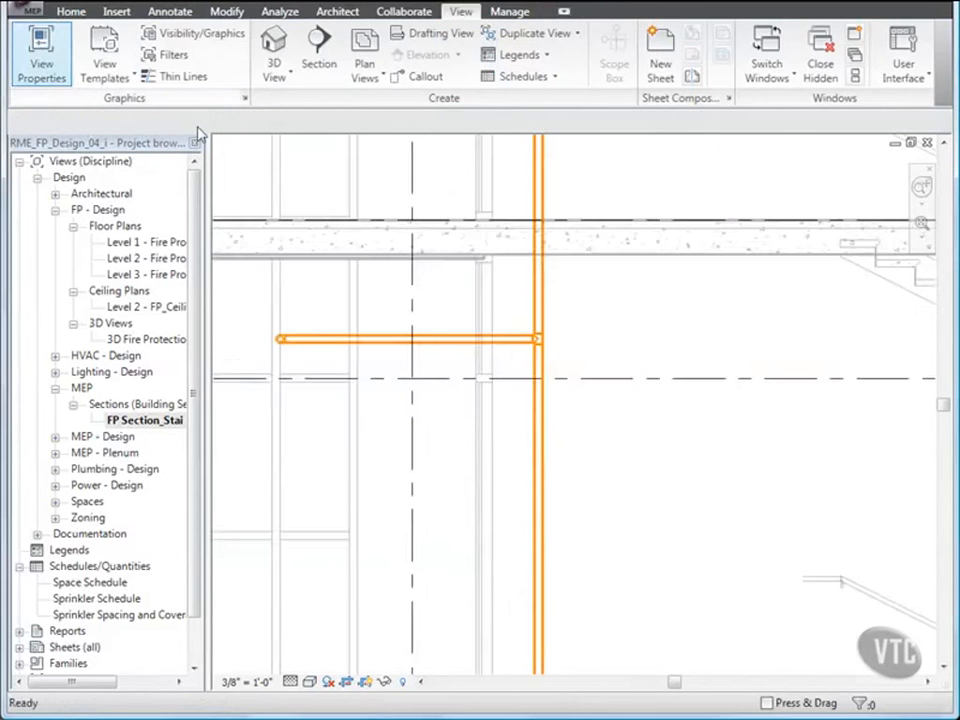
- Raise the section's upper crop boundary above the end of the extended riser and fit the whole section in view
scroll(563, 383, "down", 3)
left_click(576, 280)
mouse_move(518, 281)
left_mouse_down()
mouse_move(514, 228)
mouse_move(517, 263)
left_mouse_up()
middle_click_drag(524, 320, 525, 264)
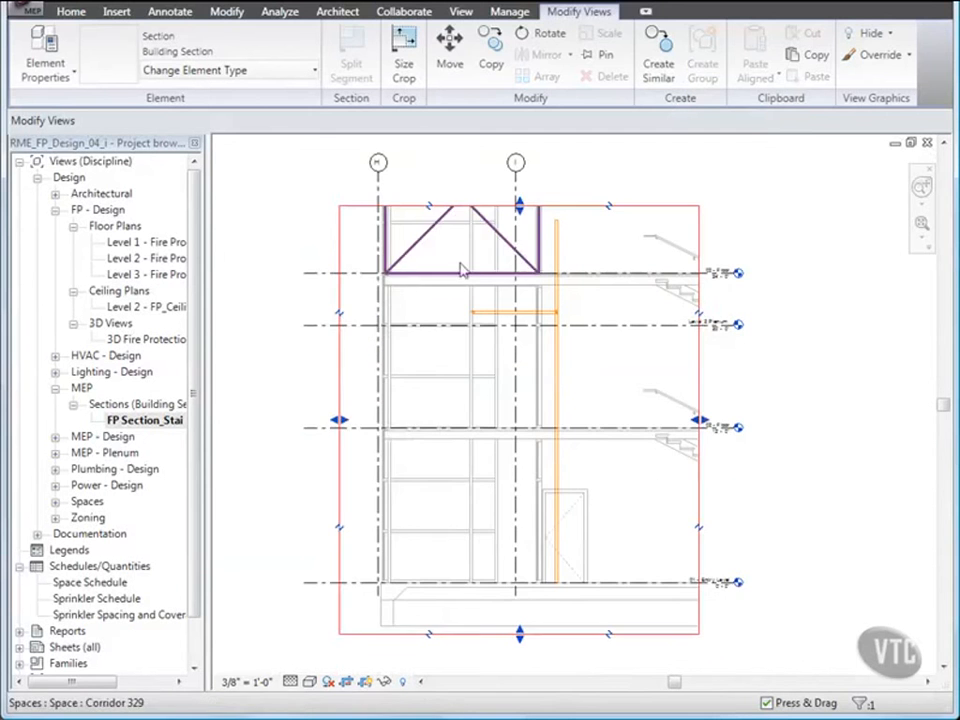
left_click(265, 242)
right_click(257, 247)
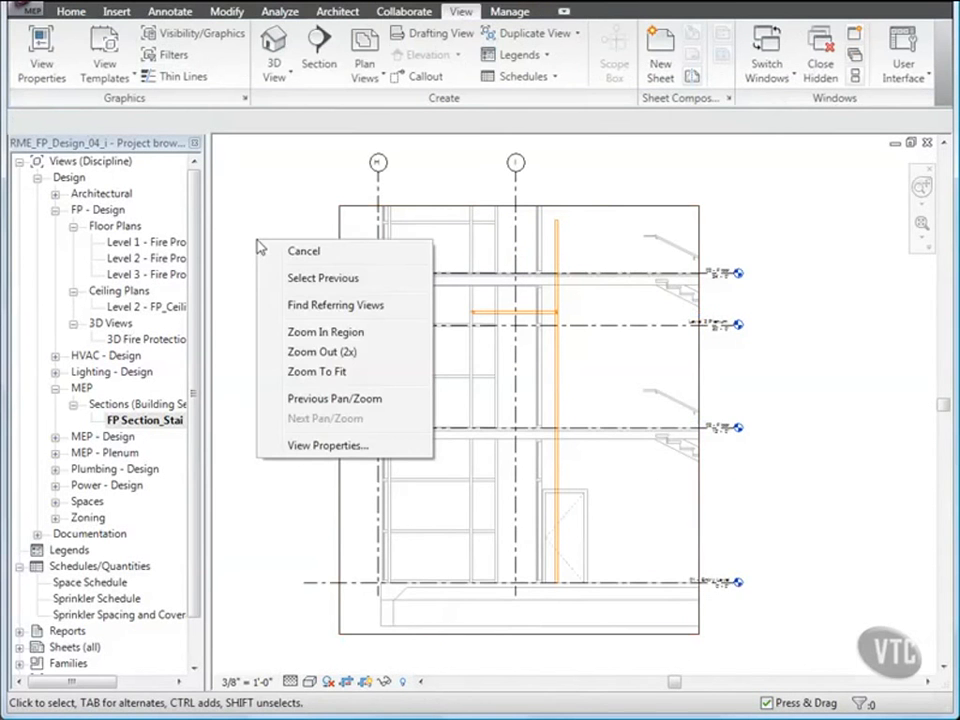
left_click(312, 371)
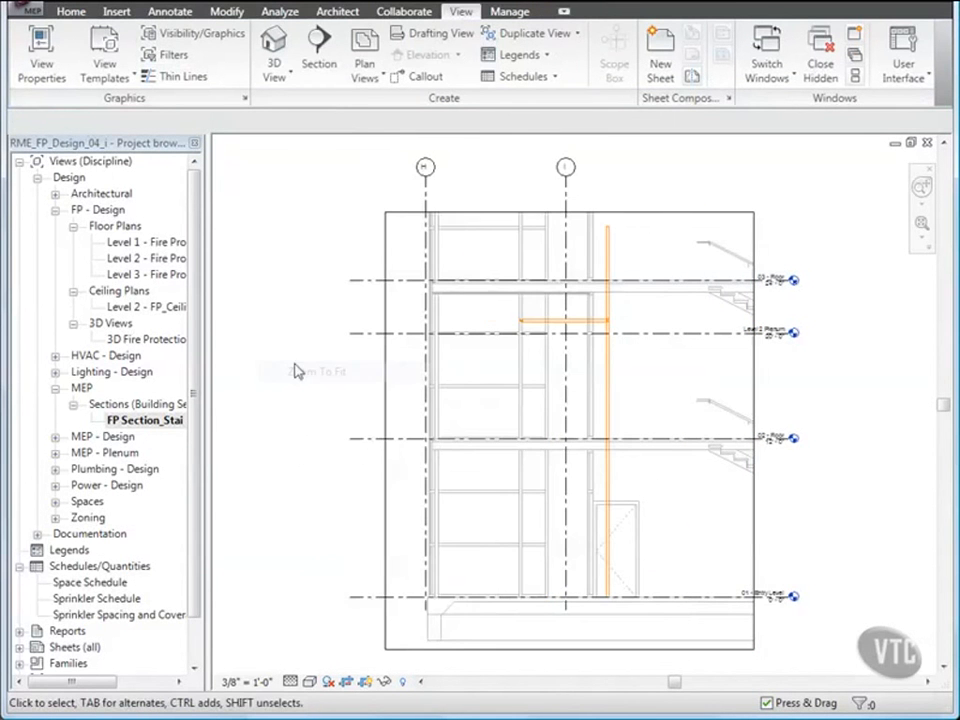
- In the Level 2 fire protection plan, place a 1" surface-mounted hose reel cabinet on the stair's outer wall, just beyond the riser
double_click(160, 259)
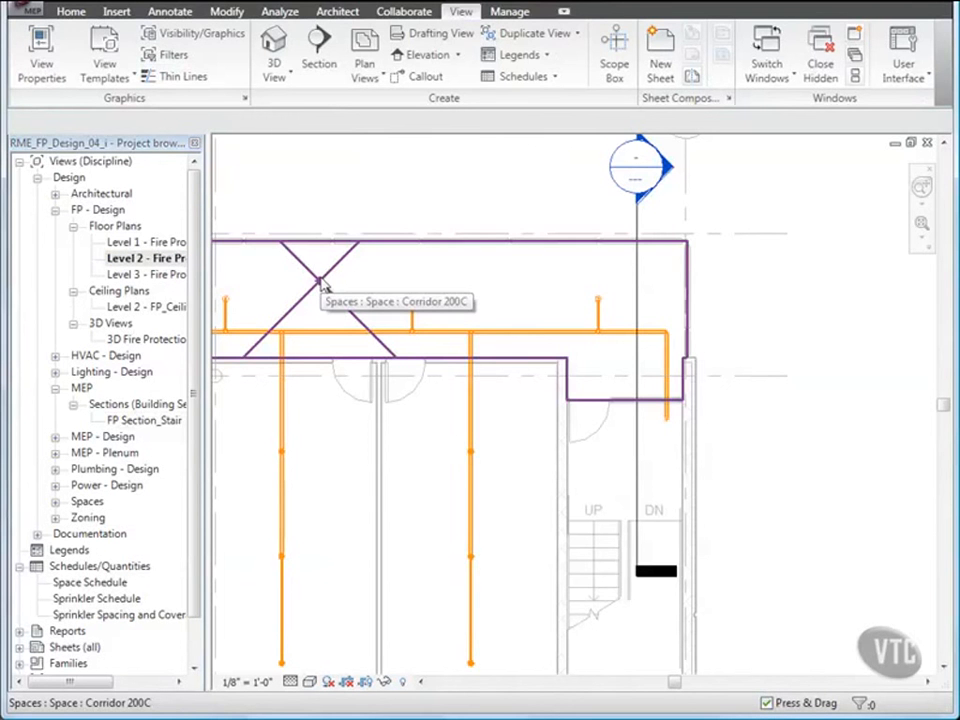
left_click(71, 11)
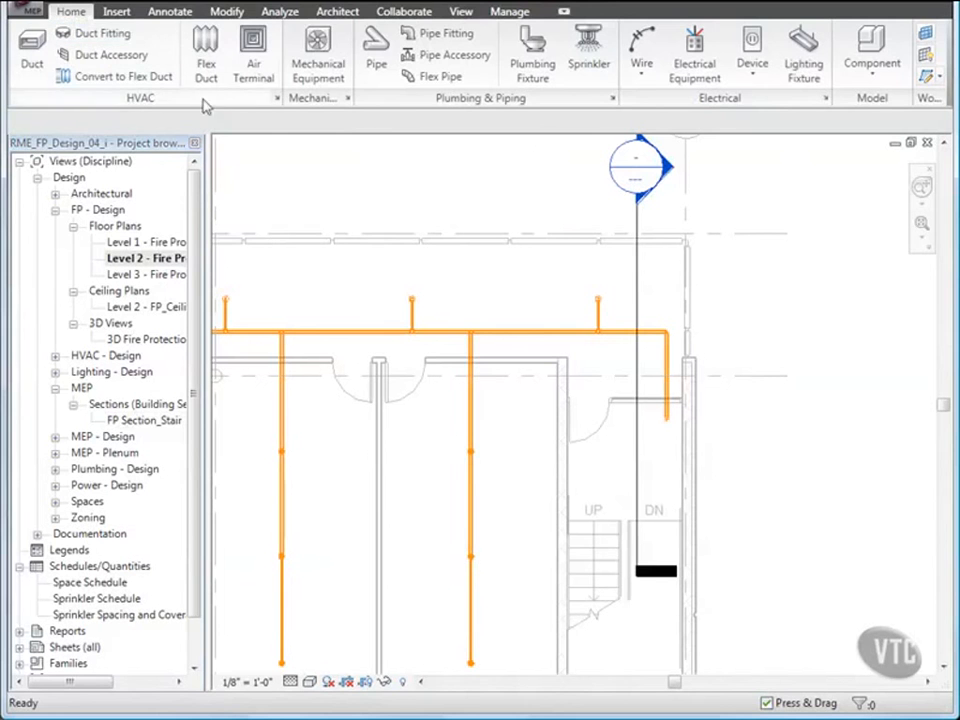
left_click(320, 66)
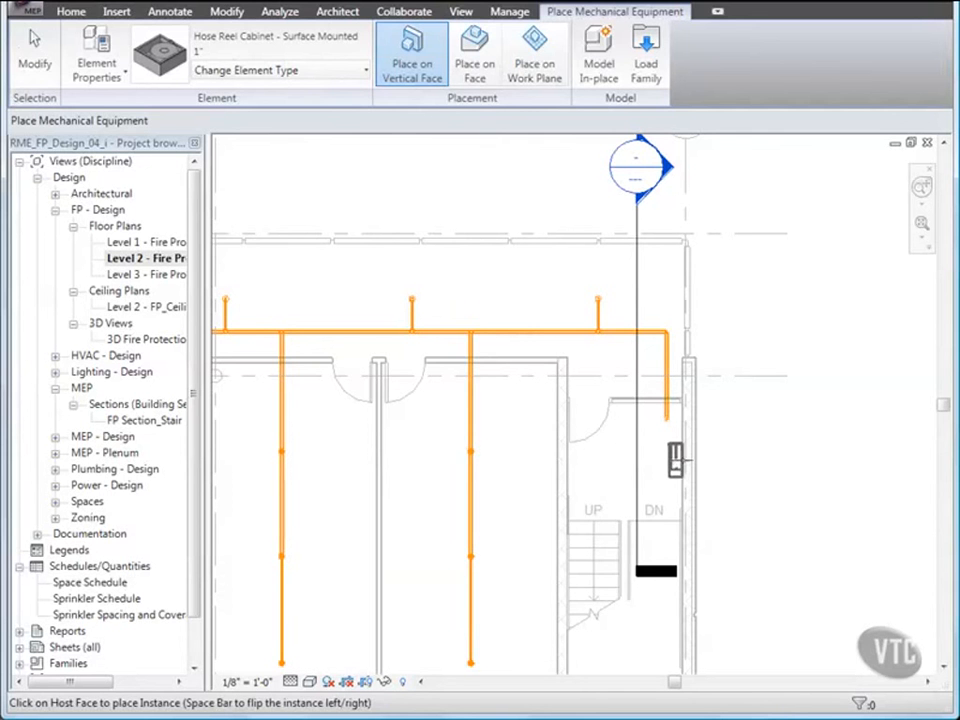
left_click(676, 460)
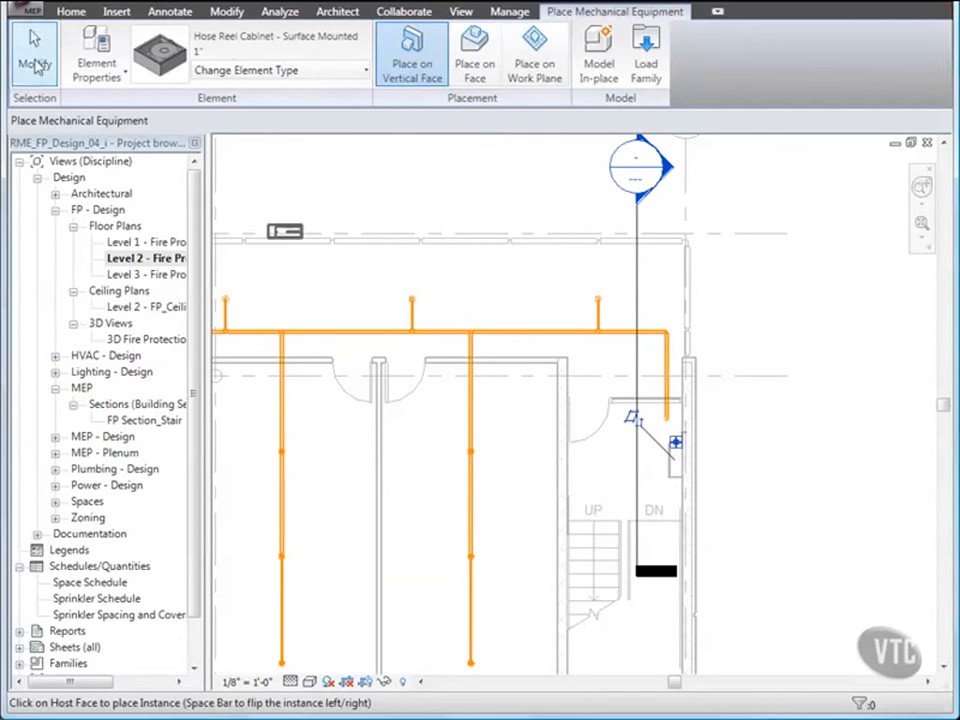
left_click(33, 55)
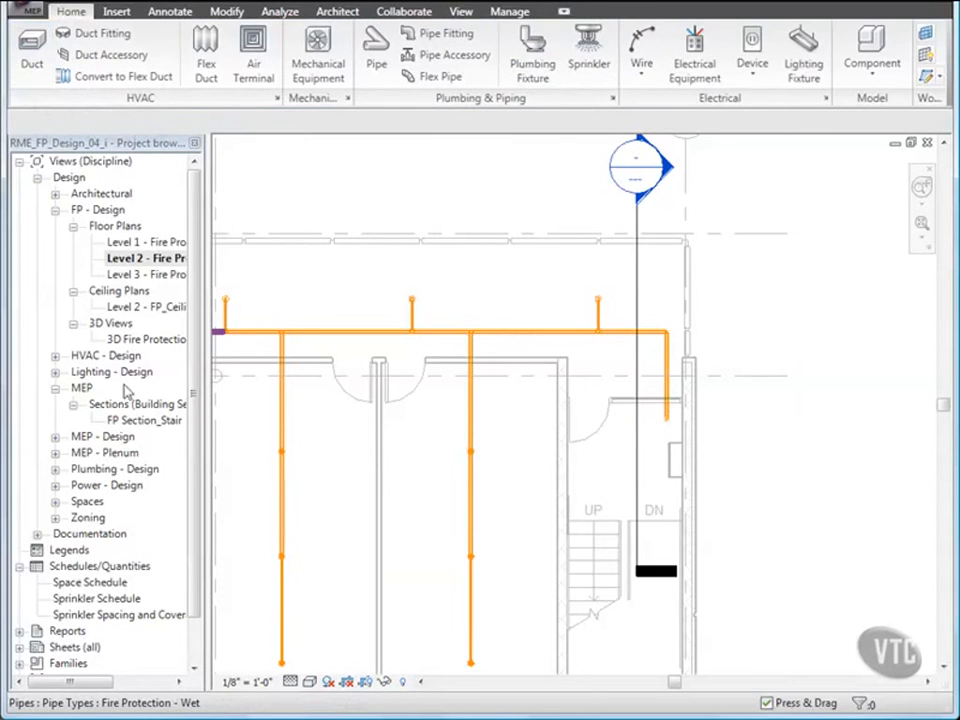
- Open the FP Section_Stair view at the hose reel cabinet and show all lines with the Thin Lines display
double_click(130, 421)
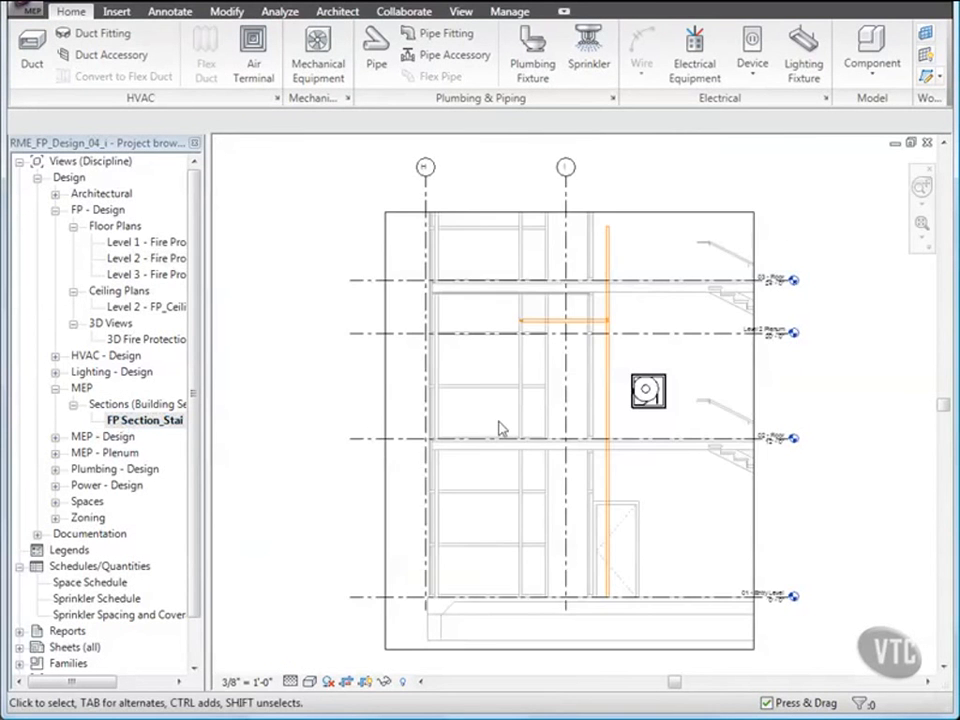
scroll(638, 422, "up", 5)
middle_click_drag(669, 429, 619, 521)
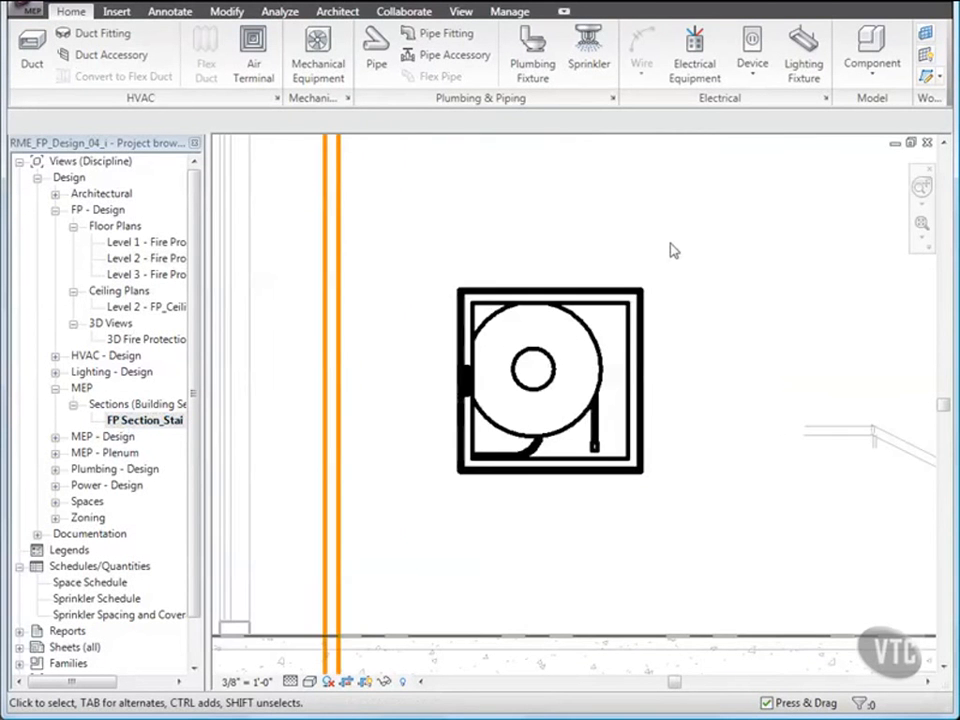
left_click(461, 13)
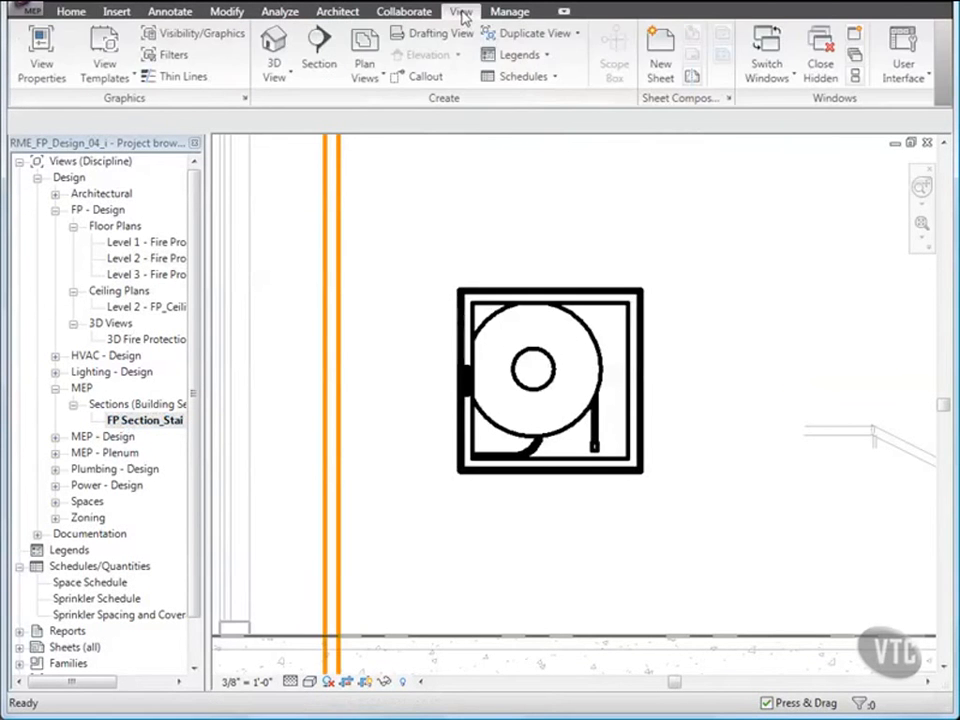
left_click(182, 77)
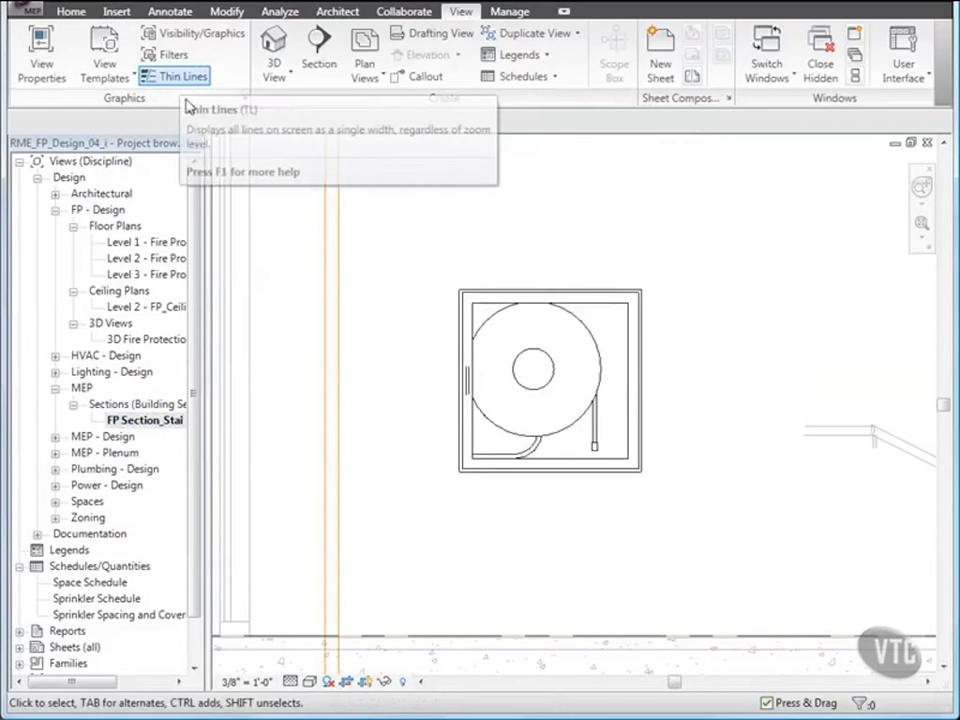
- Draw a 2" Fire Protection - Wet pipe horizontally from the hose reel cabinet's pipe connector to the riser
left_click(465, 368)
left_click(465, 368)
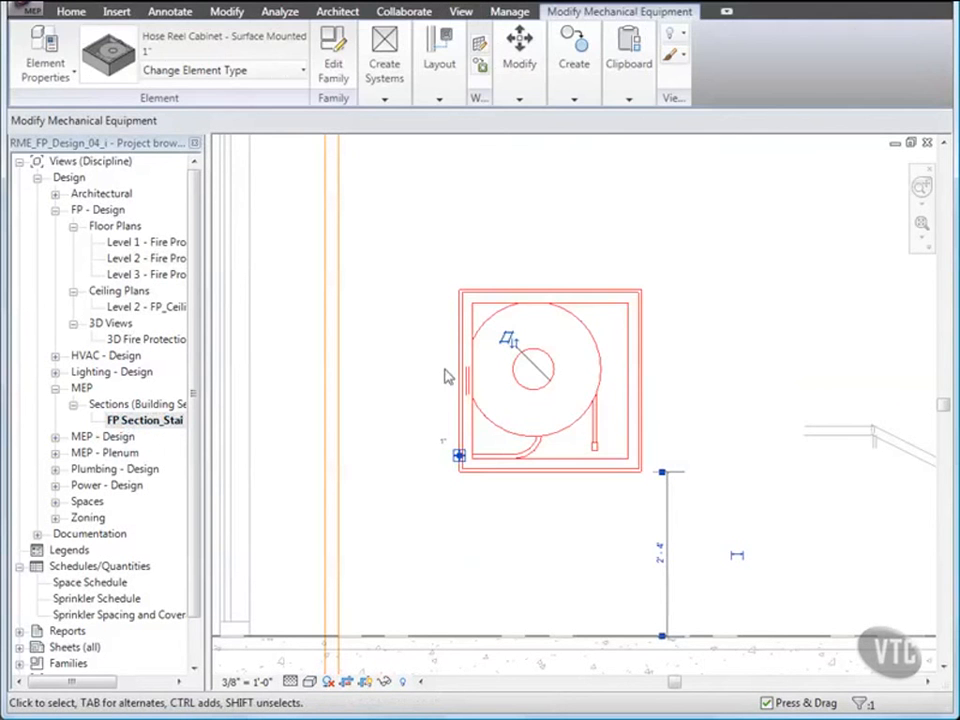
right_click(458, 456)
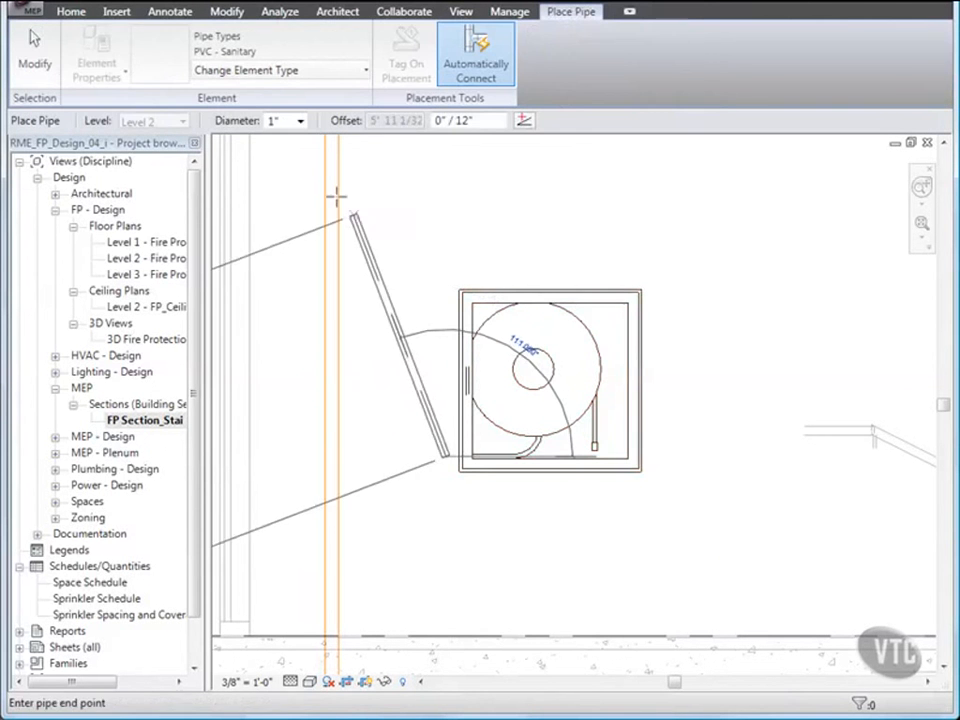
left_click(321, 80)
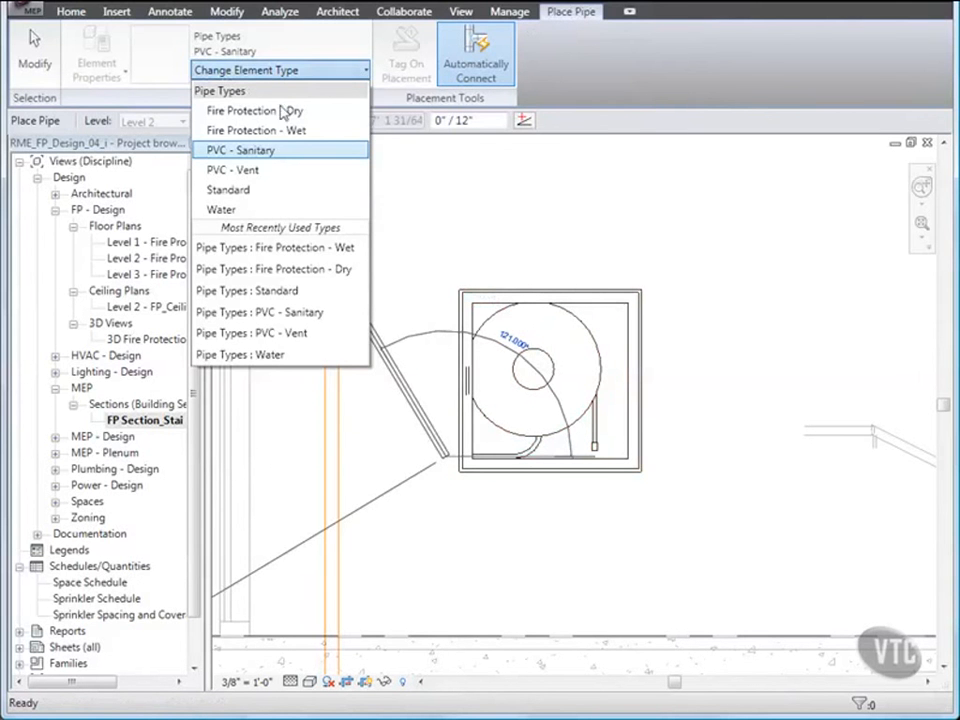
left_click(280, 131)
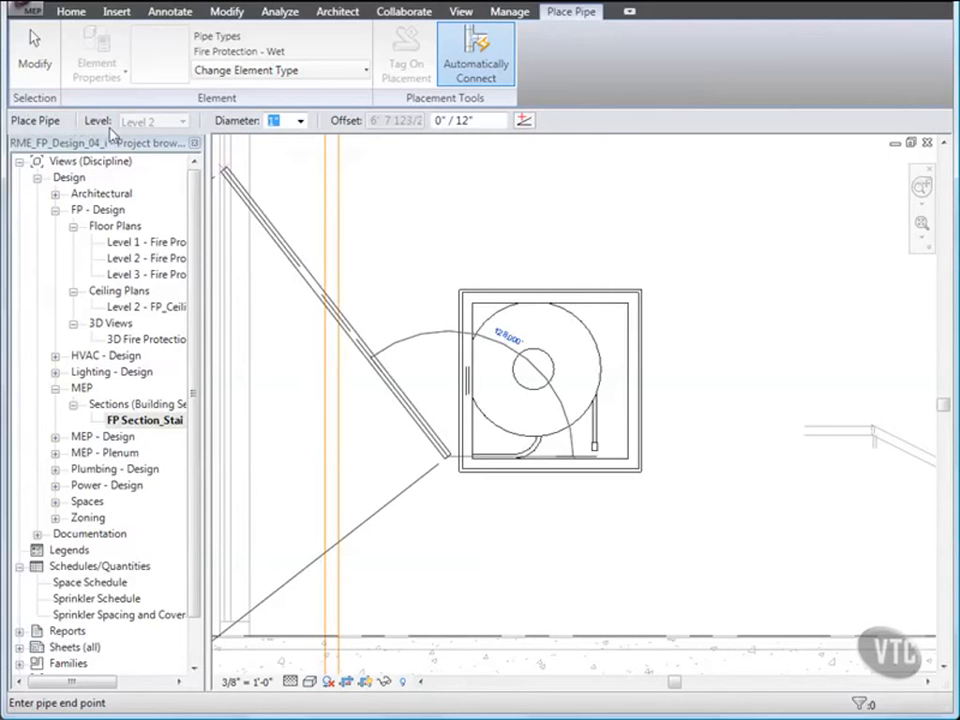
left_click(300, 121)
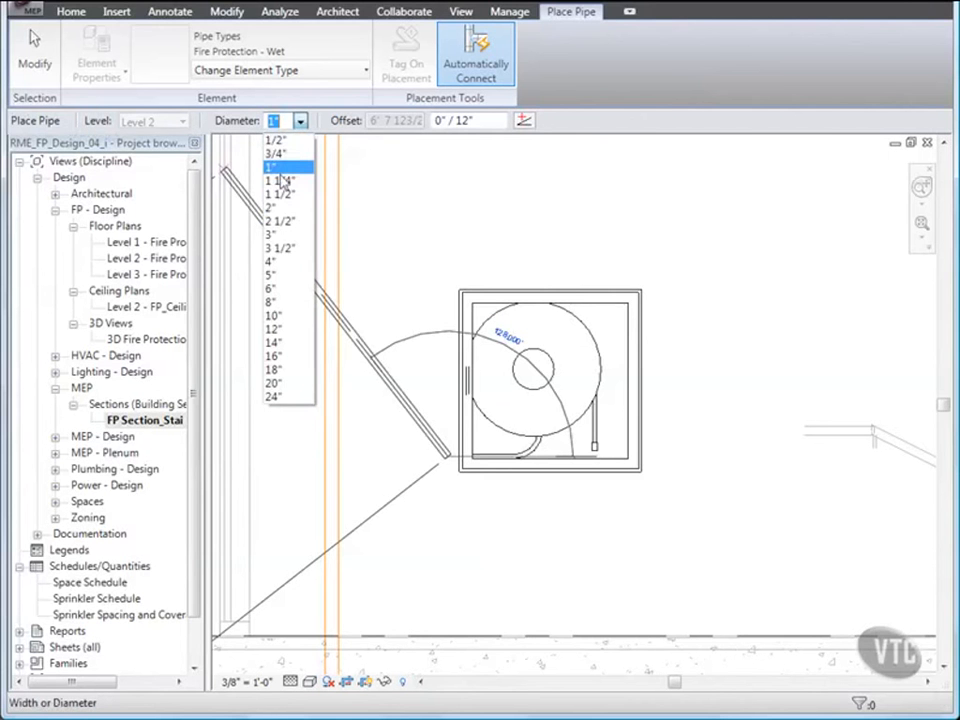
left_click(279, 207)
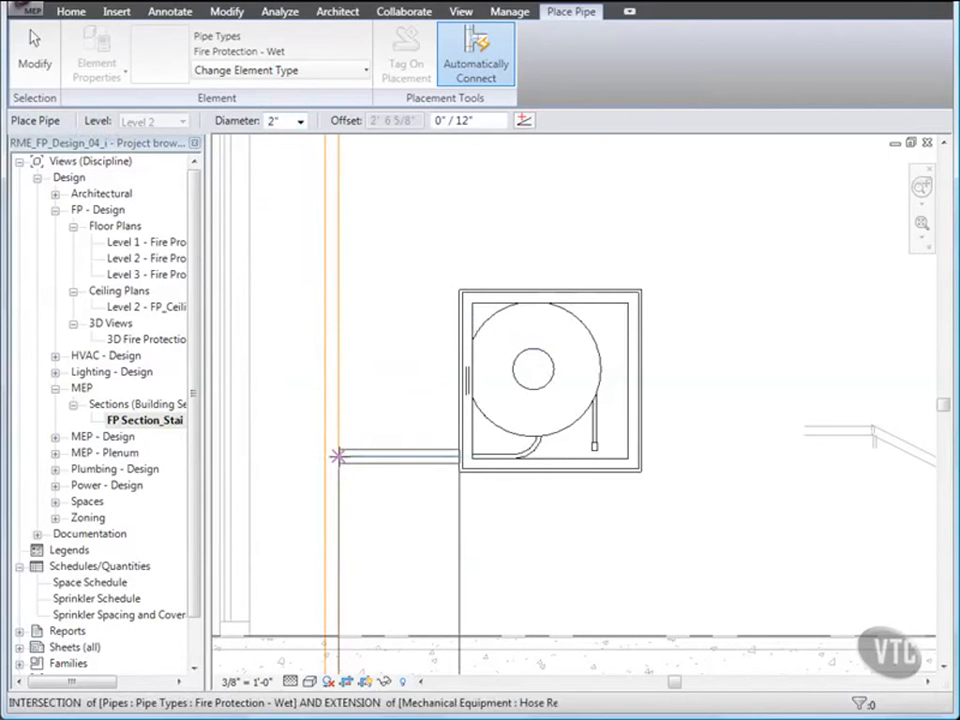
left_click(332, 455)
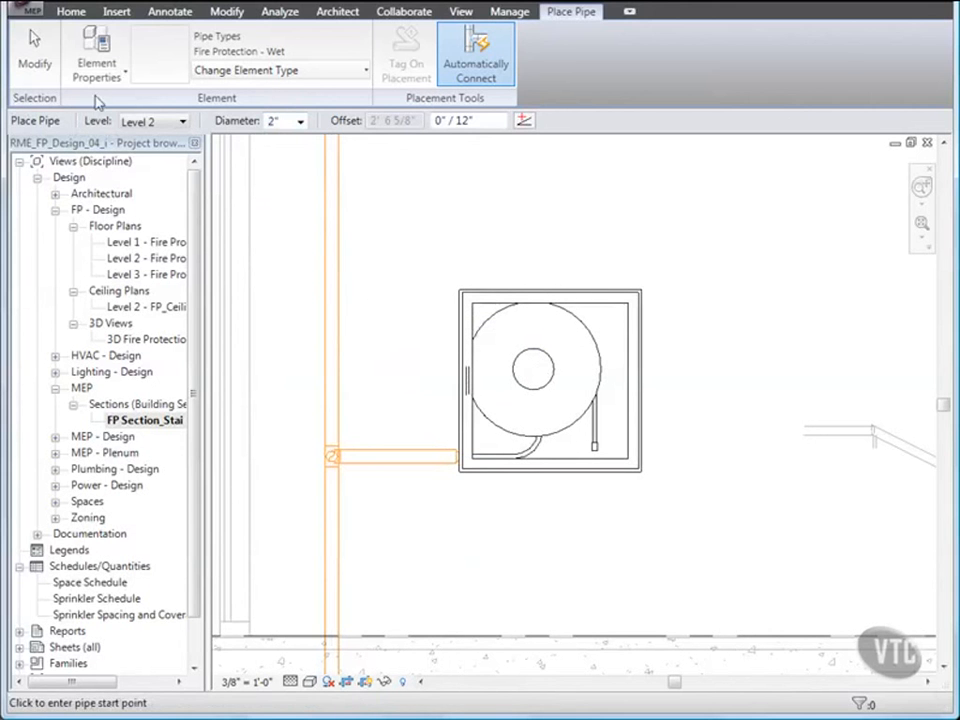
left_click(58, 64)
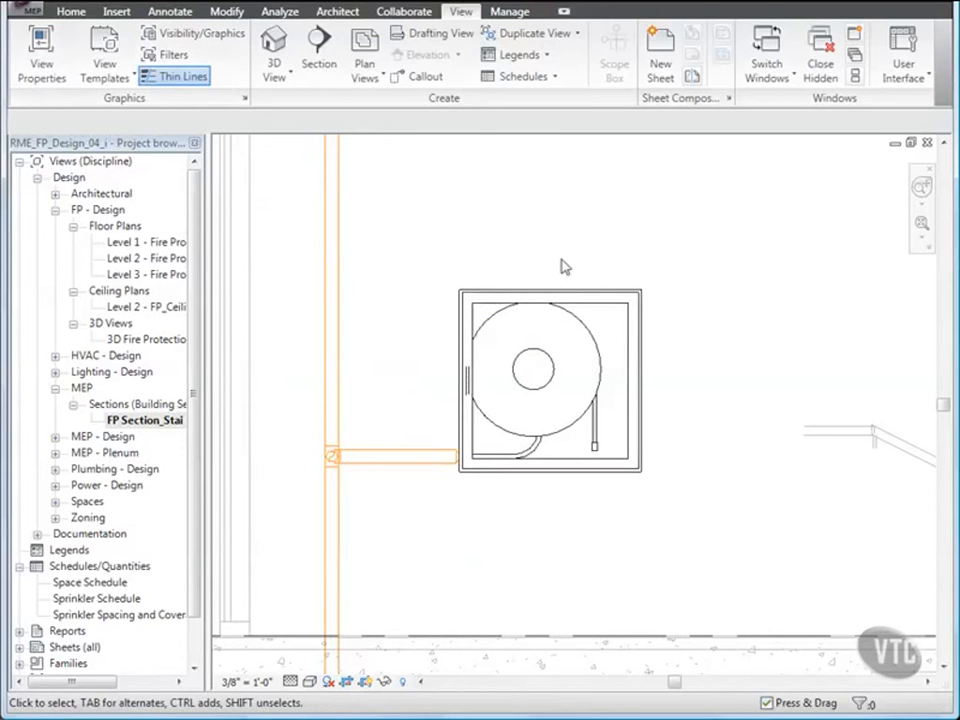
- Return to the Level 2 plan and load the Gate Valve - 2-12 Inch pipe accessory from the Imperial training folder 05_Fire Protection Systems
left_click(926, 144)
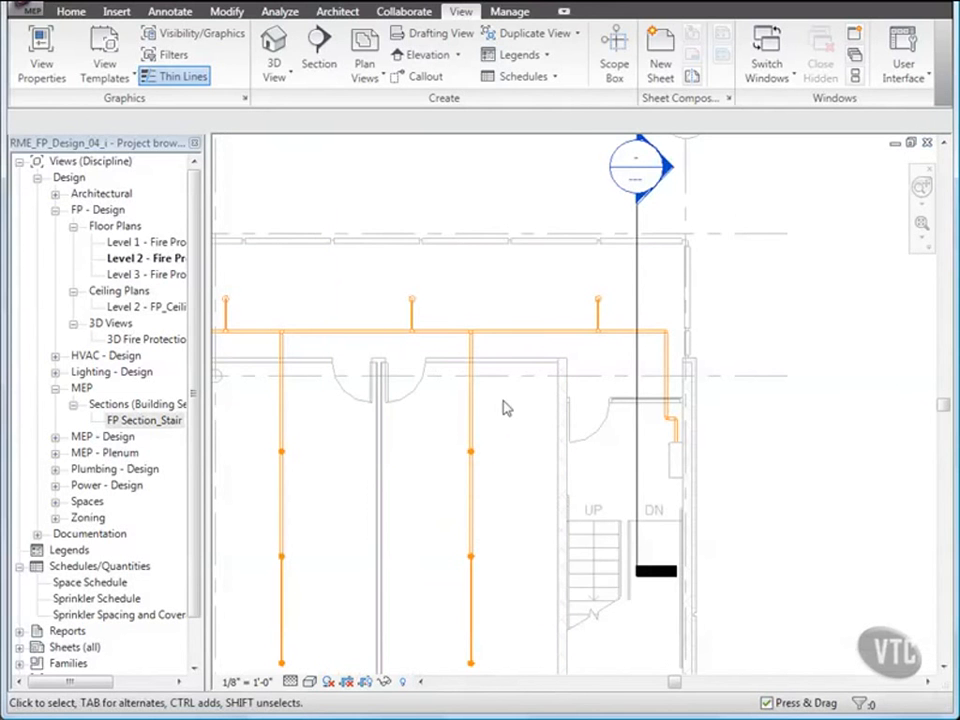
left_click(70, 12)
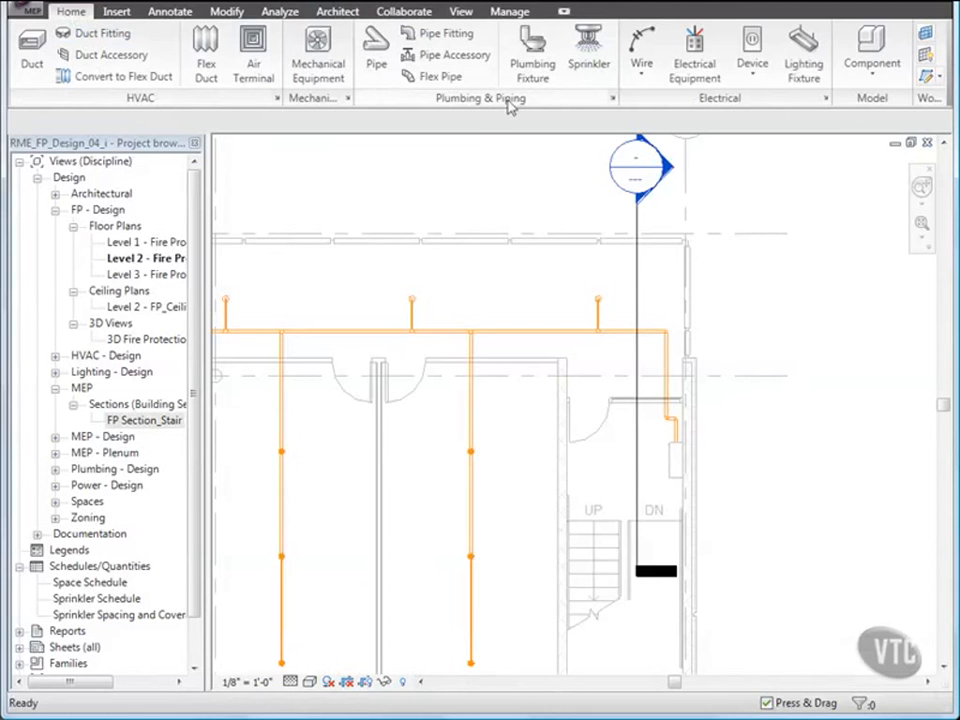
left_click(446, 55)
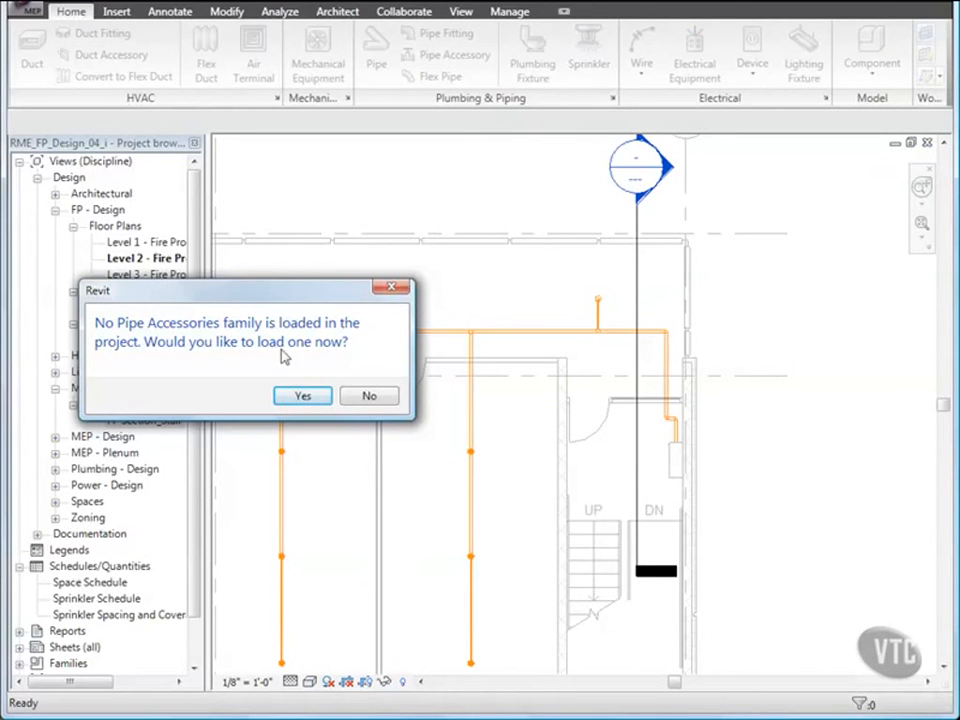
left_click(304, 397)
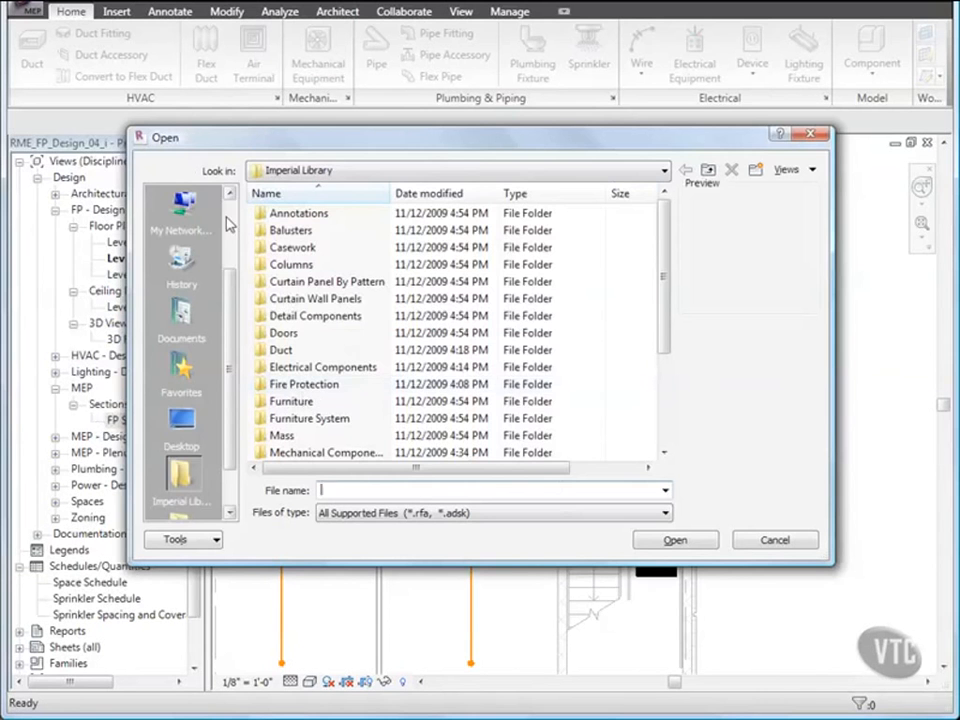
scroll(229, 216, "up", 3)
left_click(178, 207)
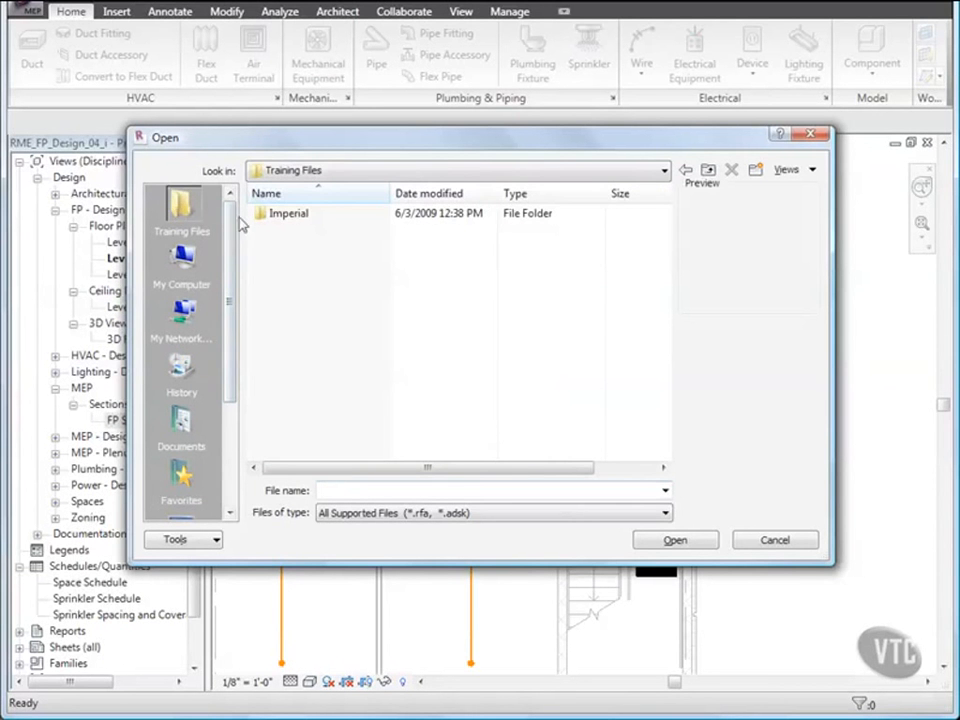
double_click(268, 216)
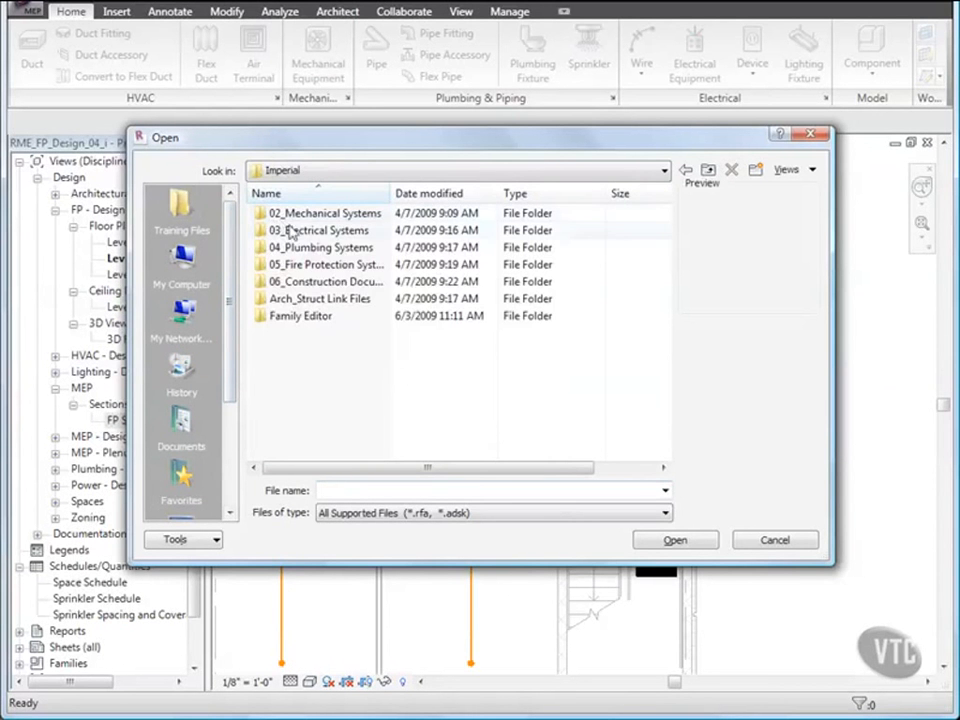
double_click(318, 265)
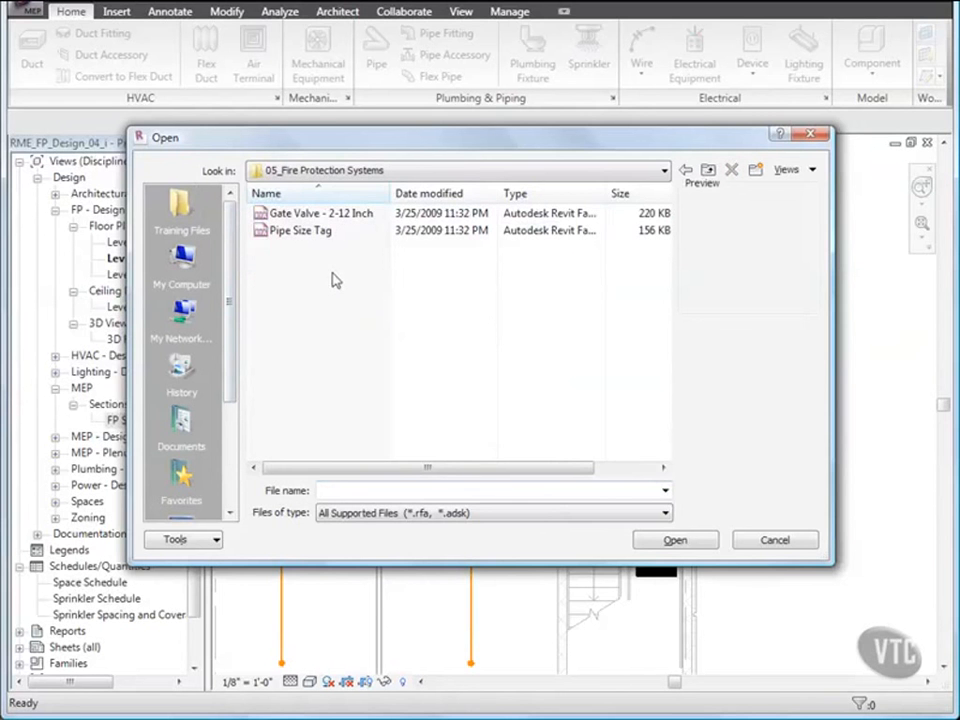
double_click(302, 218)
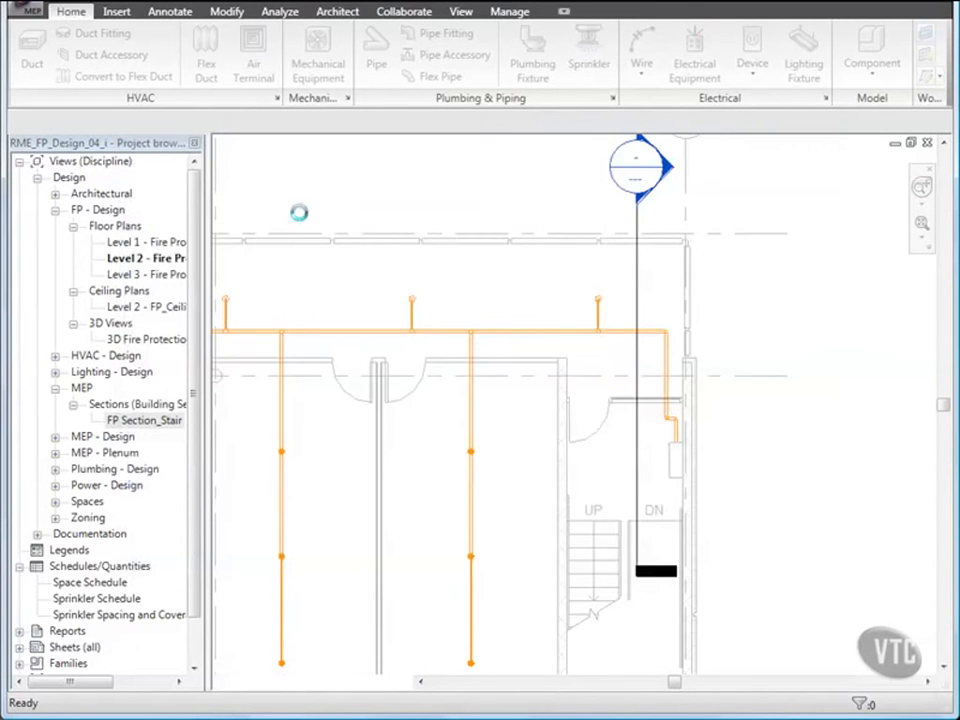
- Place a 2" gate valve in the short pipe between the riser elbow and the hose reel cabinet
scroll(670, 444, "up", 4)
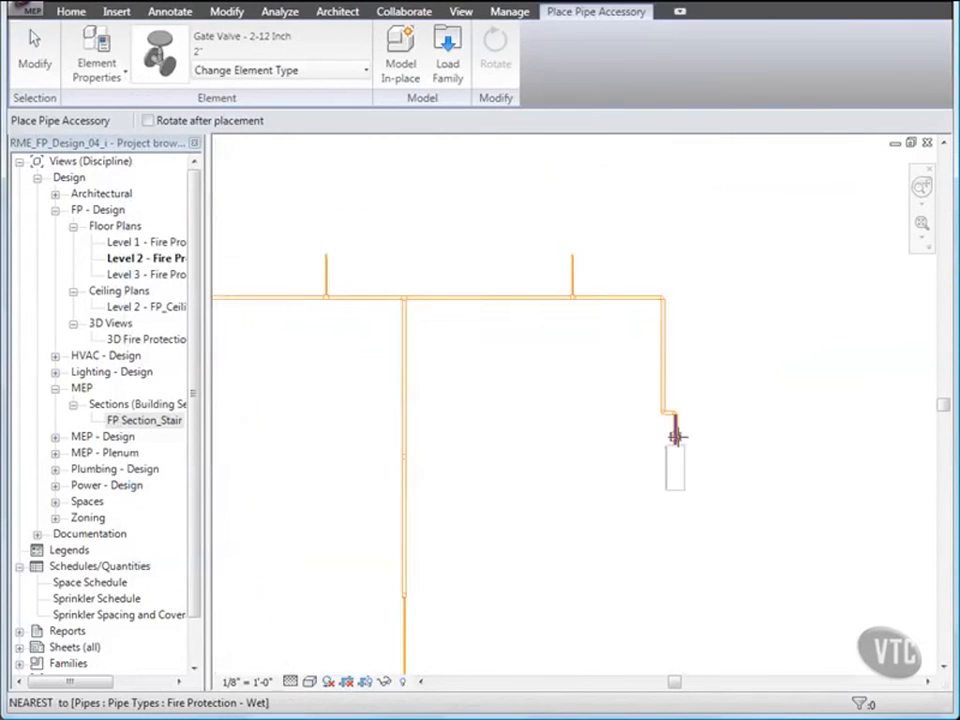
middle_click_drag(675, 437, 612, 450)
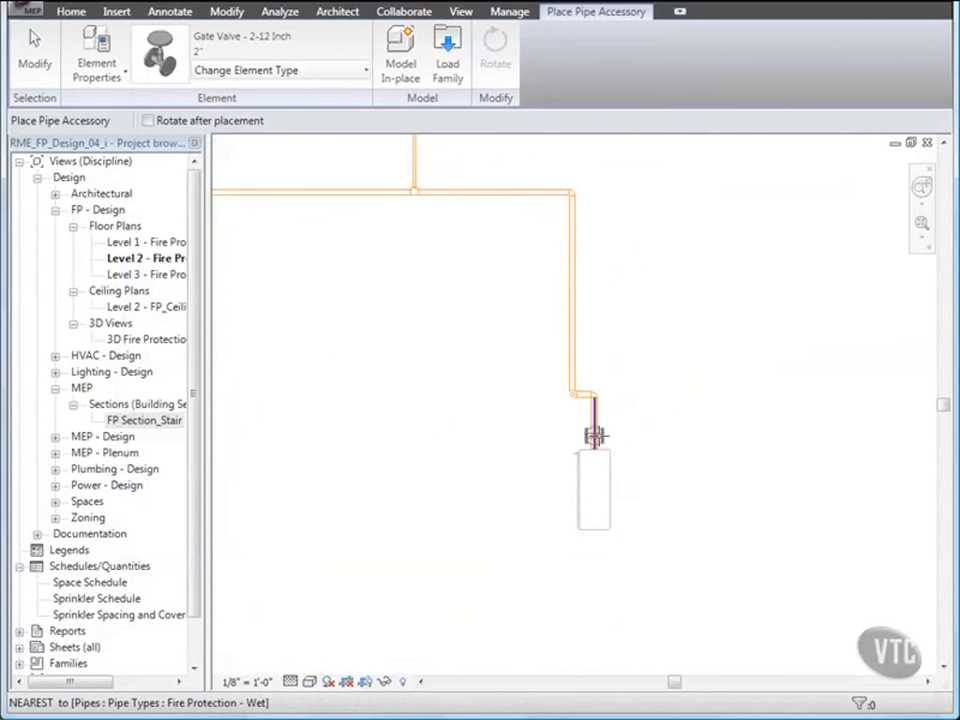
scroll(585, 450, "up", 3)
left_click(587, 415)
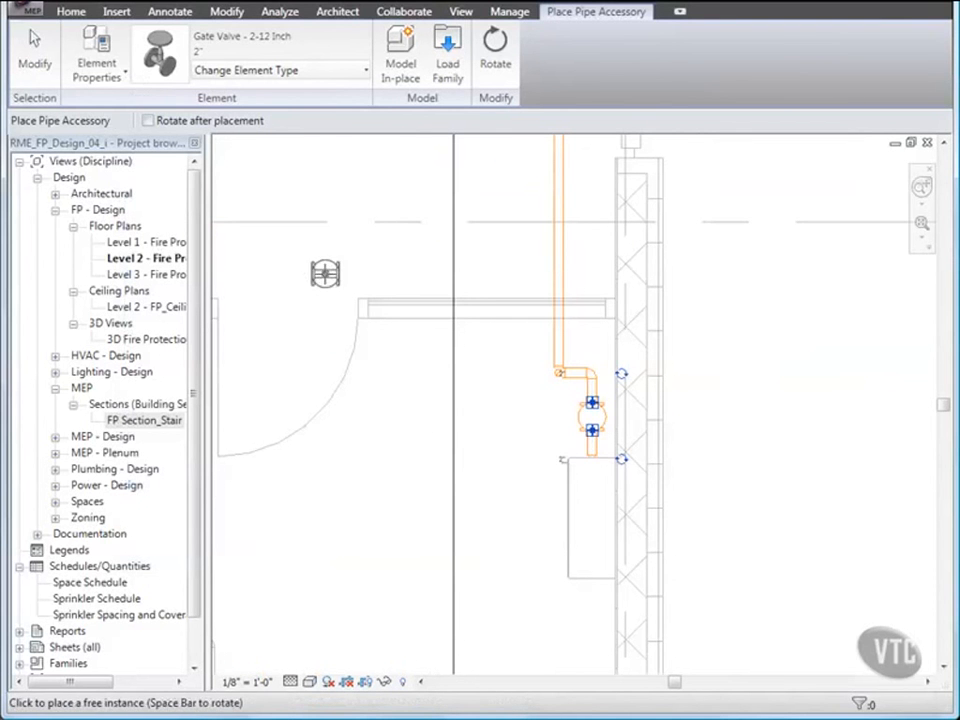
left_click(34, 52)
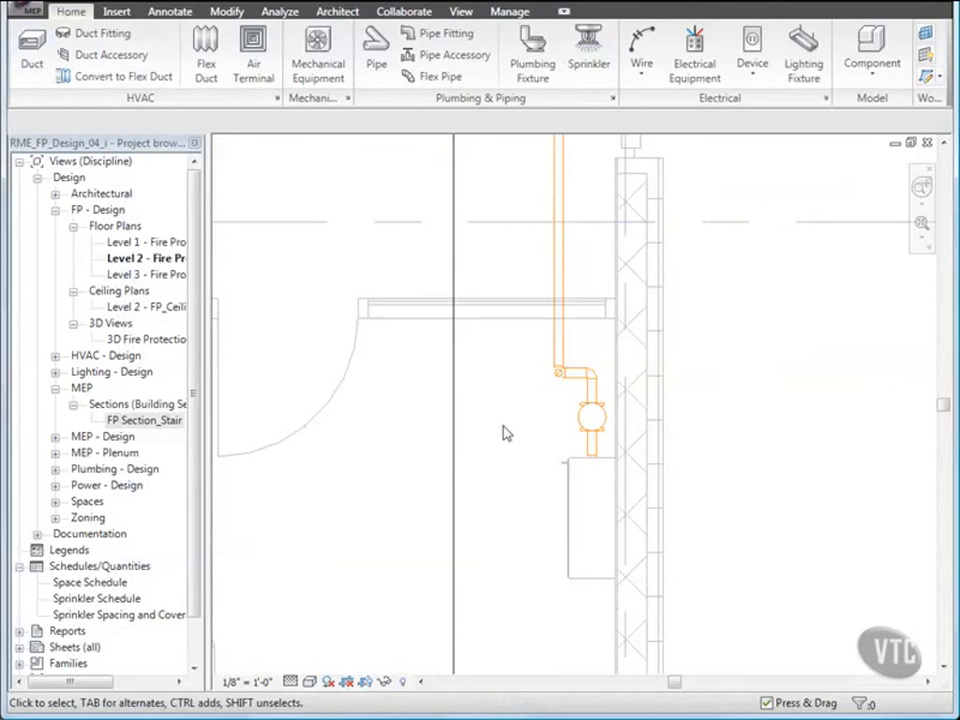
- Examine the riser, gate valve and front of the hose reel cabinet in the 3D Fire Protection view
double_click(140, 340)
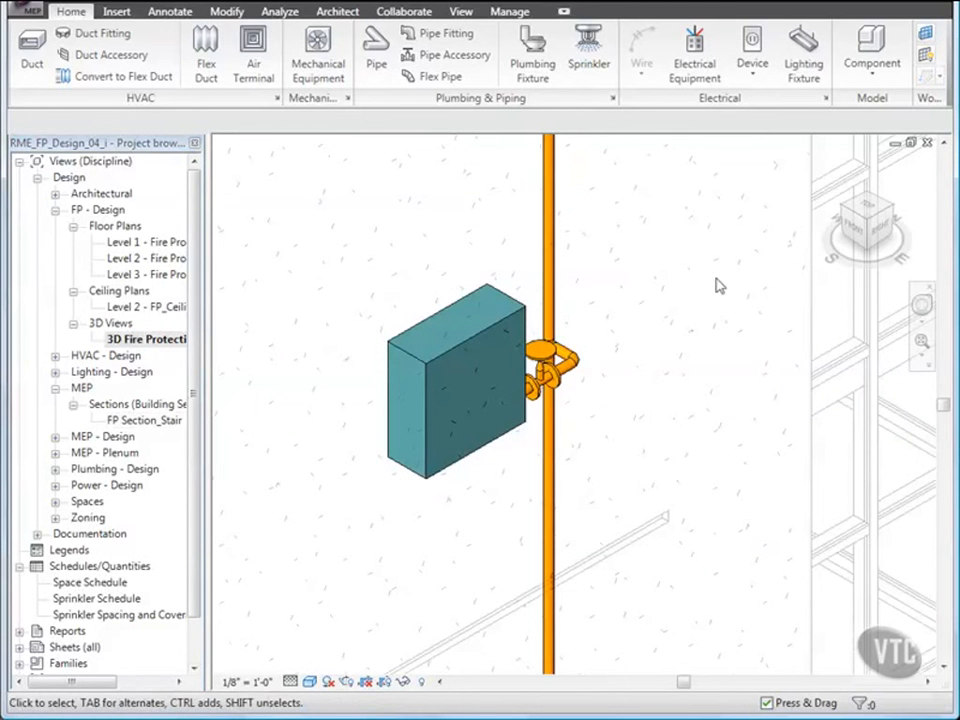
left_click(845, 214)
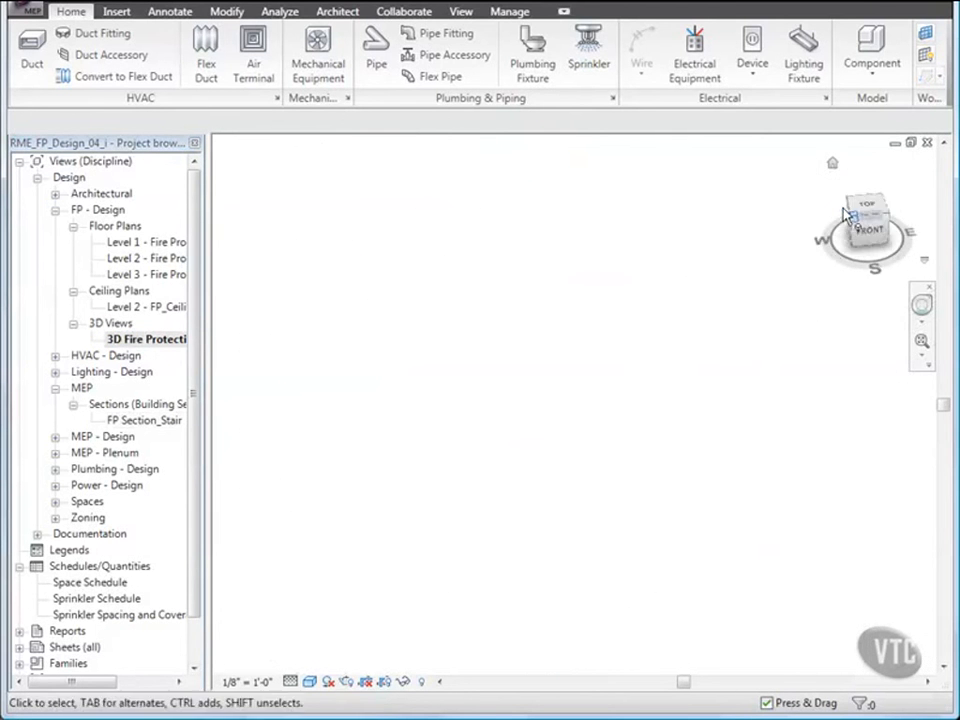
middle_click(430, 212)
middle_click(430, 212)
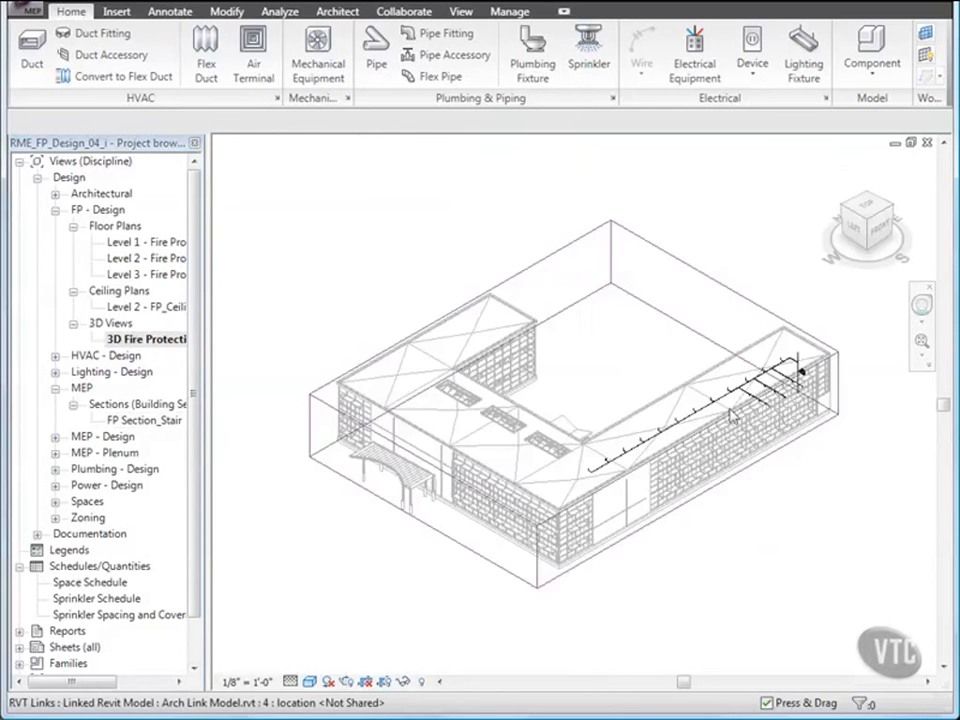
scroll(800, 381, "up", 9)
middle_click_drag(637, 392, 556, 468)
scroll(555, 418, "up", 4)
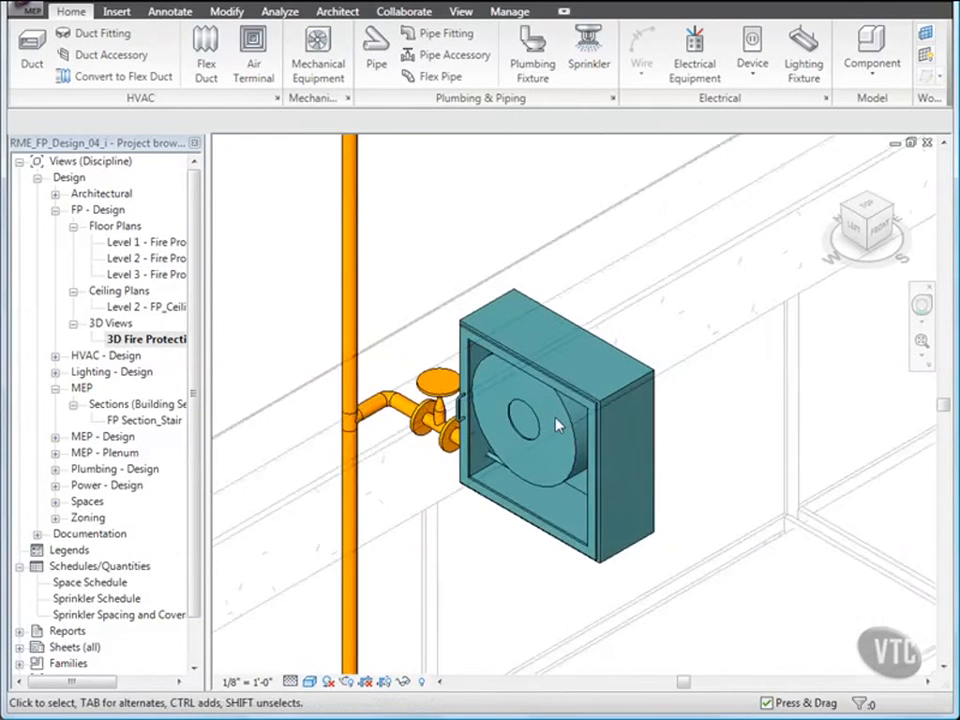
middle_click_drag(541, 424, 684, 376)
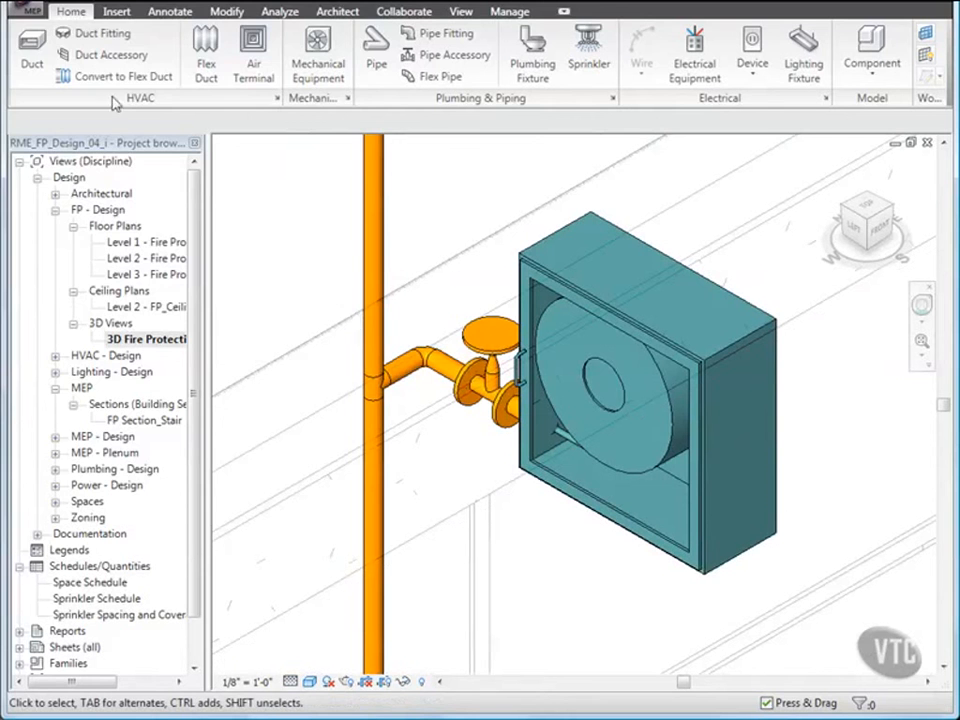
- Close the RME_FP_Design_04_i project without saving its changes
left_click(33, 14)
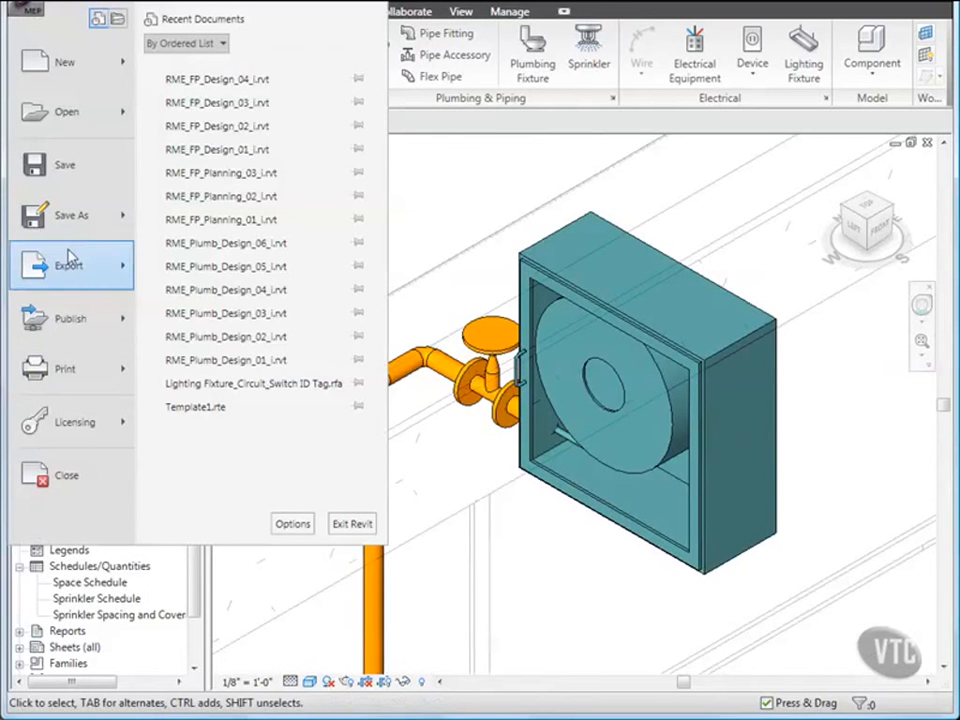
left_click(64, 474)
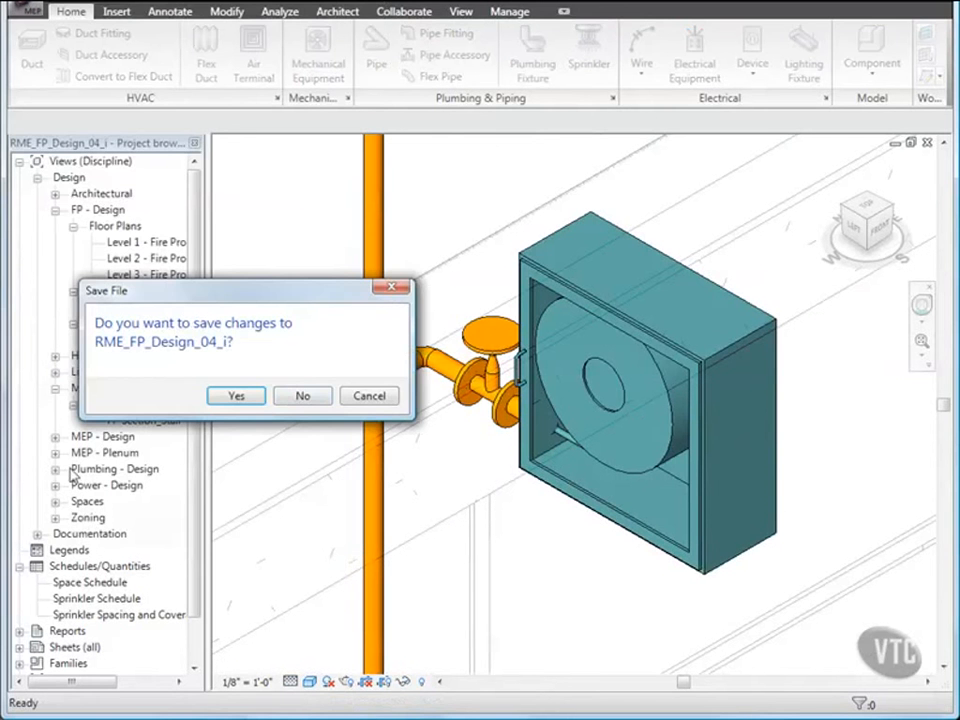
left_click(302, 396)
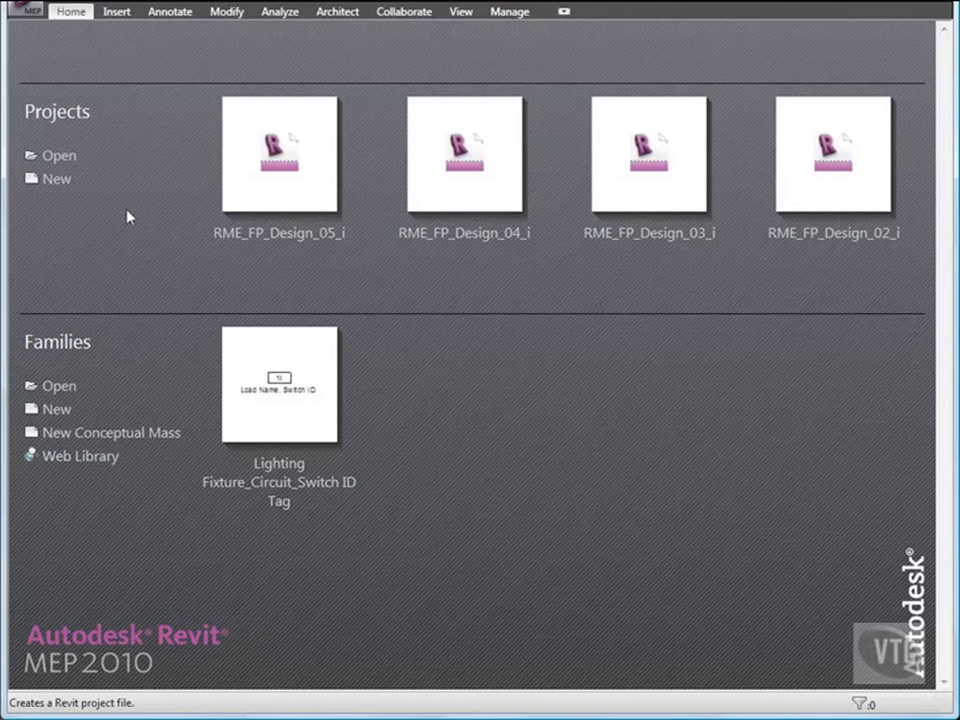
- Open the RME_FP_Design_05_i project from the Imperial training folder 05_Fire Protection Systems
left_click(25, 8)
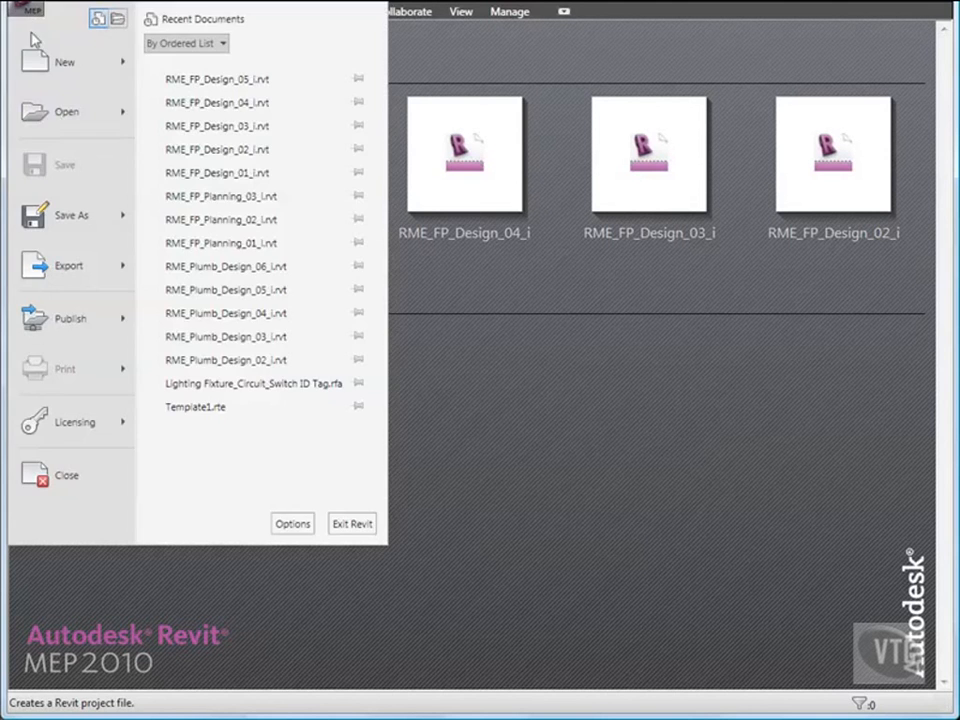
left_click(60, 116)
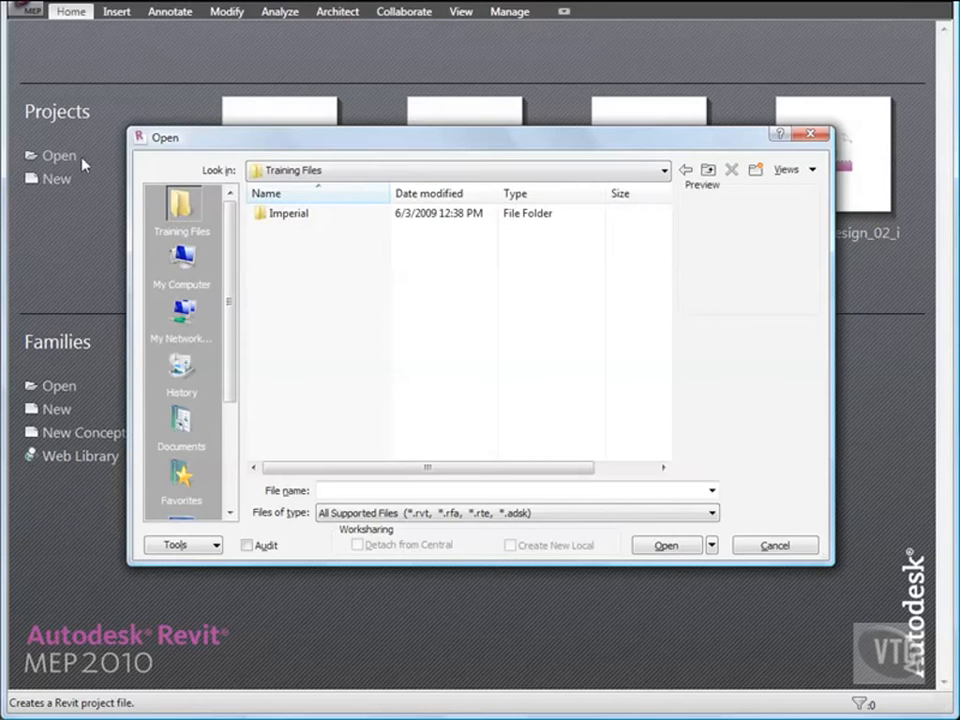
double_click(290, 215)
double_click(310, 266)
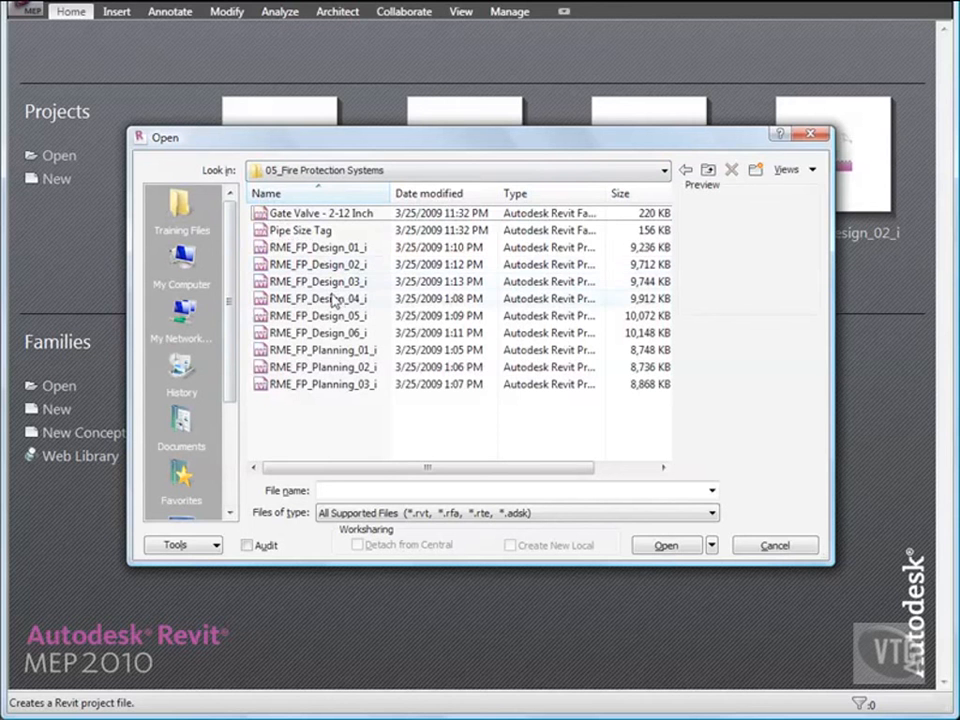
double_click(330, 316)
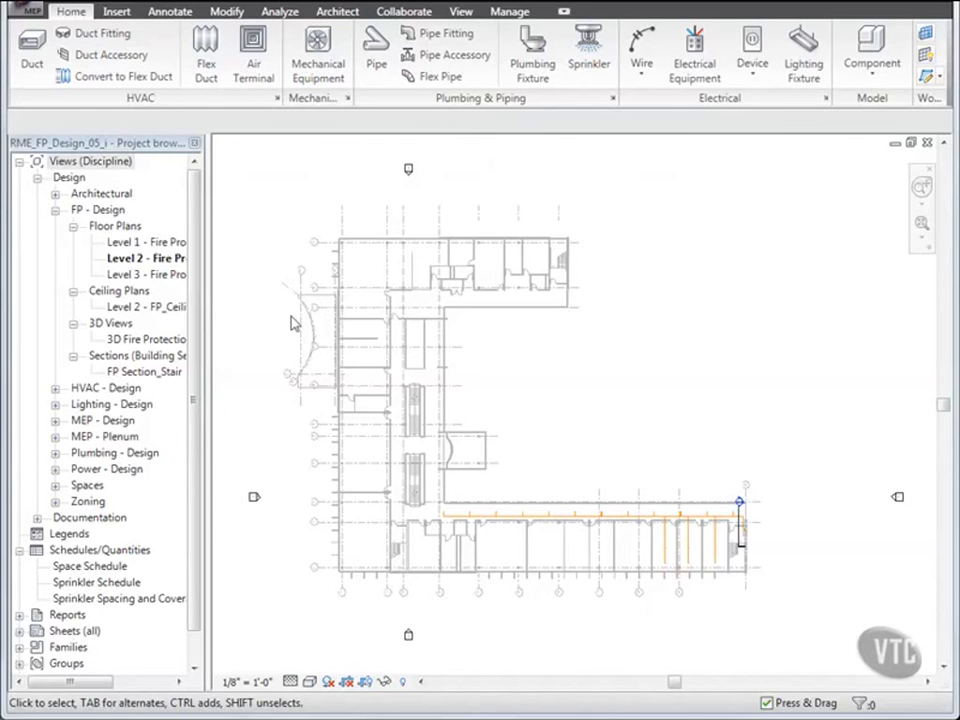
- Open the 3D Fire Protection view and tile the windows with the Level 2 fire protection plan above the 3D view
left_click(143, 340)
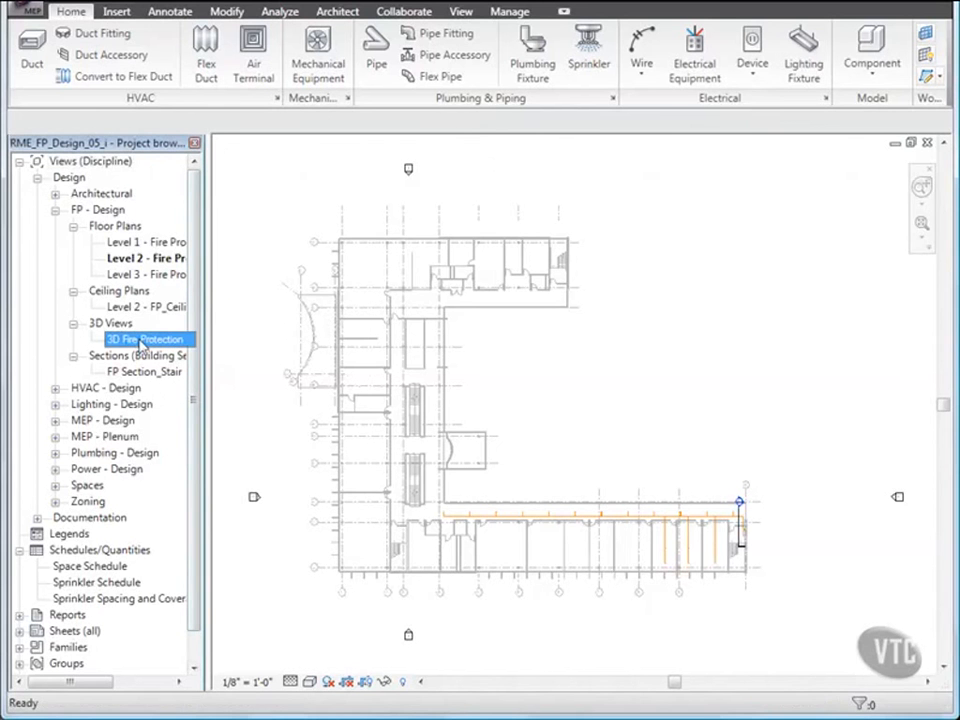
double_click(143, 340)
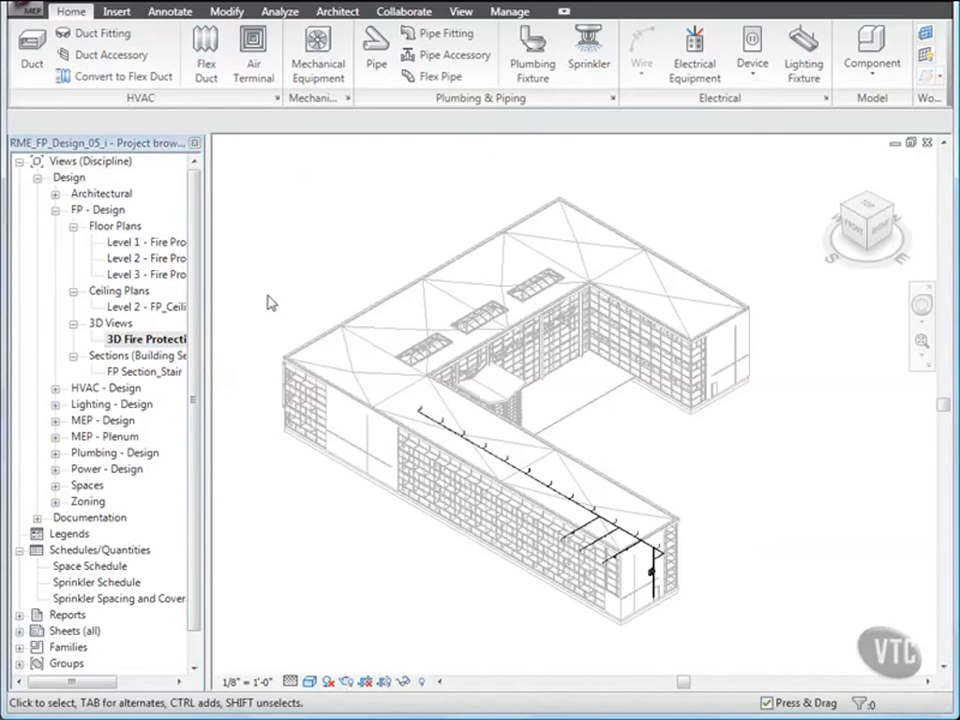
left_click(461, 11)
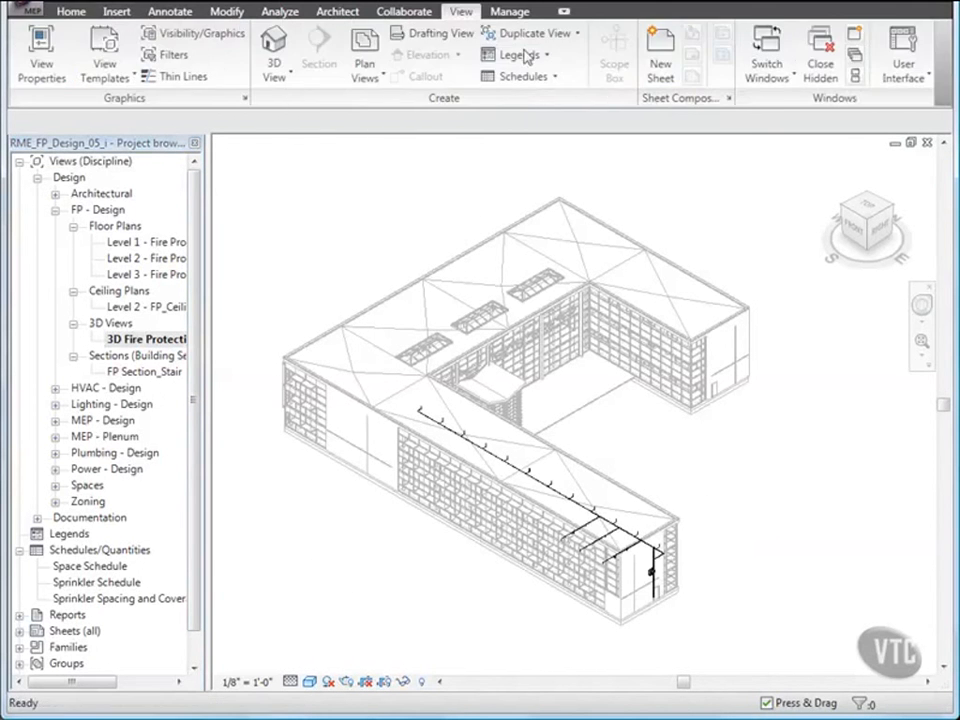
left_click(855, 74)
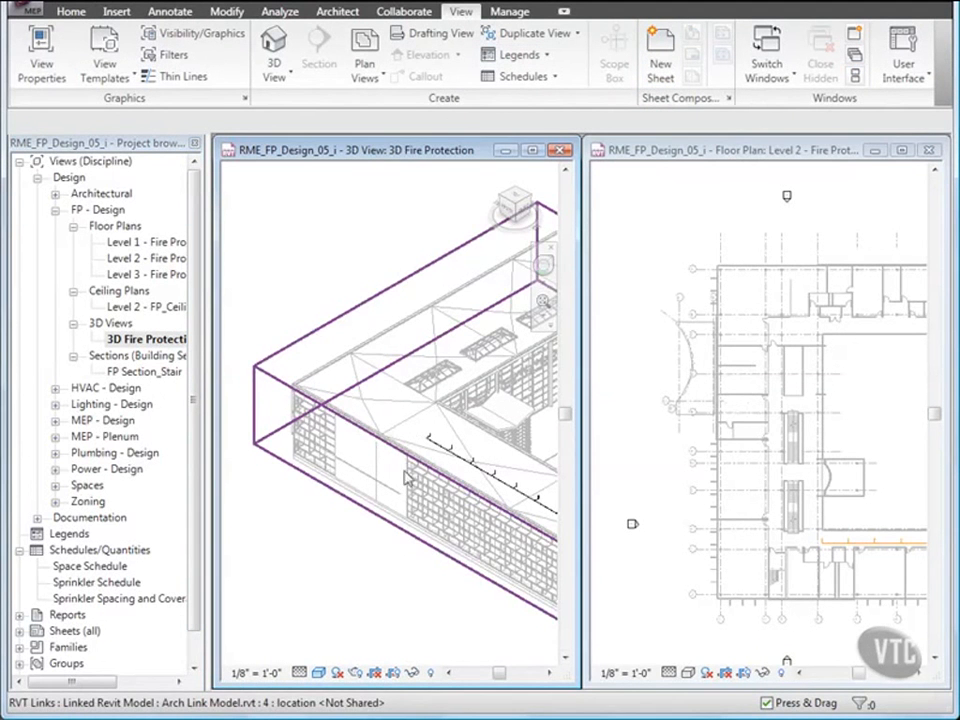
left_click_drag(354, 138, 354, 417)
left_click_drag(690, 686, 676, 405)
left_click_drag(578, 523, 945, 508)
left_click_drag(585, 317, 227, 317)
- Frame the wing with the sprinkler piping in the Level 2 plan and rotate the 3D view to show the same piping
middle_click_drag(422, 326, 465, 251)
middle_click_drag(452, 320, 470, 250)
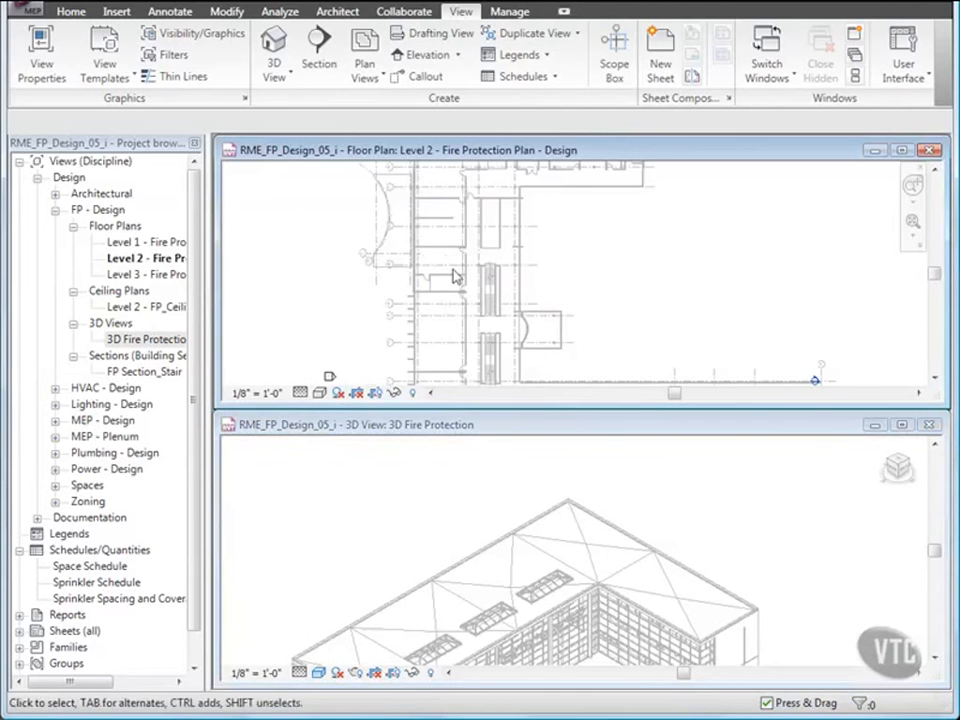
middle_click_drag(449, 313, 468, 268)
middle_click_drag(526, 334, 502, 271)
scroll(738, 362, "up", 2)
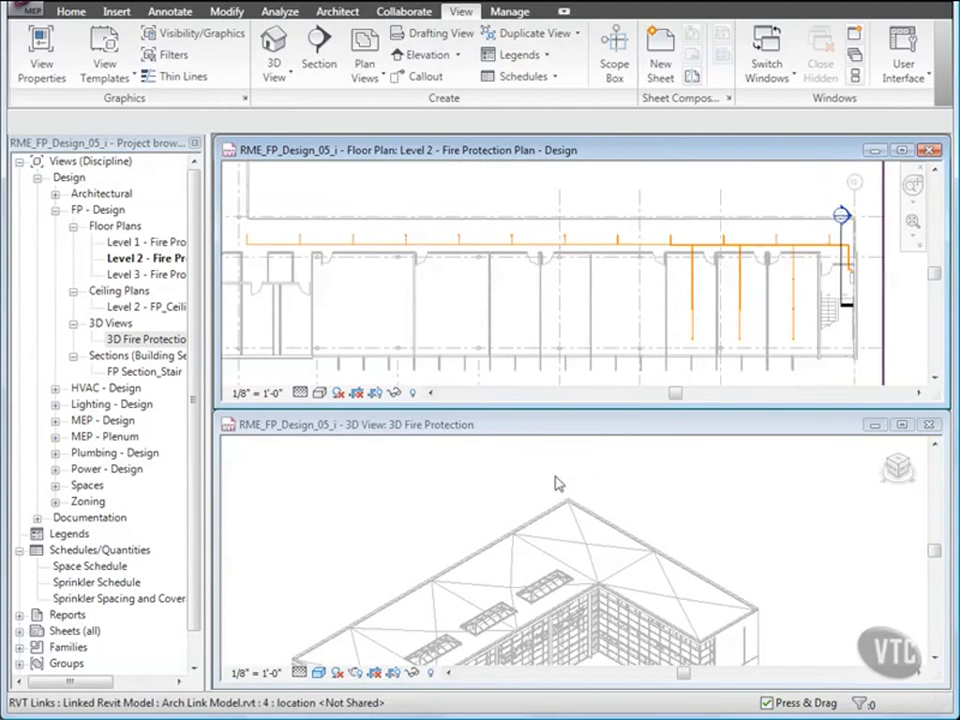
left_click(563, 550)
middle_click_drag(563, 552, 868, 497)
left_click(913, 466)
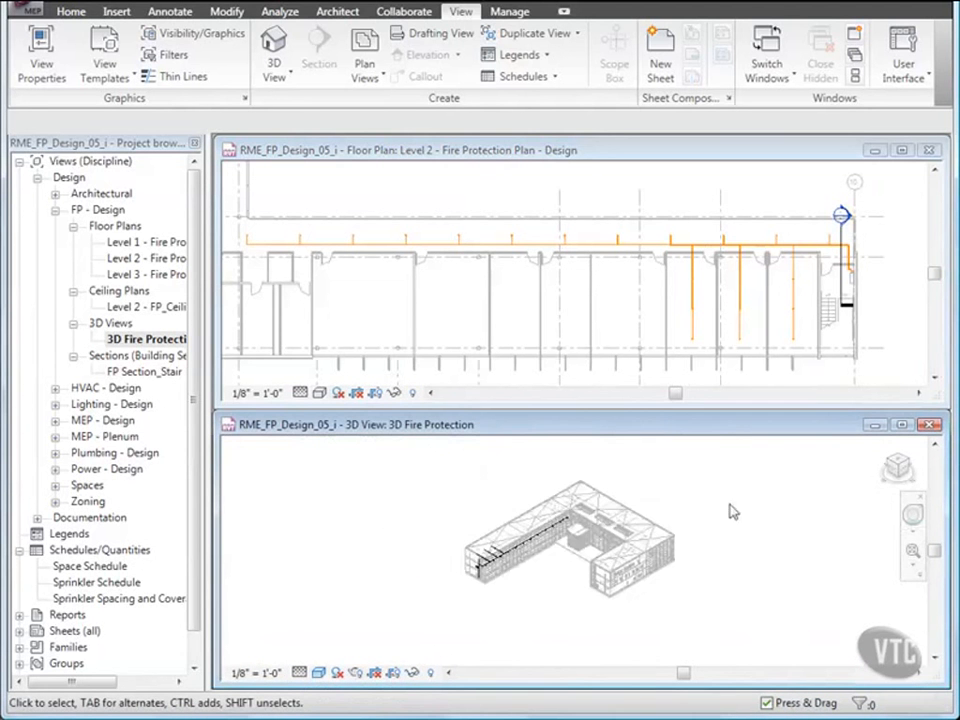
scroll(528, 556, "up", 4)
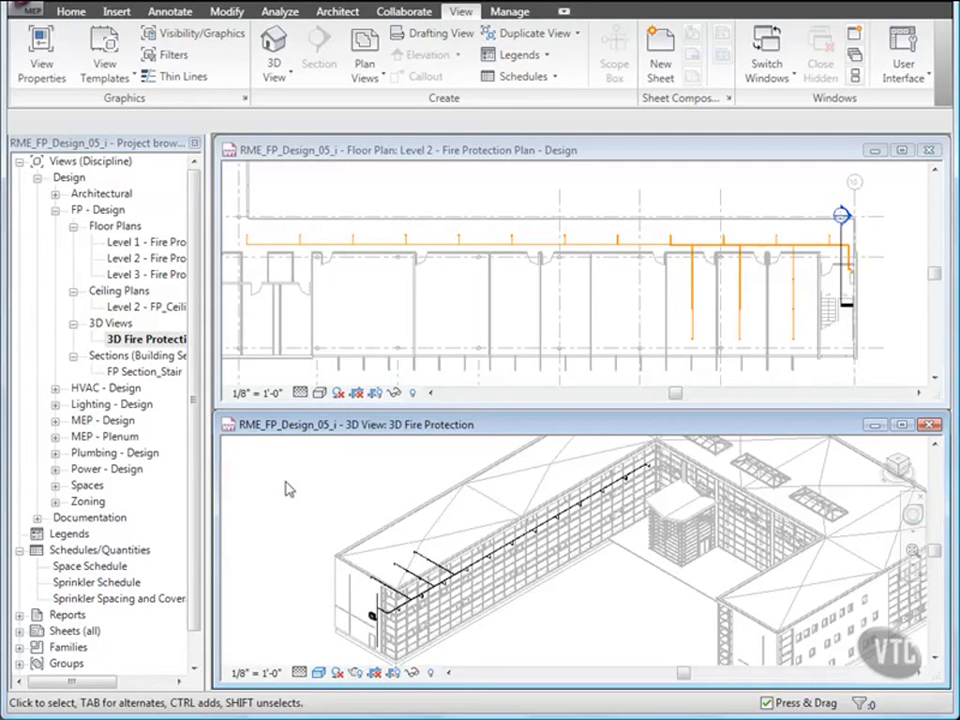
- Select the sprinkler piping in the Level 2 plan's lower wing and filter the selection to Pipe Fittings and Pipes only
left_click(331, 281)
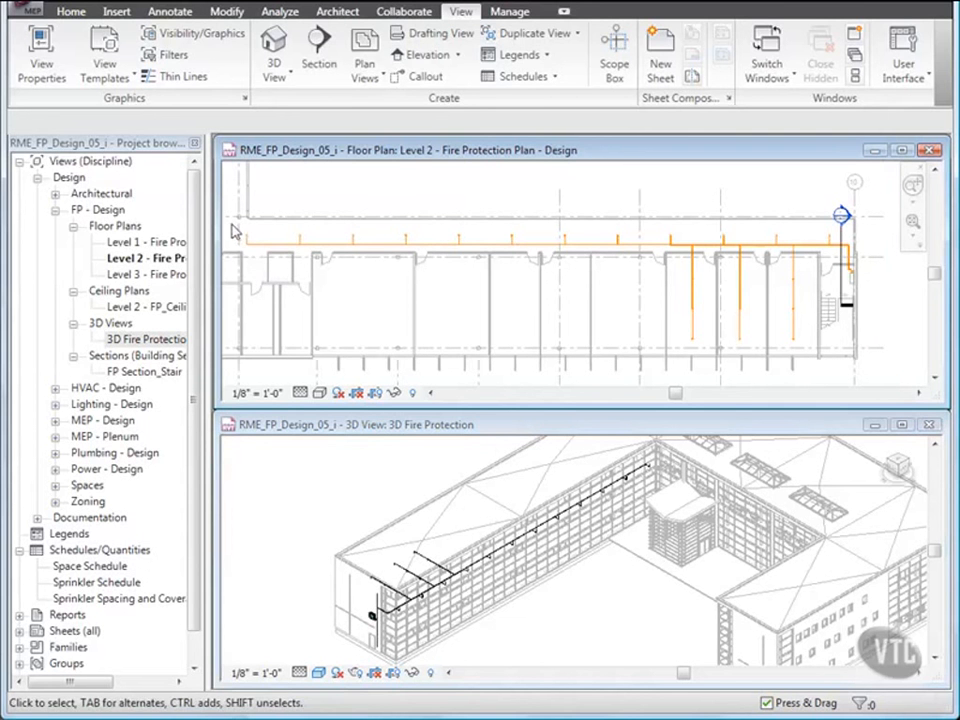
left_click_drag(262, 235, 847, 369)
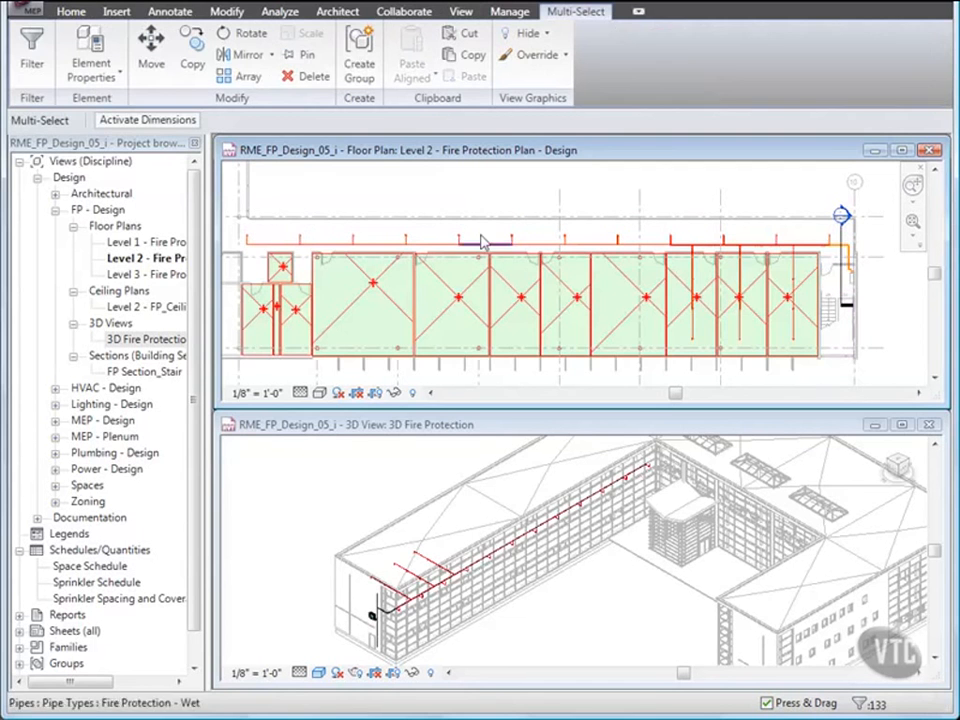
left_click(33, 64)
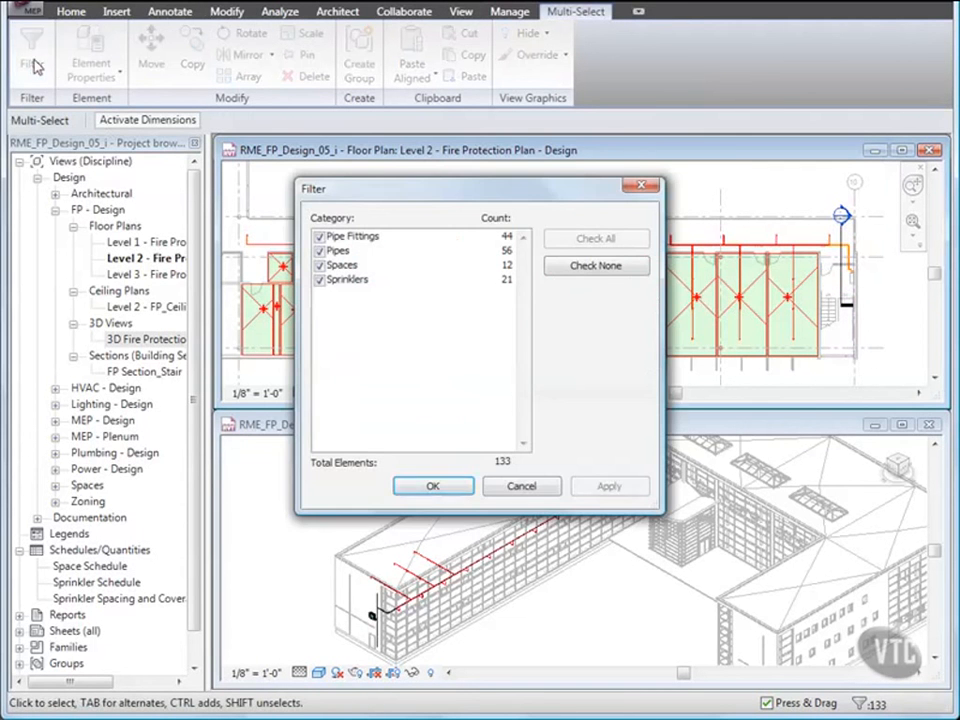
left_click(596, 266)
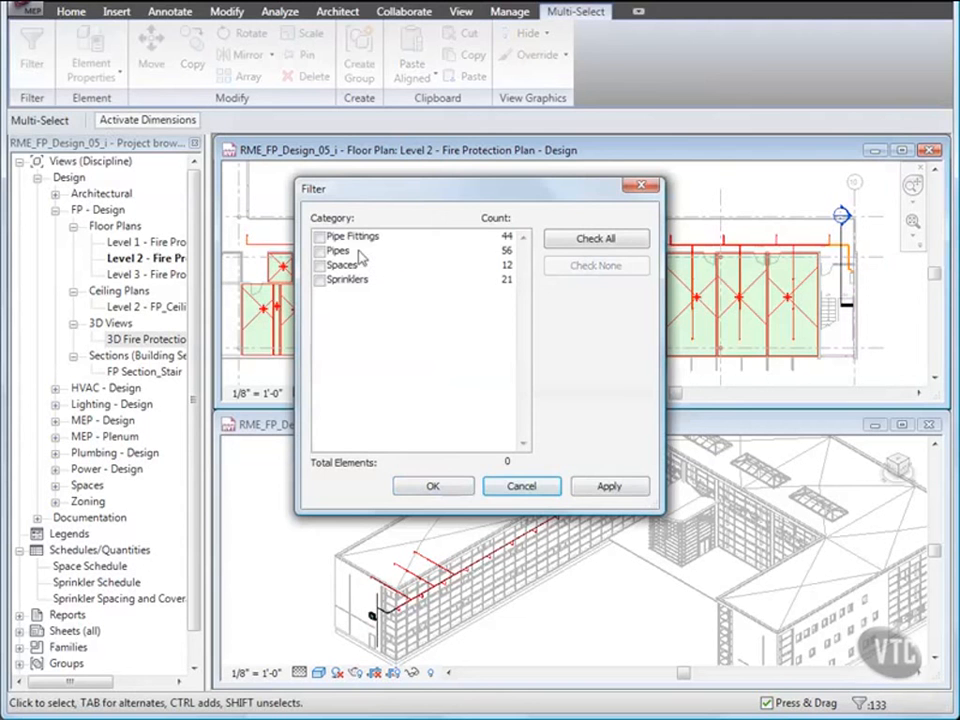
left_click(320, 237)
left_click(320, 251)
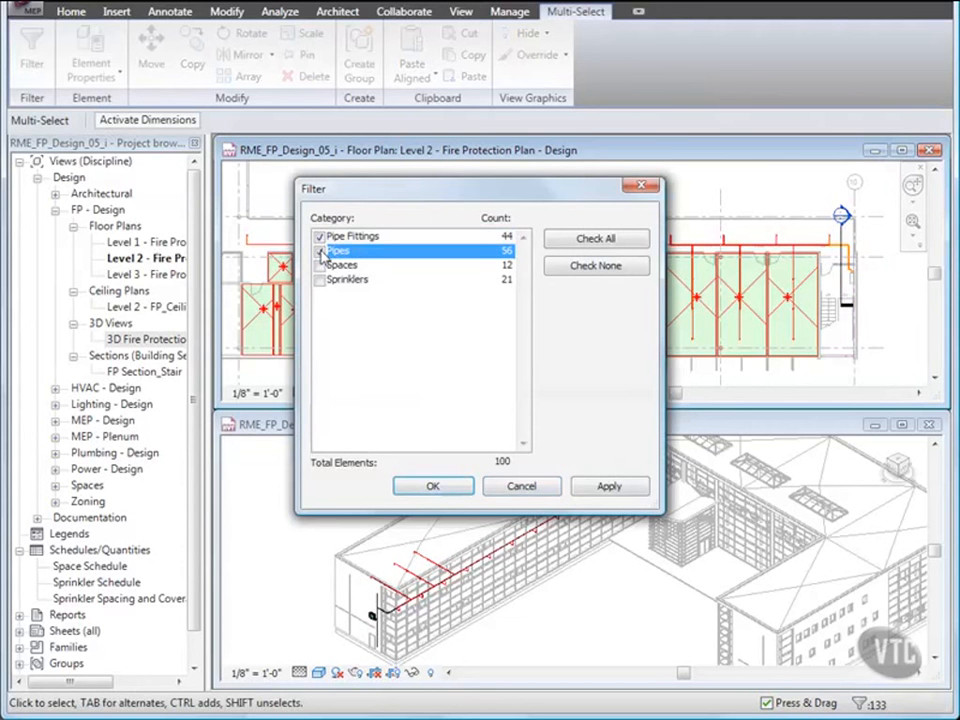
left_click(433, 486)
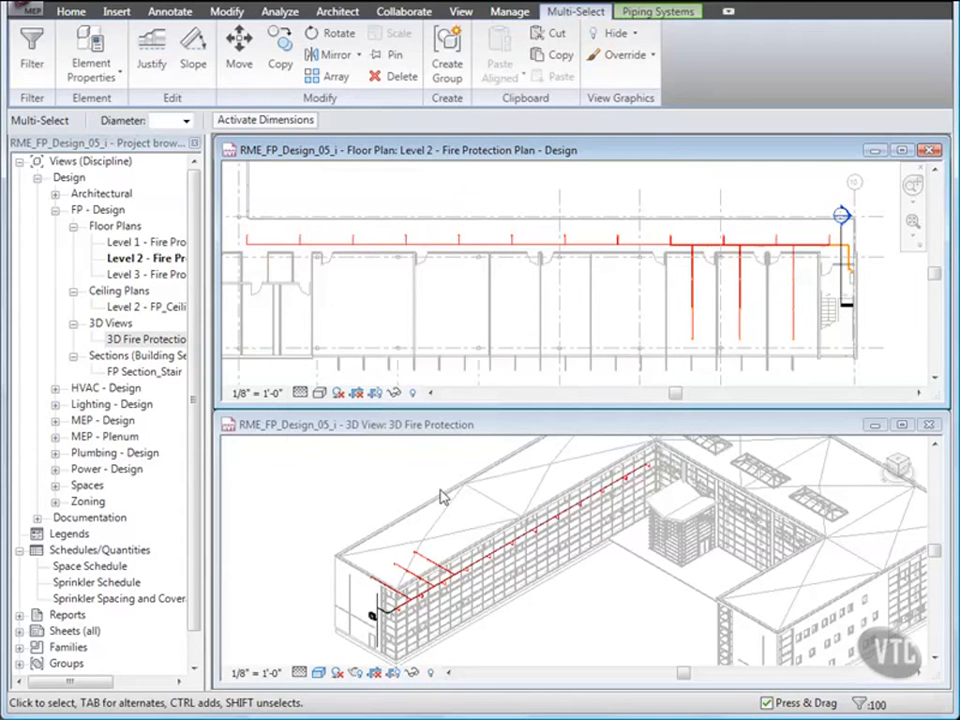
- Set the selected pipes and fittings to a 1" diameter, clear the selection and turn on Thin Lines display
left_click(186, 121)
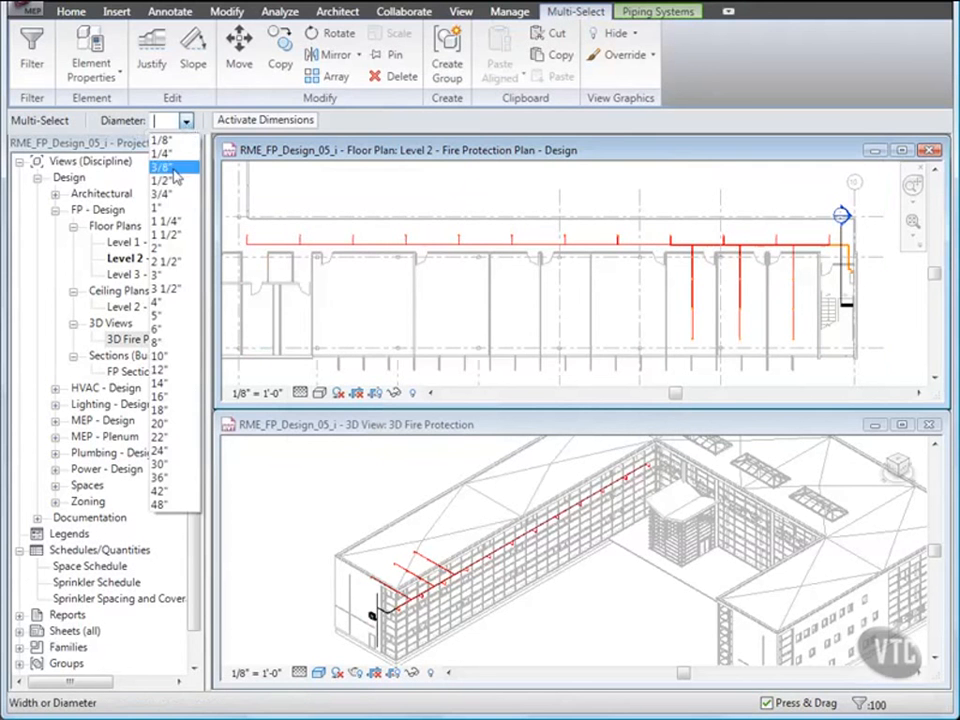
left_click(168, 209)
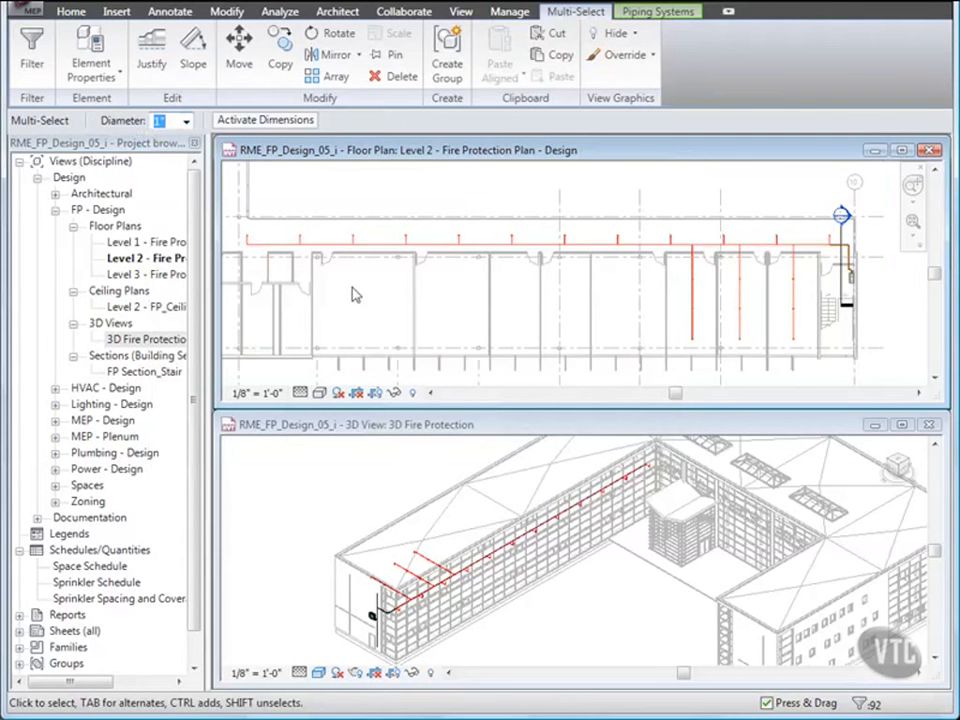
key("Escape")
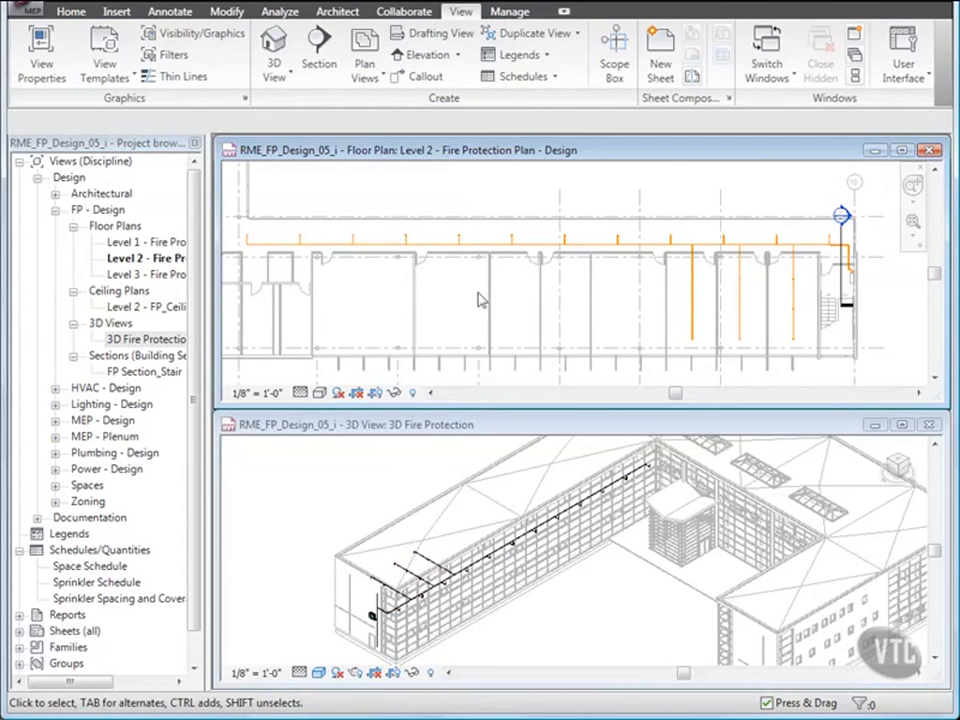
scroll(822, 295, "up", 5)
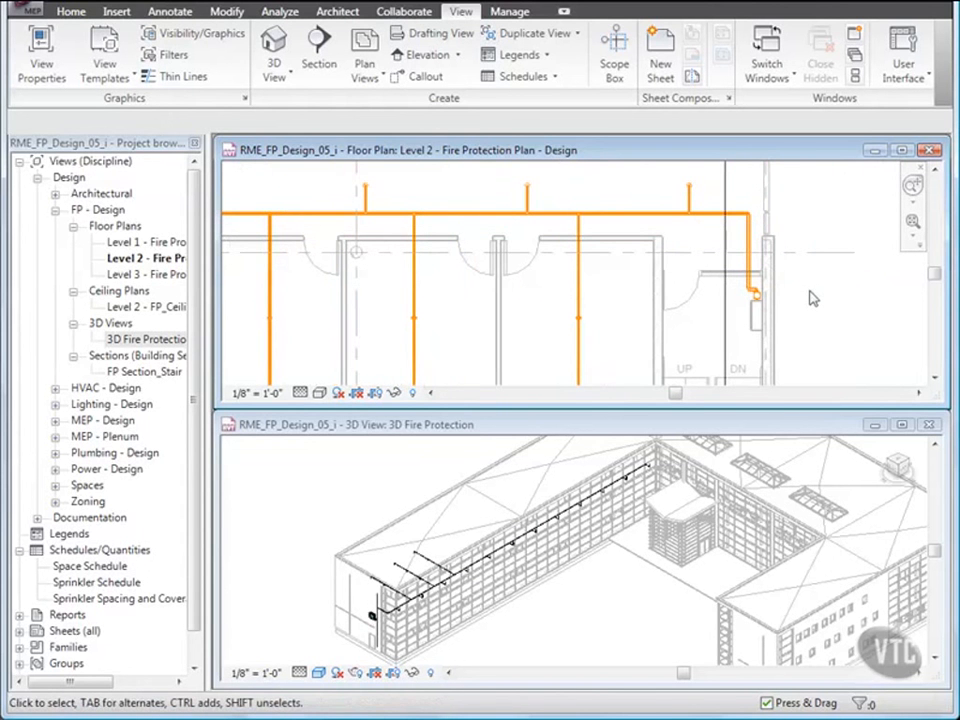
left_click(177, 79)
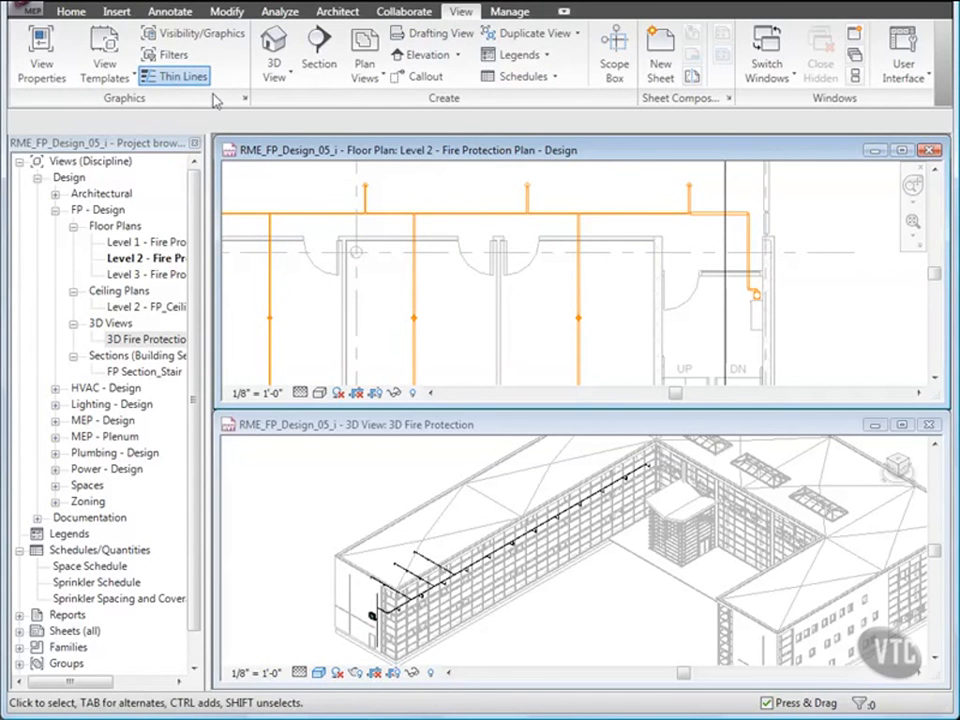
- Start tagging a main pipe by category and load the Pipe Size Tag family from Imperial folder 05_Fire Protection Systems
left_click(178, 17)
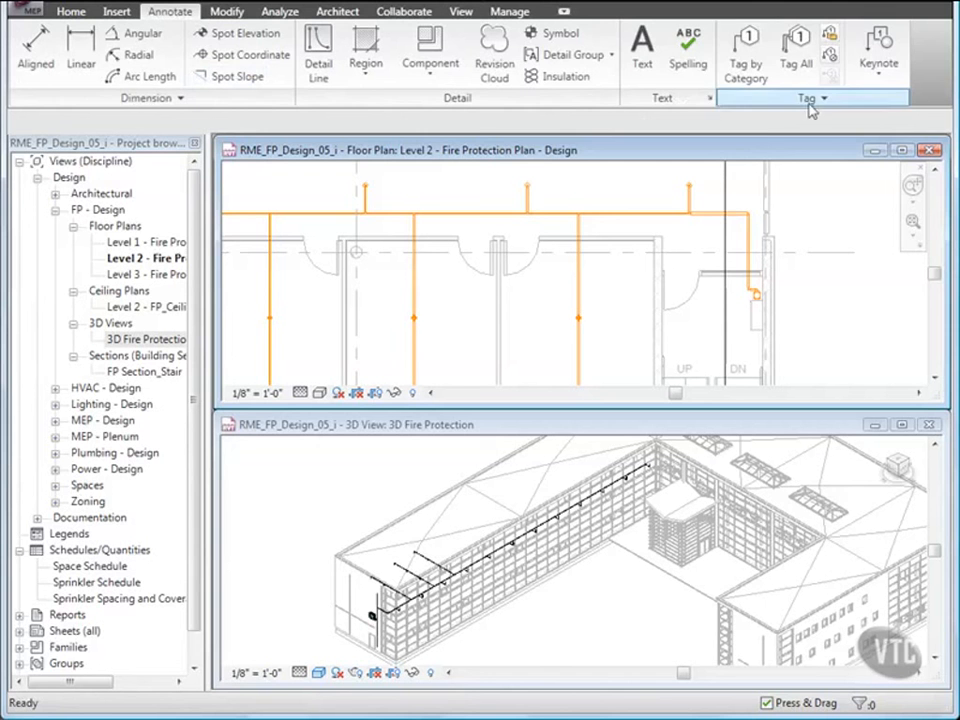
left_click(751, 66)
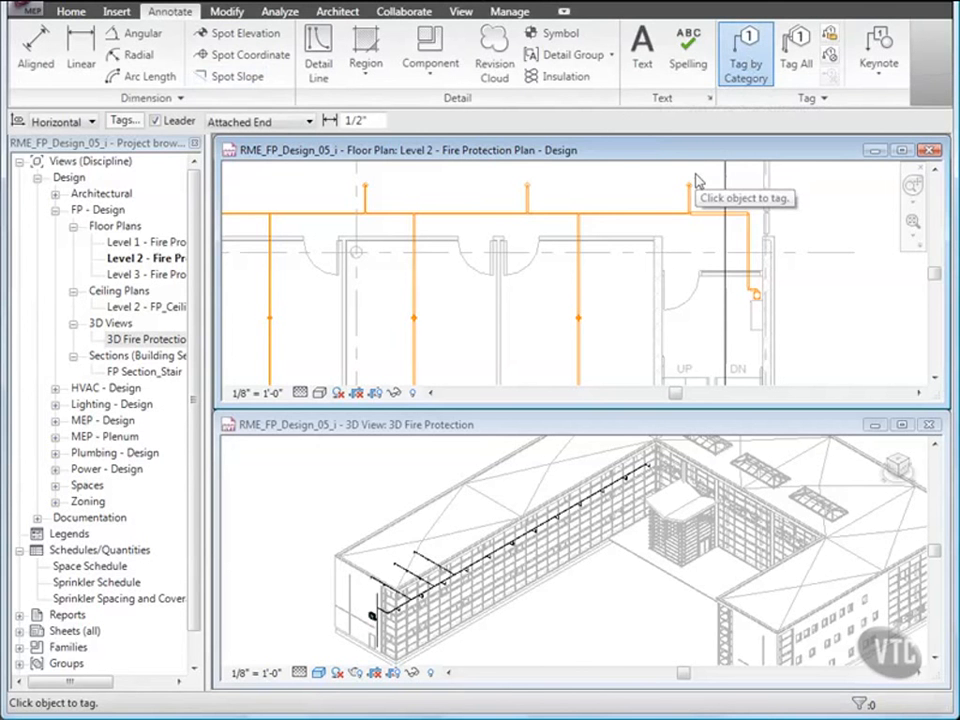
left_click(438, 216)
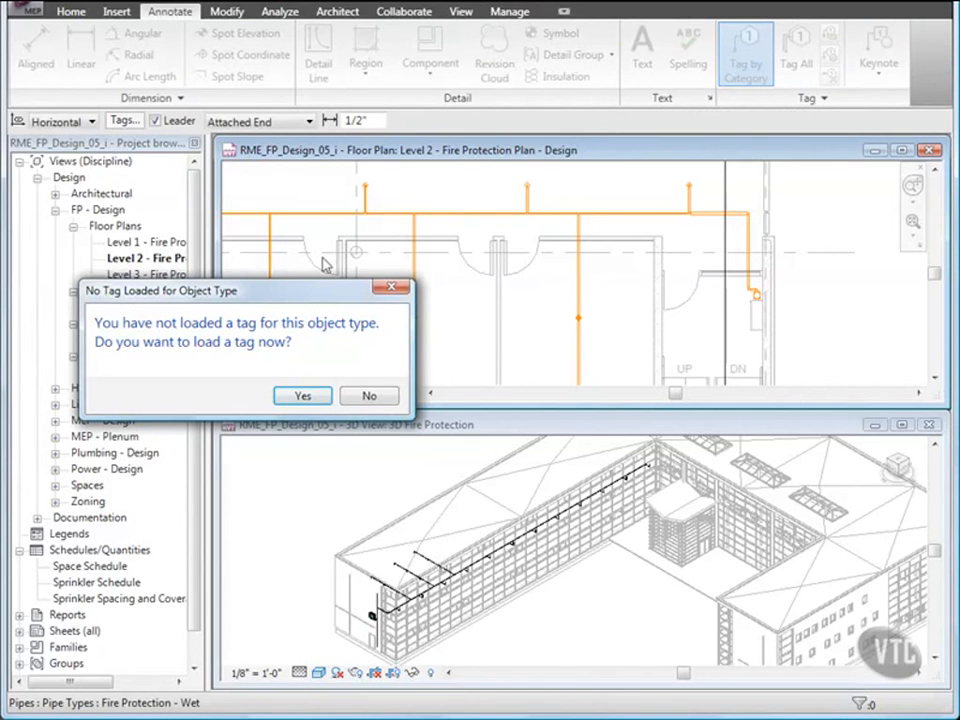
left_click(300, 397)
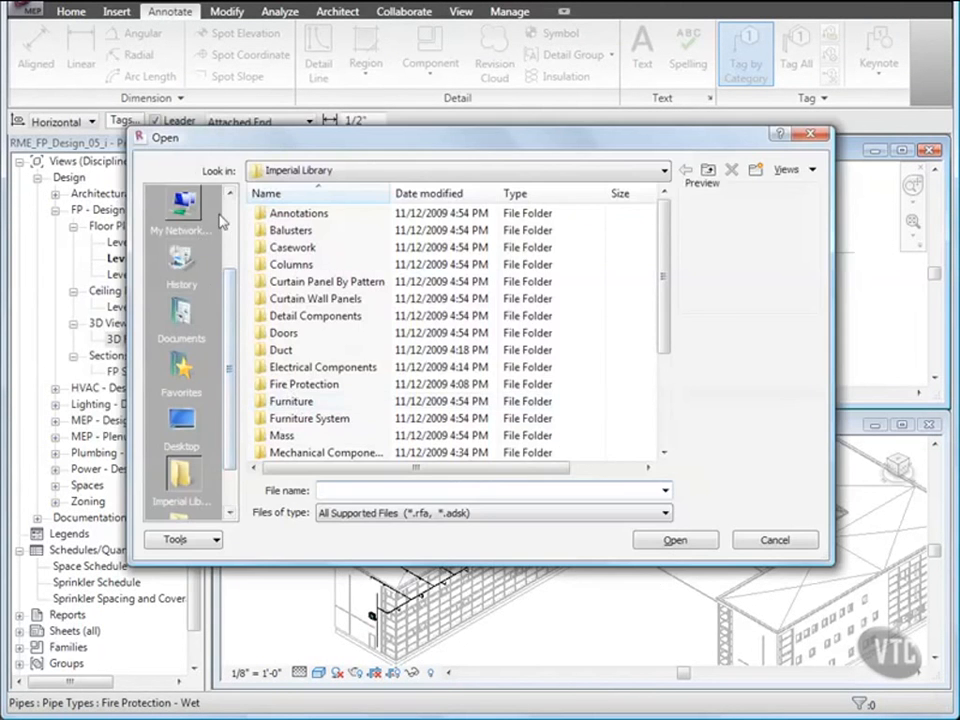
scroll(181, 205, "up", 2)
left_click(180, 204)
double_click(265, 218)
double_click(316, 265)
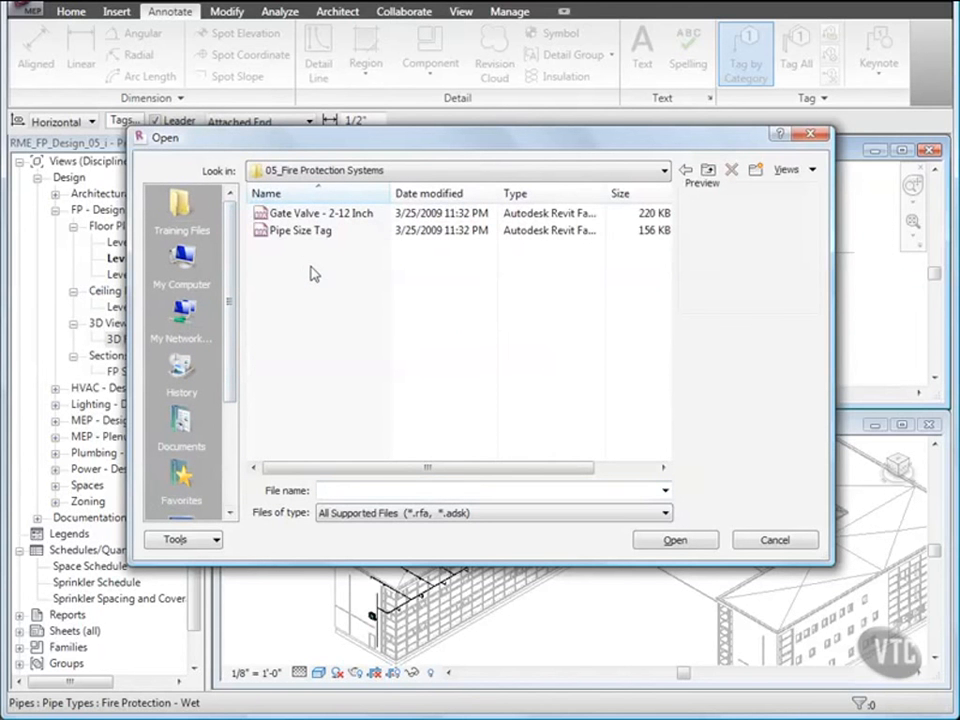
double_click(265, 234)
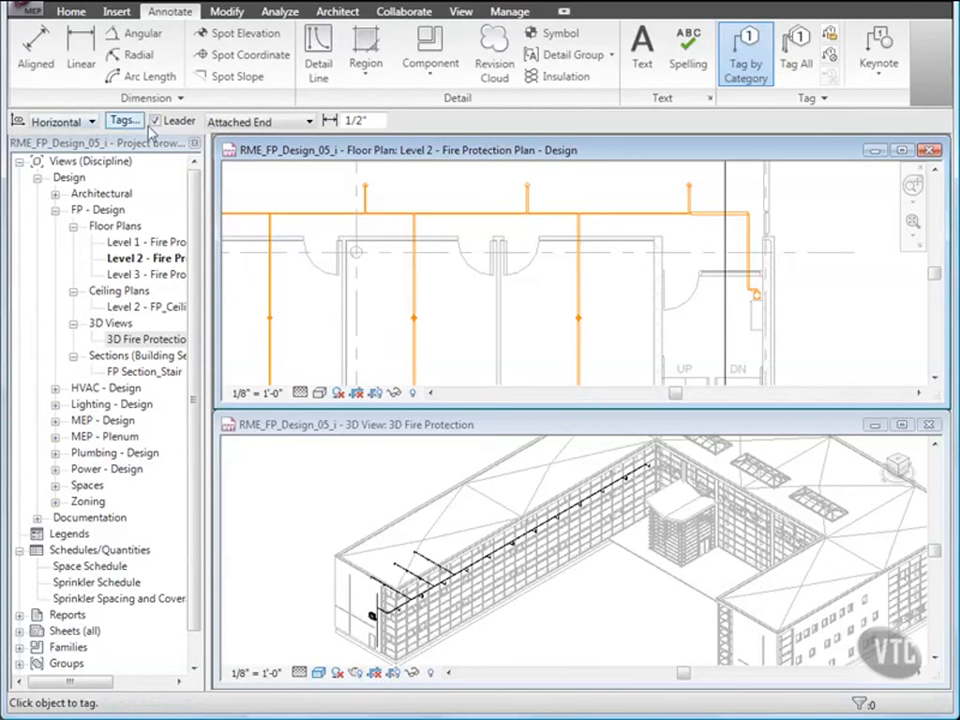
- Turn off the tag leader and tag two main pipe segments and three short sprinkler branches in the Level 2 plan
left_click(155, 121)
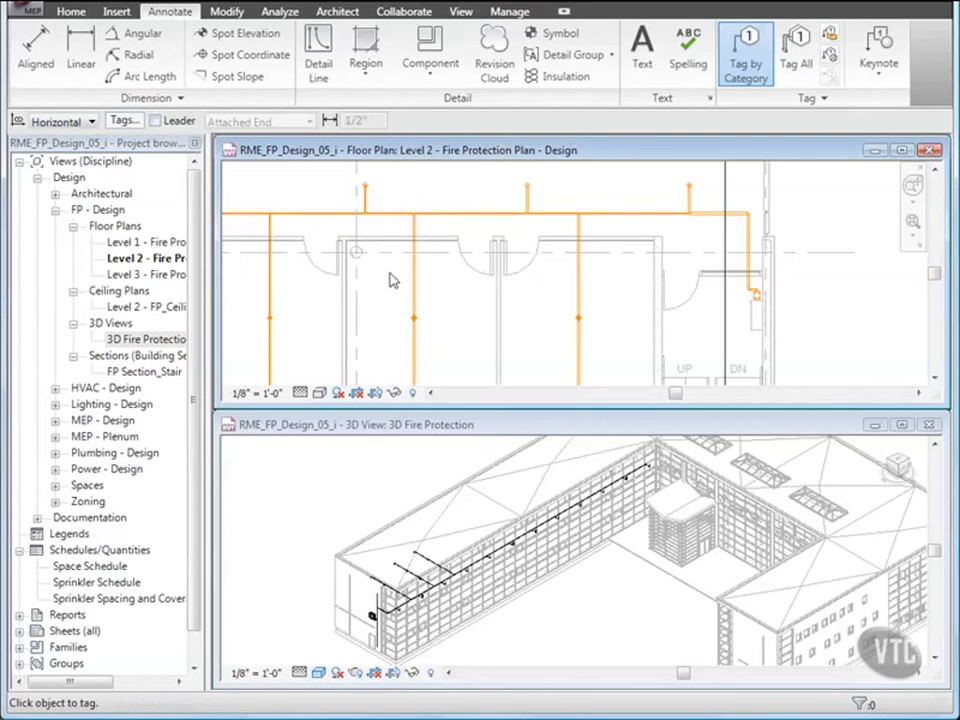
left_click(397, 220)
left_click(490, 222)
left_click(527, 199)
left_click(366, 198)
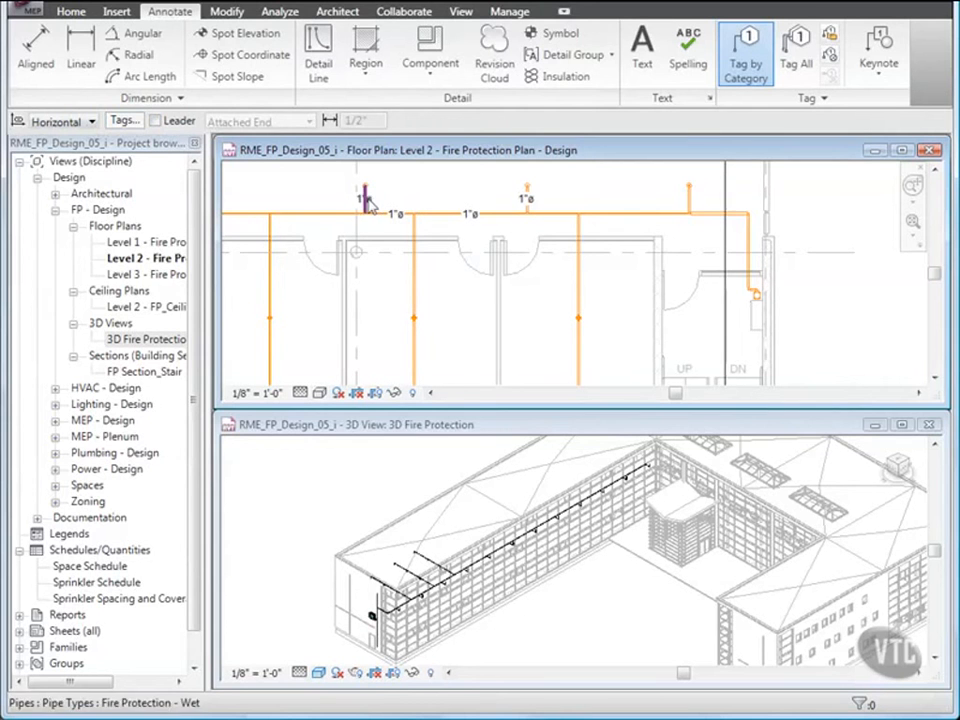
left_click(688, 200)
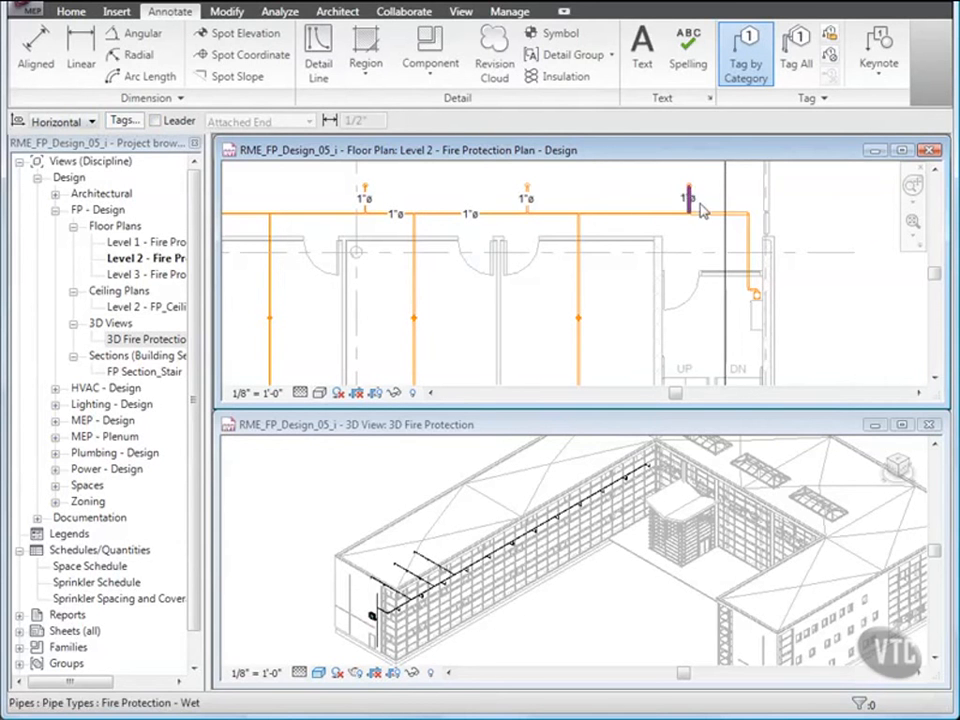
- Tag two more main pipe segments, the upper two segments of three room branches and the main's vertical pipe by the stair, and finish tagging
left_click(708, 220)
left_click(634, 220)
left_click(582, 280)
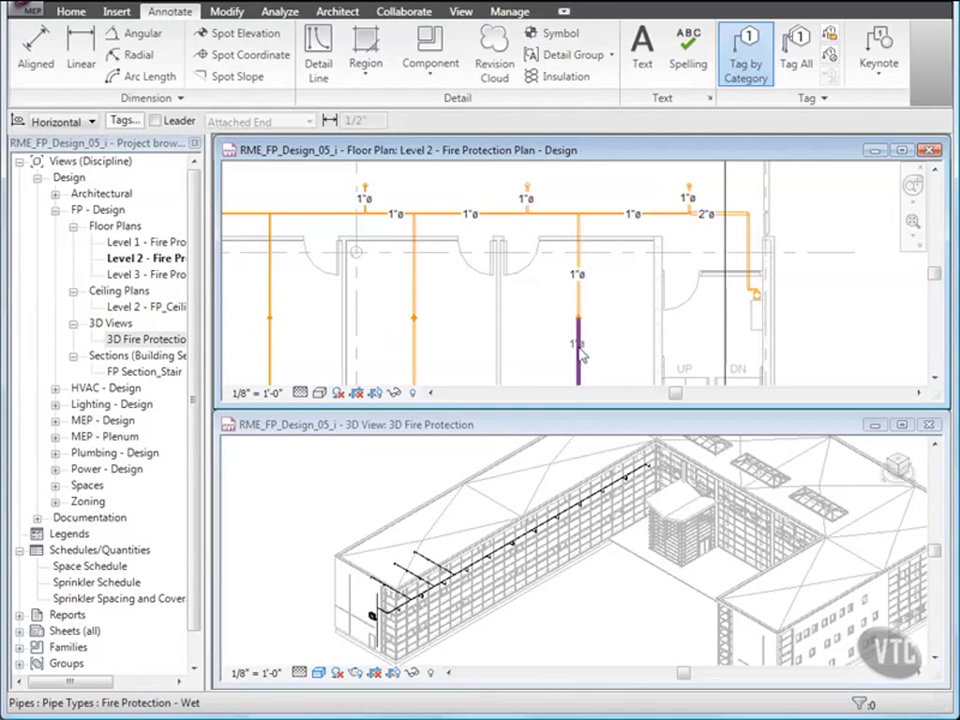
left_click(577, 345)
left_click(413, 284)
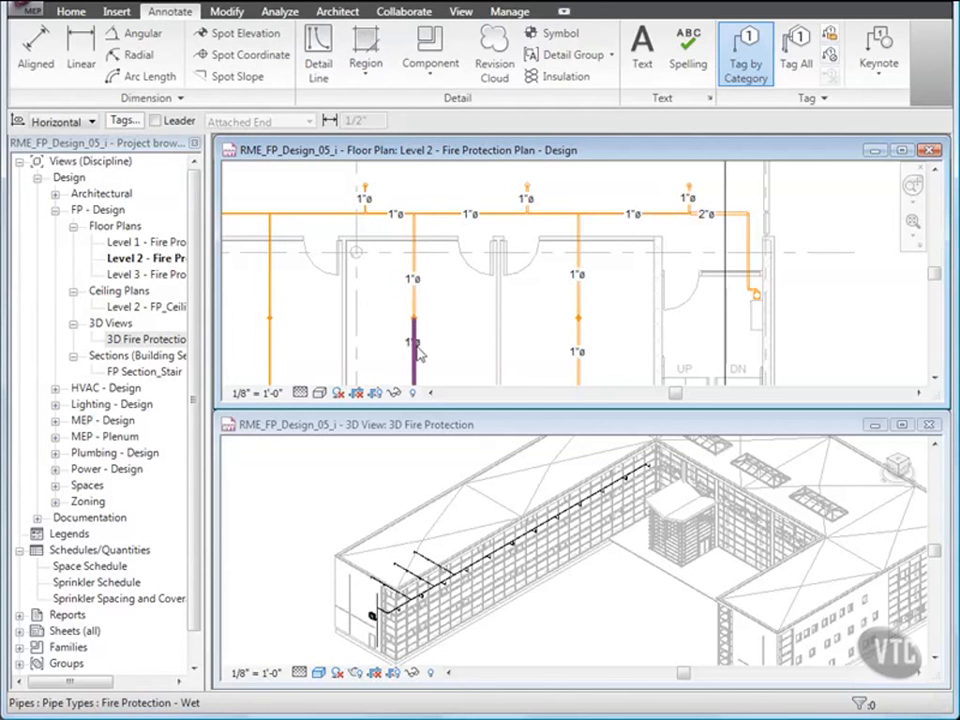
left_click(413, 352)
left_click(270, 285)
left_click(269, 355)
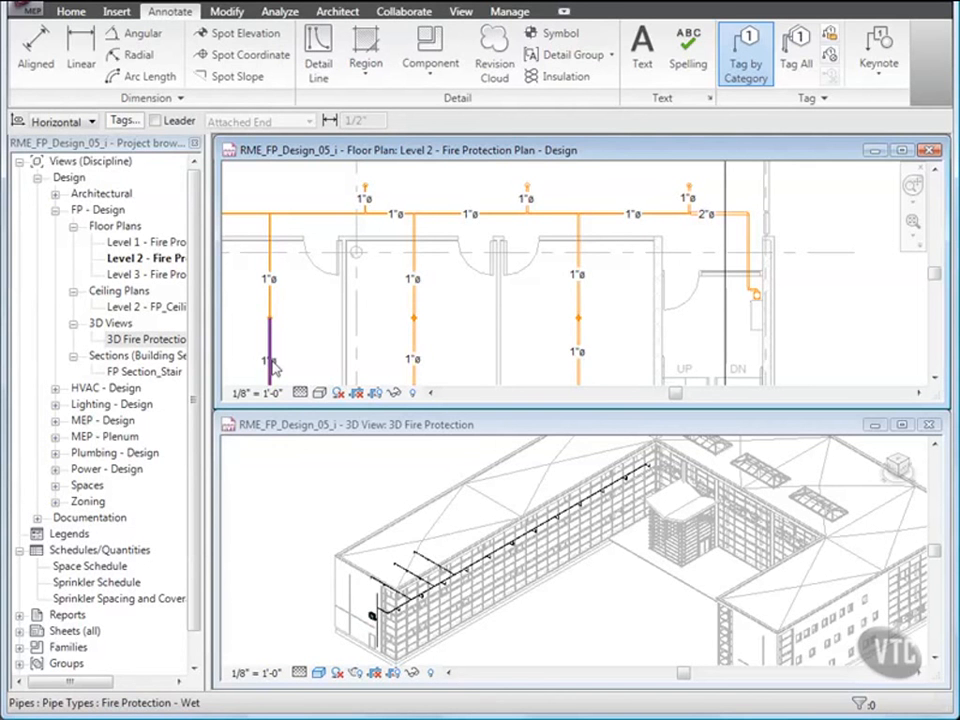
left_click(750, 244)
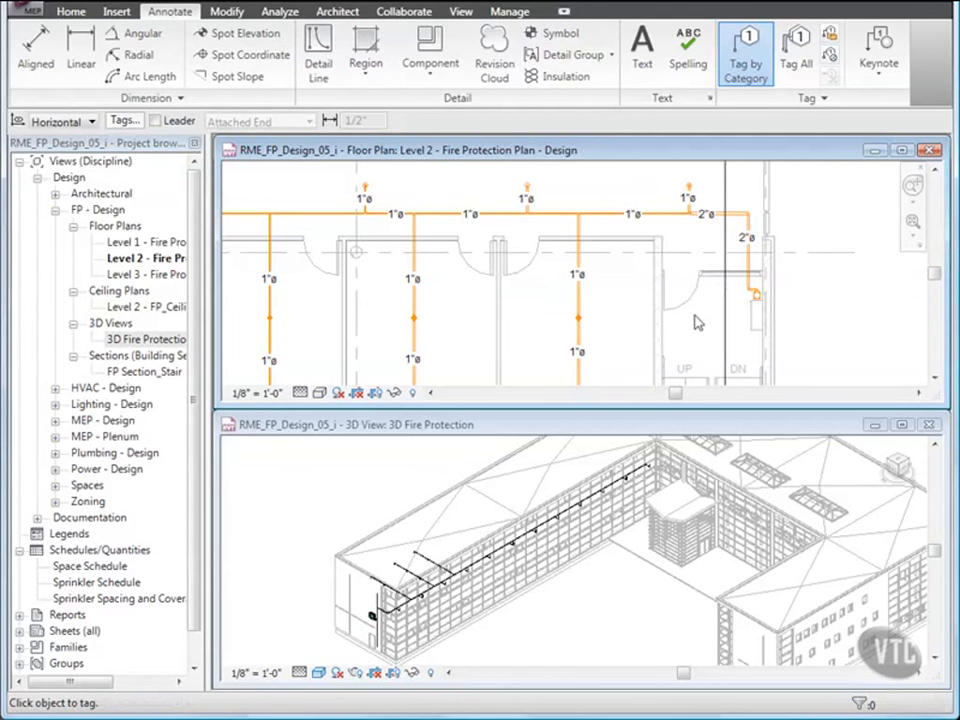
key("Escape")
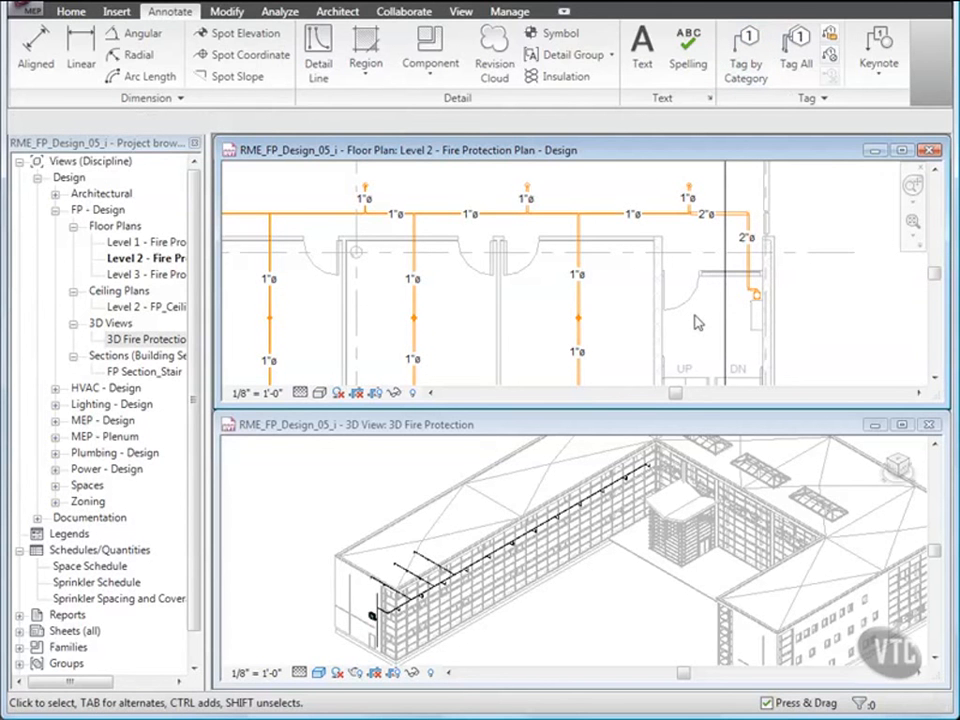
- Select the linked architectural model in the 3D Fire Protection view and temporarily hide its category
left_click(498, 490)
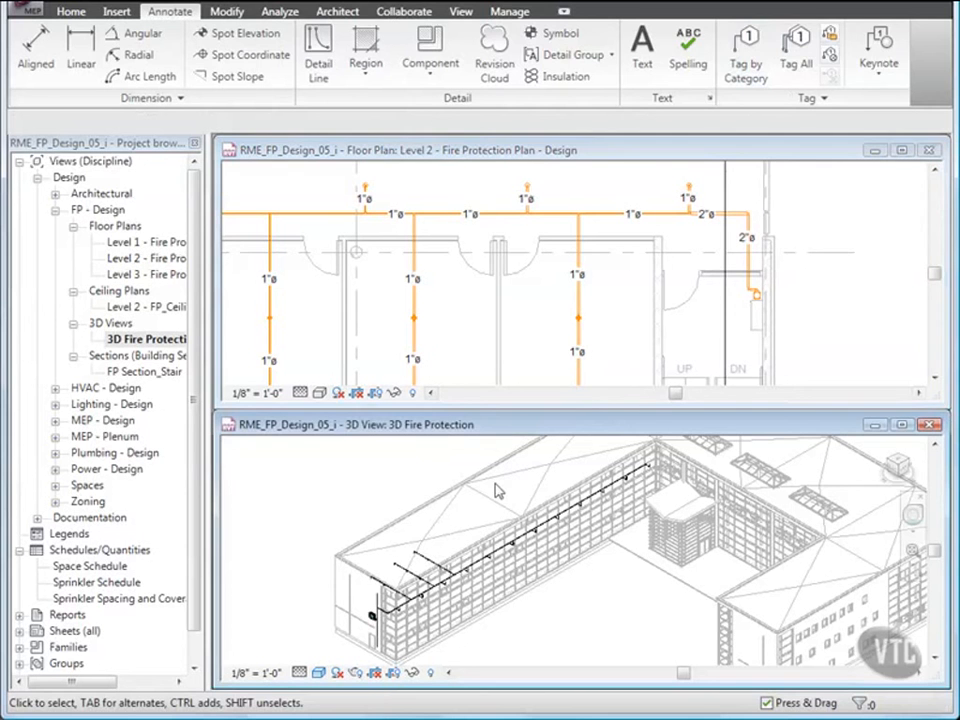
left_click(424, 510)
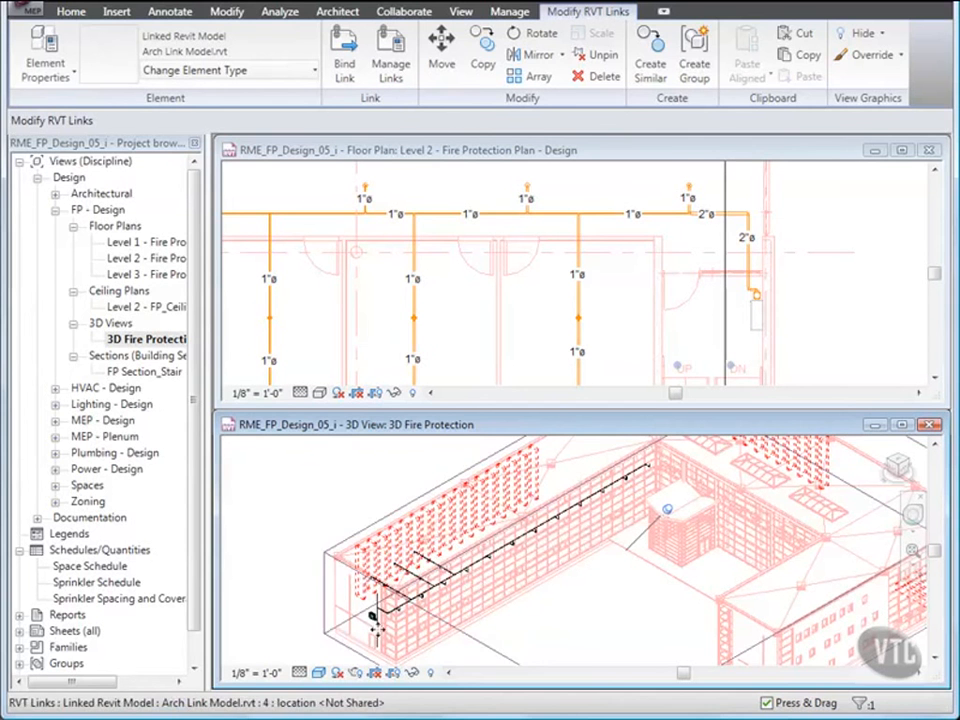
left_click(412, 674)
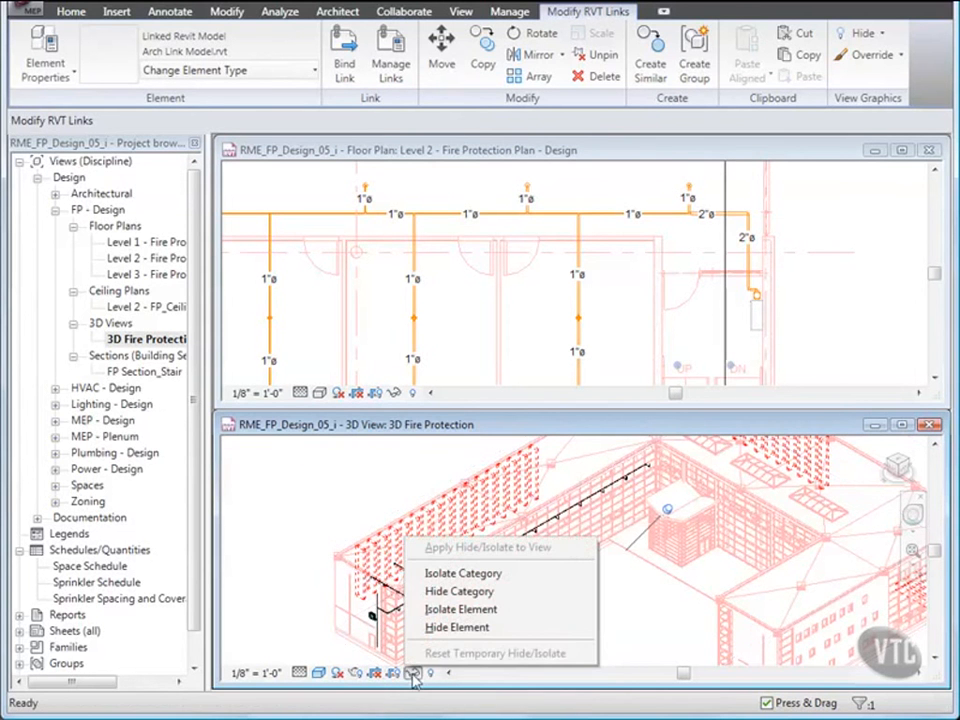
left_click(459, 591)
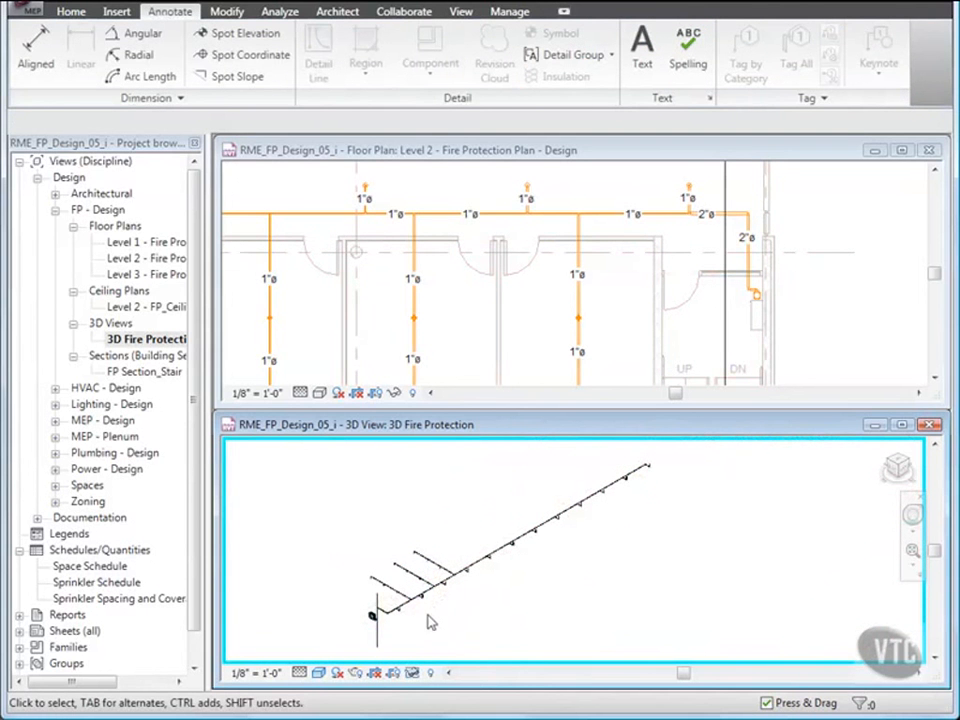
- Select the pipe run from the vertical riser to the far end of the main, set its diameter to 4" and clear the selection
left_click(377, 632)
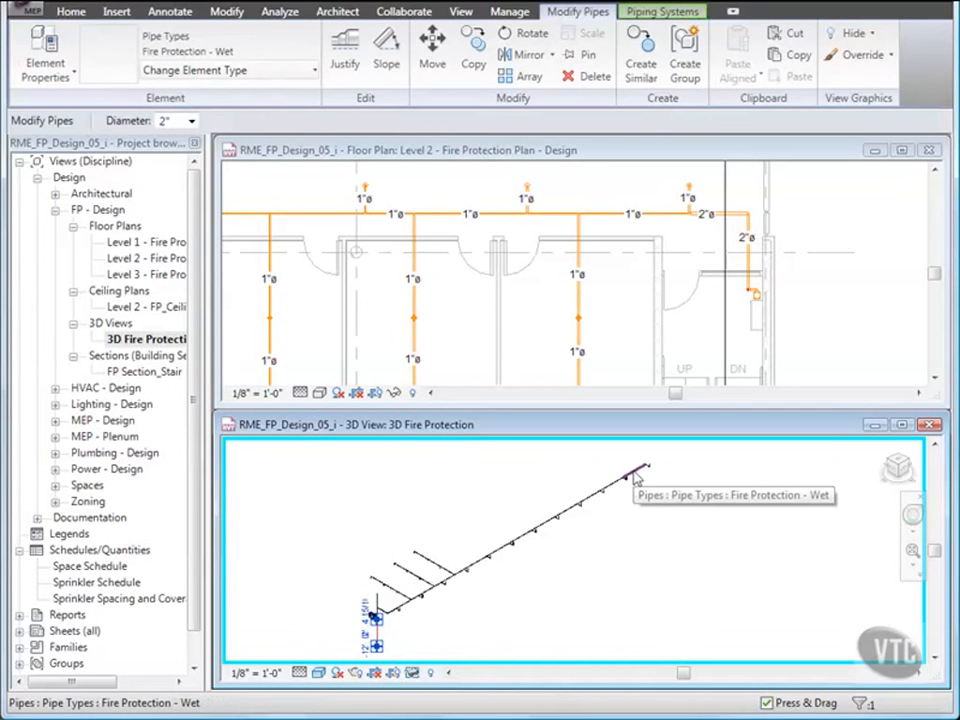
key("Tab")
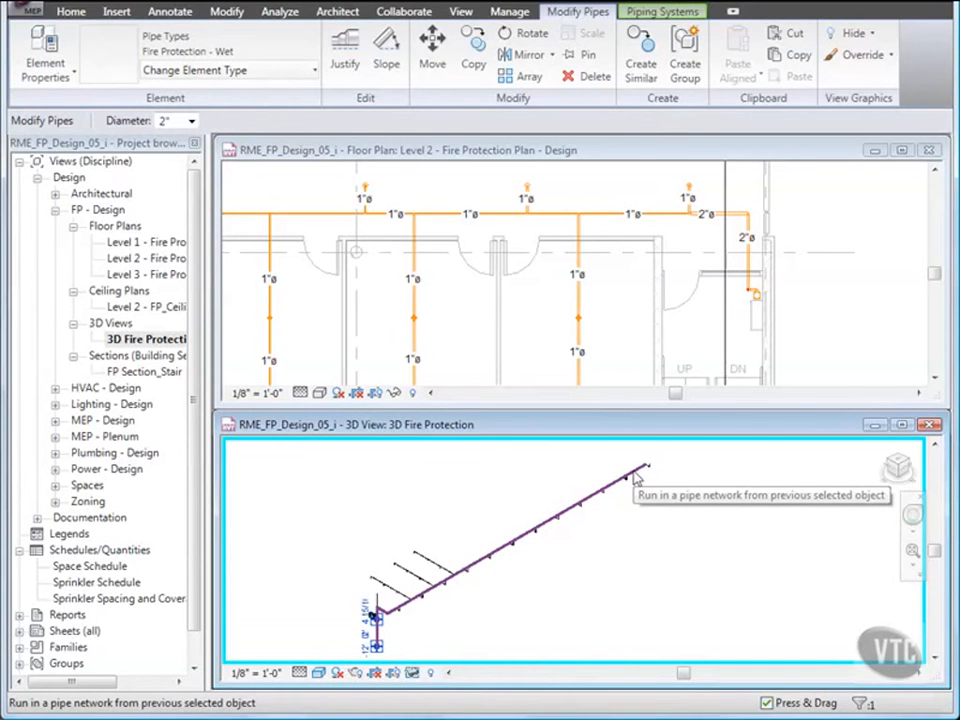
left_click(636, 476)
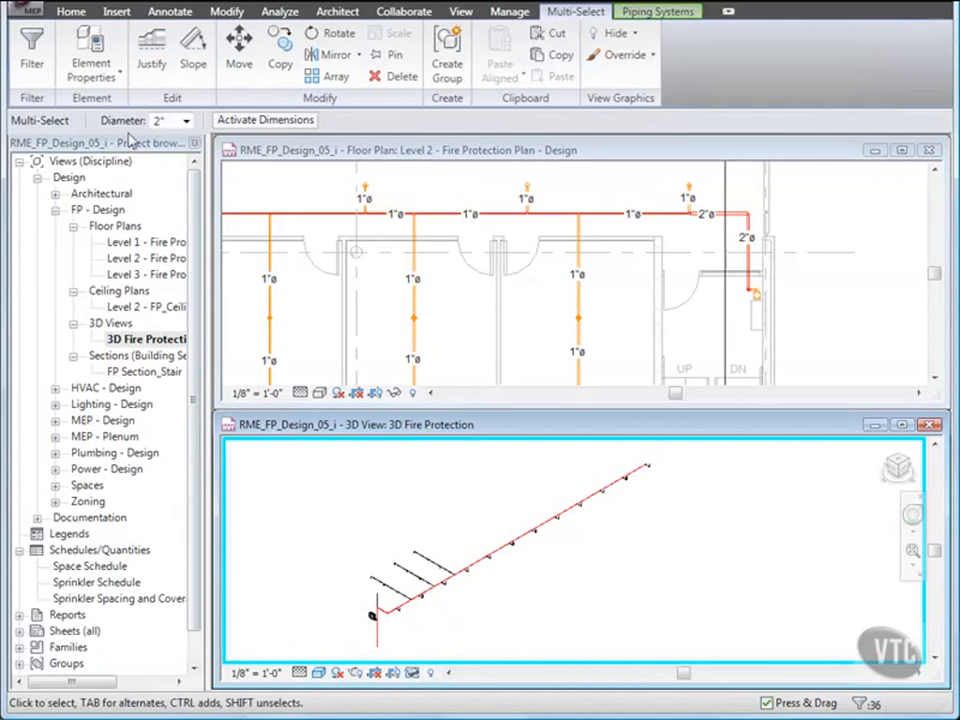
left_click(186, 121)
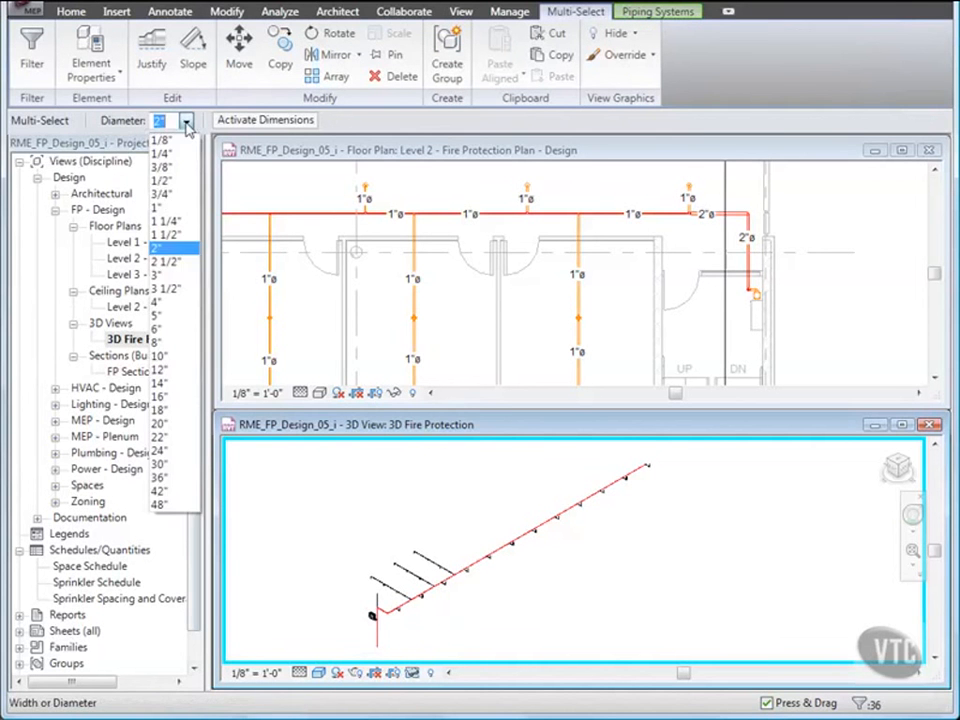
left_click(166, 306)
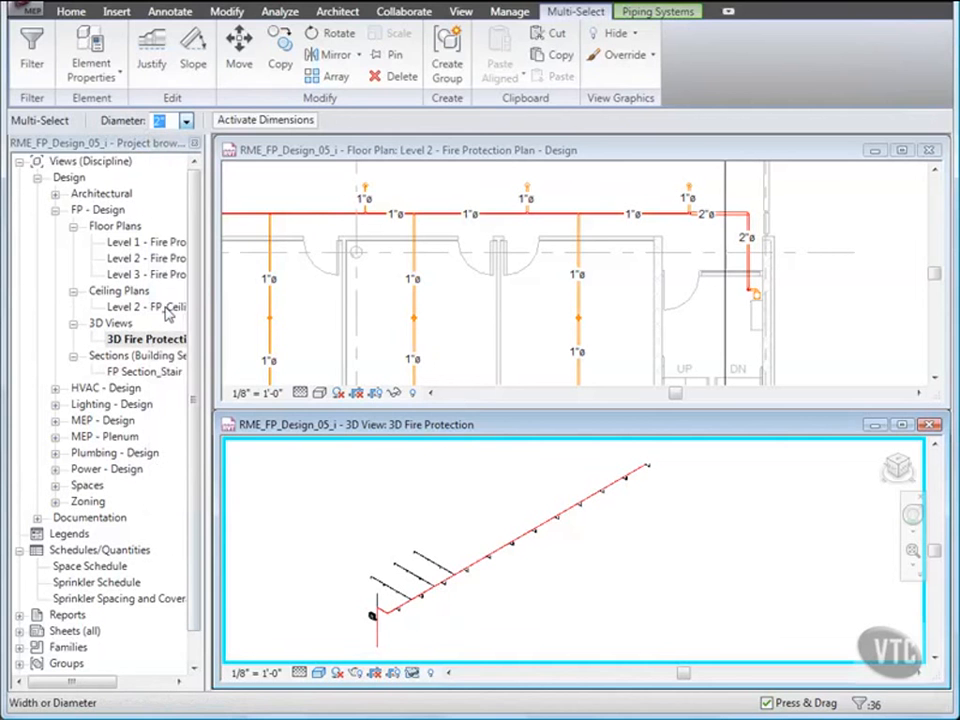
left_click(340, 511)
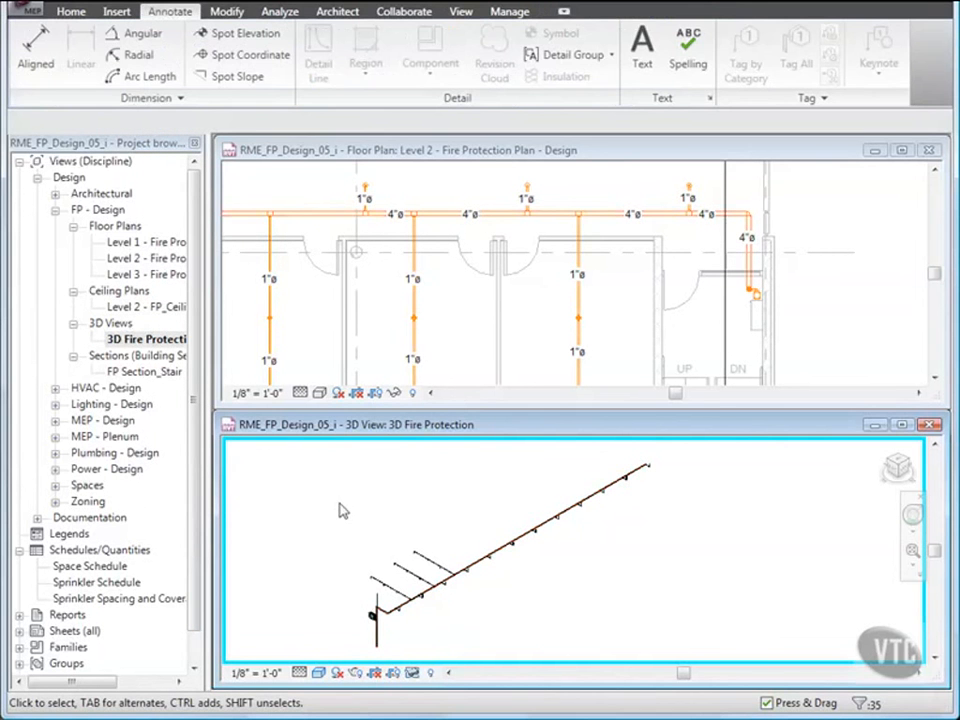
- Close the 3D Fire Protection view and maximize the Level 2 fire protection plan
left_click(812, 297)
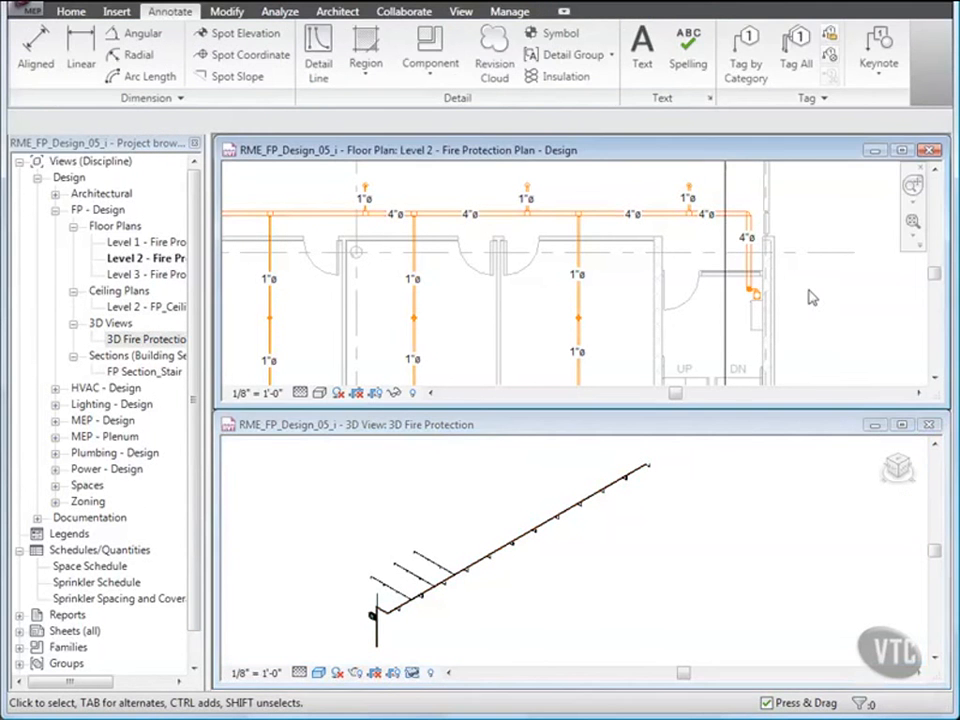
left_click(928, 424)
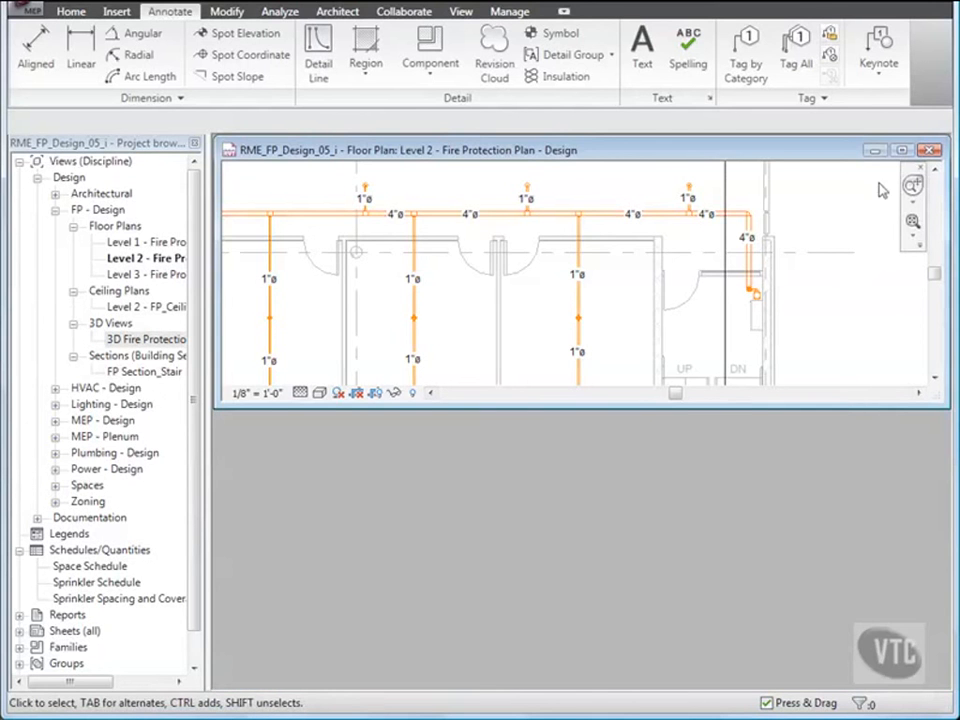
left_click(902, 150)
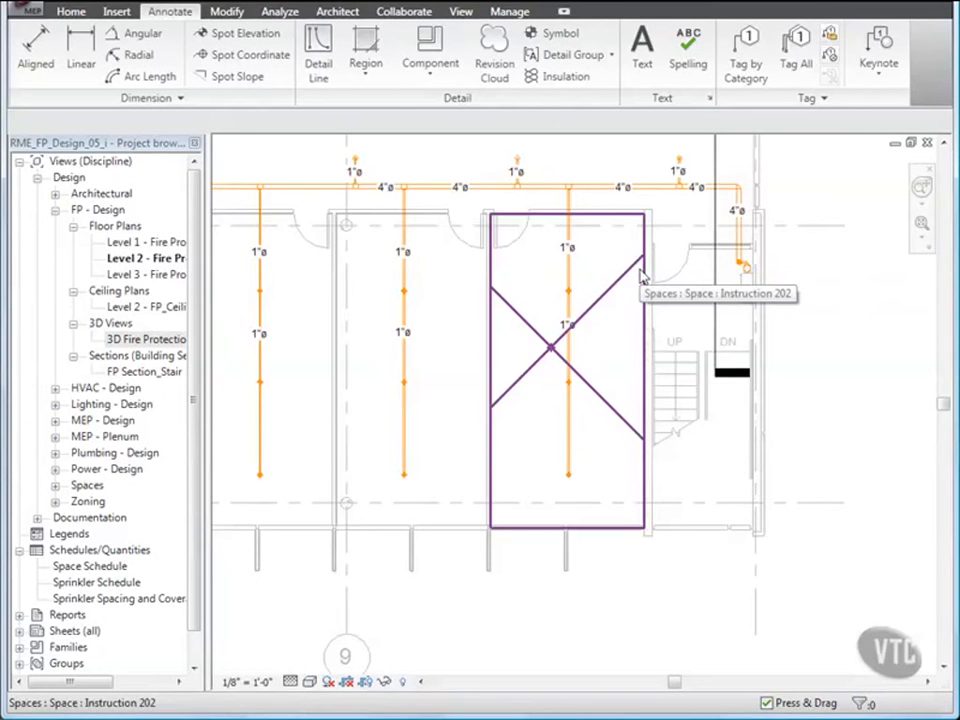
- Set the first pipe segment off the main in the room branch nearest the stair to a 1 1/4" diameter
middle_click_drag(527, 277, 568, 357)
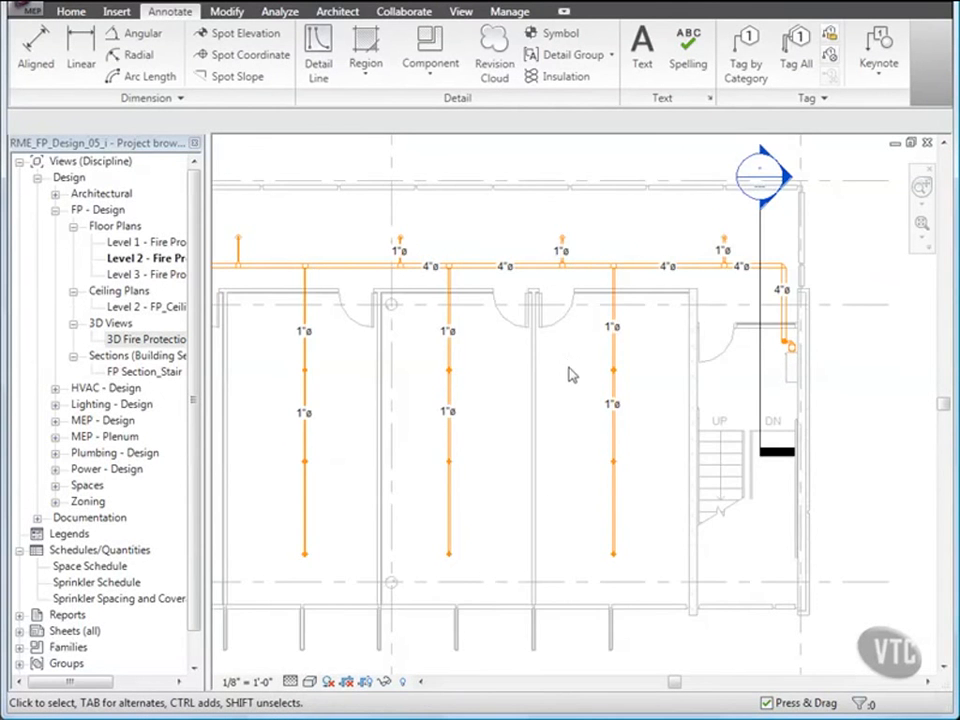
scroll(568, 375, "up", 1)
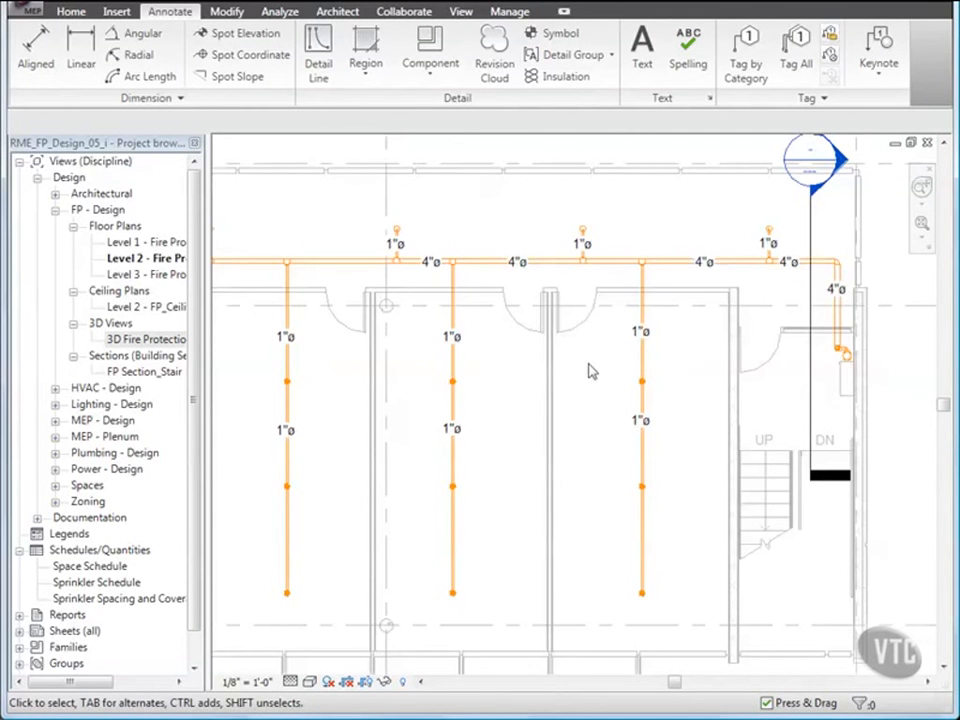
left_click(642, 362)
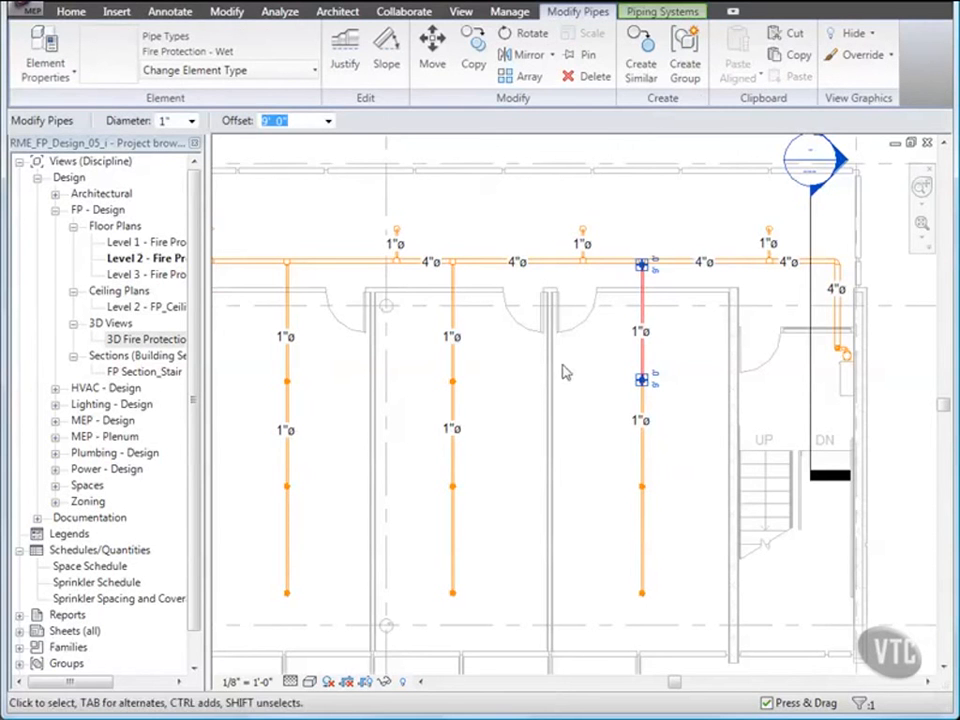
left_click(192, 122)
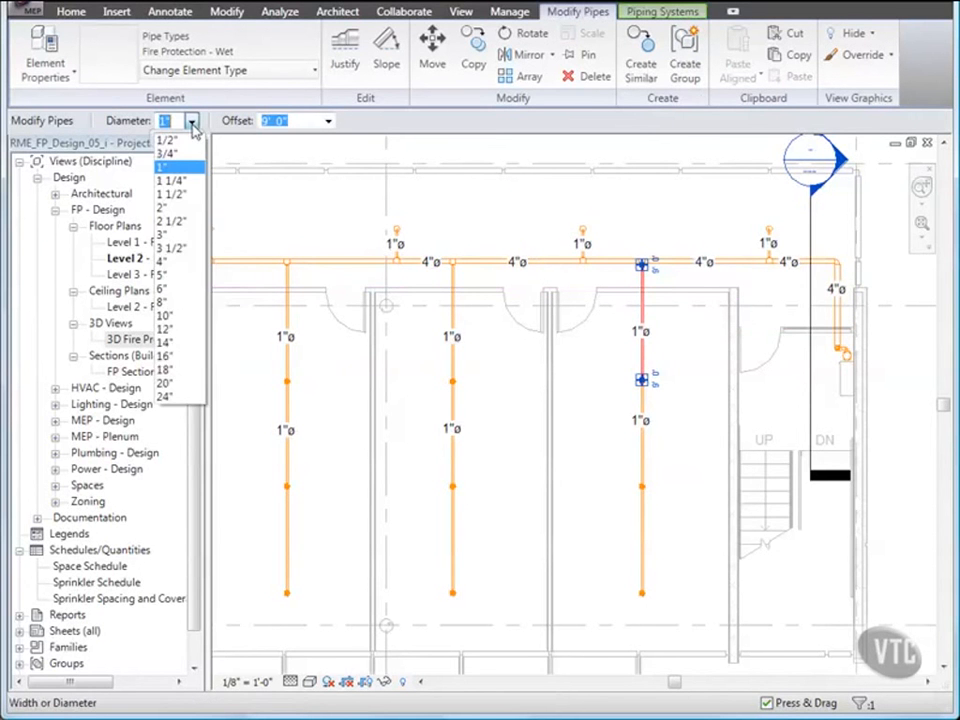
left_click(183, 188)
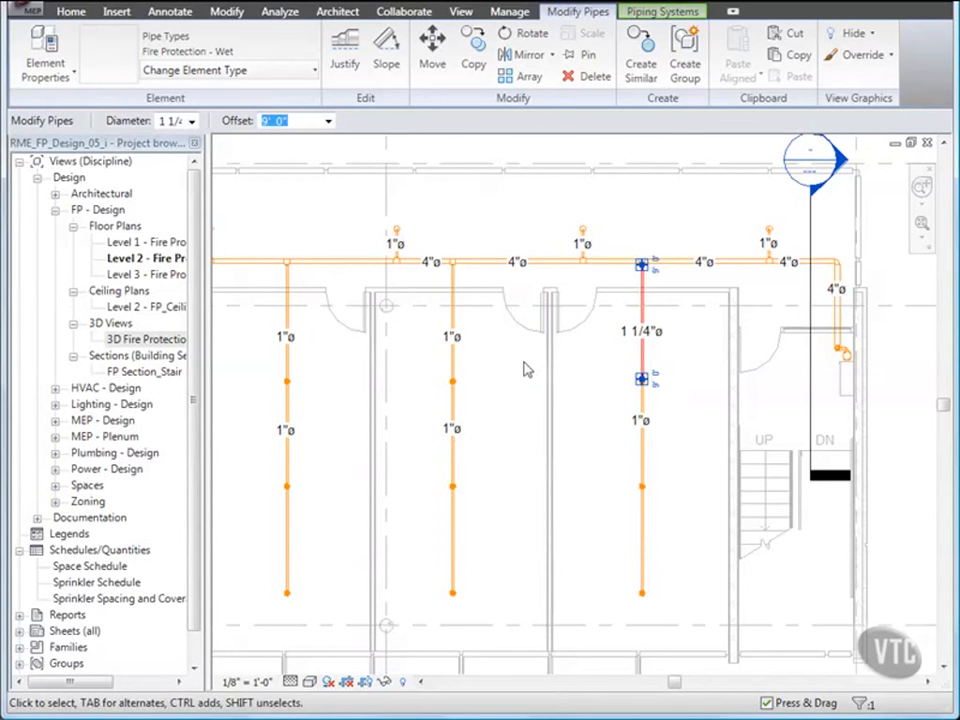
- Set the first segment off the main in the other two tagged room branches to 1 1/4" diameter and clear the selection
left_click(453, 333)
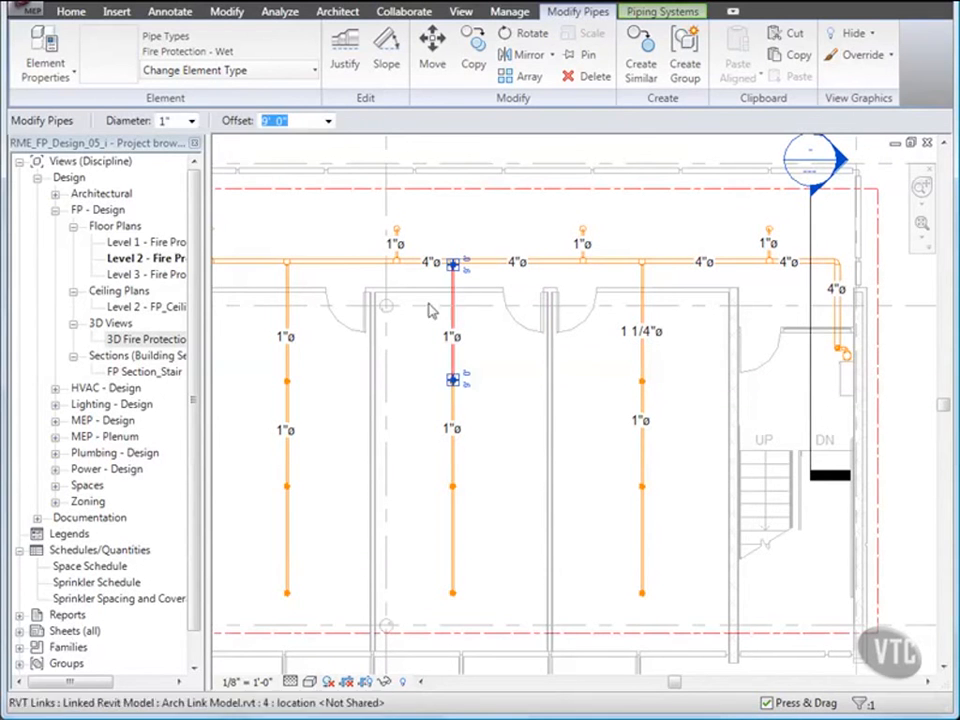
left_click(191, 120)
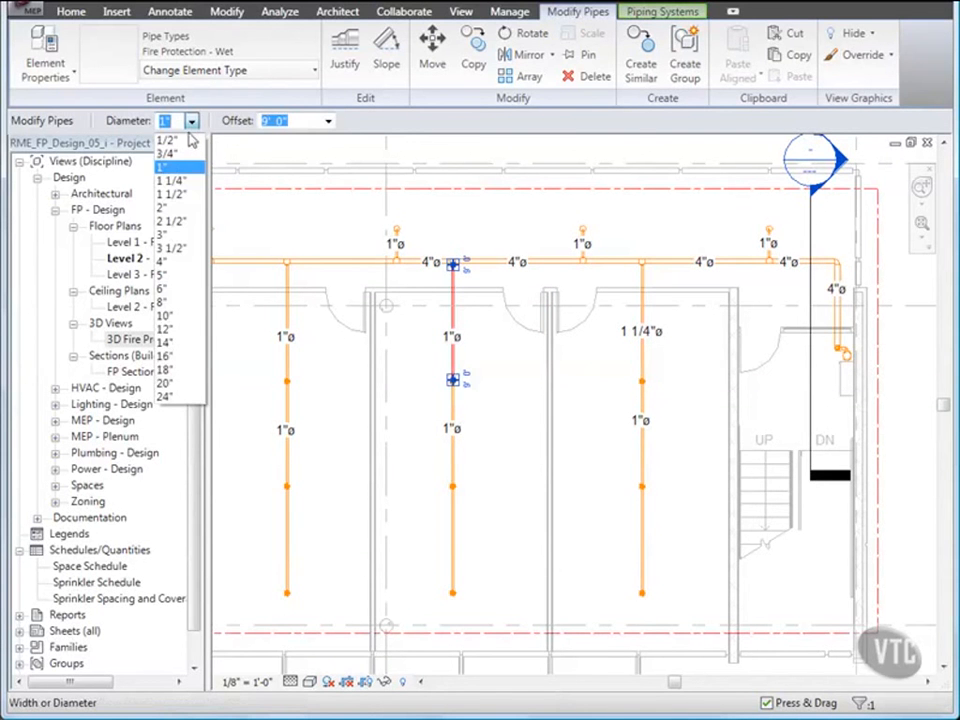
left_click(176, 184)
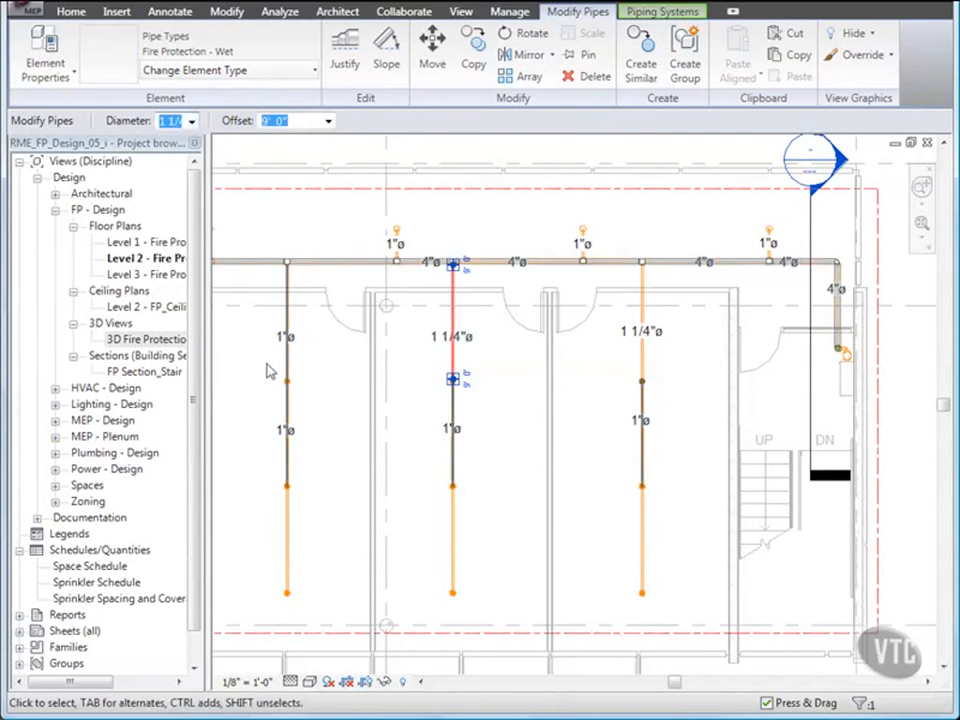
left_click(288, 368)
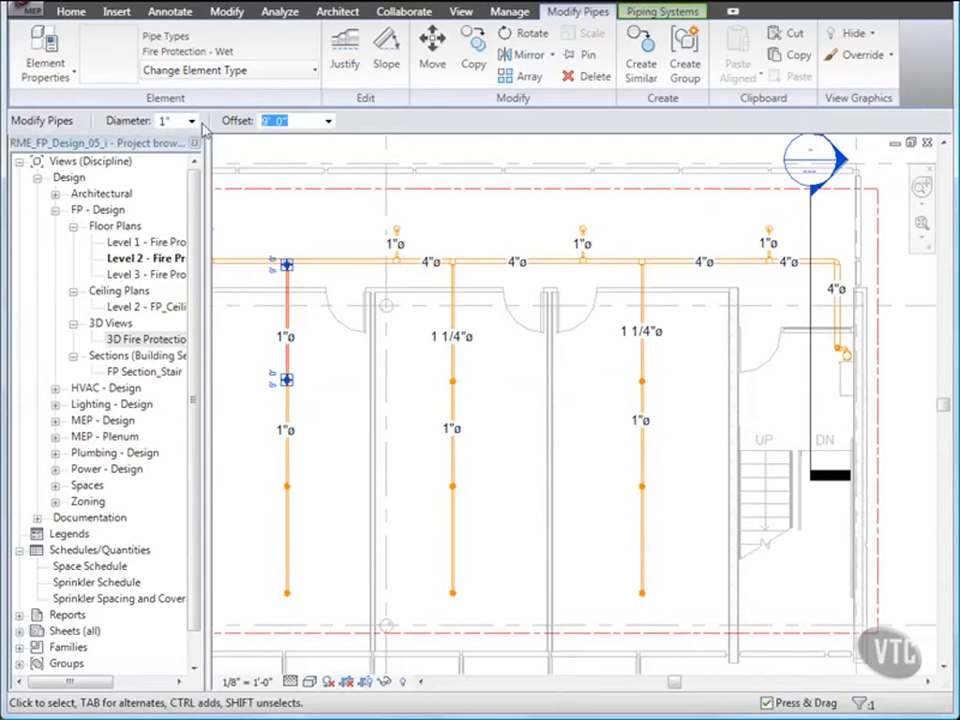
left_click(192, 120)
left_click(179, 182)
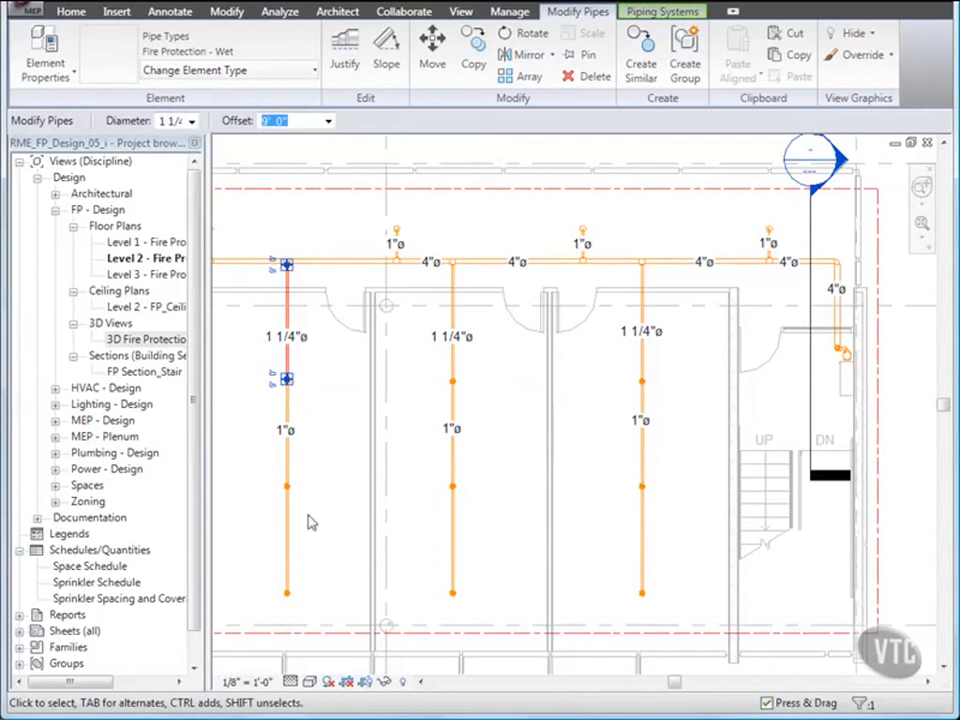
left_click(336, 540)
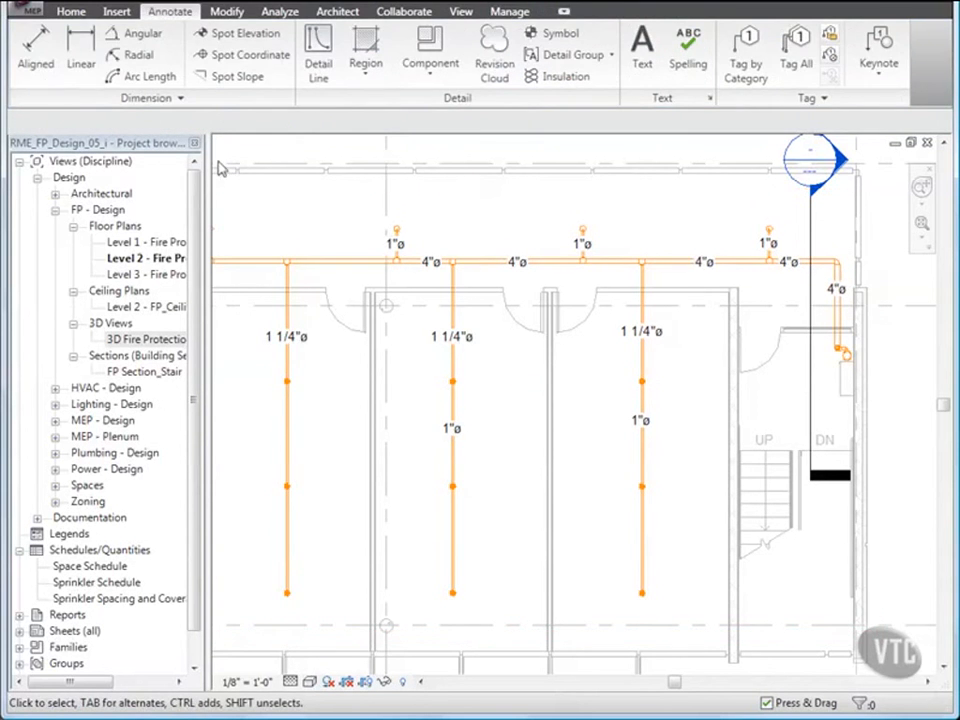
- Close the RME_FP_Design_05_i project without saving the changes
left_click(30, 8)
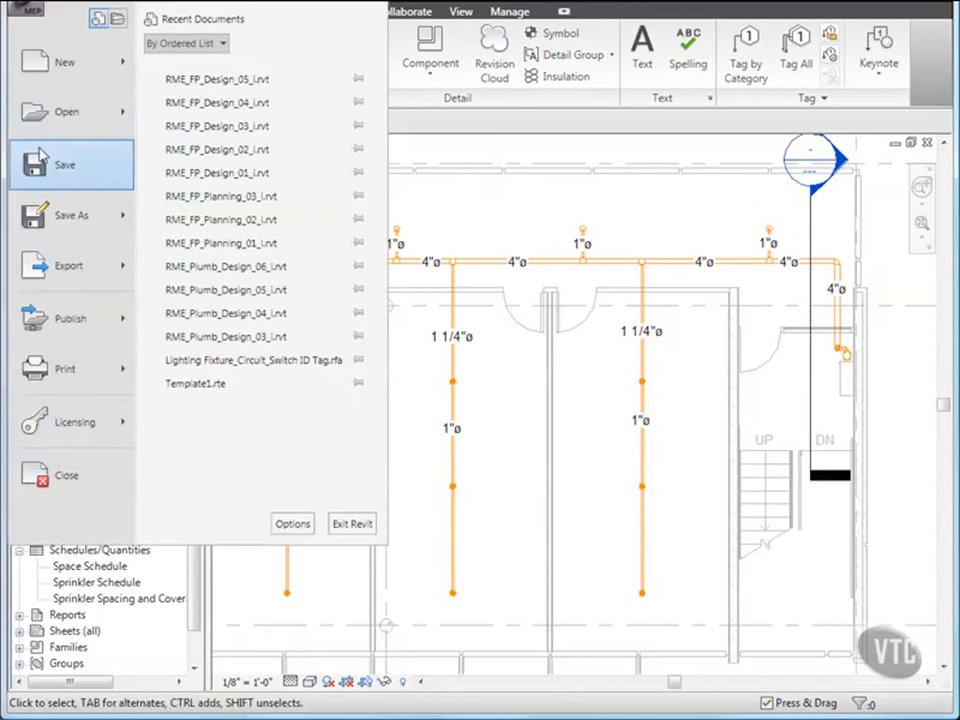
left_click(66, 476)
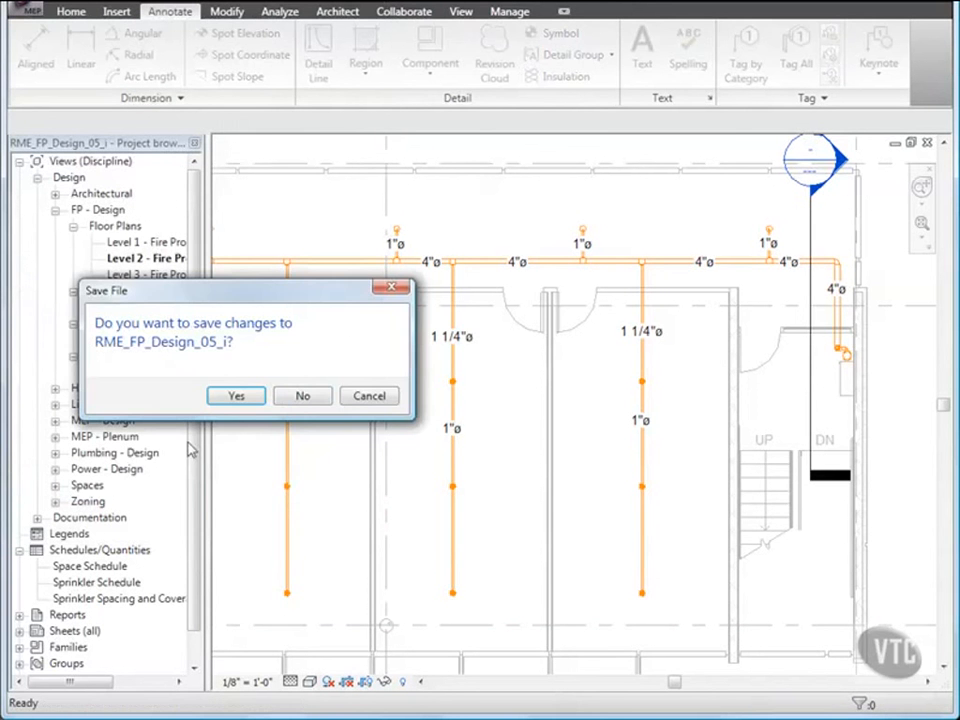
left_click(303, 397)
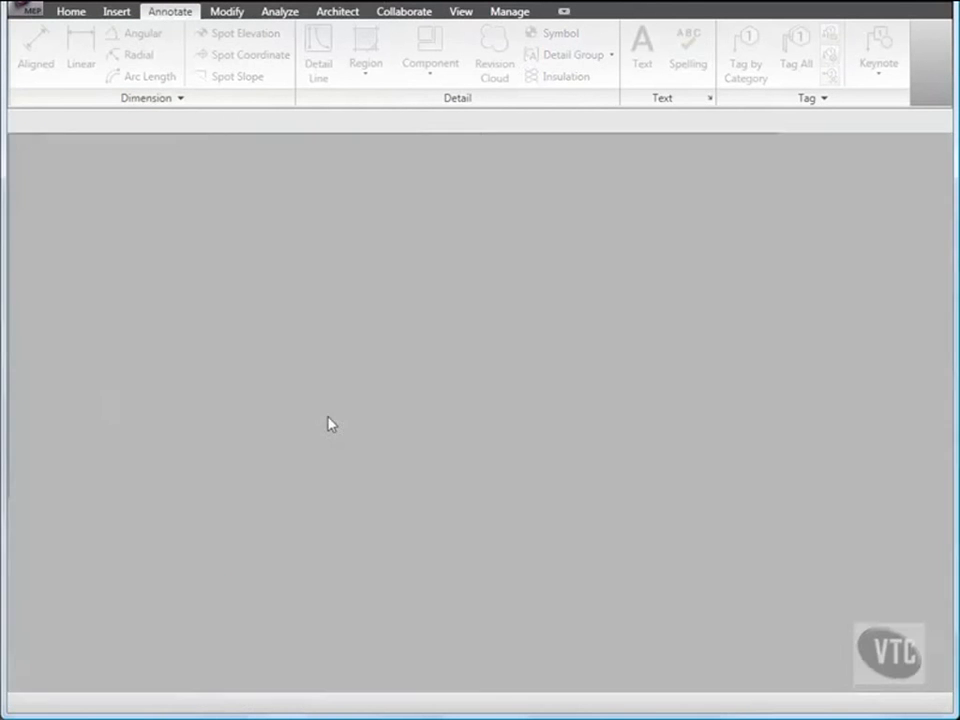